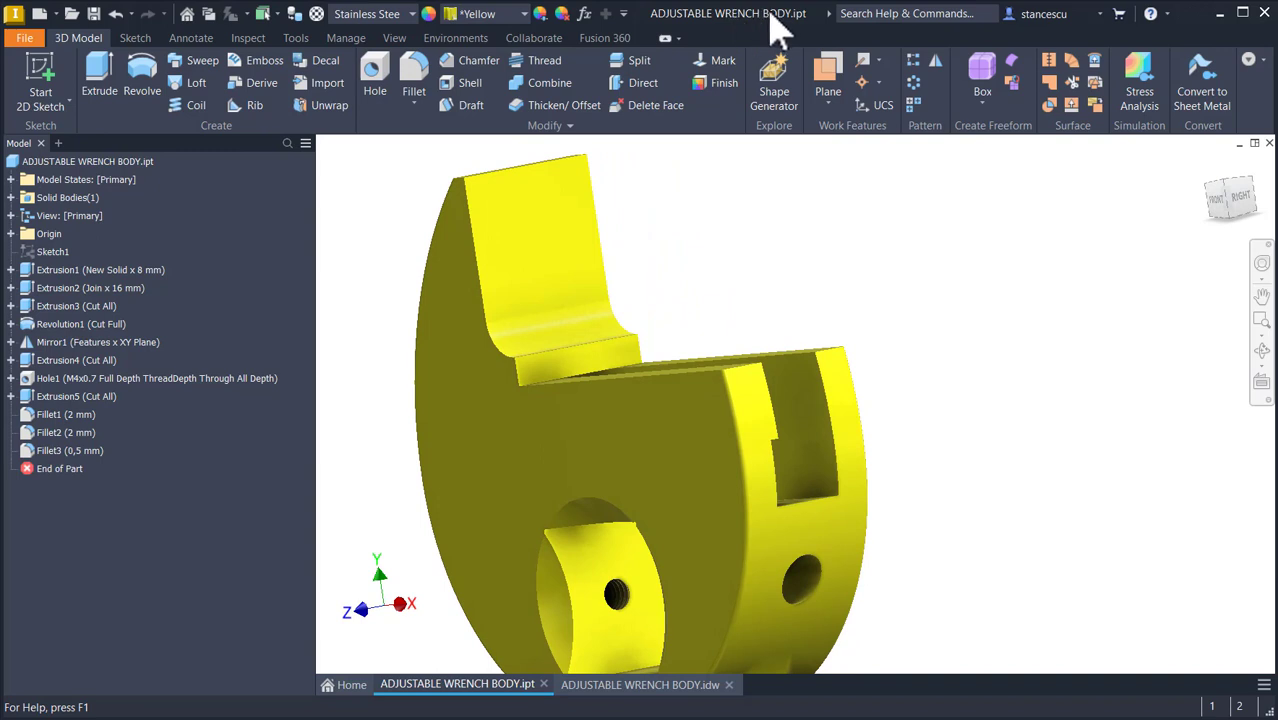
Step: View the whole finished wrench body and switch to its drawing, ADJUSTABLE WRENCH BODY.idw
{"action": "scroll", "coordinate": [887, 374], "scroll_direction": "down", "scroll_amount": 3}
{"action": "key", "text": "F6"}
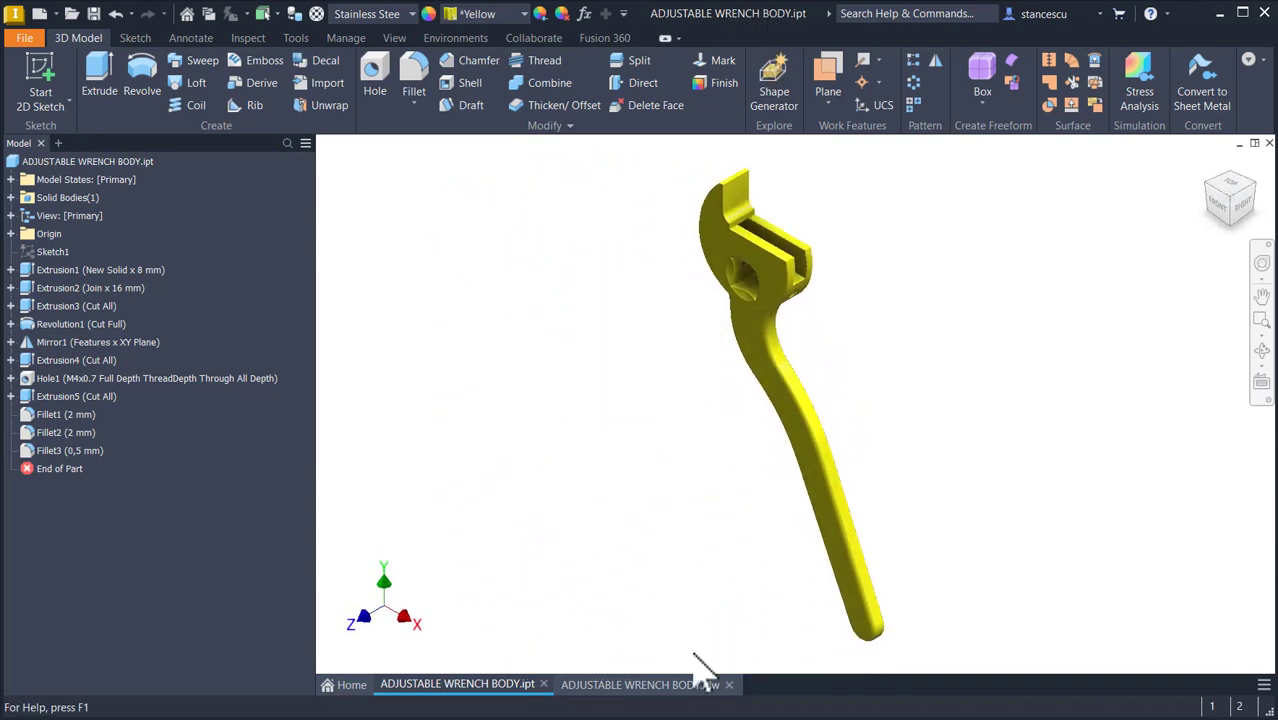
{"action": "left_click", "coordinate": [664, 684]}
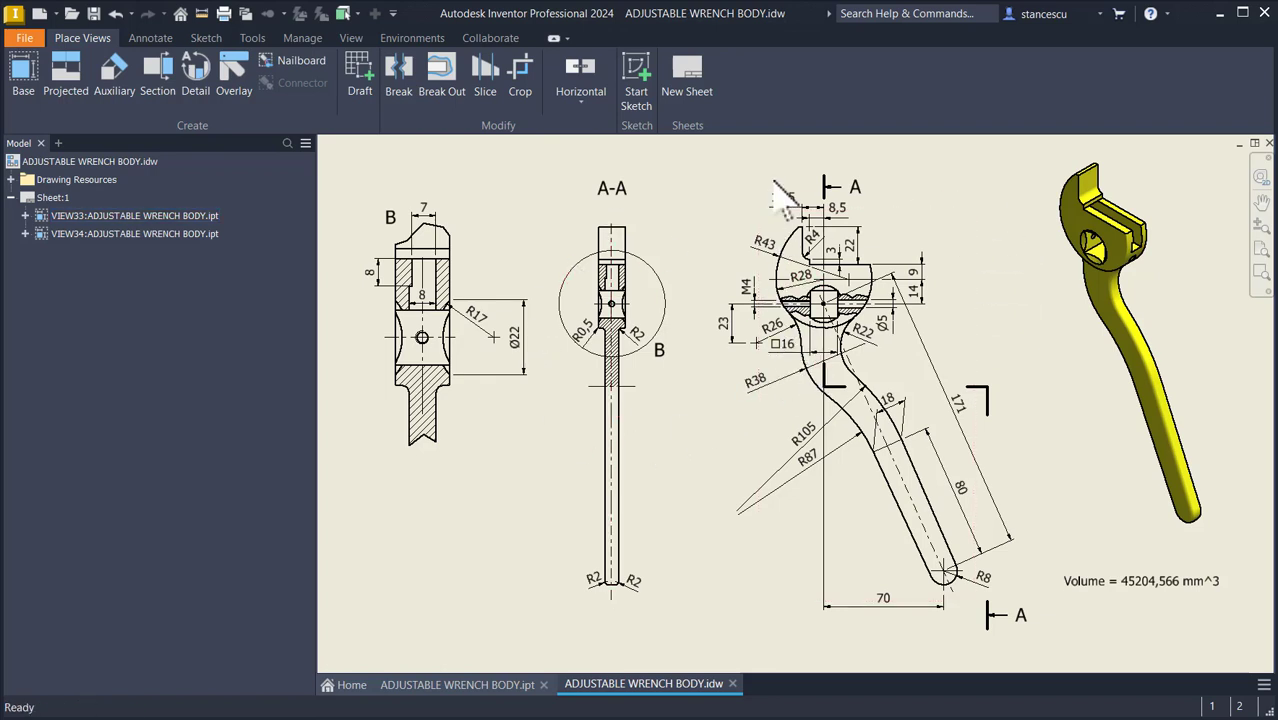
Step: Examine the scanned wrench drawing, checking the head radii, center offsets, handle curves and section dimensions
{"action": "left_click", "coordinate": [870, 1]}
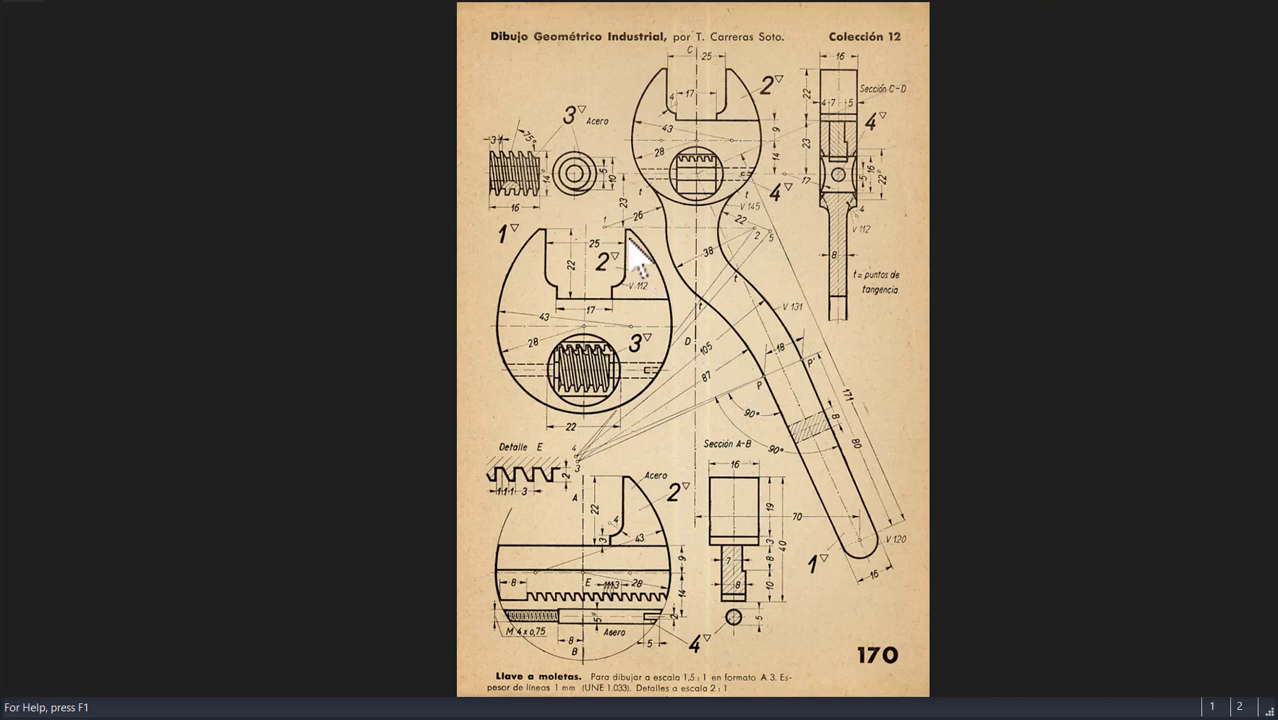
{"action": "scroll", "coordinate": [679, 267], "scroll_direction": "up", "scroll_amount": 4}
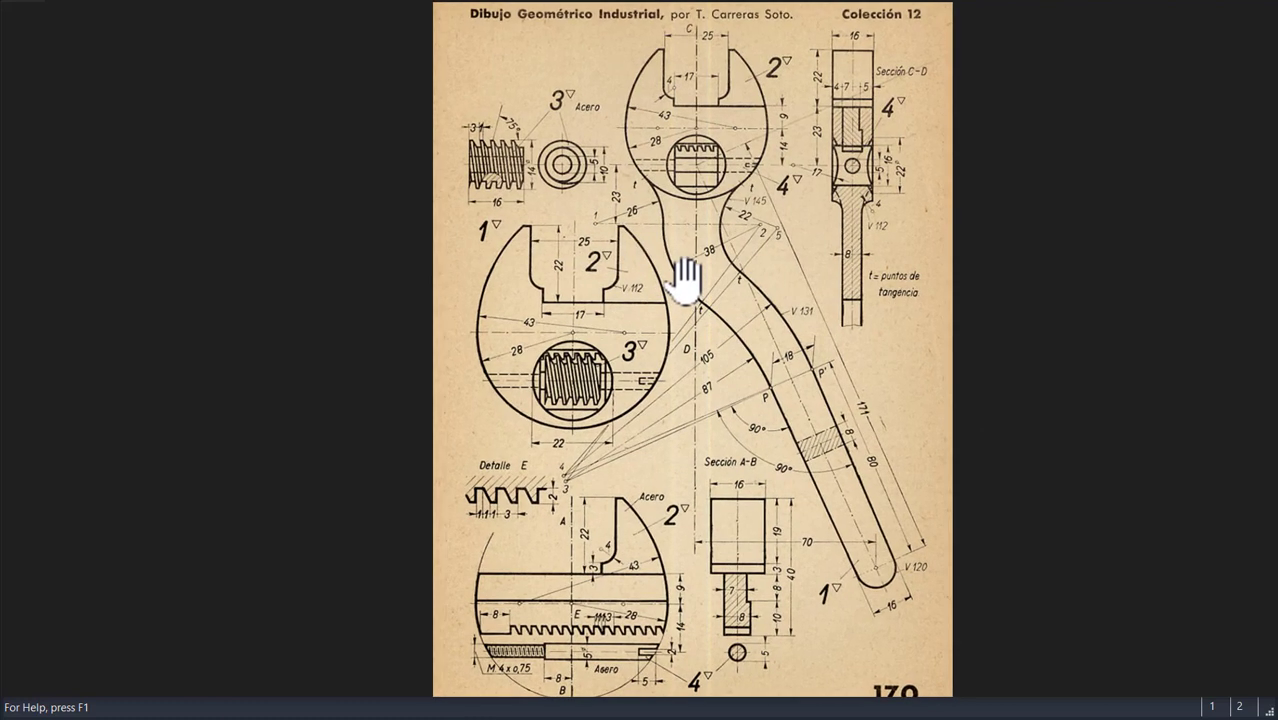
{"action": "scroll", "coordinate": [679, 272], "scroll_direction": "up", "scroll_amount": 2}
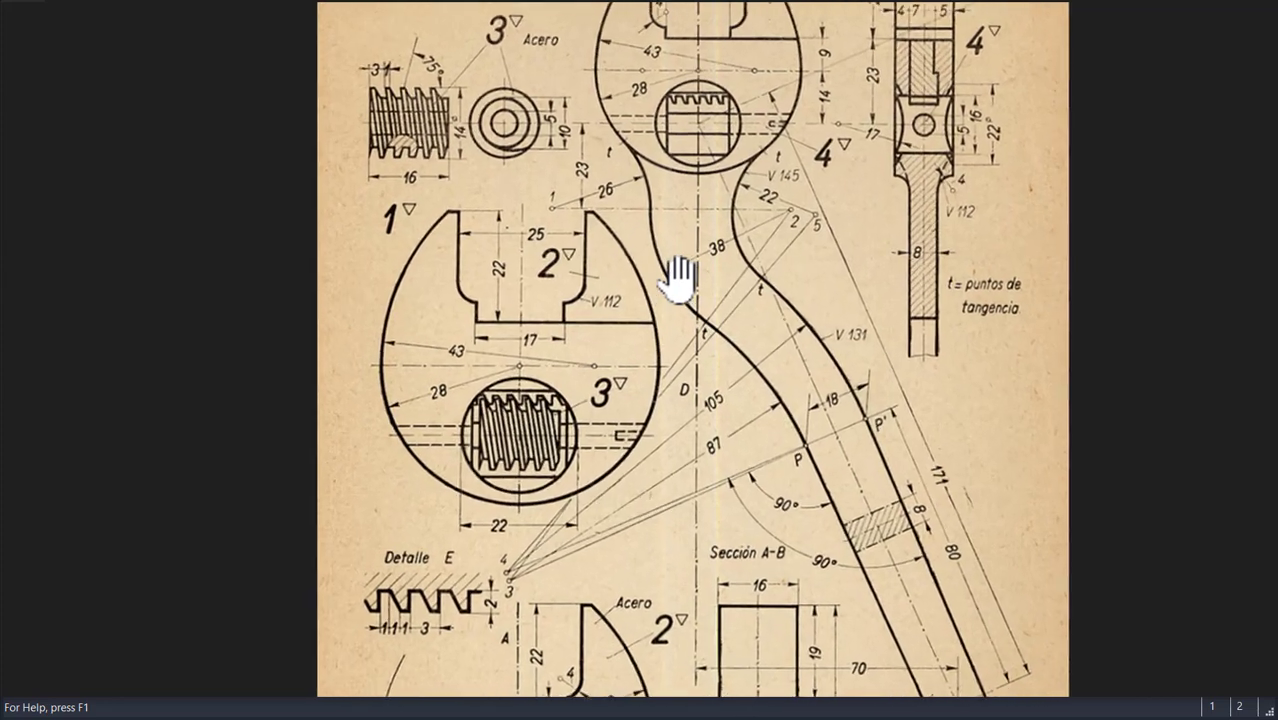
{"action": "mouse_move", "coordinate": [684, 328]}
{"action": "left_mouse_down"}
{"action": "mouse_move", "coordinate": [698, 357]}
{"action": "mouse_move", "coordinate": [679, 419]}
{"action": "left_mouse_up"}
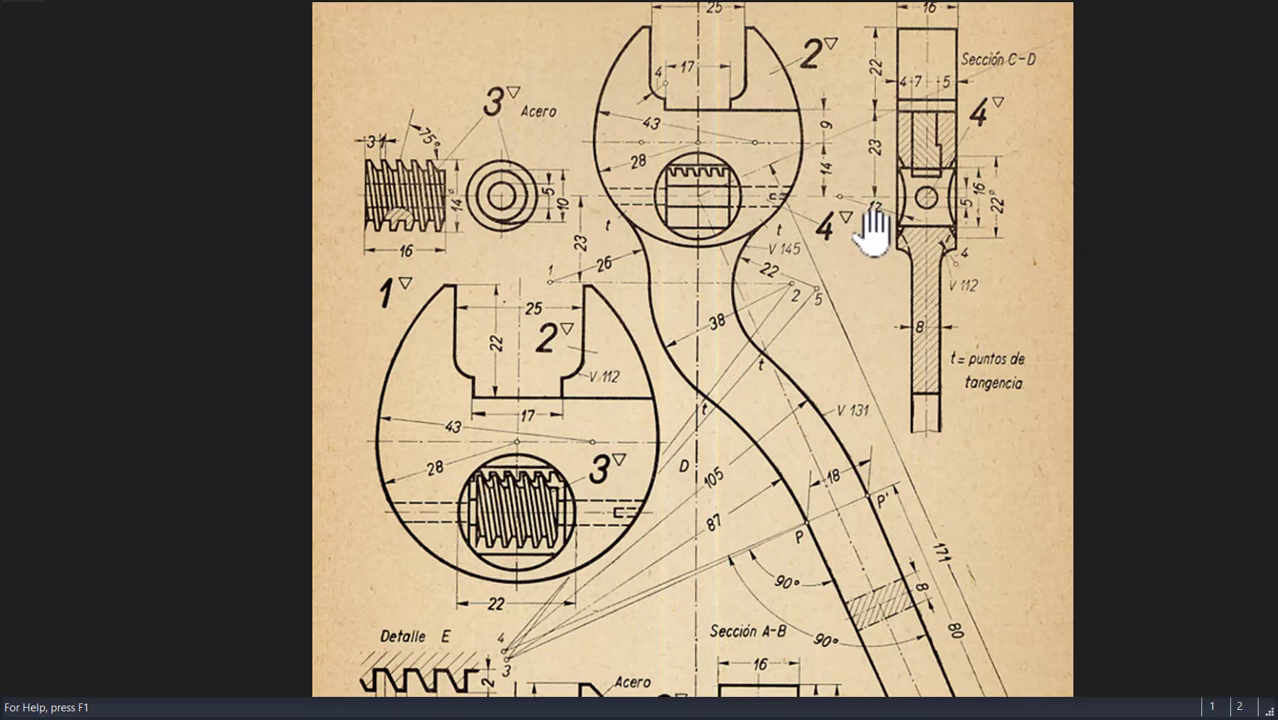
{"action": "scroll", "coordinate": [907, 163], "scroll_direction": "up", "scroll_amount": 3}
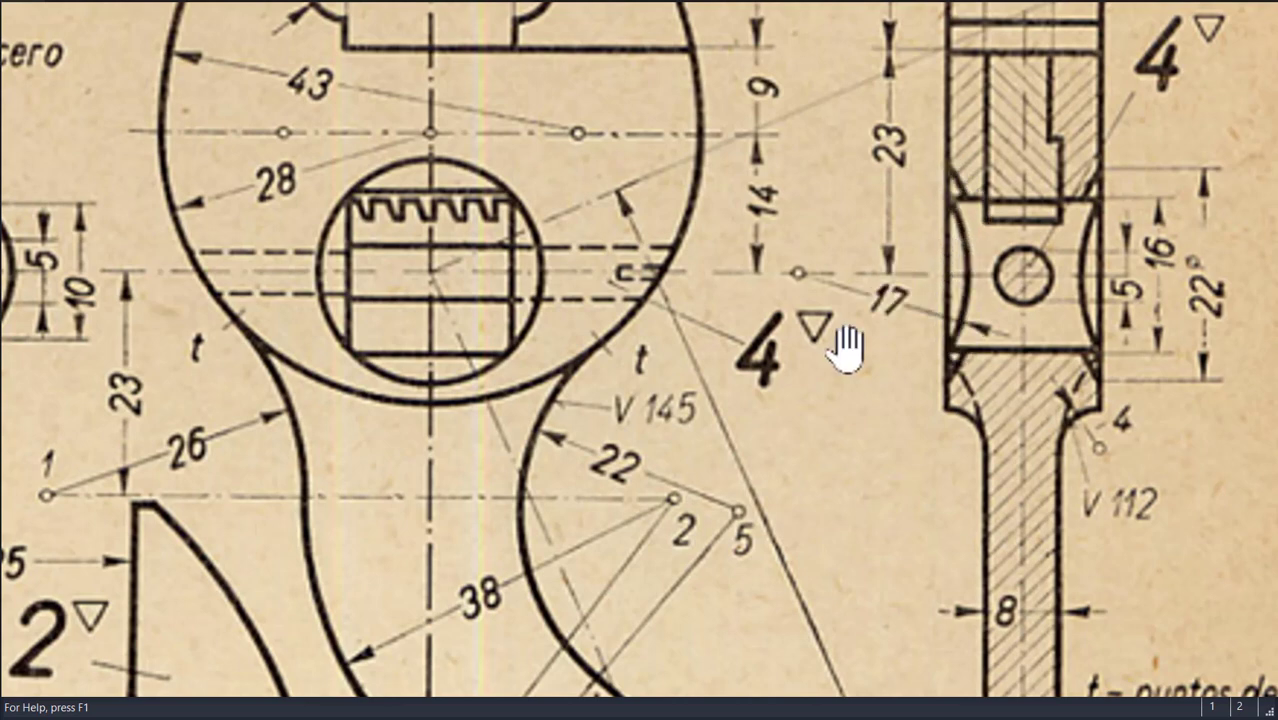
{"action": "key", "text": "Num_Lock"}
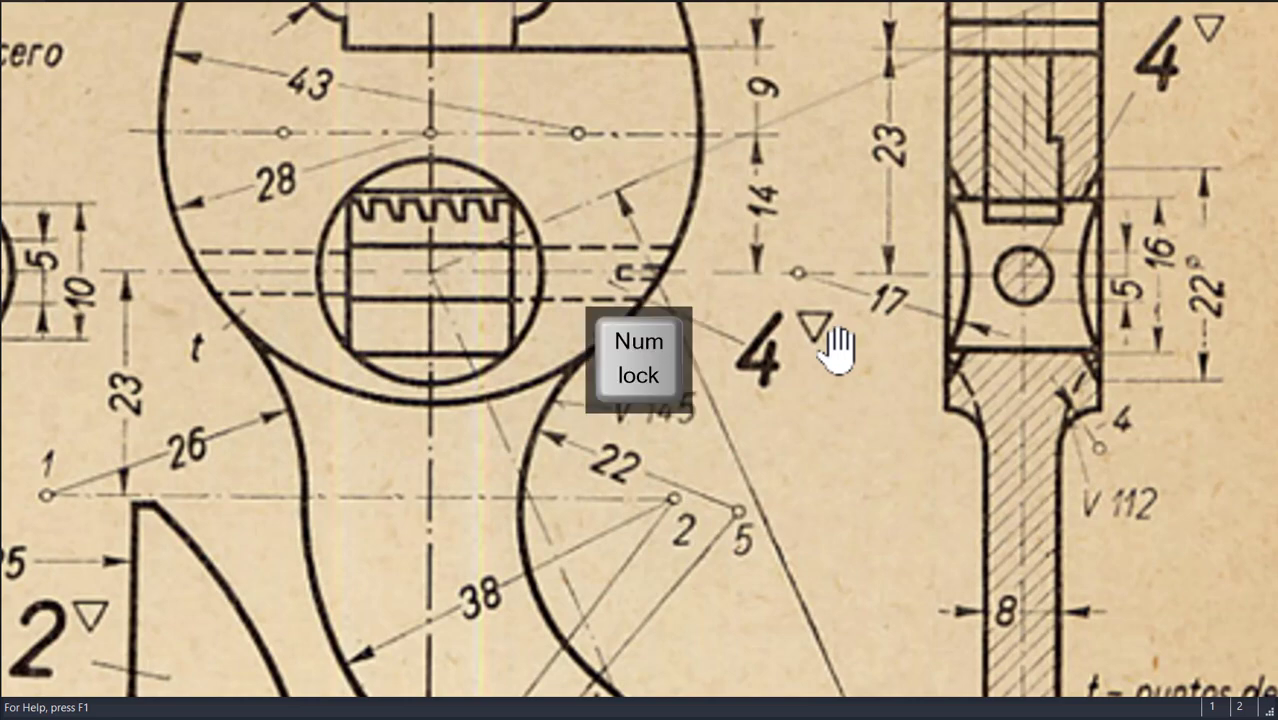
{"action": "scroll", "coordinate": [836, 345], "scroll_direction": "down", "scroll_amount": 3}
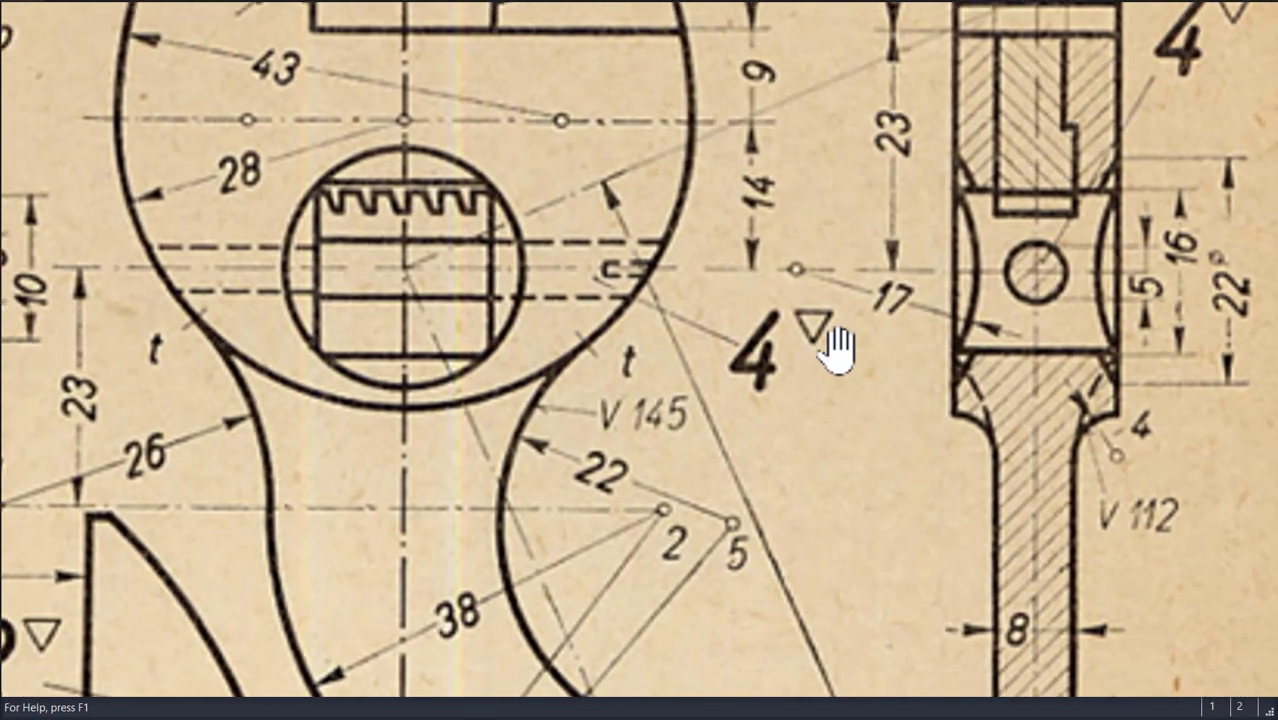
{"action": "scroll", "coordinate": [838, 345], "scroll_direction": "down", "scroll_amount": 5}
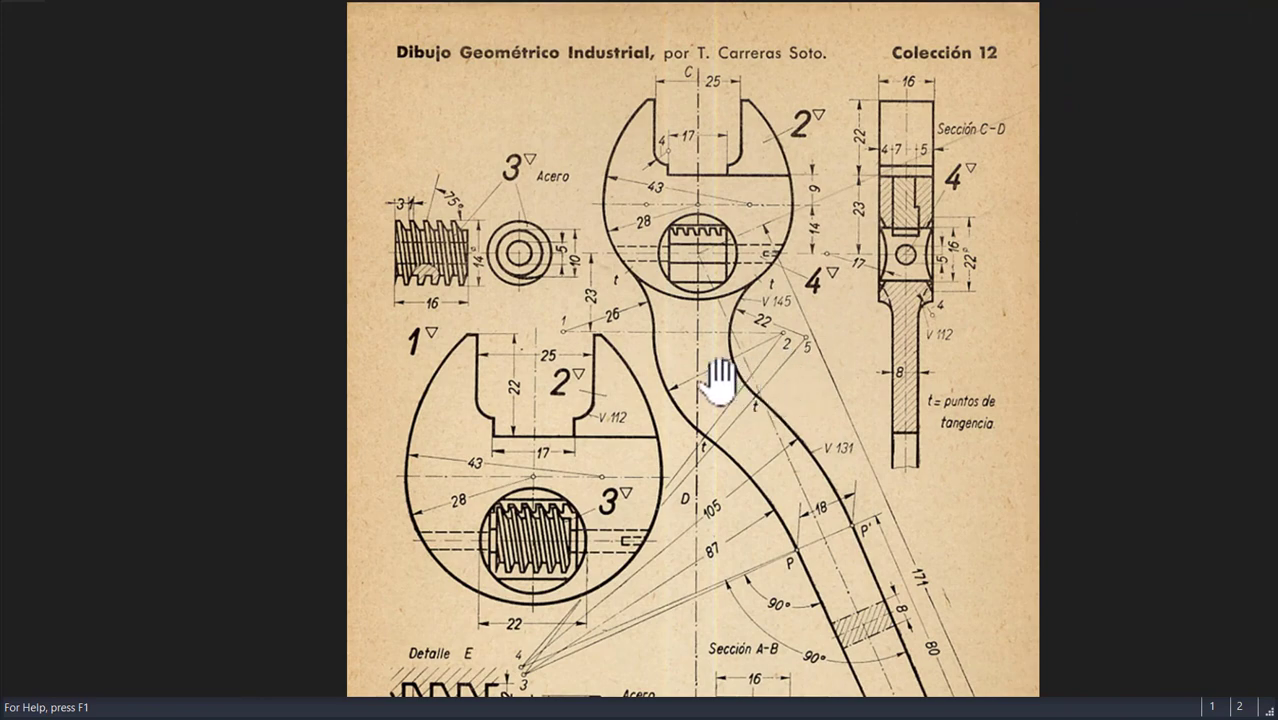
{"action": "scroll", "coordinate": [670, 358], "scroll_direction": "up", "scroll_amount": 3}
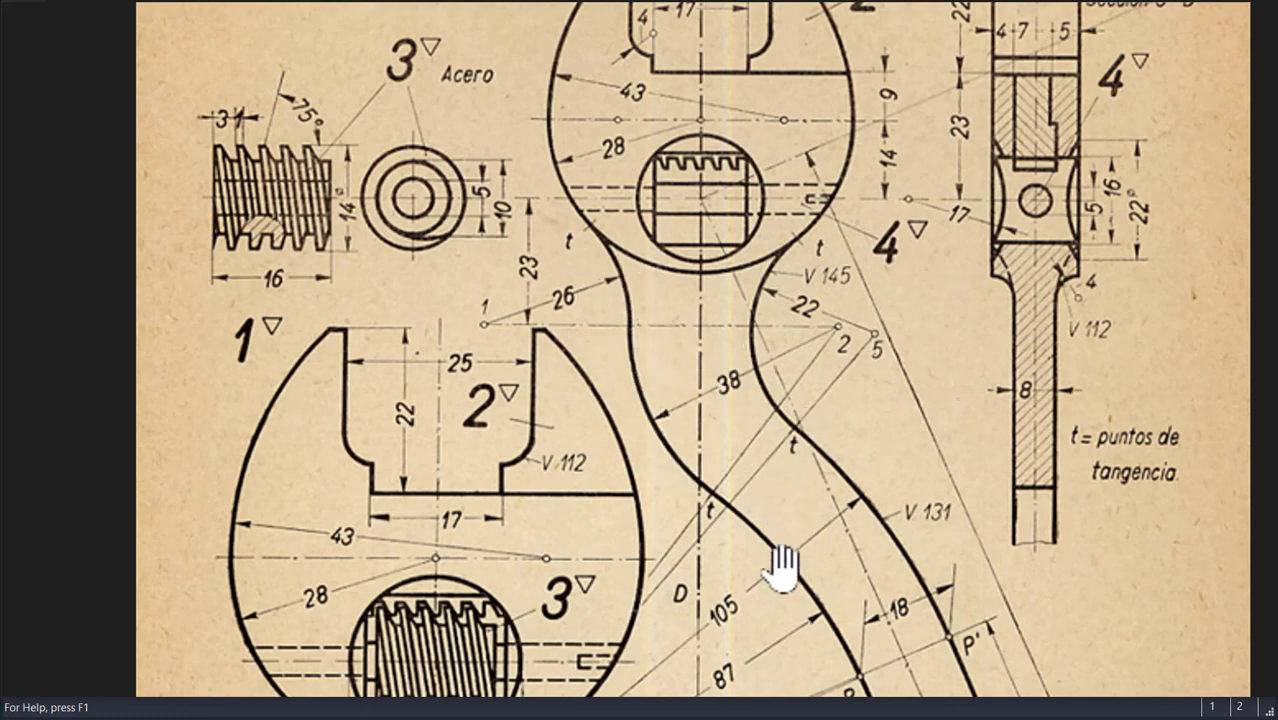
{"action": "scroll", "coordinate": [636, 430], "scroll_direction": "down", "scroll_amount": 3}
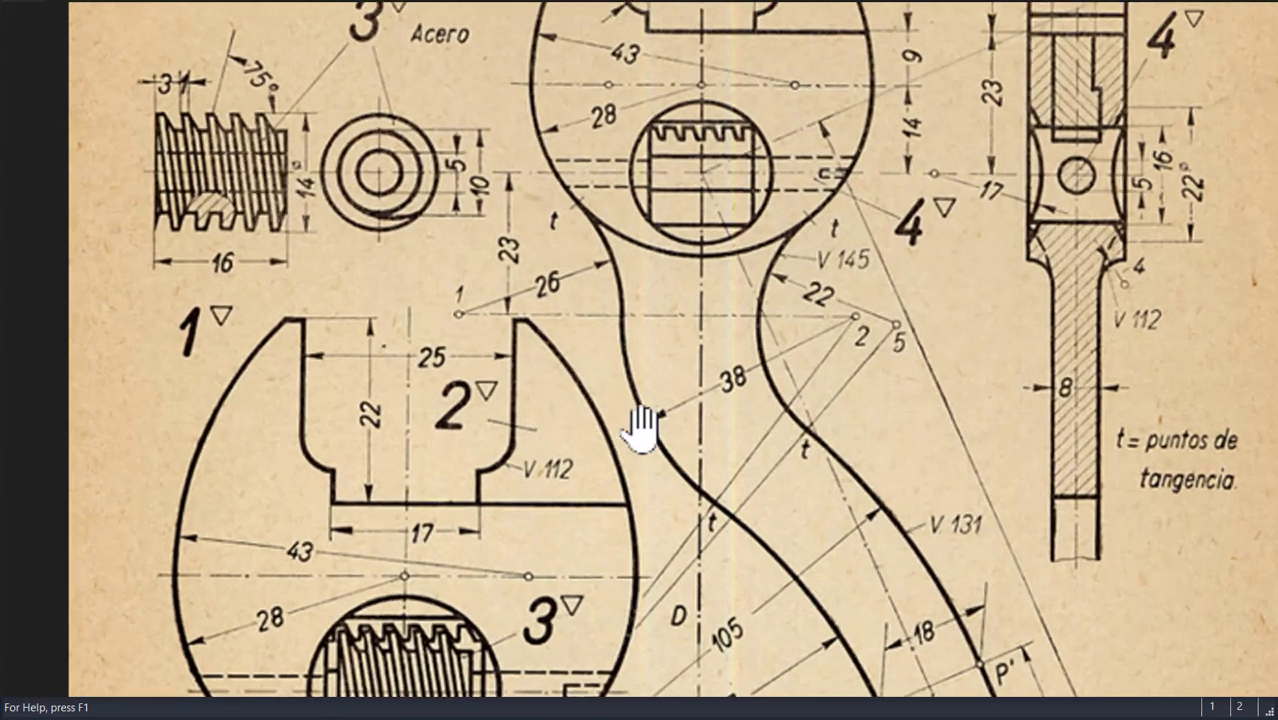
{"action": "scroll", "coordinate": [640, 428], "scroll_direction": "down", "scroll_amount": 2}
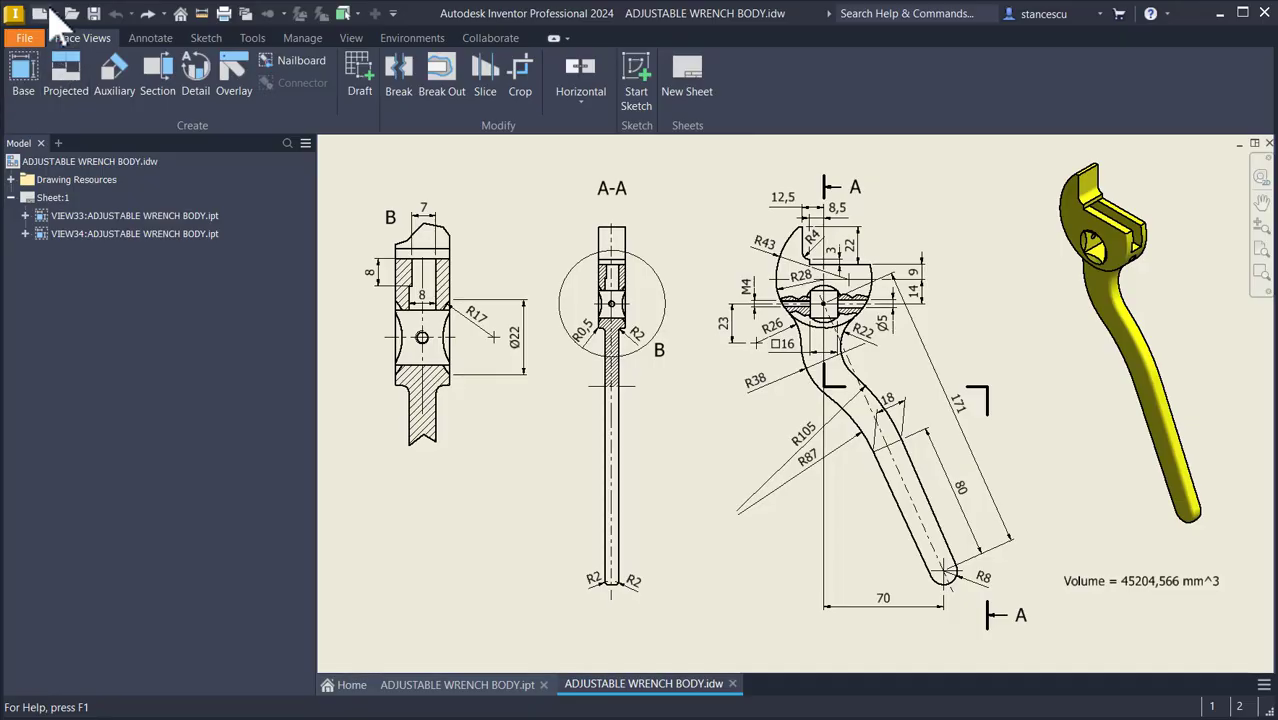
Step: Create a new part from the metric Standard (mm).ipt template and start a 2D sketch on the XY plane
{"action": "left_click", "coordinate": [39, 13]}
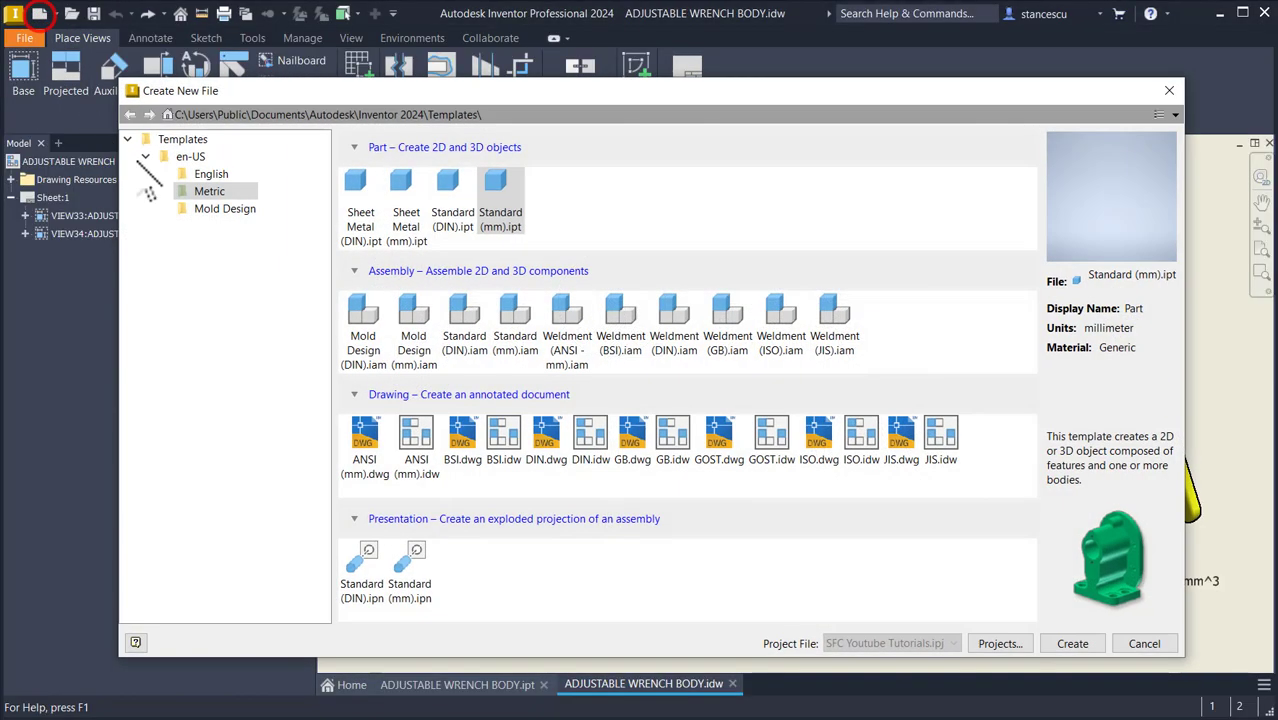
{"action": "double_click", "coordinate": [505, 200]}
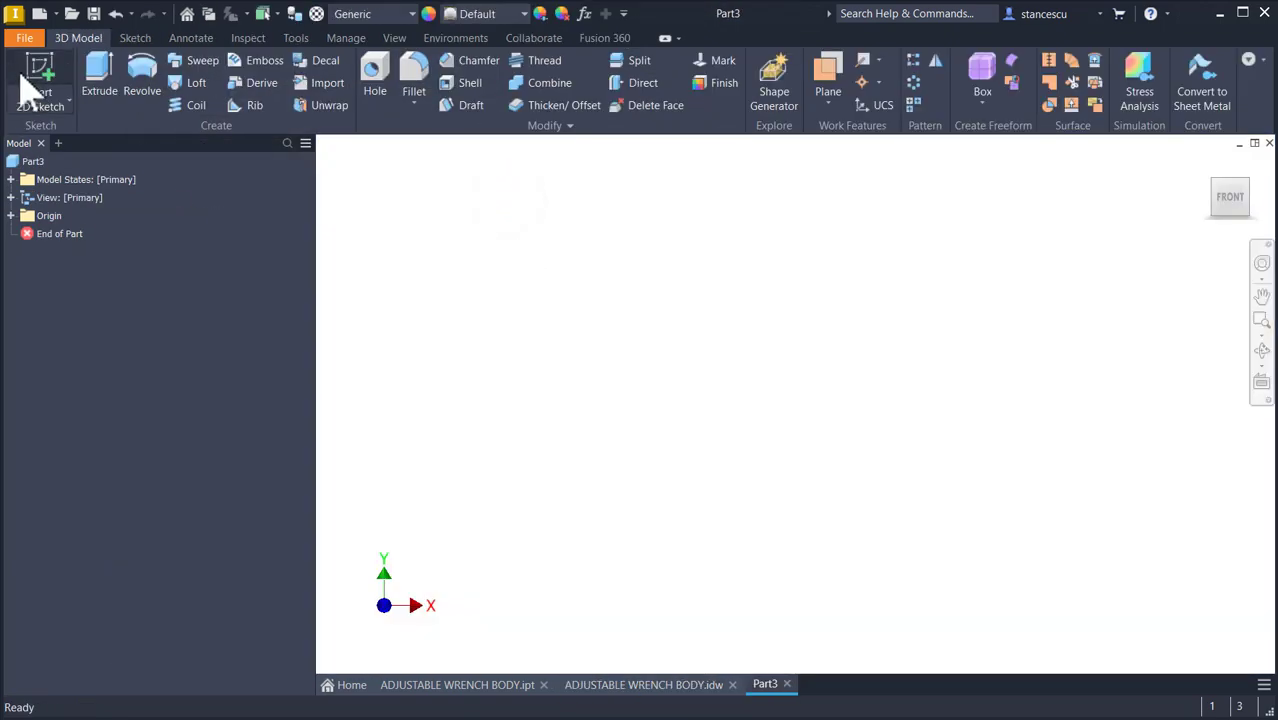
{"action": "left_click", "coordinate": [40, 80]}
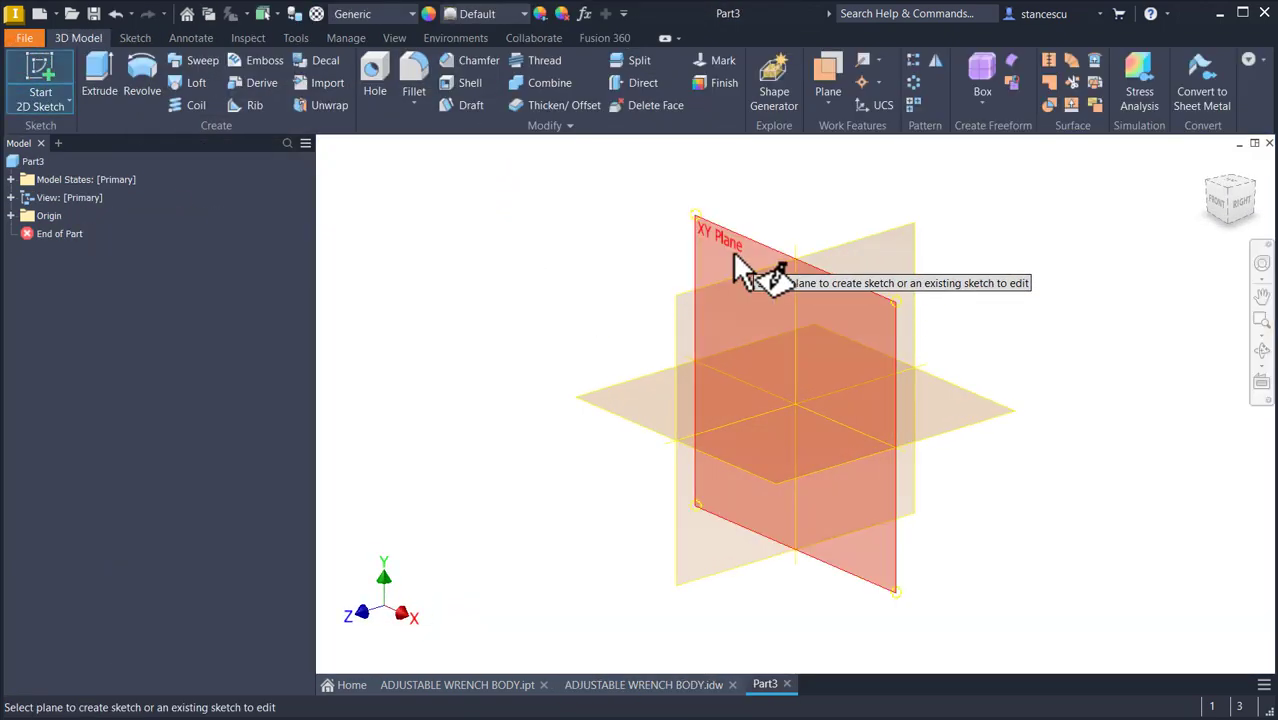
{"action": "left_click", "coordinate": [730, 250]}
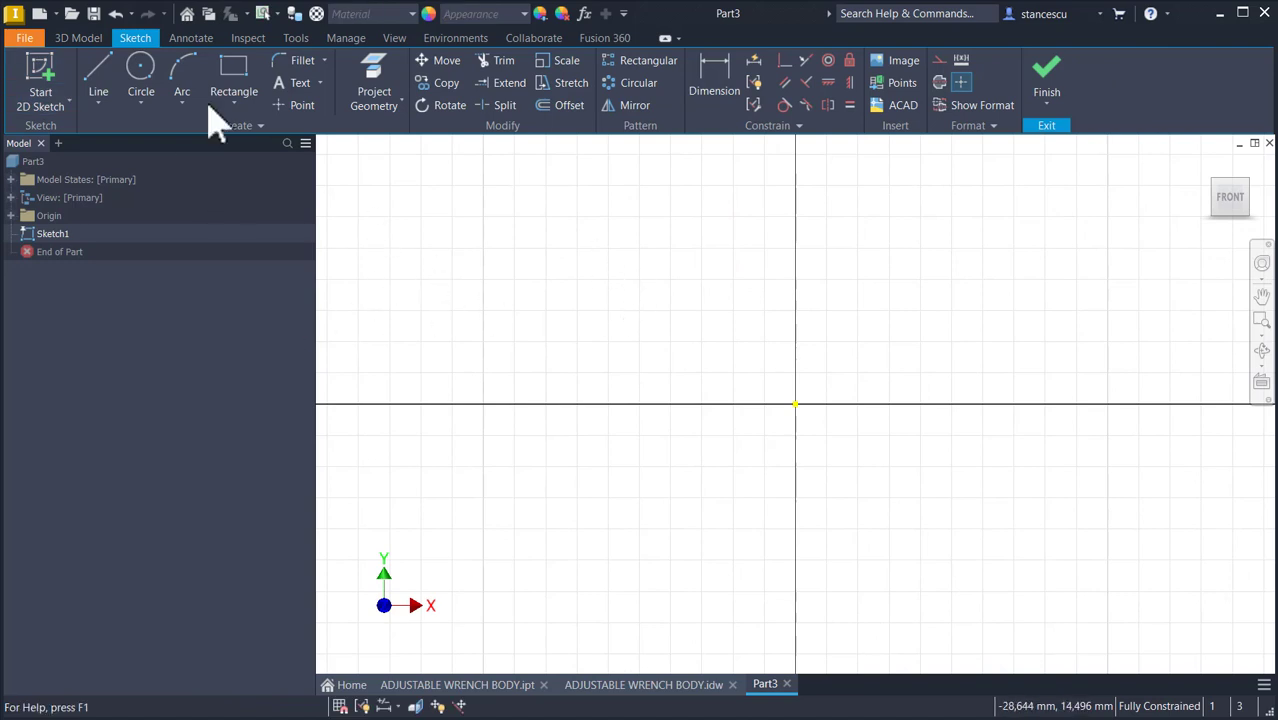
Step: Sketch a circle with a 28 mm radius, its center slightly above and beside the origin
{"action": "left_click", "coordinate": [145, 86]}
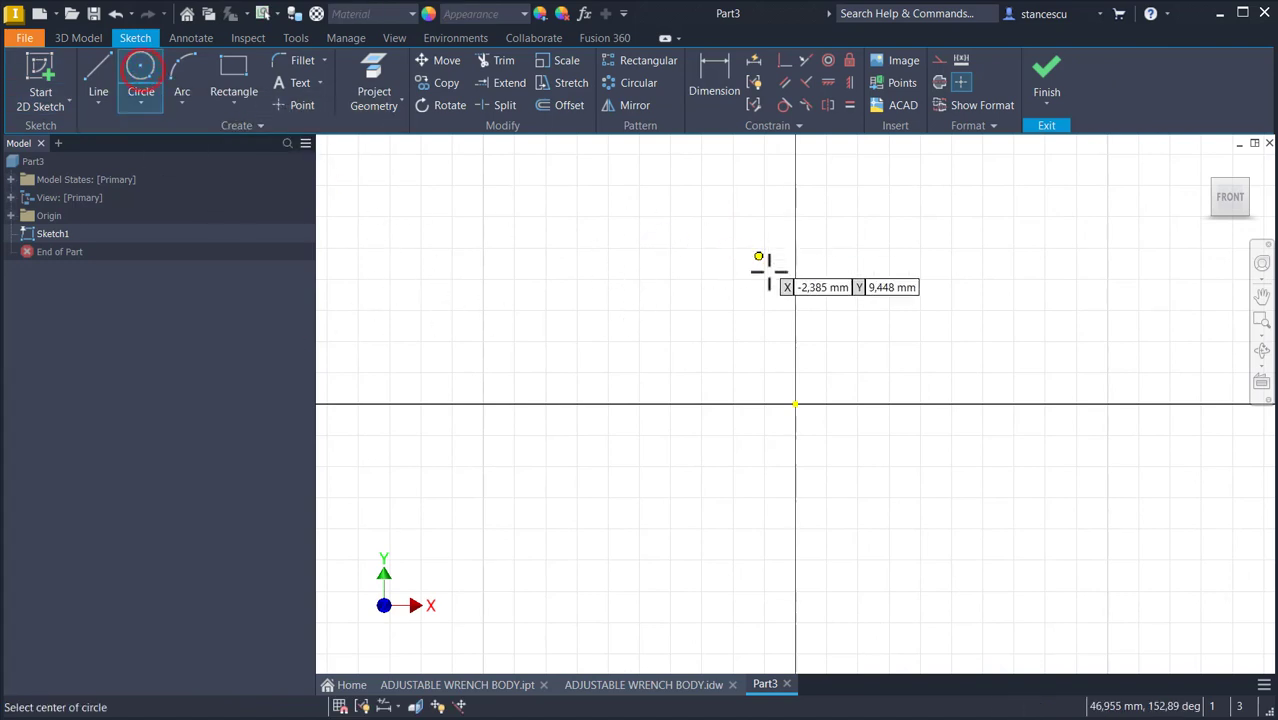
{"action": "left_click", "coordinate": [787, 303]}
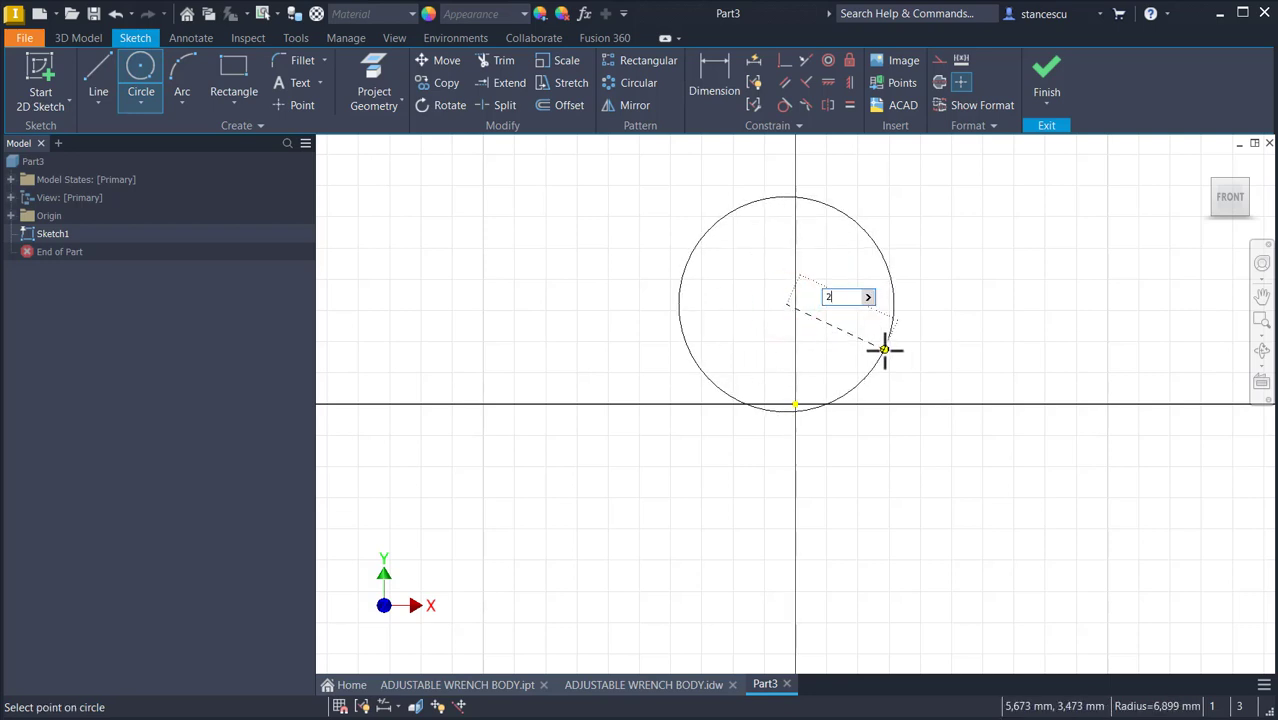
{"action": "type", "text": "28"}
{"action": "key", "text": "Return"}
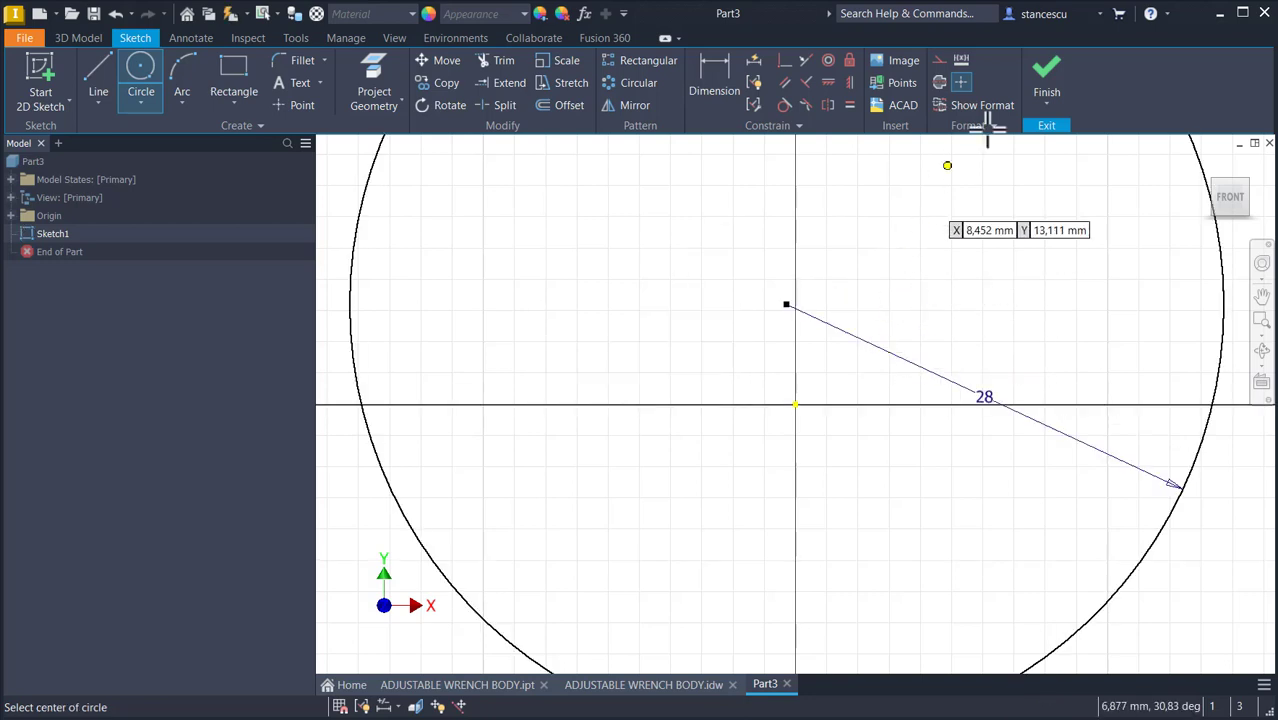
Step: Apply a vertical constraint between the sketch origin and the circle's center
{"action": "left_click", "coordinate": [849, 82]}
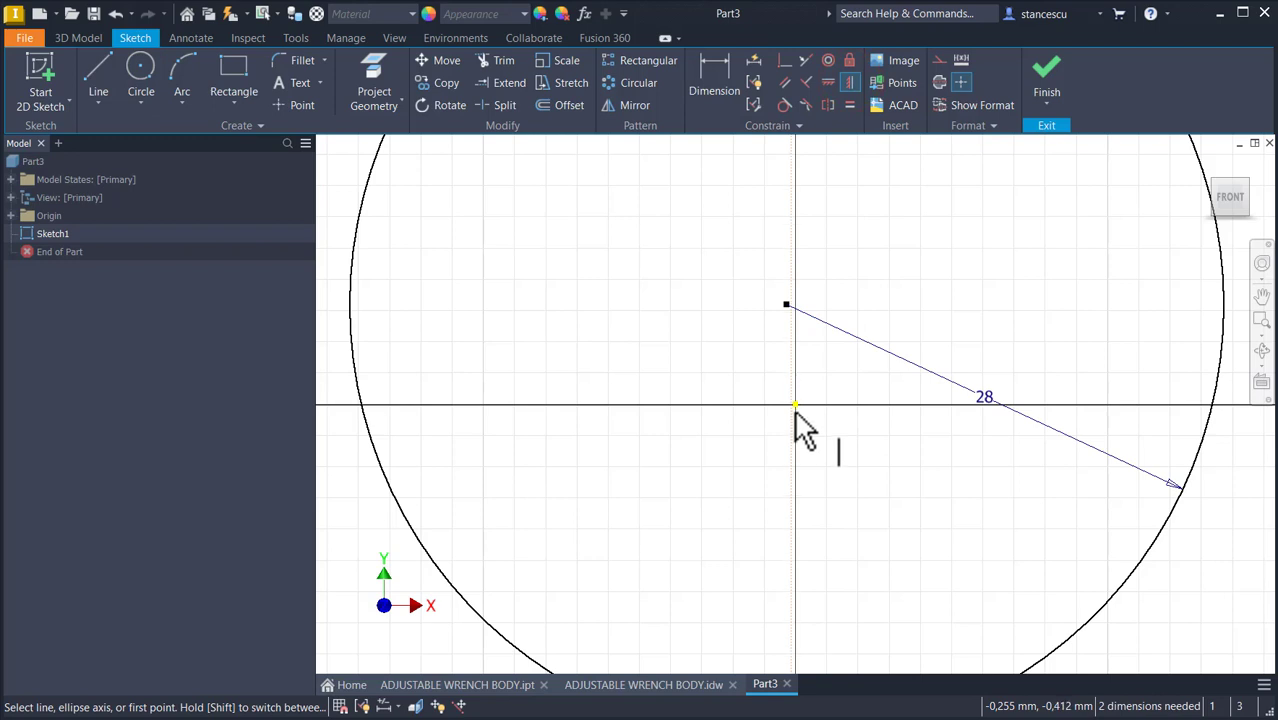
{"action": "left_click", "coordinate": [794, 406]}
{"action": "left_click", "coordinate": [786, 304]}
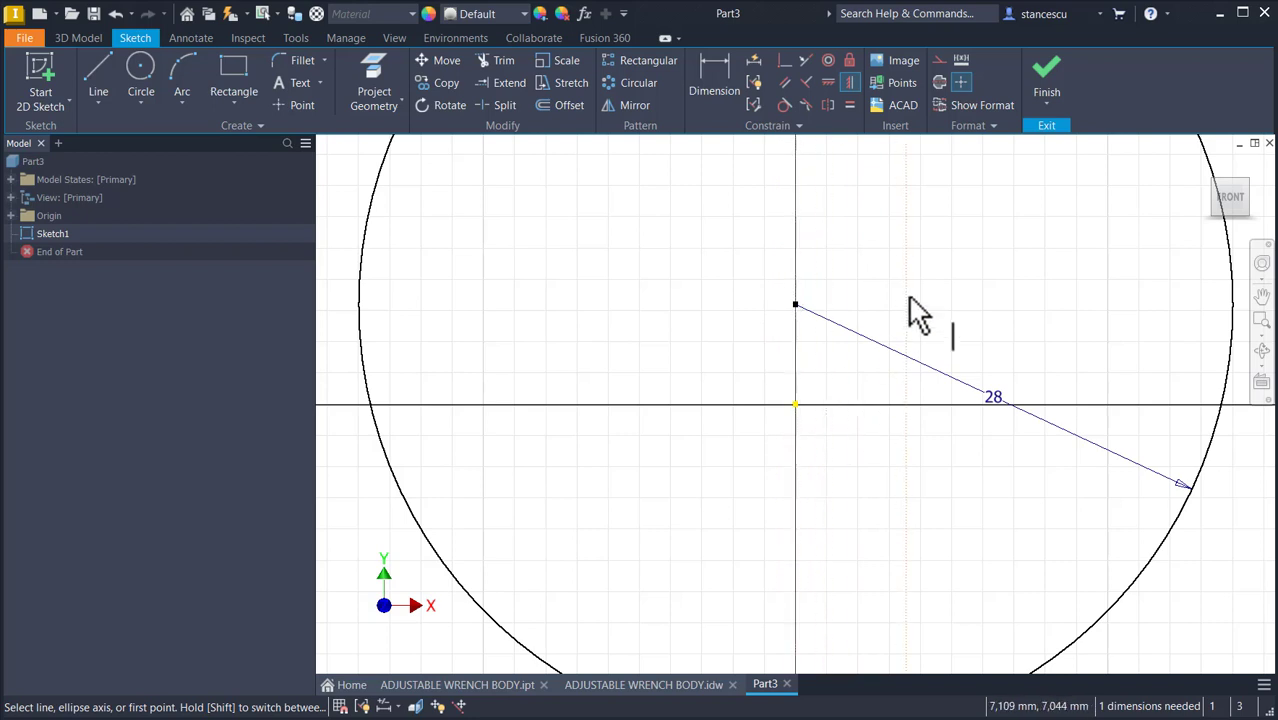
Step: Dimension the vertical distance from the origin to the circle's center as 14 mm
{"action": "left_click", "coordinate": [720, 88]}
{"action": "left_click", "coordinate": [796, 402]}
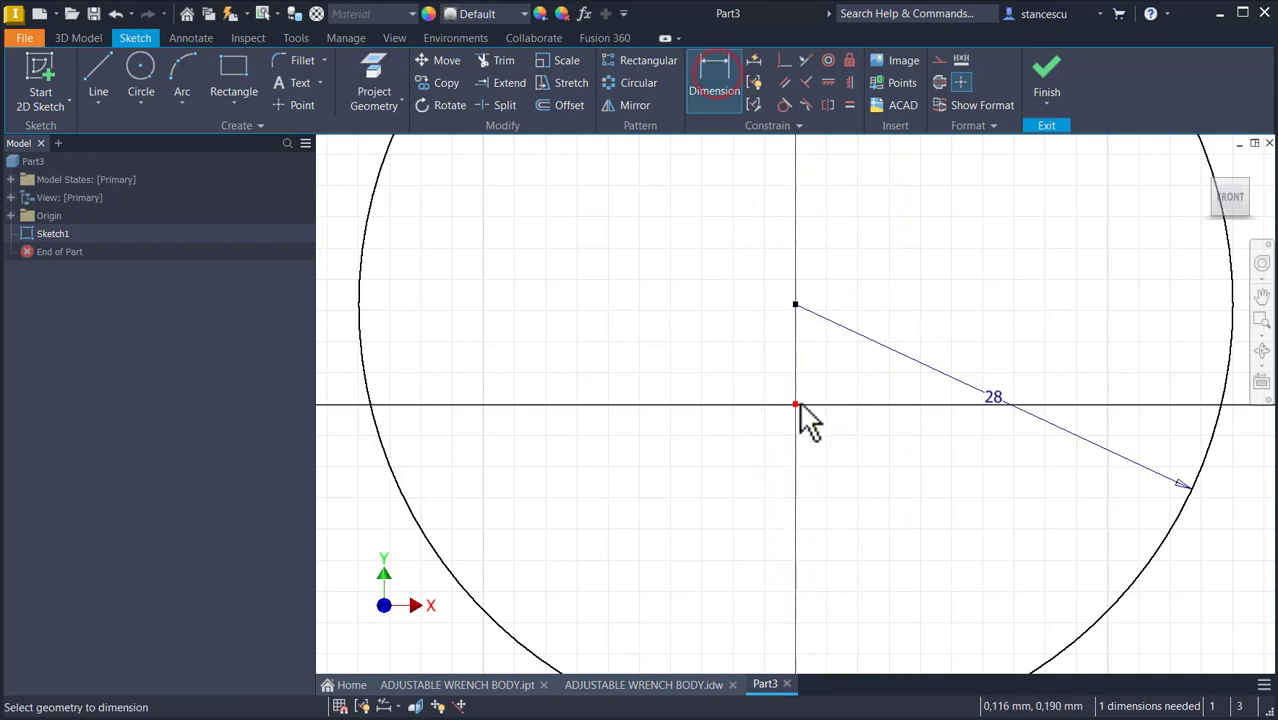
{"action": "left_click", "coordinate": [796, 304]}
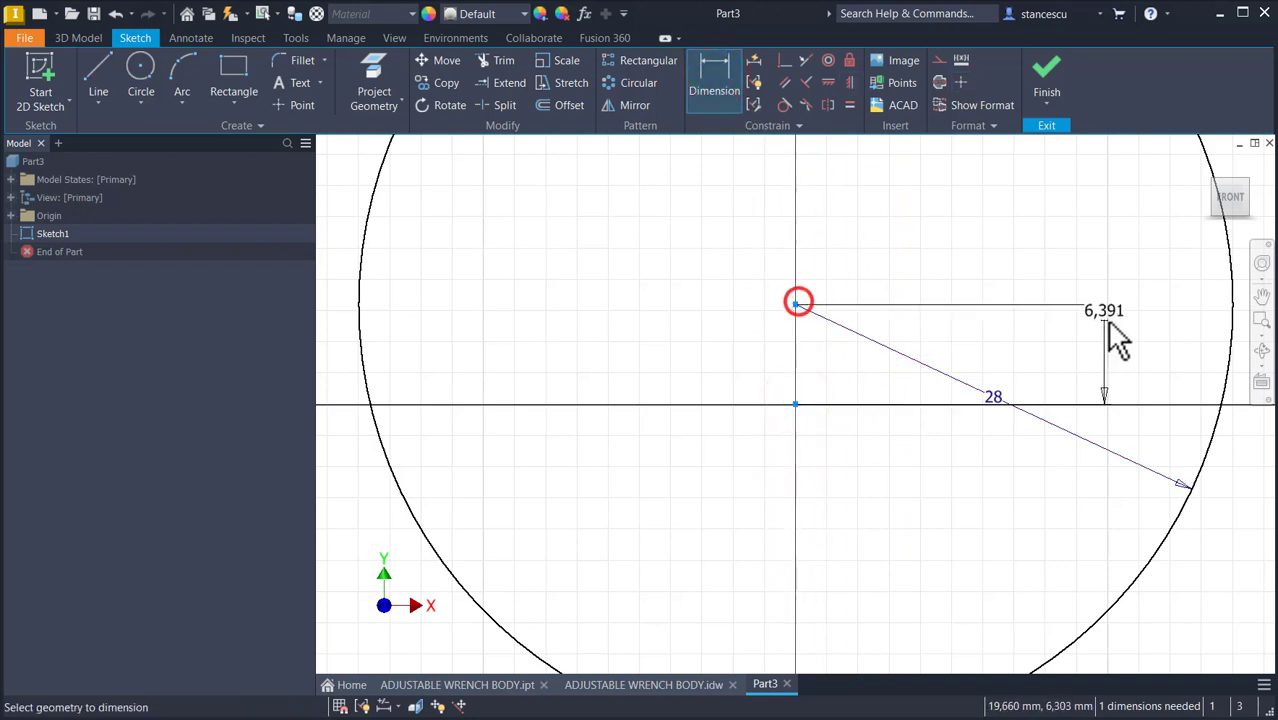
{"action": "left_click", "coordinate": [1107, 322]}
{"action": "type", "text": "14"}
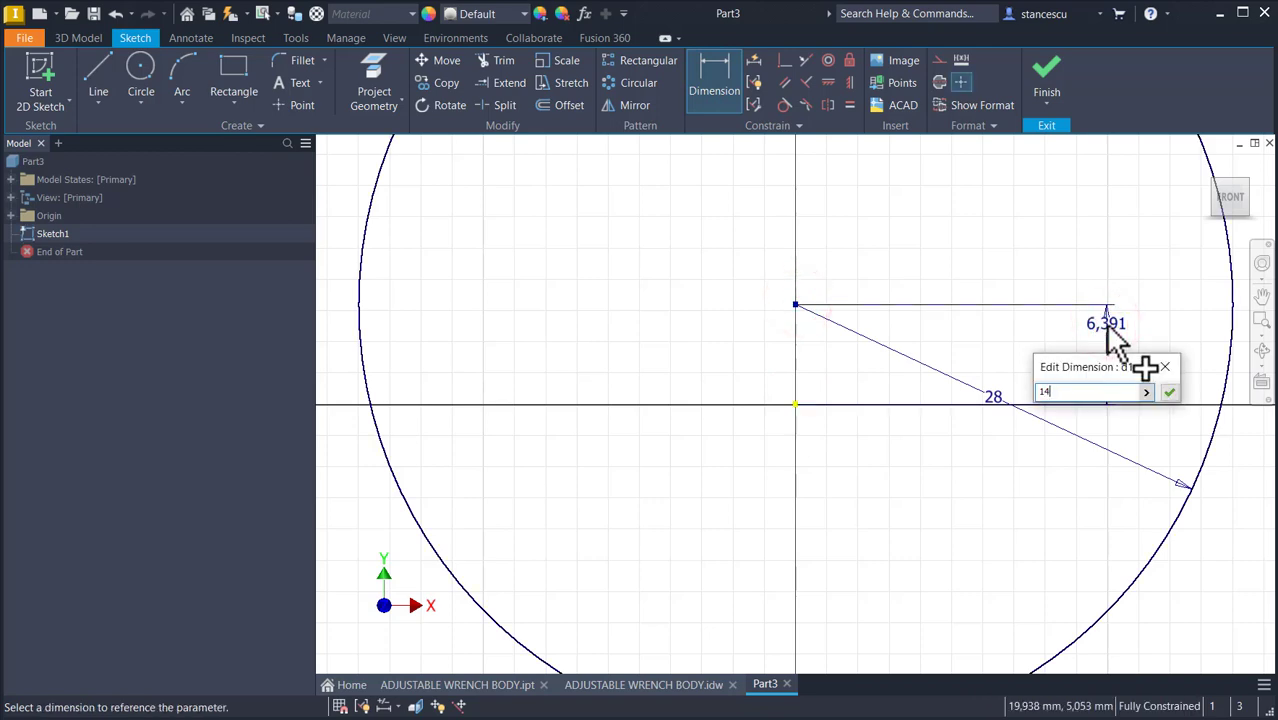
{"action": "key", "text": "Return"}
Step: Draw a three-point arc of about 72 mm radius from the circle's upper-left edge upward, tangent to the circle
{"action": "key", "text": "Home"}
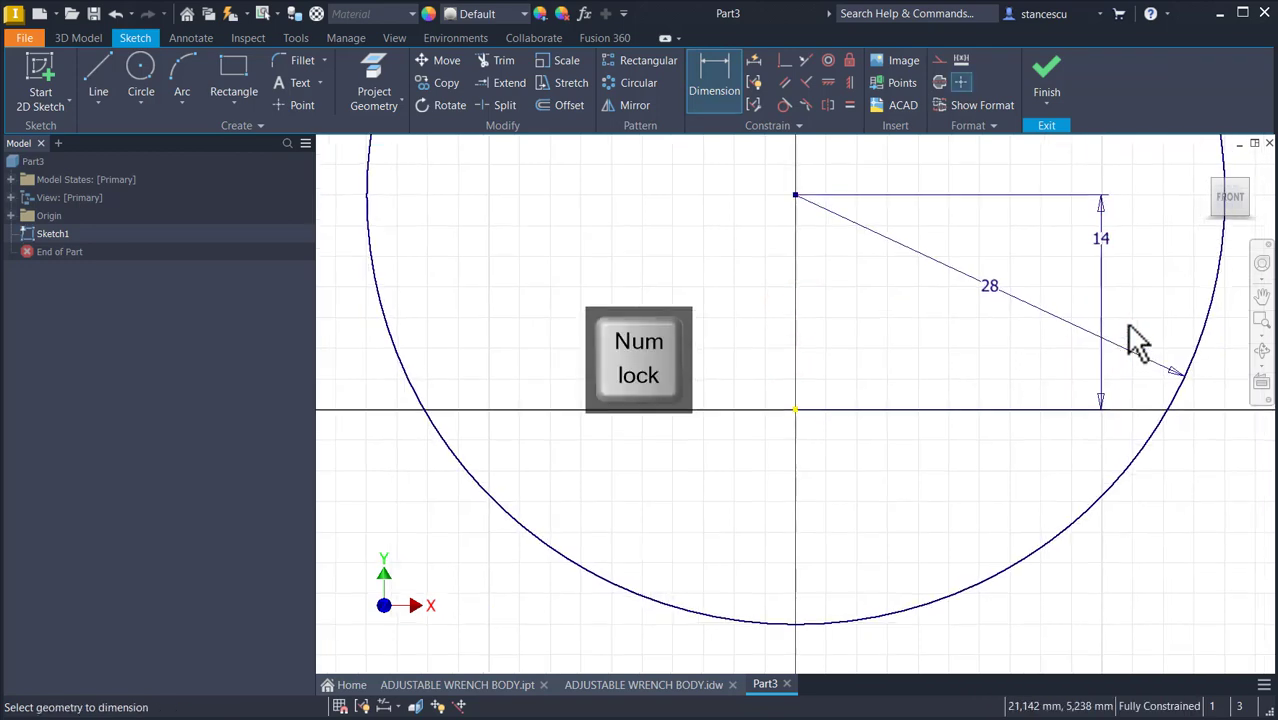
{"action": "middle_click_drag", "start_coordinate": [679, 303], "coordinate": [668, 385]}
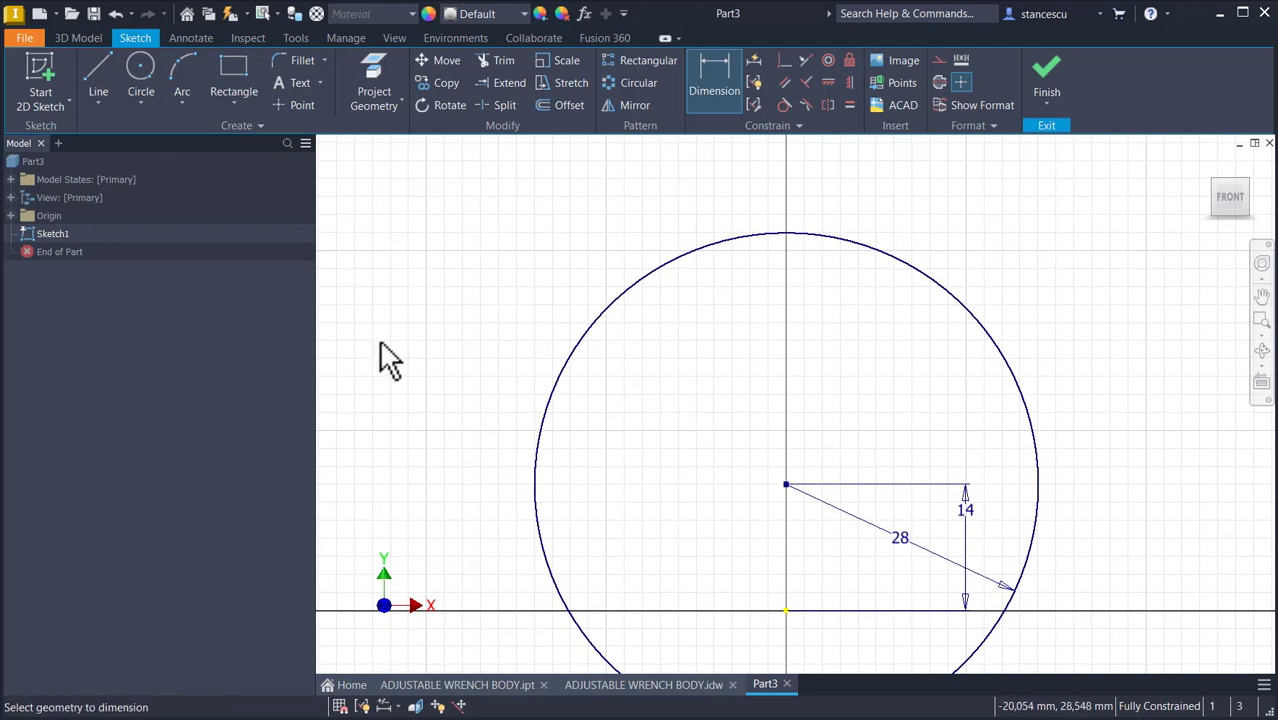
{"action": "left_click", "coordinate": [181, 74]}
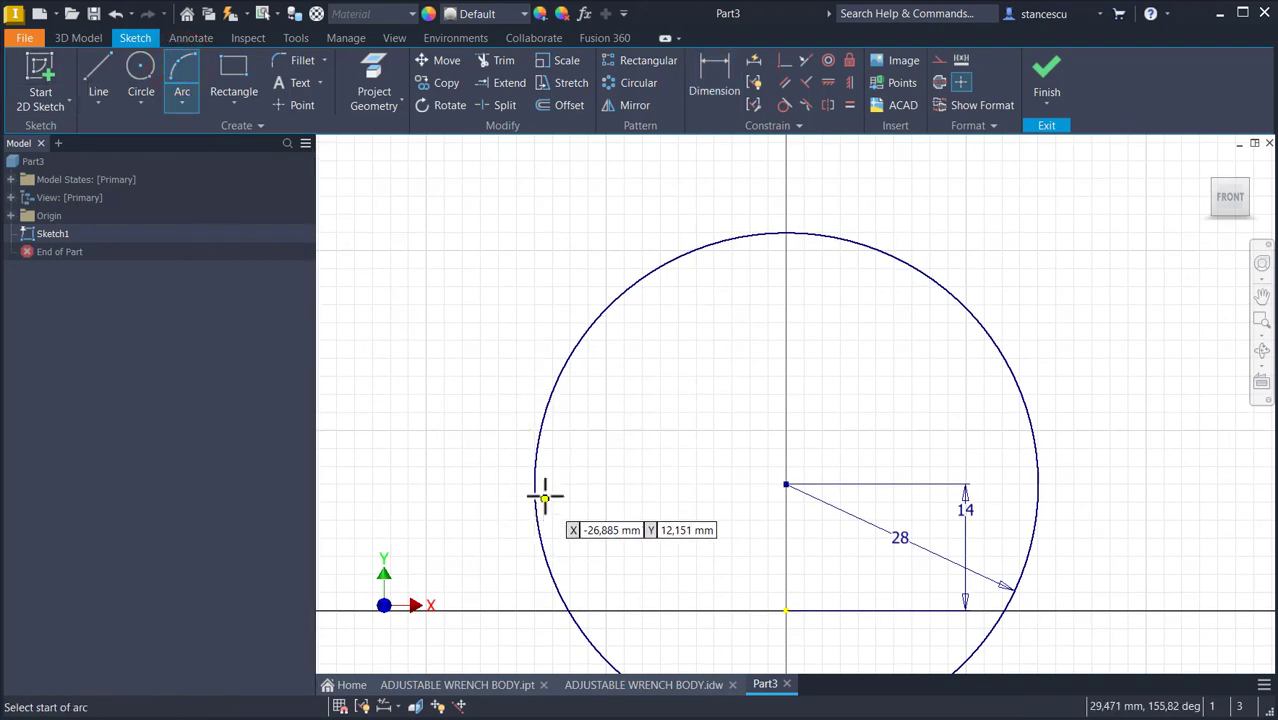
{"action": "left_click", "coordinate": [540, 432]}
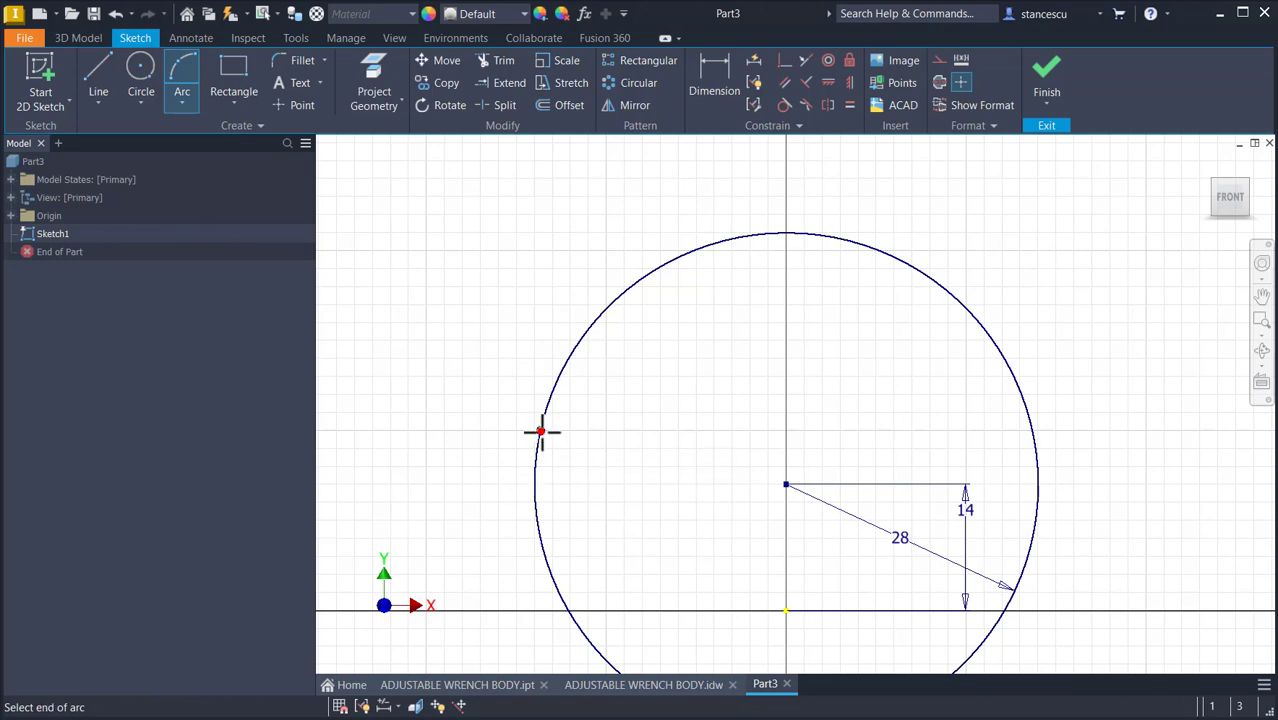
{"action": "left_click", "coordinate": [660, 177]}
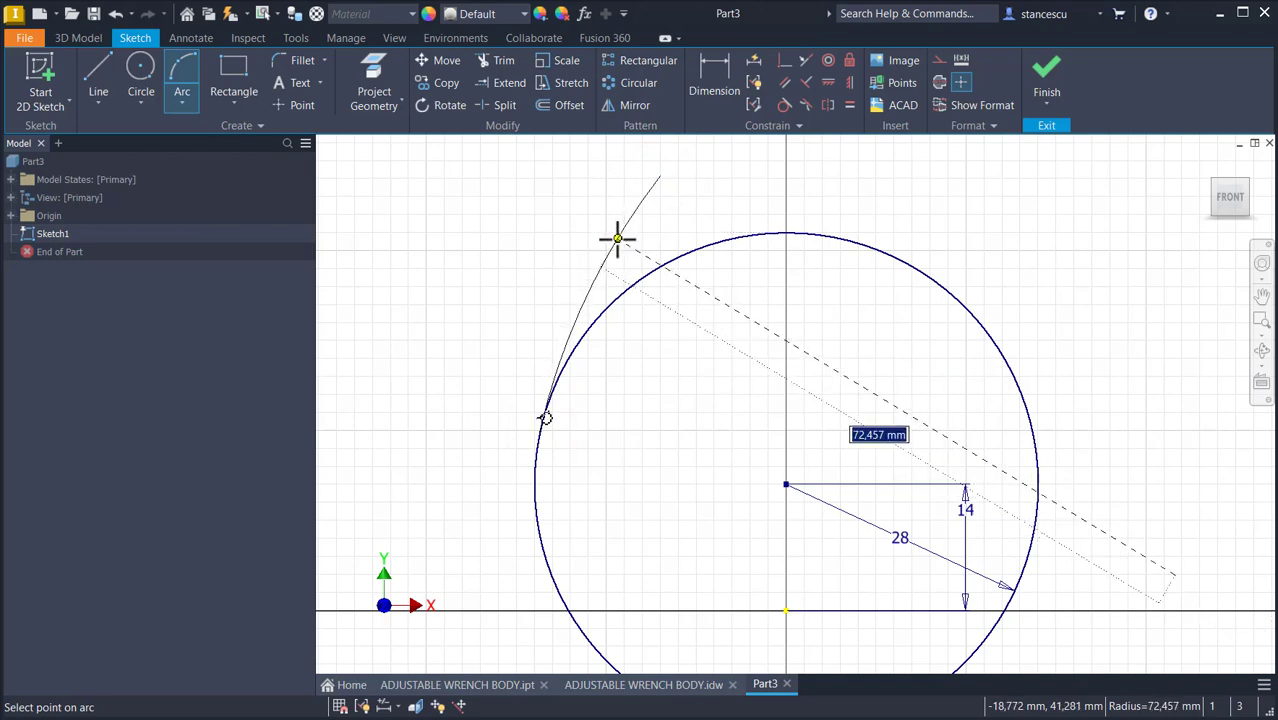
{"action": "left_click", "coordinate": [617, 238]}
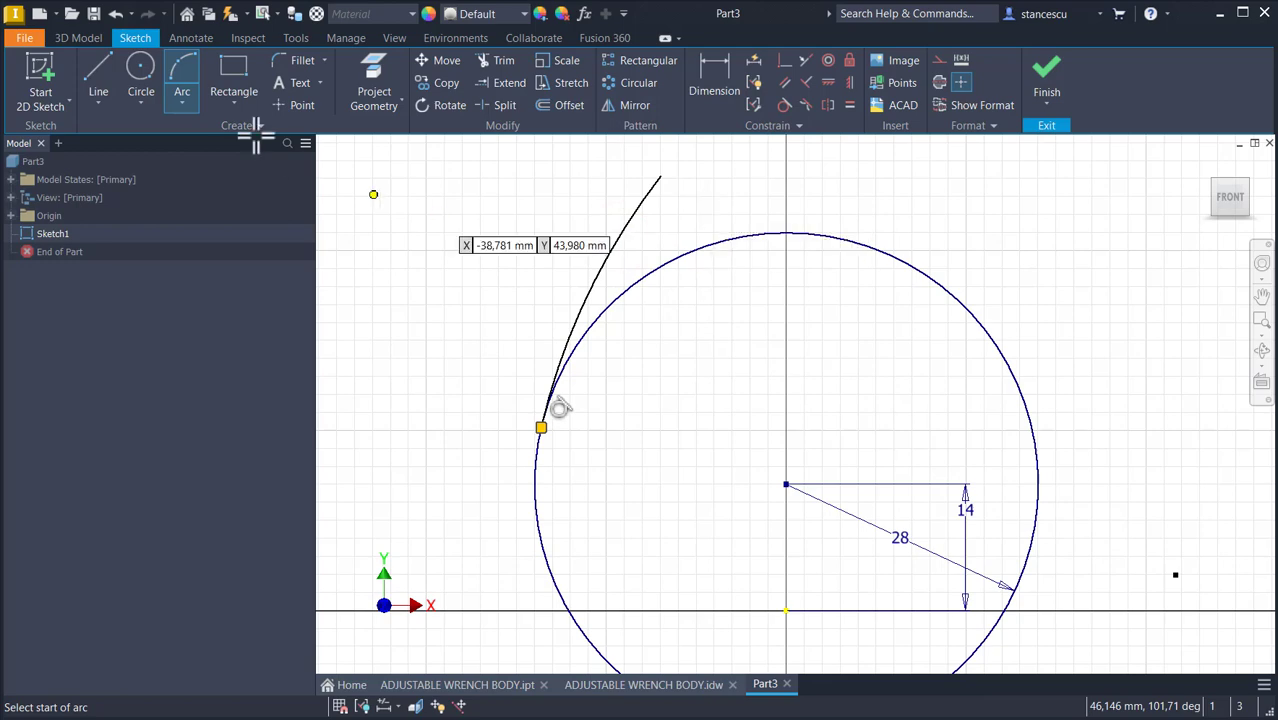
Step: Dimension the tangent arc's radius as 43 mm
{"action": "left_click", "coordinate": [713, 85]}
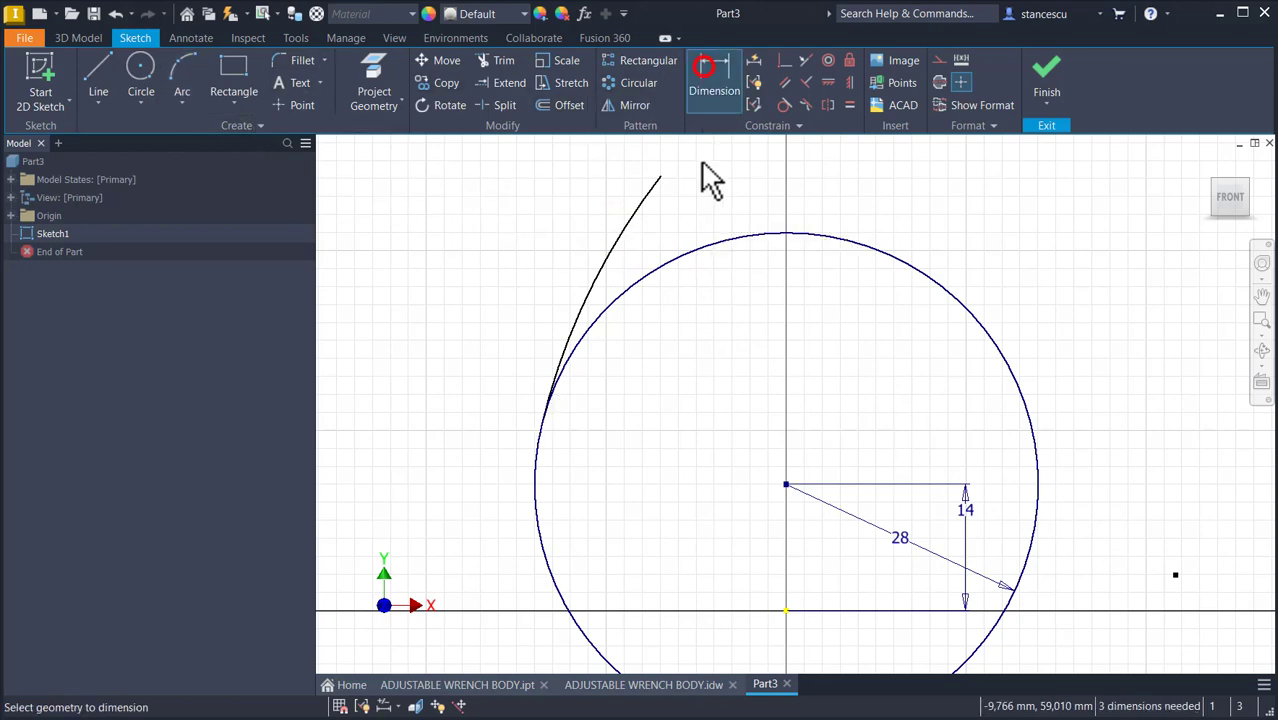
{"action": "left_click", "coordinate": [619, 230]}
{"action": "left_click", "coordinate": [676, 310]}
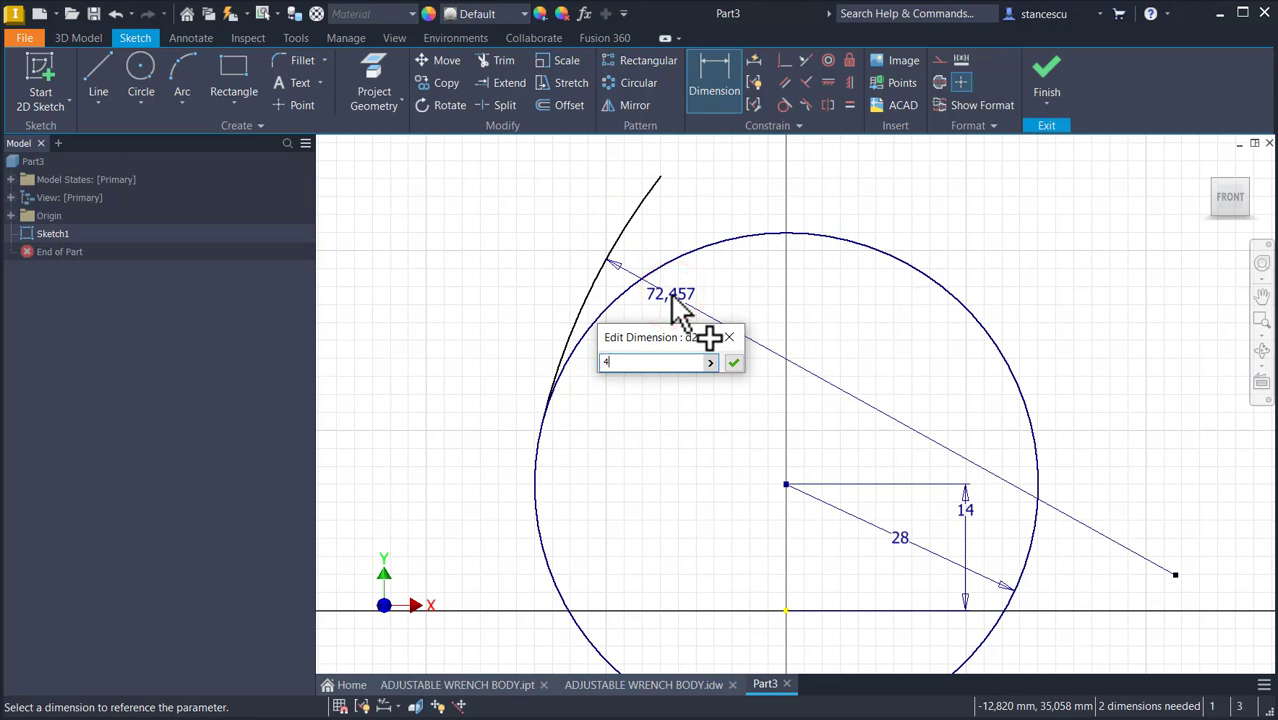
{"action": "key", "text": "Return"}
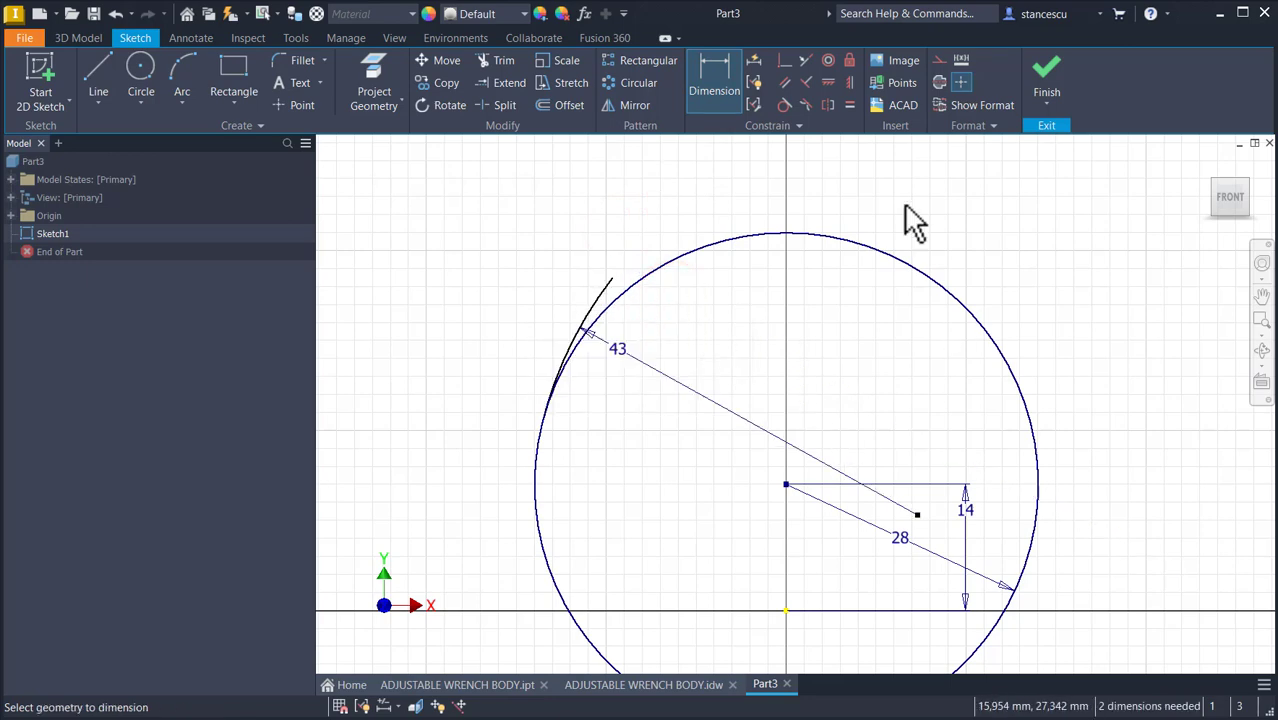
Step: Constrain the 43 mm arc's center horizontally to the circle's center and extend the arc's free end upward toward the vertical axis
{"action": "left_click", "coordinate": [830, 83]}
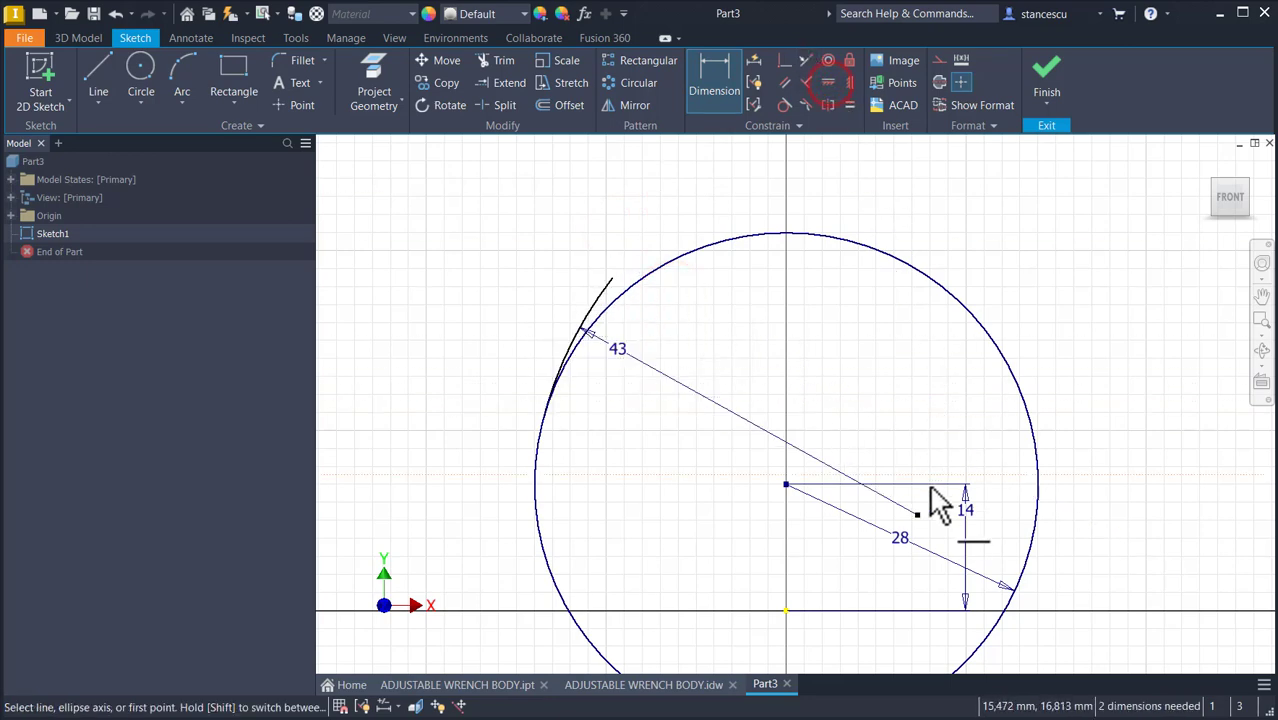
{"action": "left_click", "coordinate": [917, 514]}
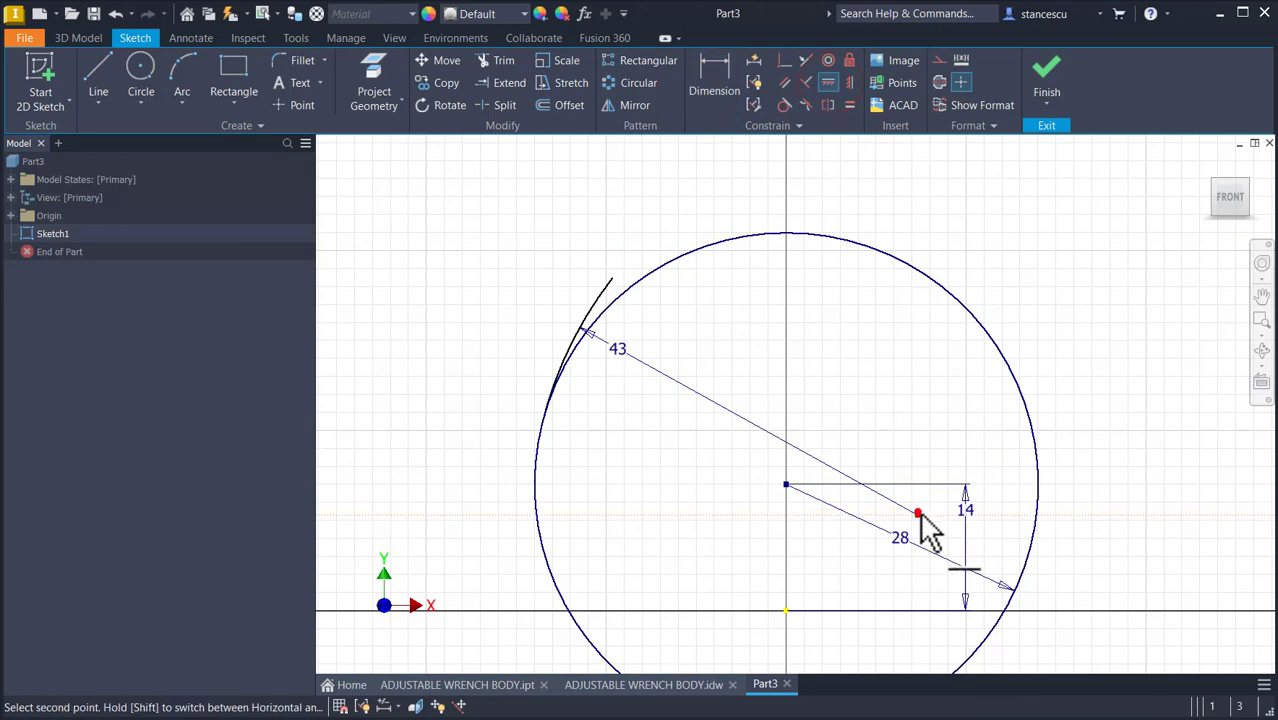
{"action": "left_click", "coordinate": [786, 485]}
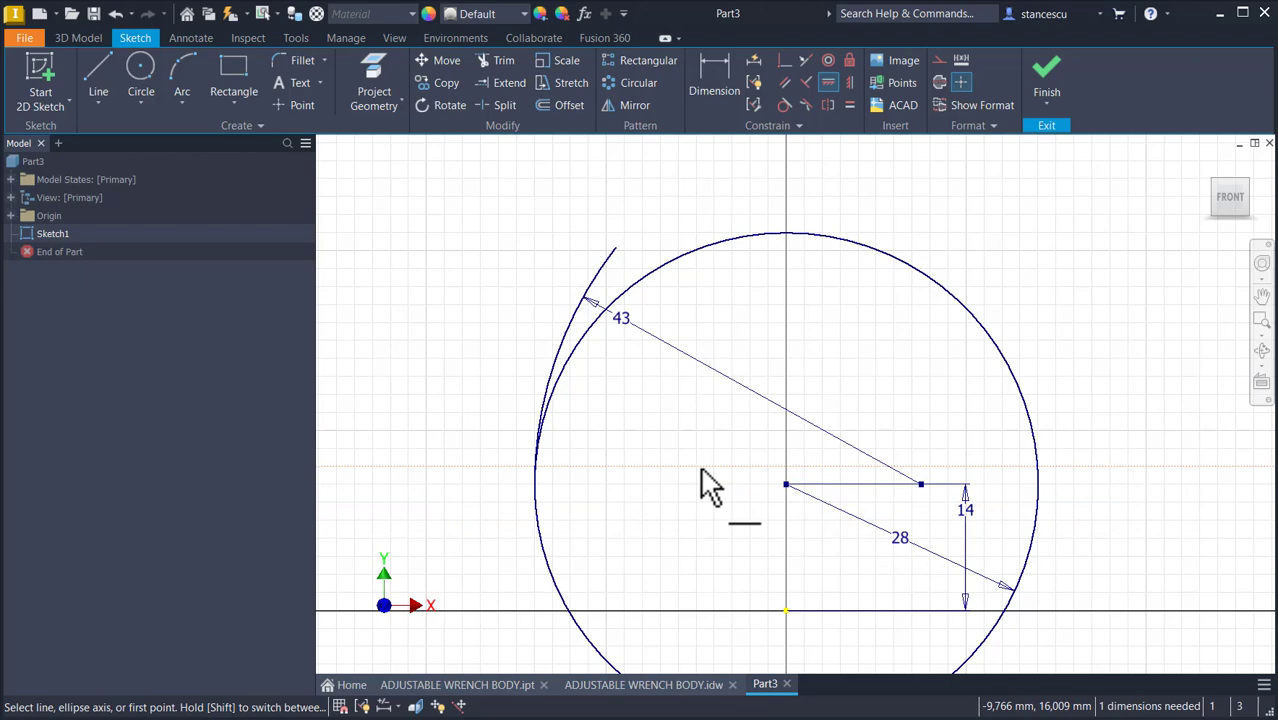
{"action": "key", "text": "Escape"}
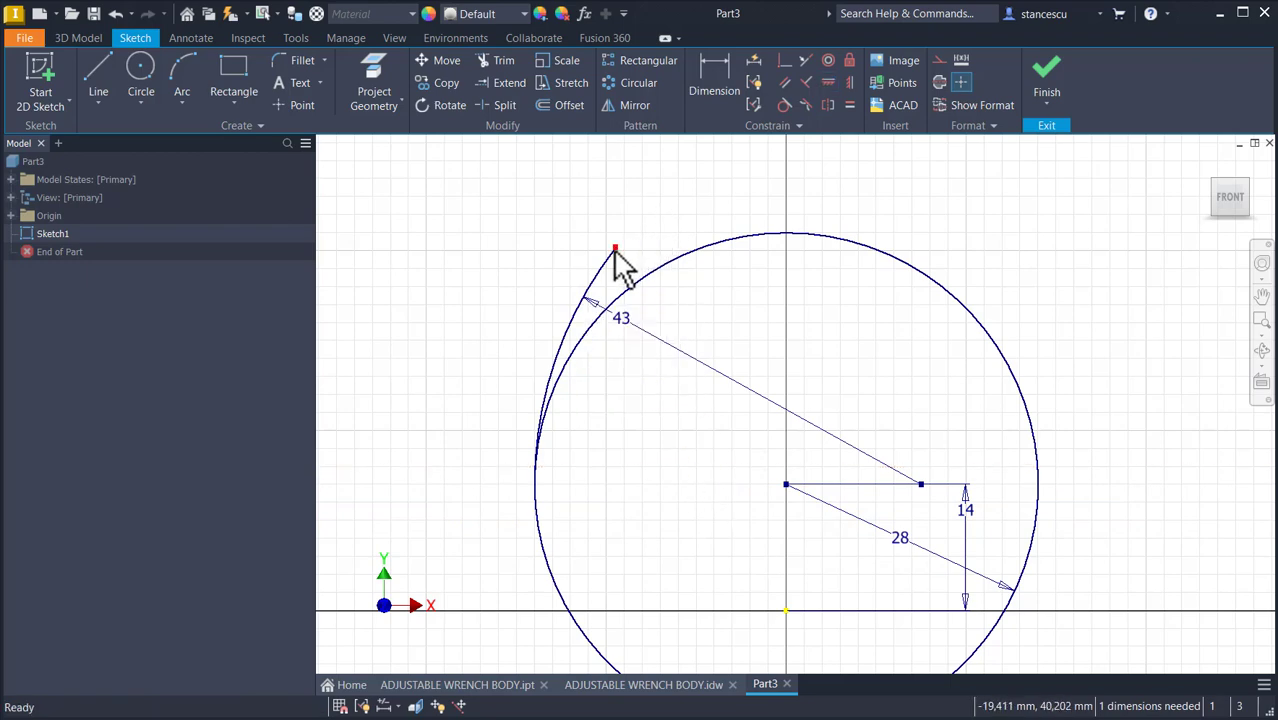
{"action": "left_click_drag", "start_coordinate": [614, 249], "coordinate": [664, 196]}
Step: Project the origin's Y axis into the sketch
{"action": "middle_click_drag", "start_coordinate": [1064, 243], "coordinate": [1070, 225]}
{"action": "left_click", "coordinate": [381, 64]}
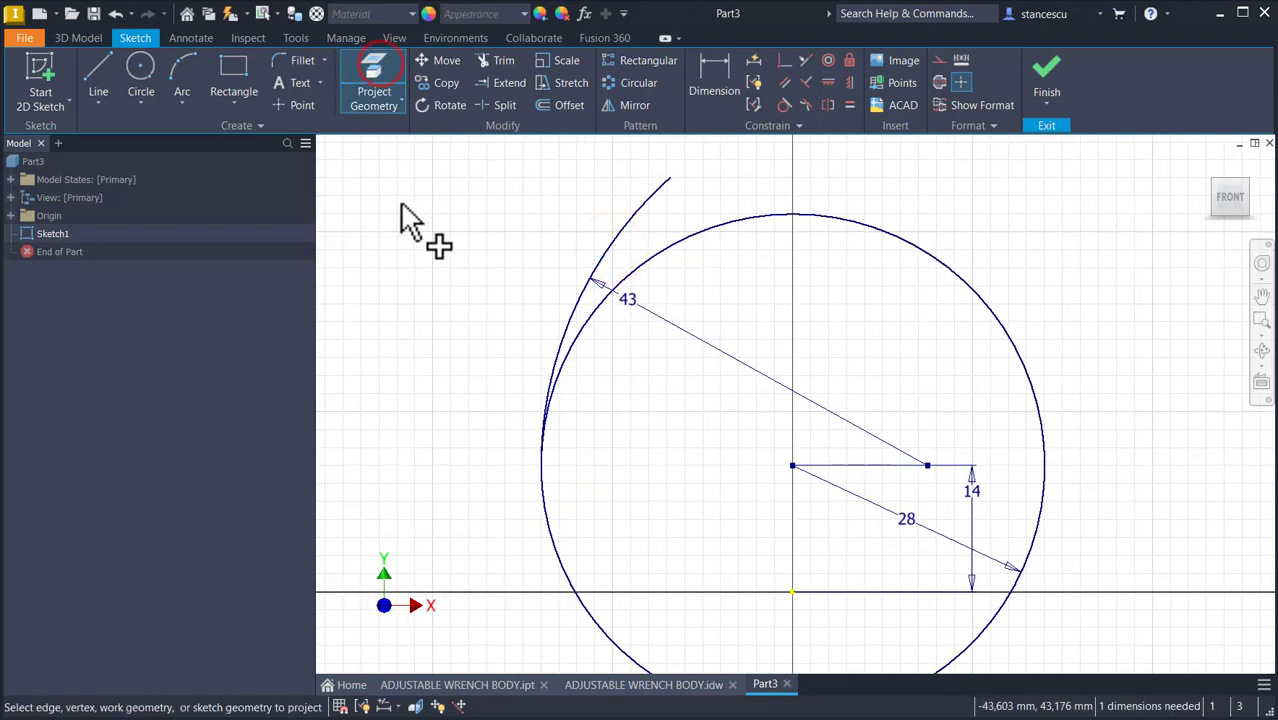
{"action": "left_click", "coordinate": [10, 215]}
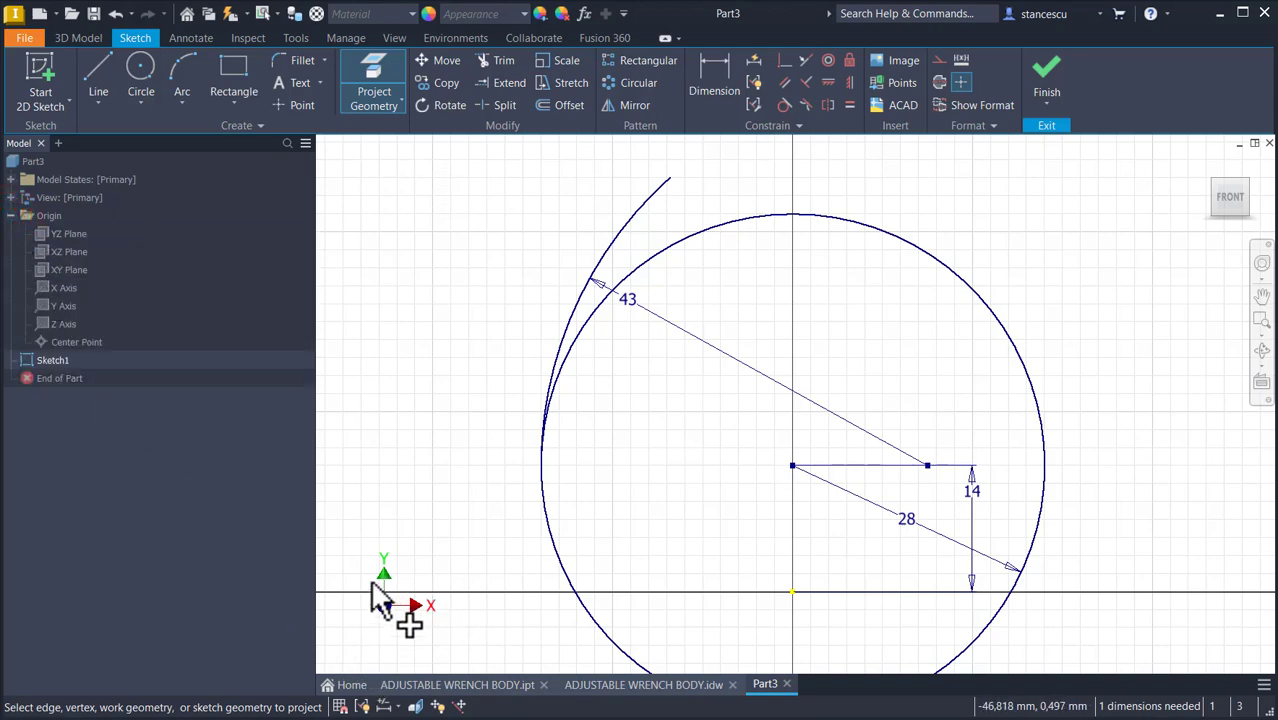
{"action": "left_click", "coordinate": [57, 306]}
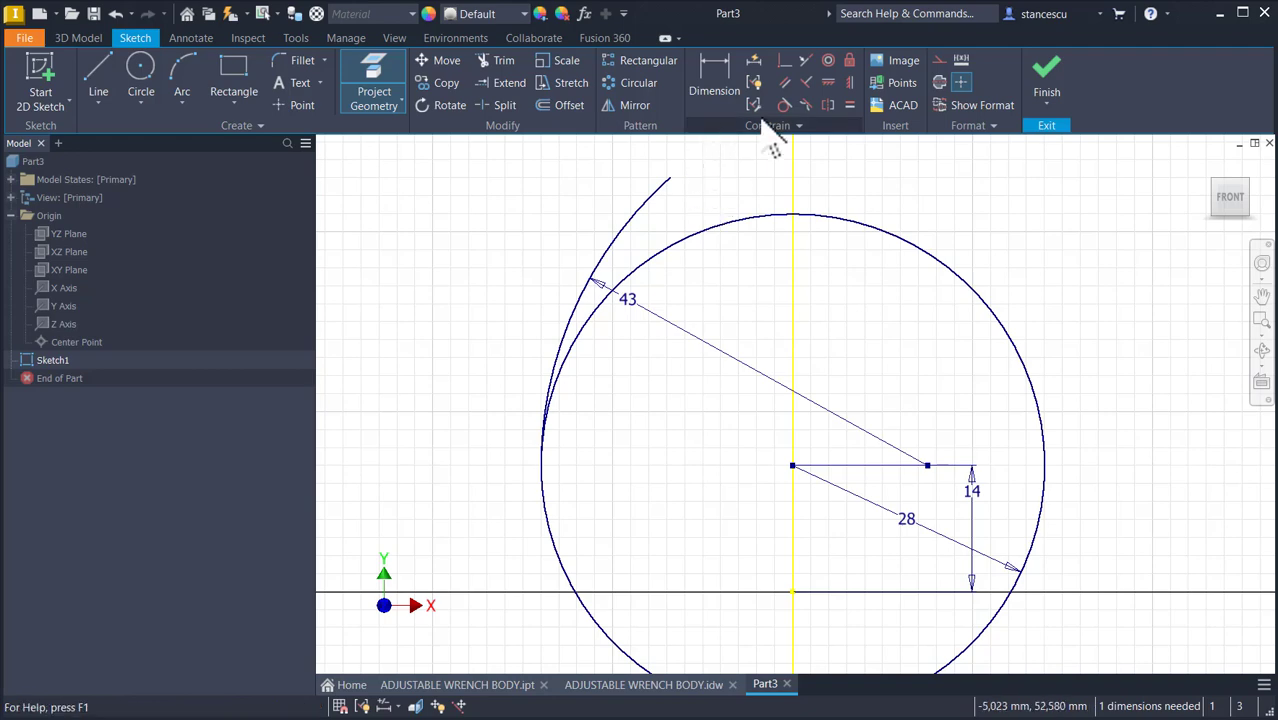
Step: Mirror the 43 mm arc about the projected Y axis
{"action": "left_click", "coordinate": [635, 106]}
{"action": "left_click", "coordinate": [607, 236]}
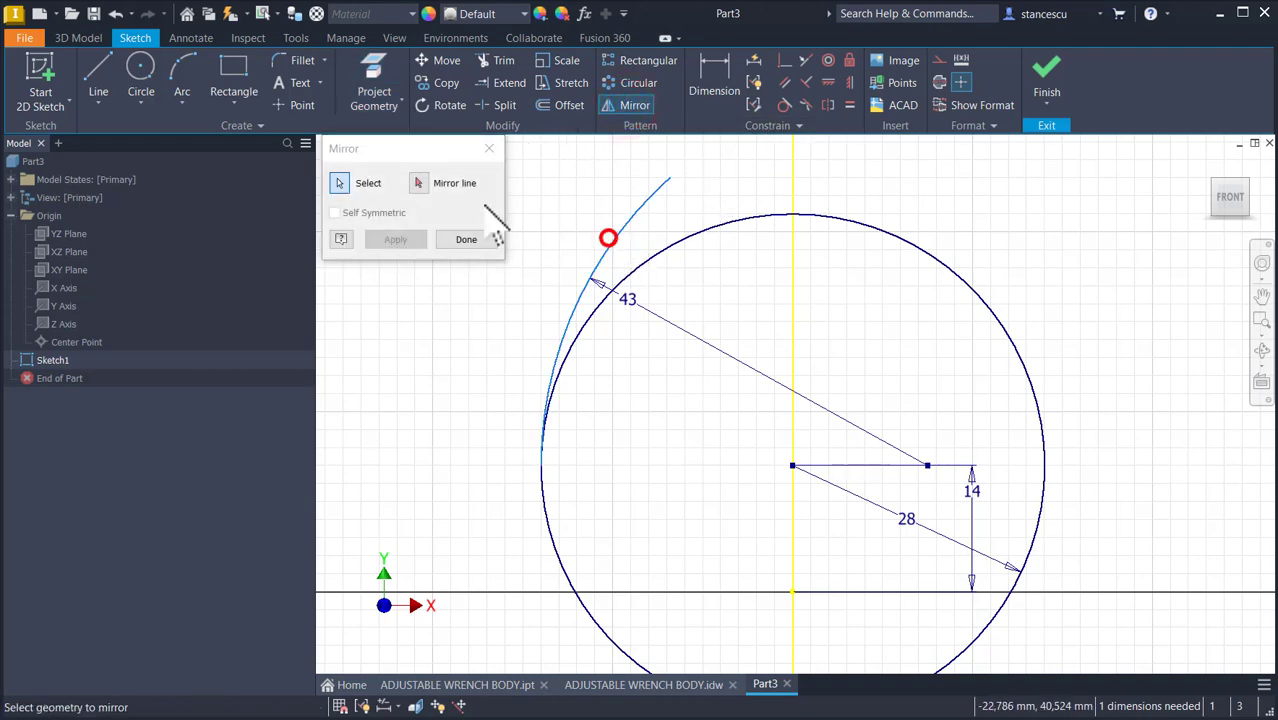
{"action": "left_click", "coordinate": [418, 183]}
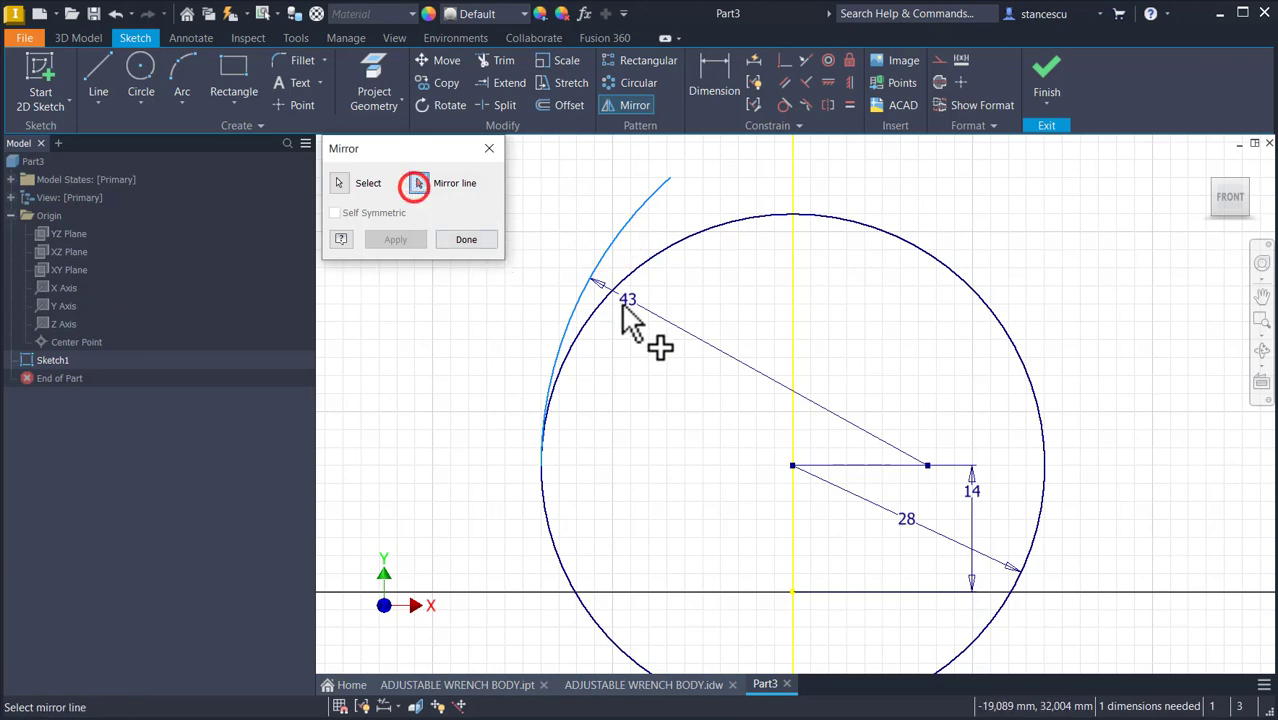
{"action": "left_click", "coordinate": [789, 342]}
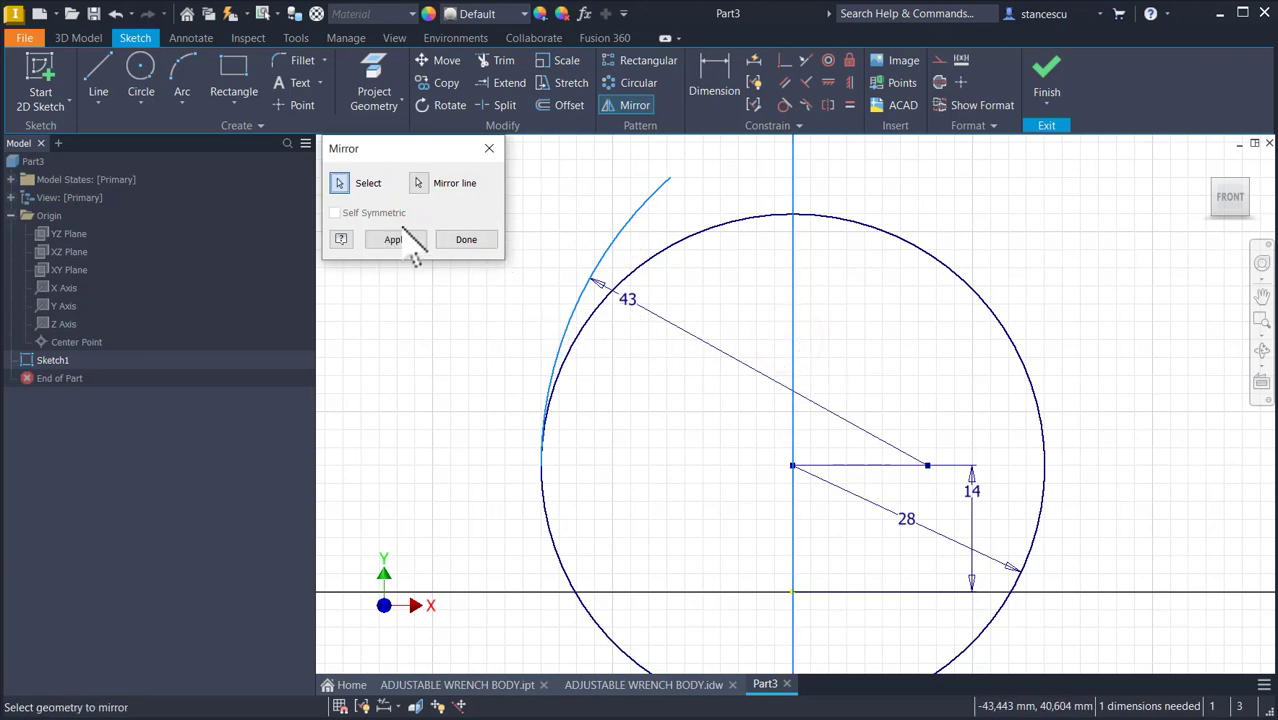
{"action": "left_click", "coordinate": [396, 240]}
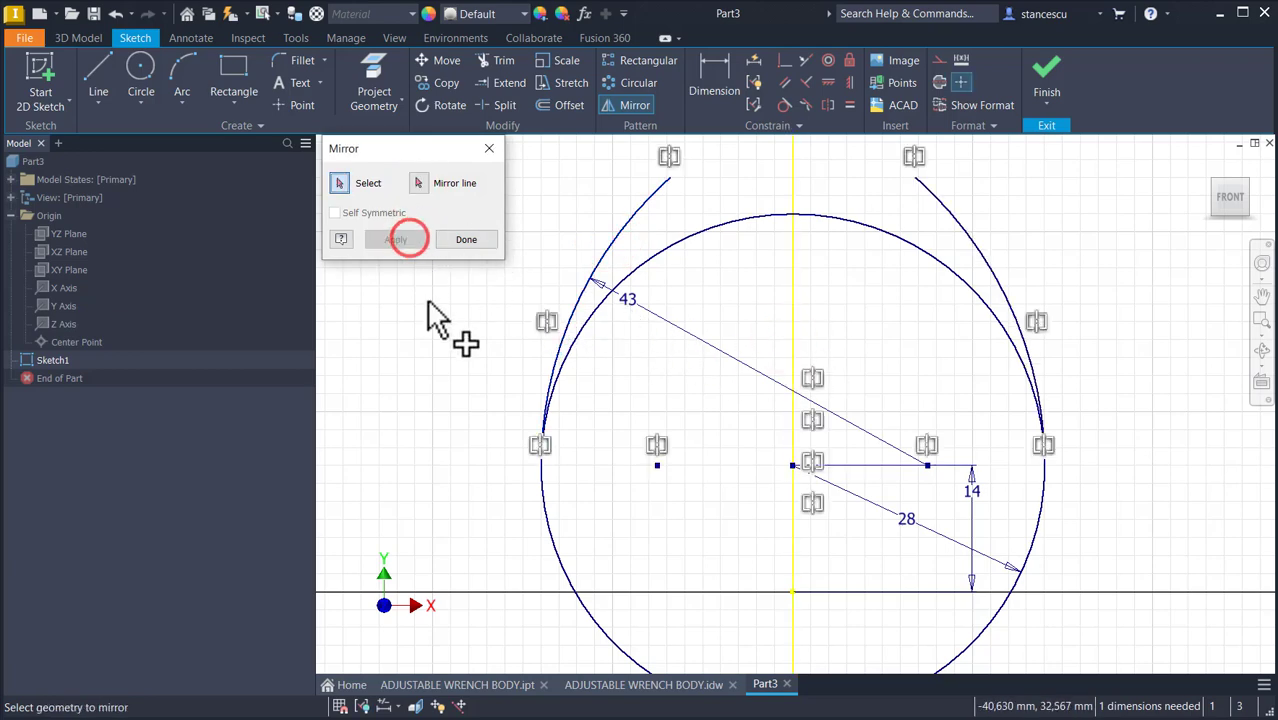
{"action": "left_click", "coordinate": [466, 240]}
Step: Trim away both upper portions of the 28 mm circle between the two mirrored side arcs
{"action": "key", "text": "l"}
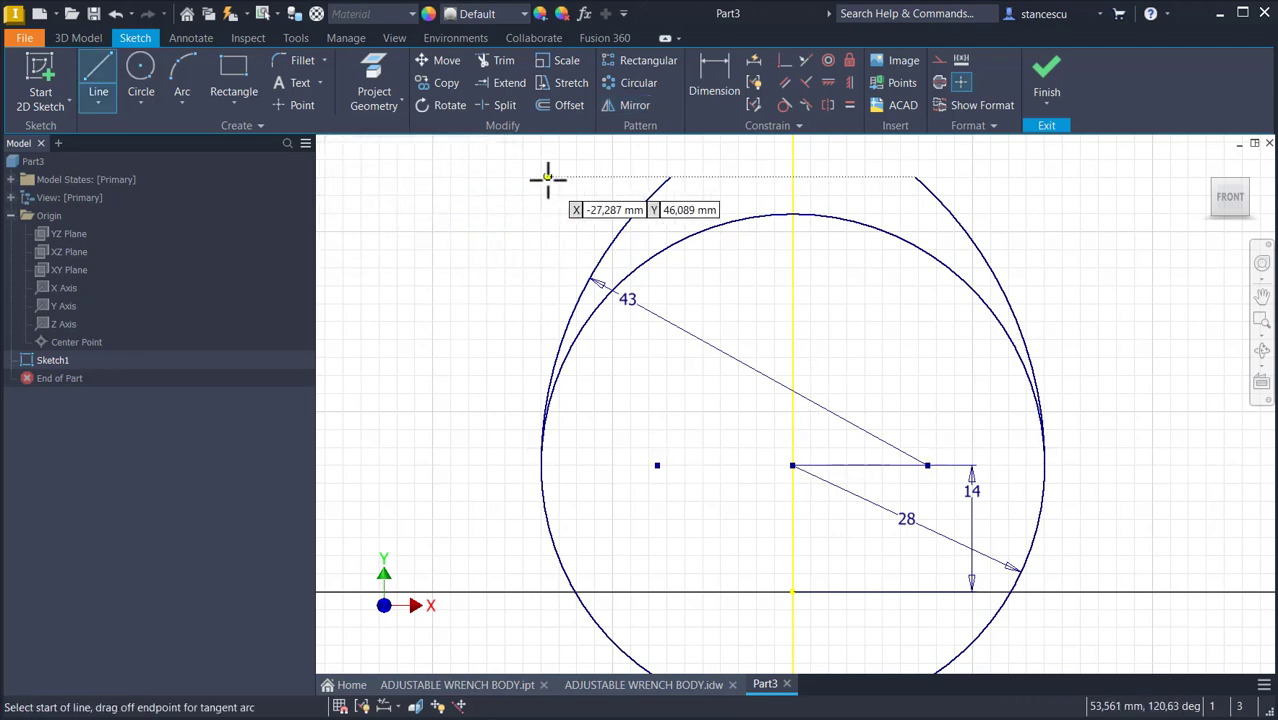
{"action": "left_click", "coordinate": [500, 64]}
{"action": "left_click", "coordinate": [673, 245]}
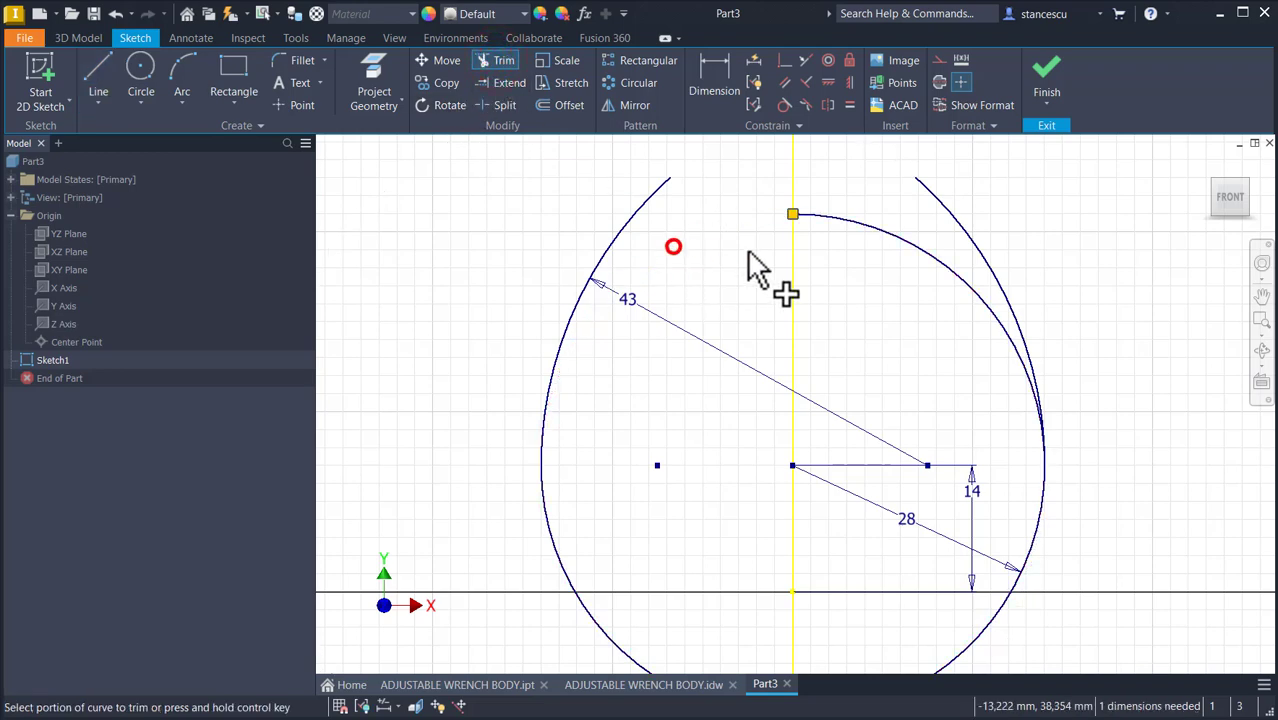
{"action": "left_click", "coordinate": [921, 252]}
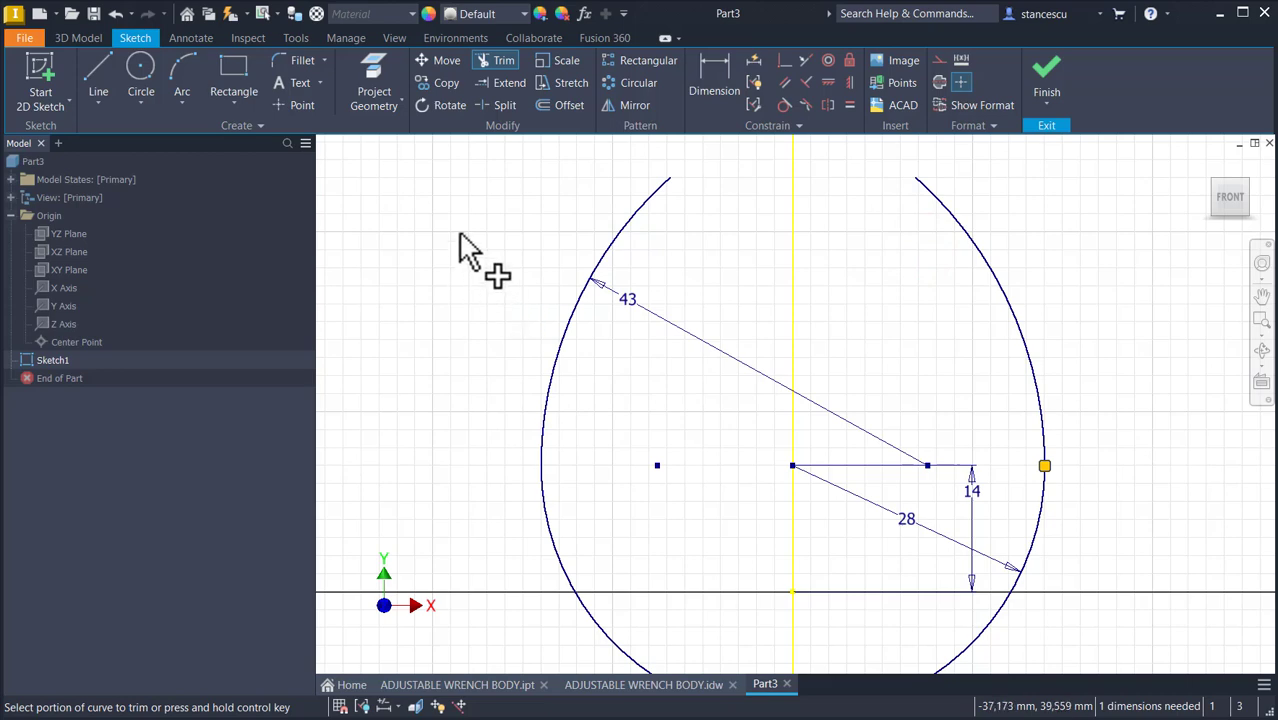
Step: Draw the jaw outline from the left arc's end: about 4.8 mm horizontal, long vertical, tangent arc, about 2.3 mm vertical, horizontal to the right arc
{"action": "left_click", "coordinate": [98, 72]}
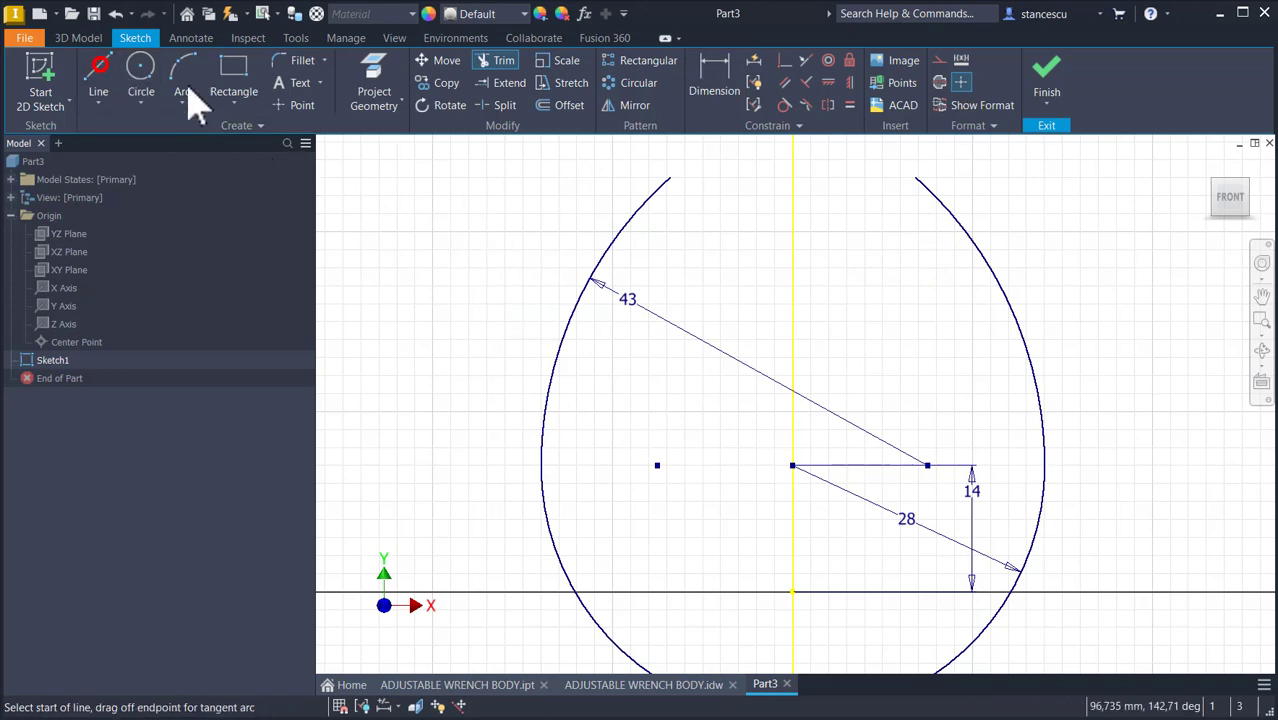
{"action": "left_click", "coordinate": [673, 178]}
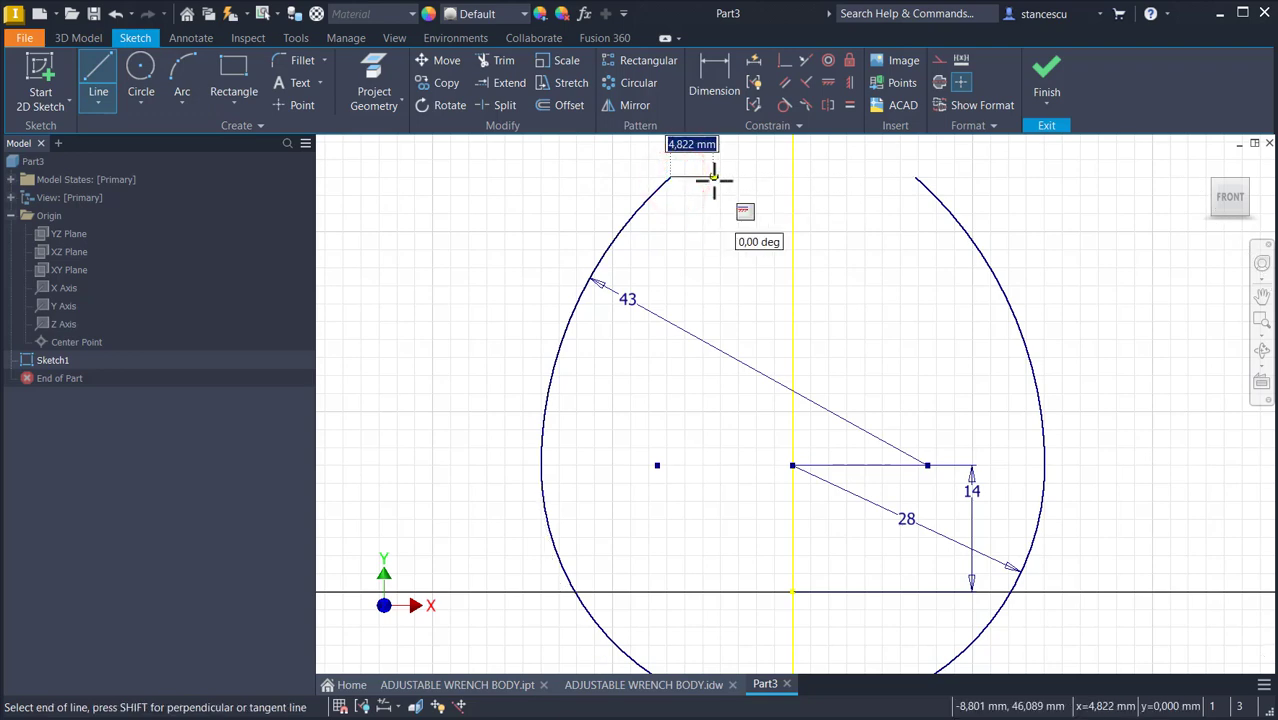
{"action": "left_click", "coordinate": [714, 179]}
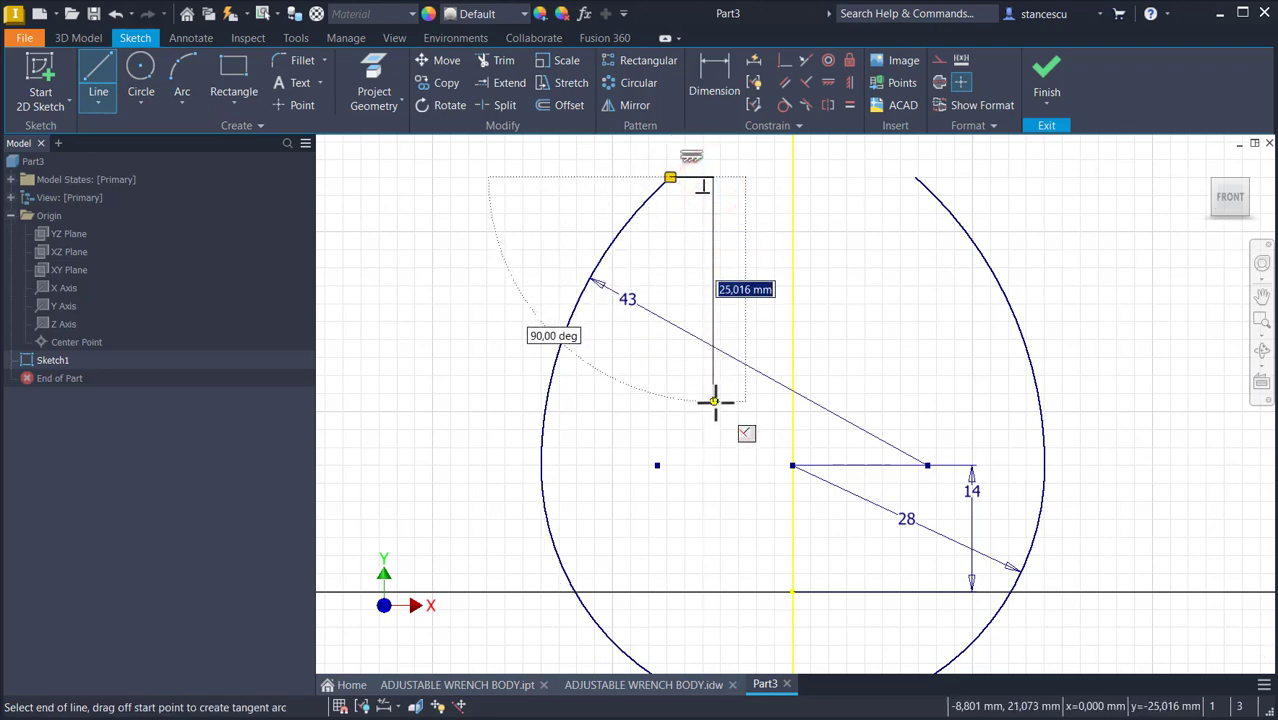
{"action": "left_click", "coordinate": [714, 322]}
{"action": "left_click_drag", "start_coordinate": [714, 322], "coordinate": [741, 351]}
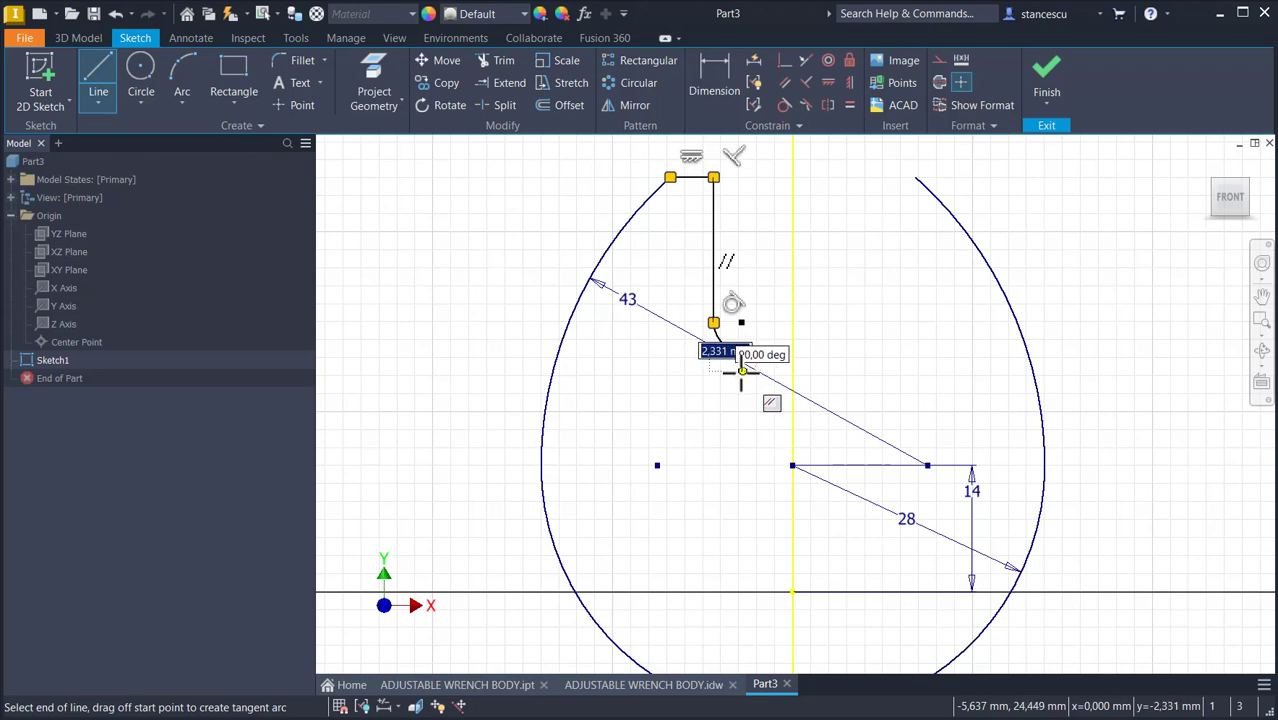
{"action": "left_click", "coordinate": [741, 372]}
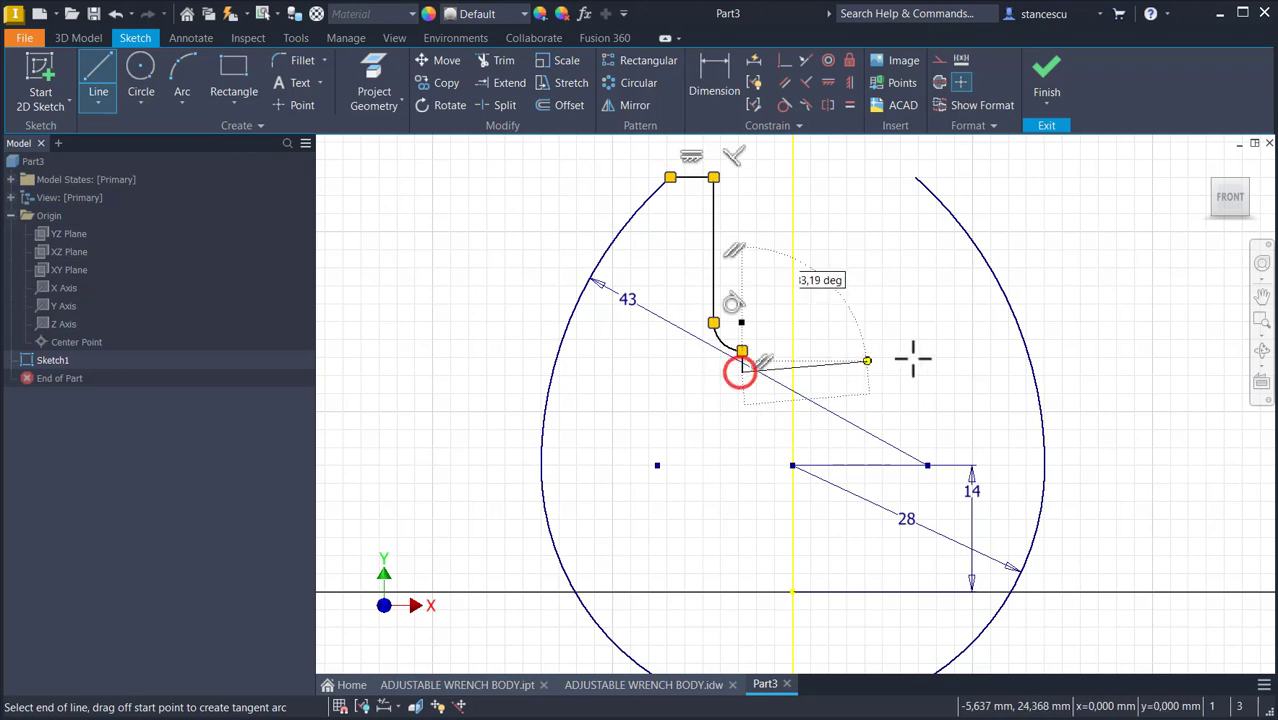
{"action": "left_click", "coordinate": [1033, 372]}
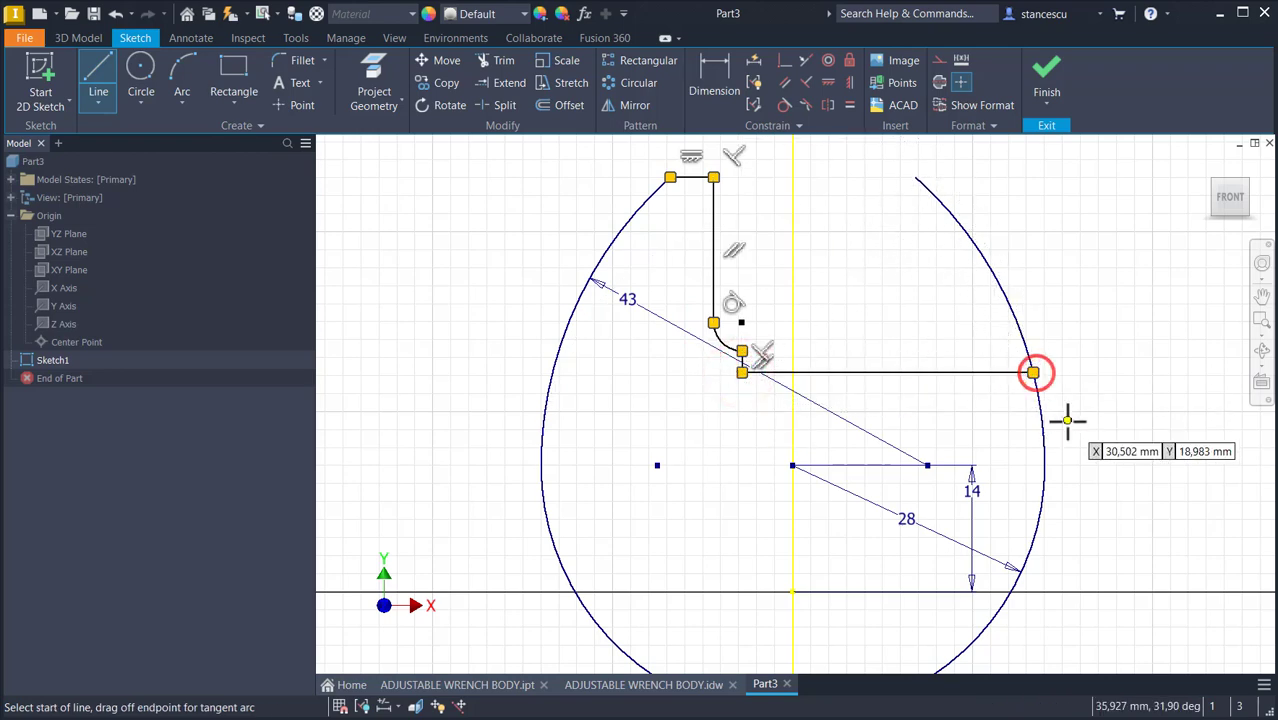
{"action": "key", "text": "Escape"}
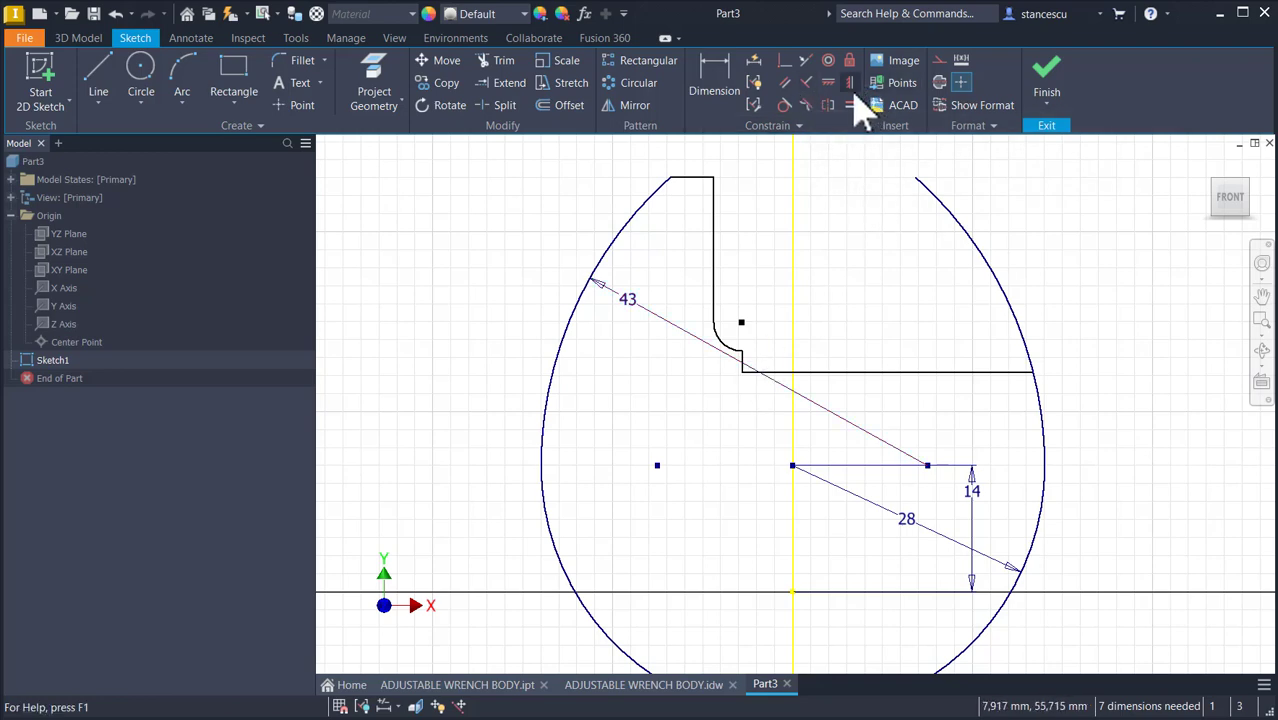
Step: Apply a coincident constraint between the small jaw arc's center and the short vertical line
{"action": "left_click", "coordinate": [786, 62]}
{"action": "scroll", "coordinate": [745, 340], "scroll_direction": "up", "scroll_amount": 4}
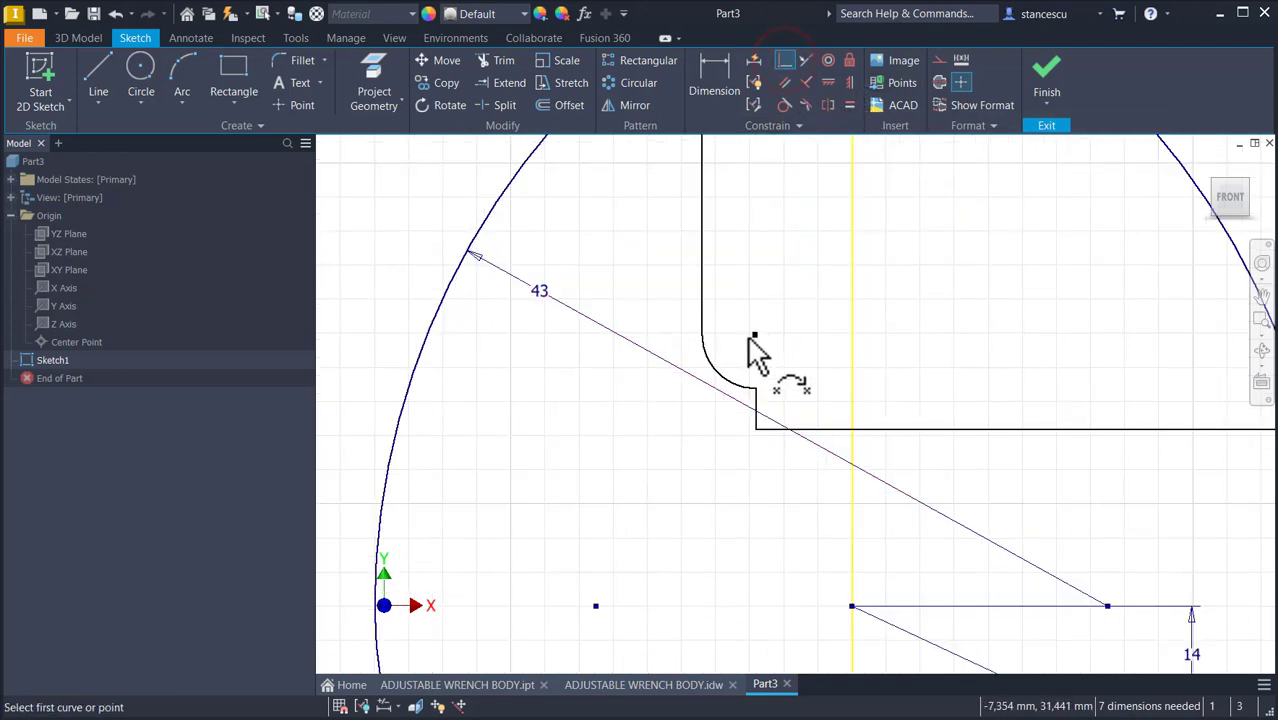
{"action": "left_click", "coordinate": [755, 336]}
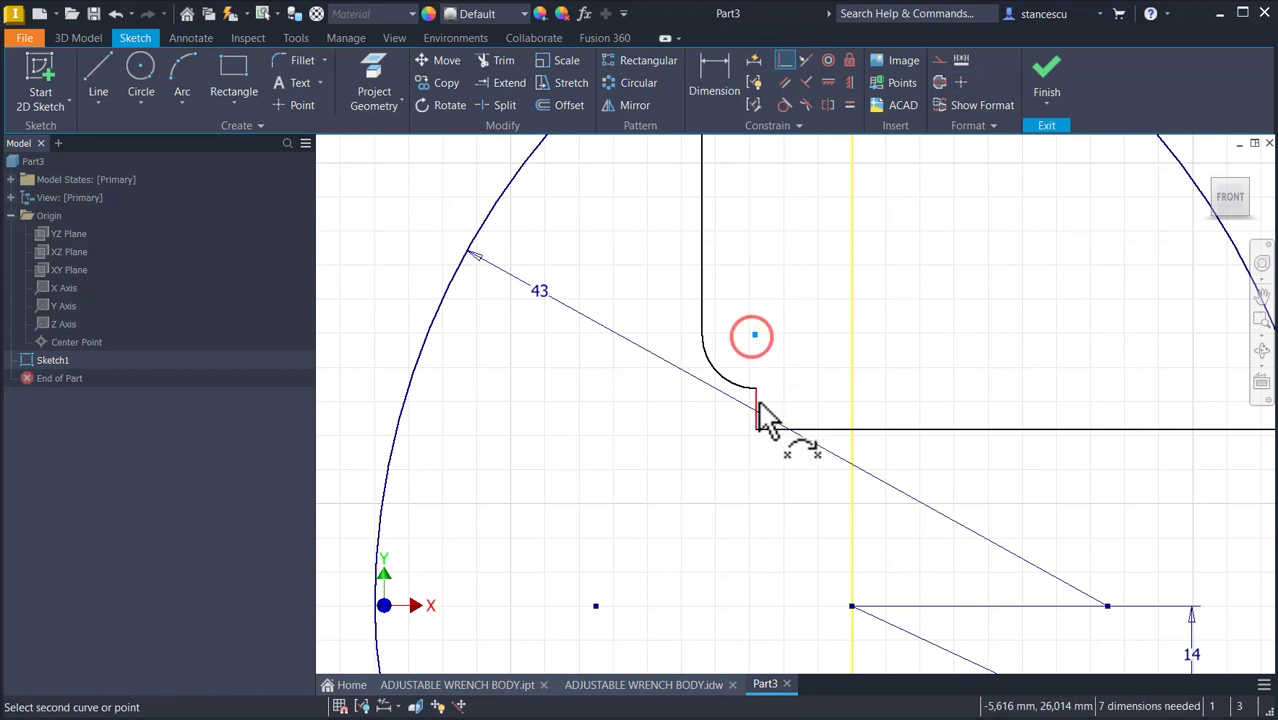
{"action": "left_click", "coordinate": [757, 398]}
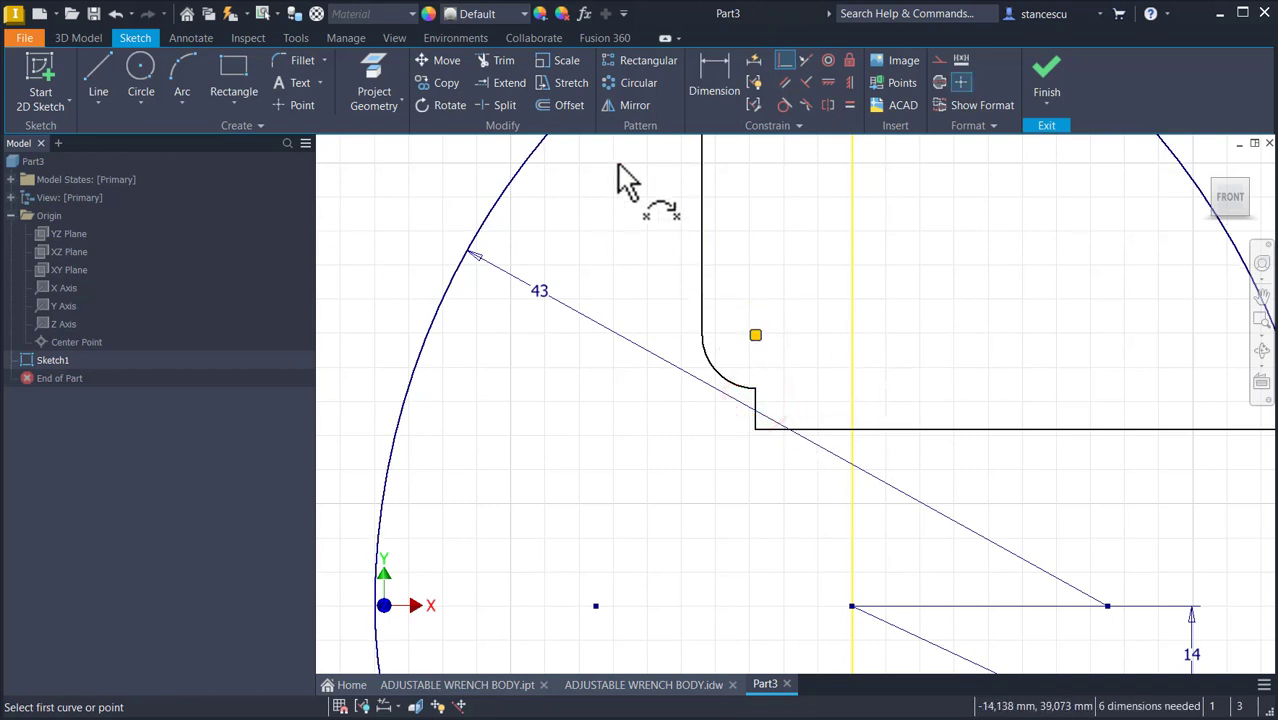
Step: Dimension the small jaw arc's radius as 4 mm
{"action": "left_click", "coordinate": [716, 72]}
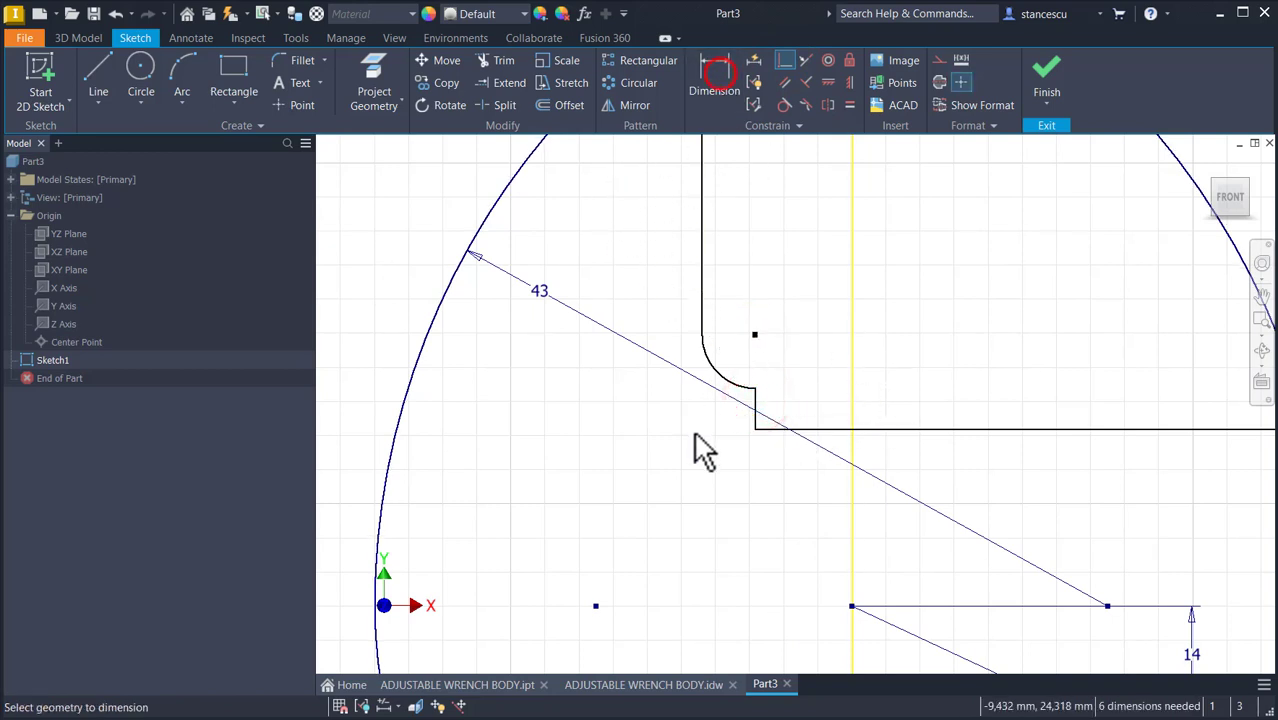
{"action": "left_click", "coordinate": [711, 362]}
{"action": "left_click", "coordinate": [624, 430]}
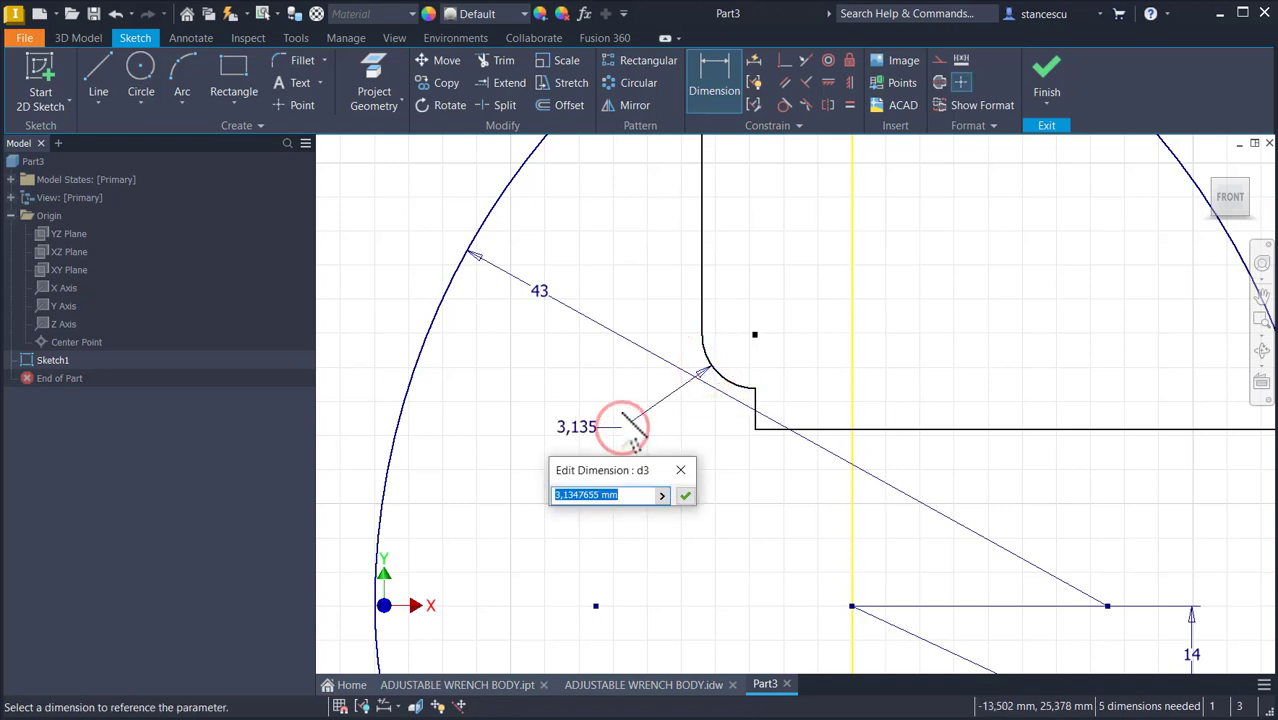
{"action": "type", "text": "4"}
{"action": "key", "text": "Return"}
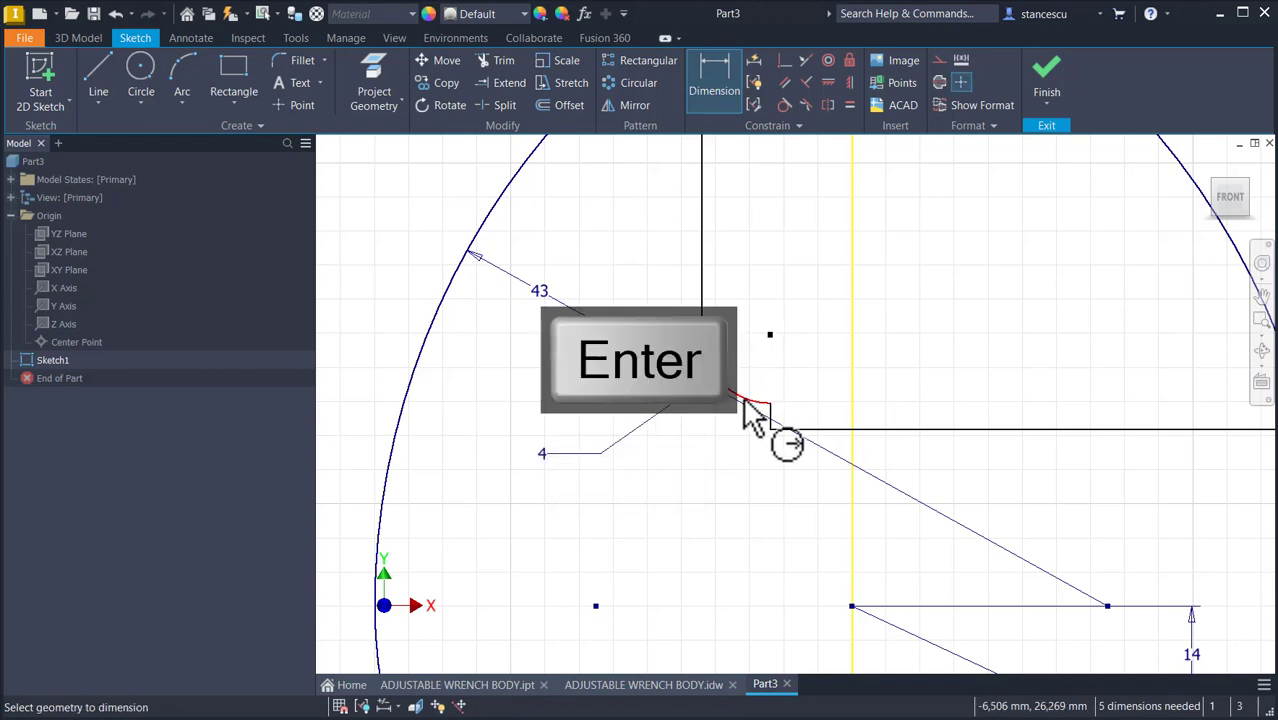
Step: Dimension the short vertical line below the small arc as 3 mm
{"action": "scroll", "coordinate": [776, 410], "scroll_direction": "down", "scroll_amount": 3}
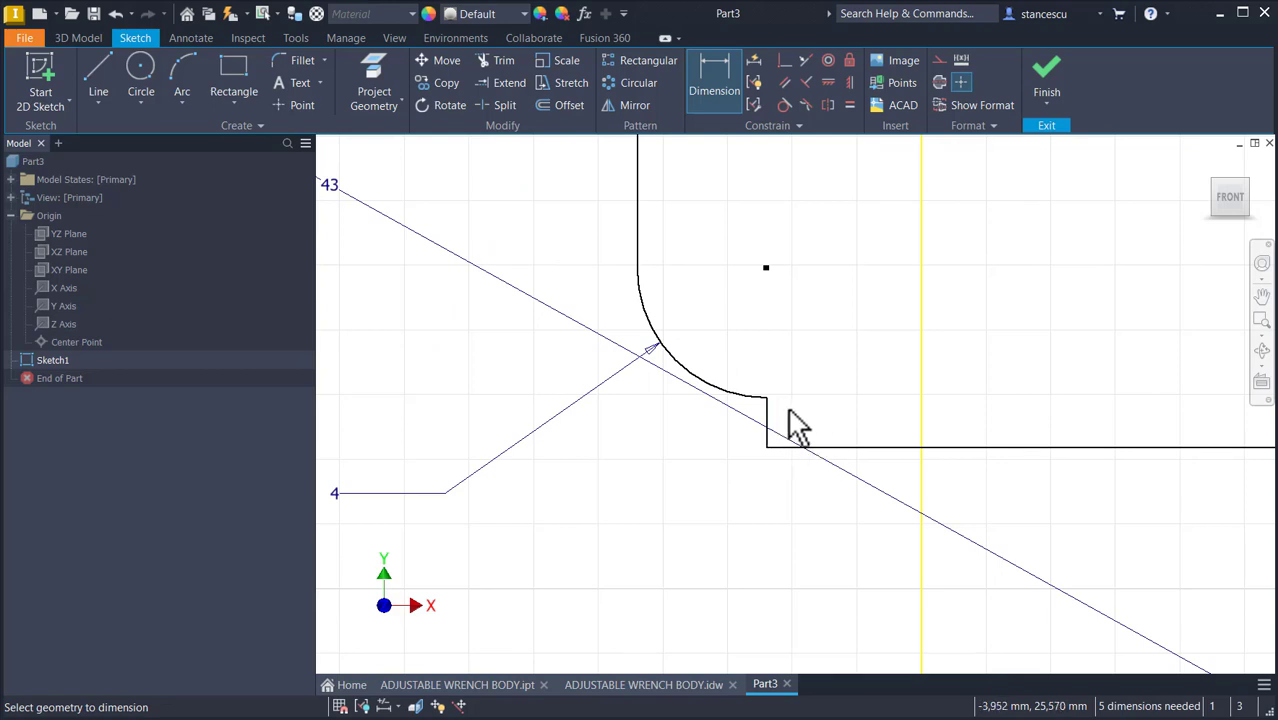
{"action": "left_click", "coordinate": [766, 415]}
{"action": "left_click", "coordinate": [870, 402]}
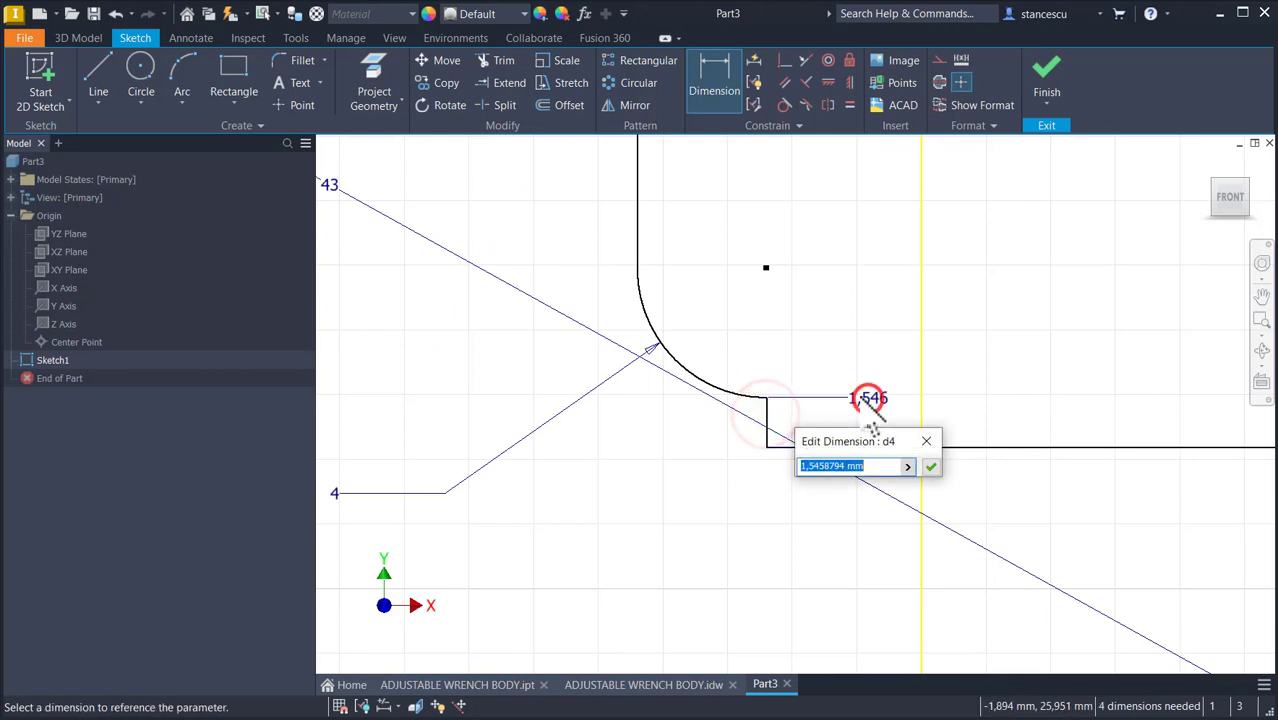
{"action": "type", "text": "3"}
{"action": "key", "text": "Return"}
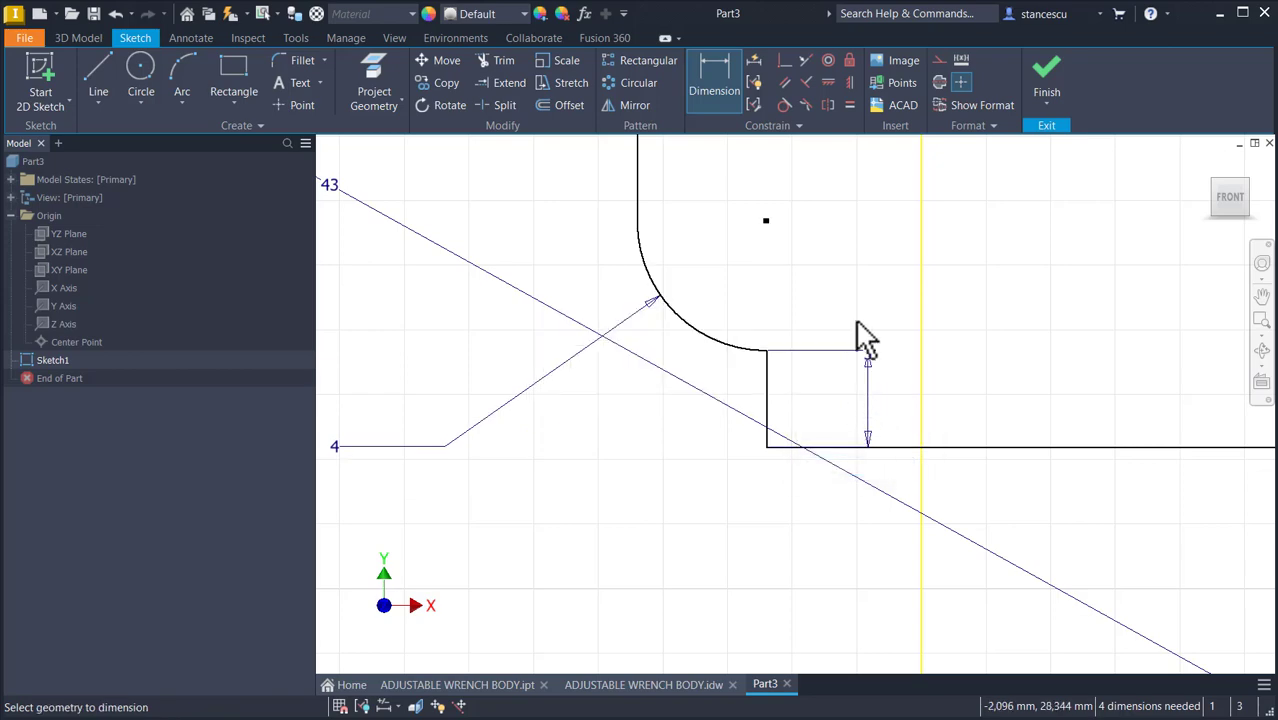
Step: Dimension the horizontal distance from the long vertical jaw line to the projected Y axis as 12.5 mm
{"action": "scroll", "coordinate": [866, 335], "scroll_direction": "down", "scroll_amount": 5}
{"action": "middle_click_drag", "start_coordinate": [869, 308], "coordinate": [856, 376]}
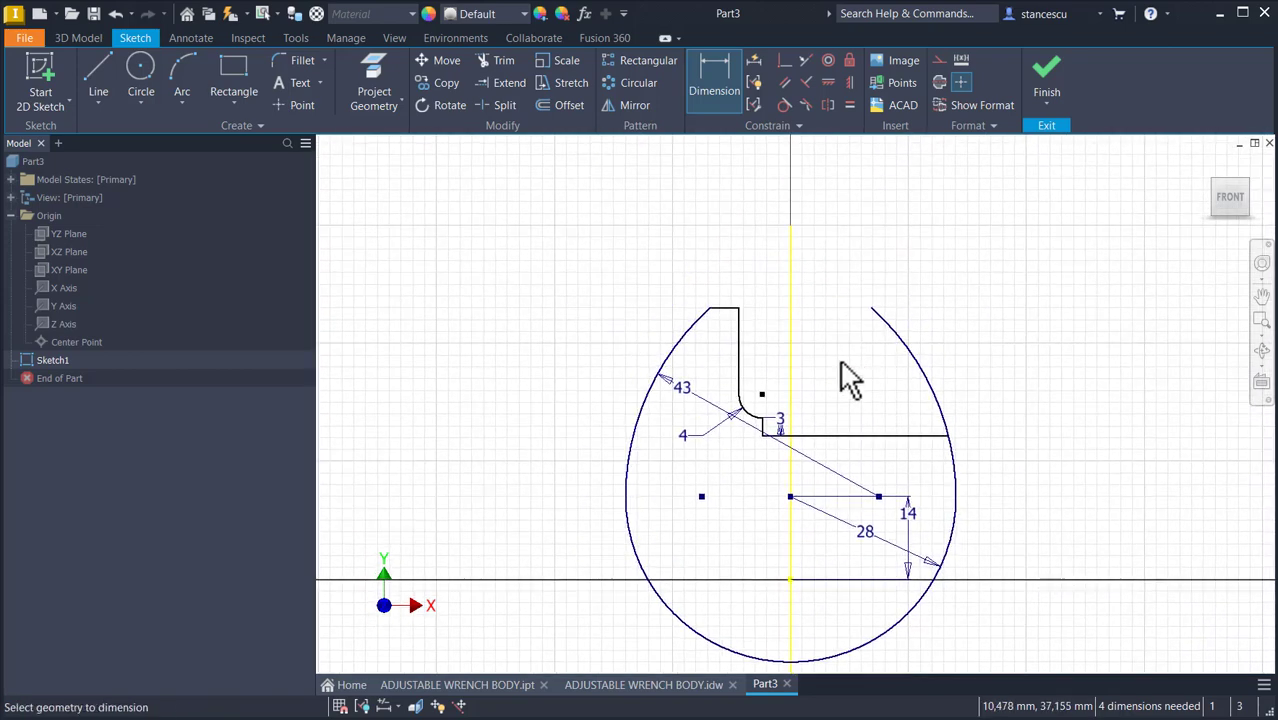
{"action": "left_click", "coordinate": [739, 326]}
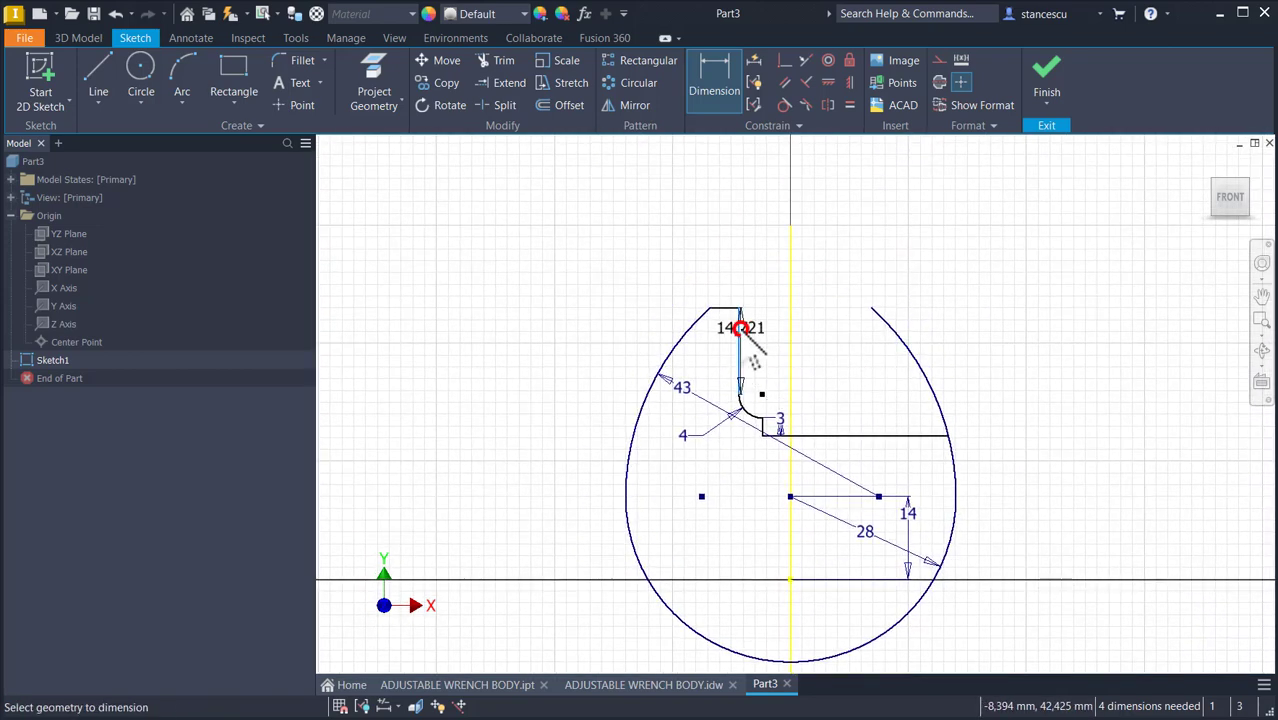
{"action": "left_click", "coordinate": [790, 330]}
{"action": "left_click", "coordinate": [766, 258]}
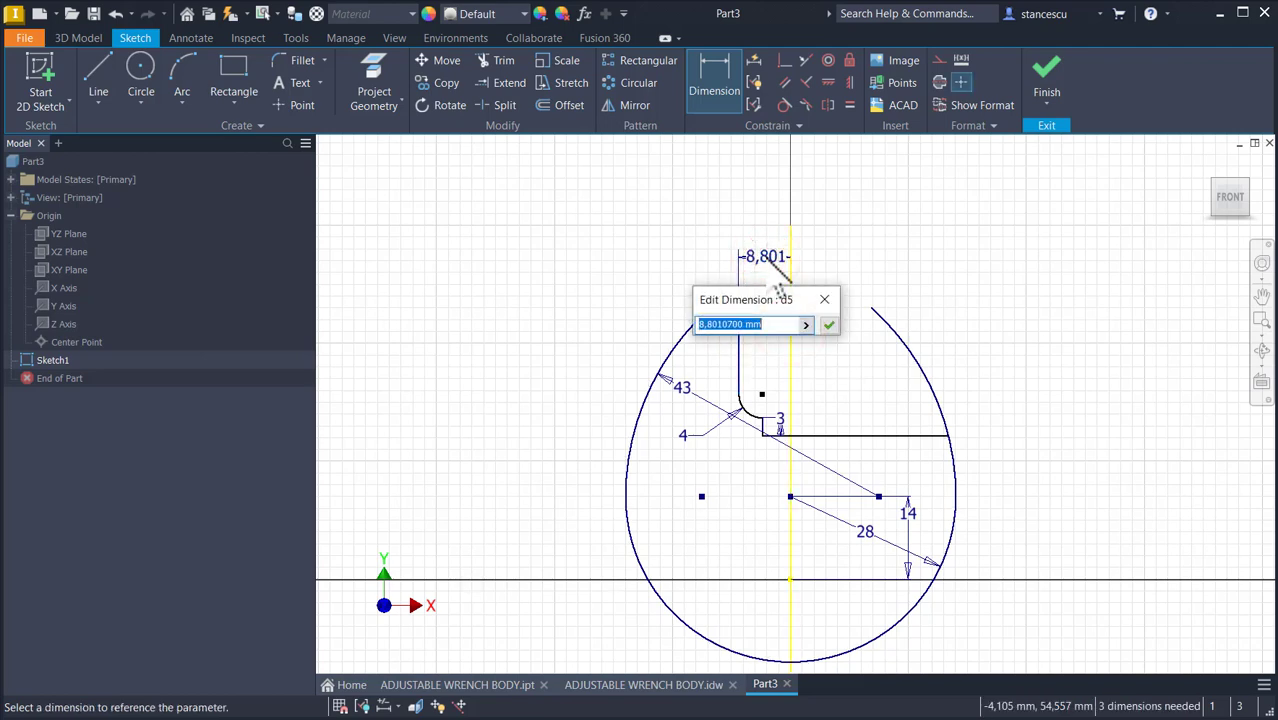
{"action": "type", "text": "12,5"}
{"action": "key", "text": "Return"}
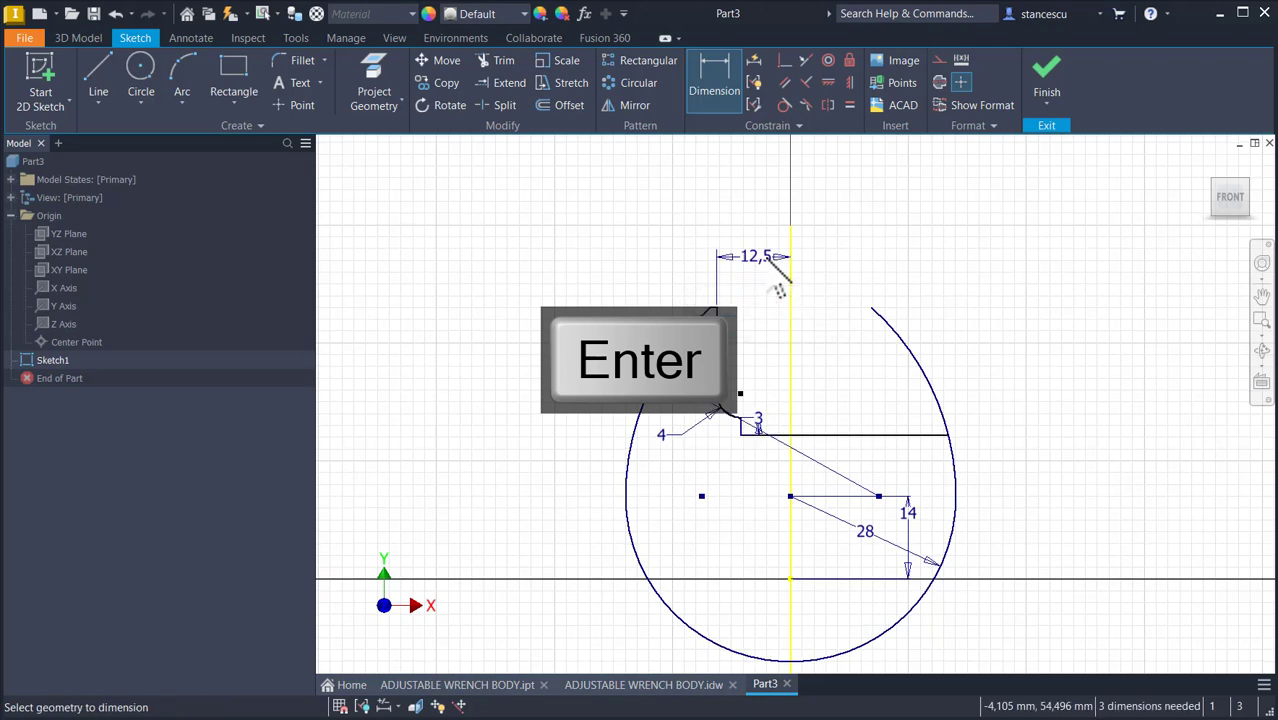
{"action": "scroll", "coordinate": [757, 474], "scroll_direction": "down", "scroll_amount": 3}
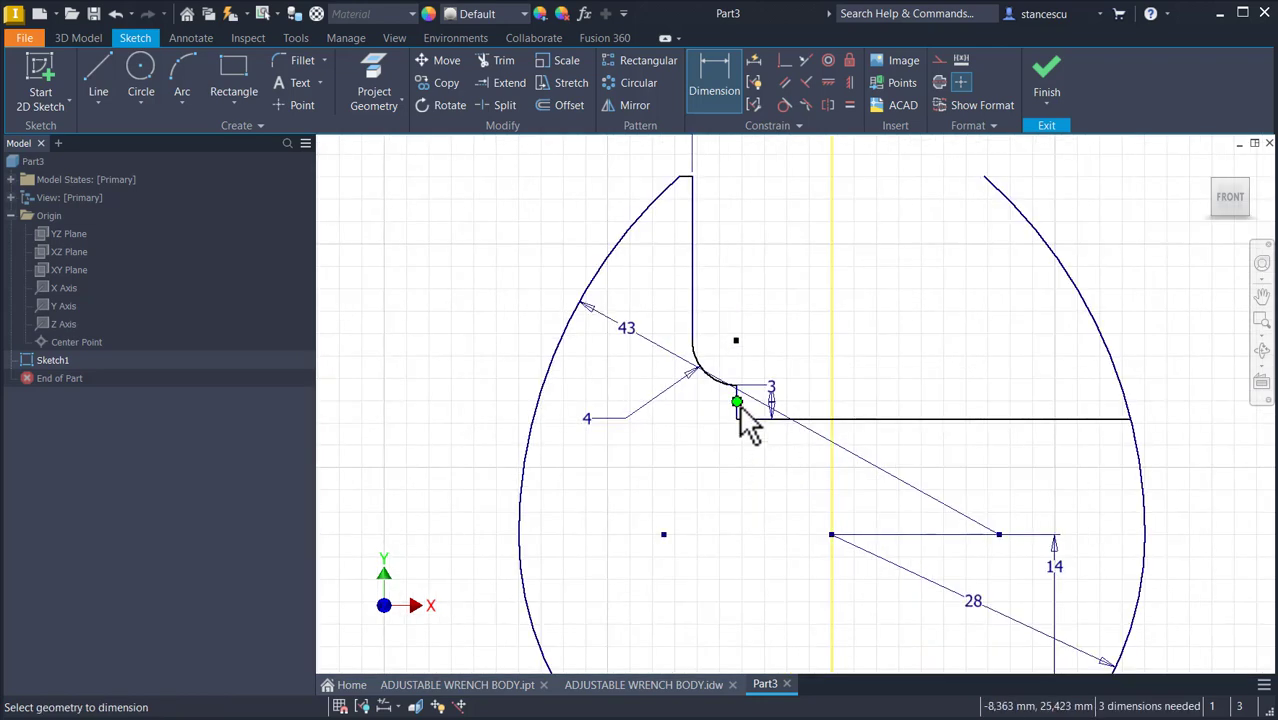
Step: Add a driven horizontal dimension between the short vertical line below the small arc and the projected Y axis
{"action": "scroll", "coordinate": [752, 400], "scroll_direction": "down", "scroll_amount": 2}
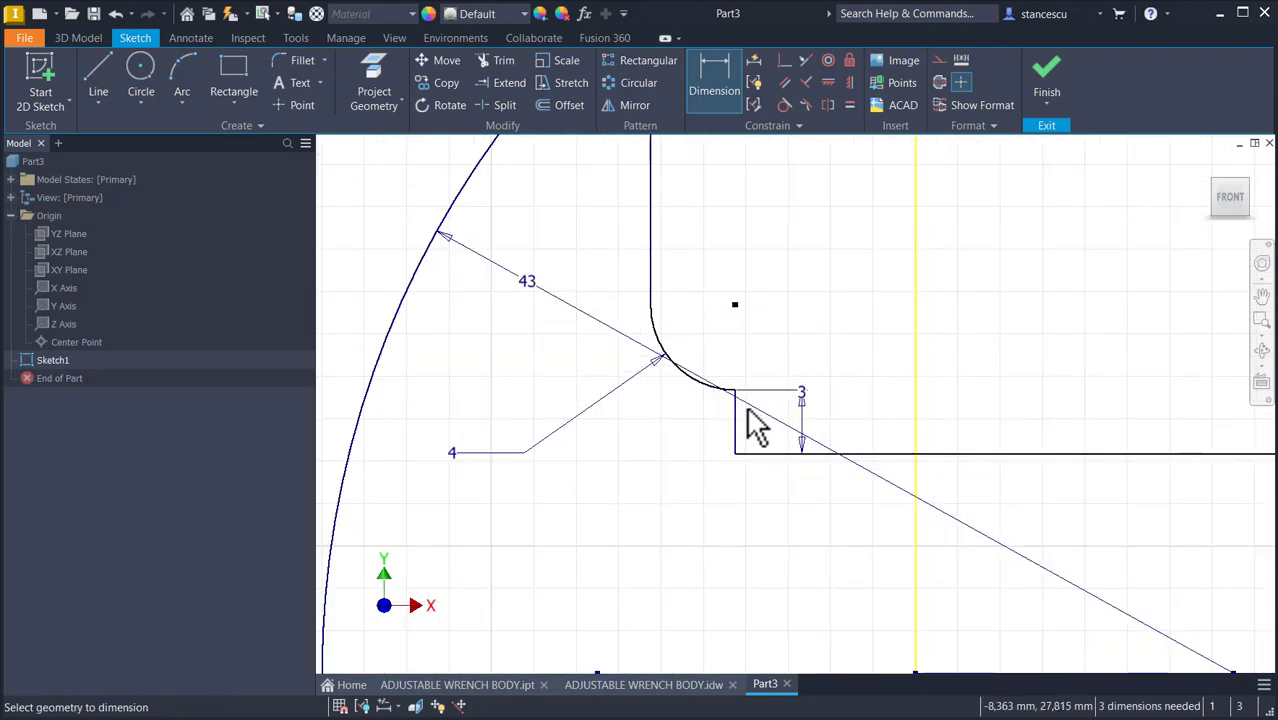
{"action": "left_click", "coordinate": [734, 413]}
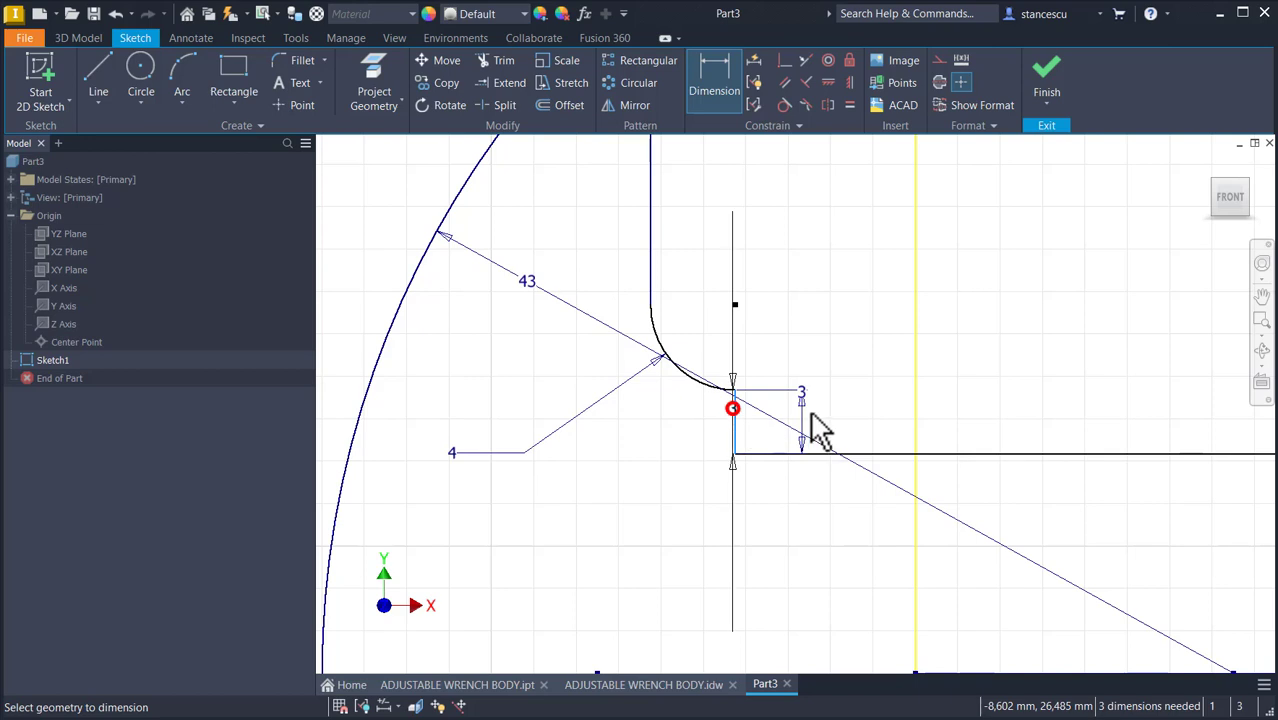
{"action": "left_click", "coordinate": [917, 402]}
{"action": "key", "text": "Escape"}
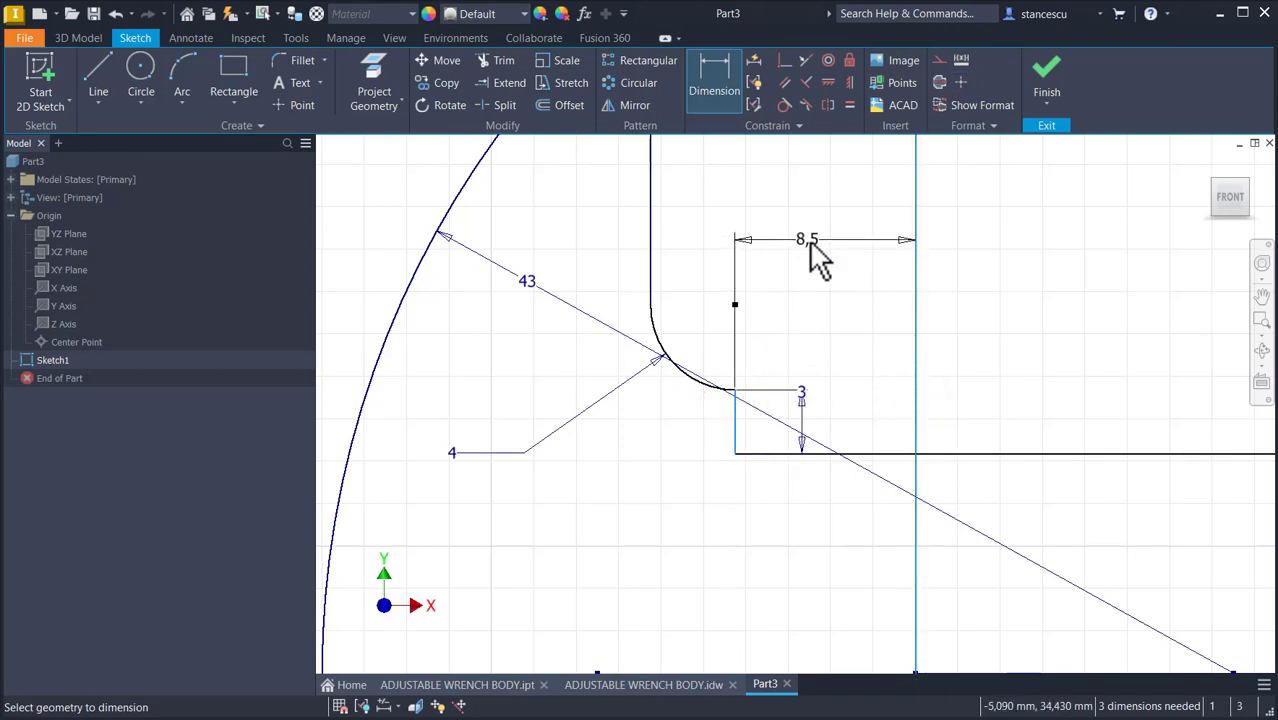
{"action": "left_click", "coordinate": [807, 240]}
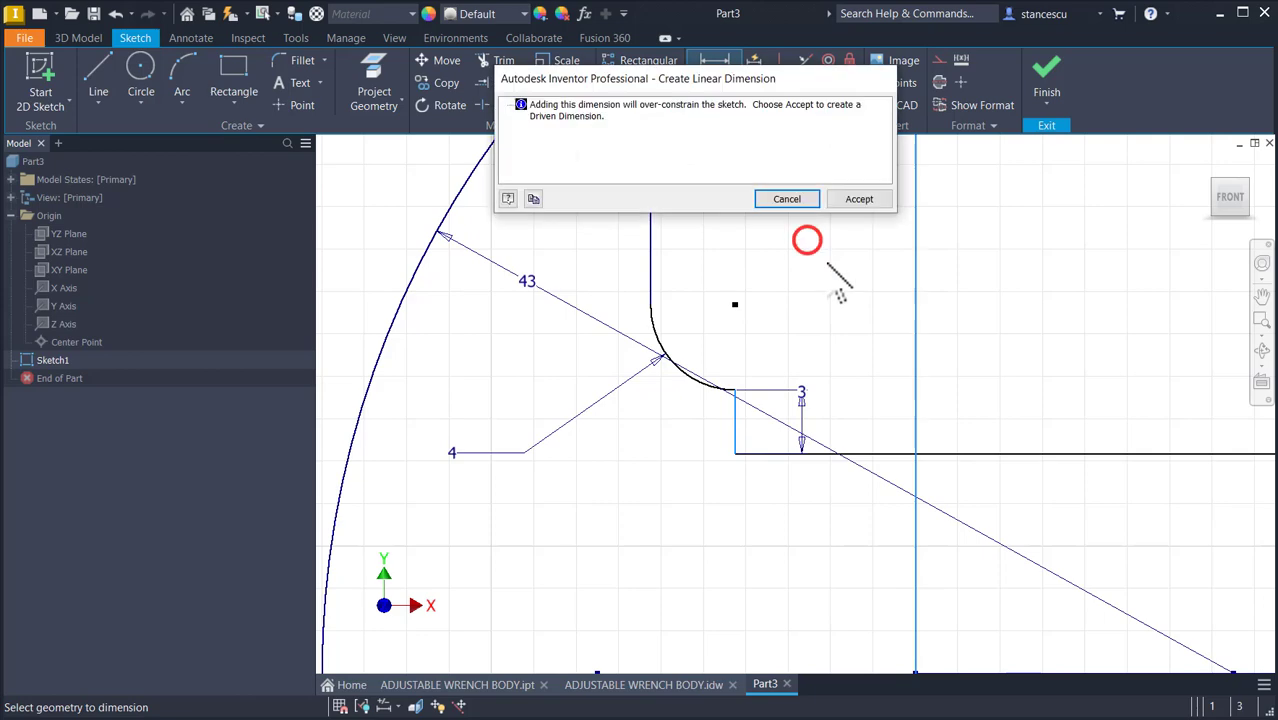
{"action": "left_click", "coordinate": [859, 199]}
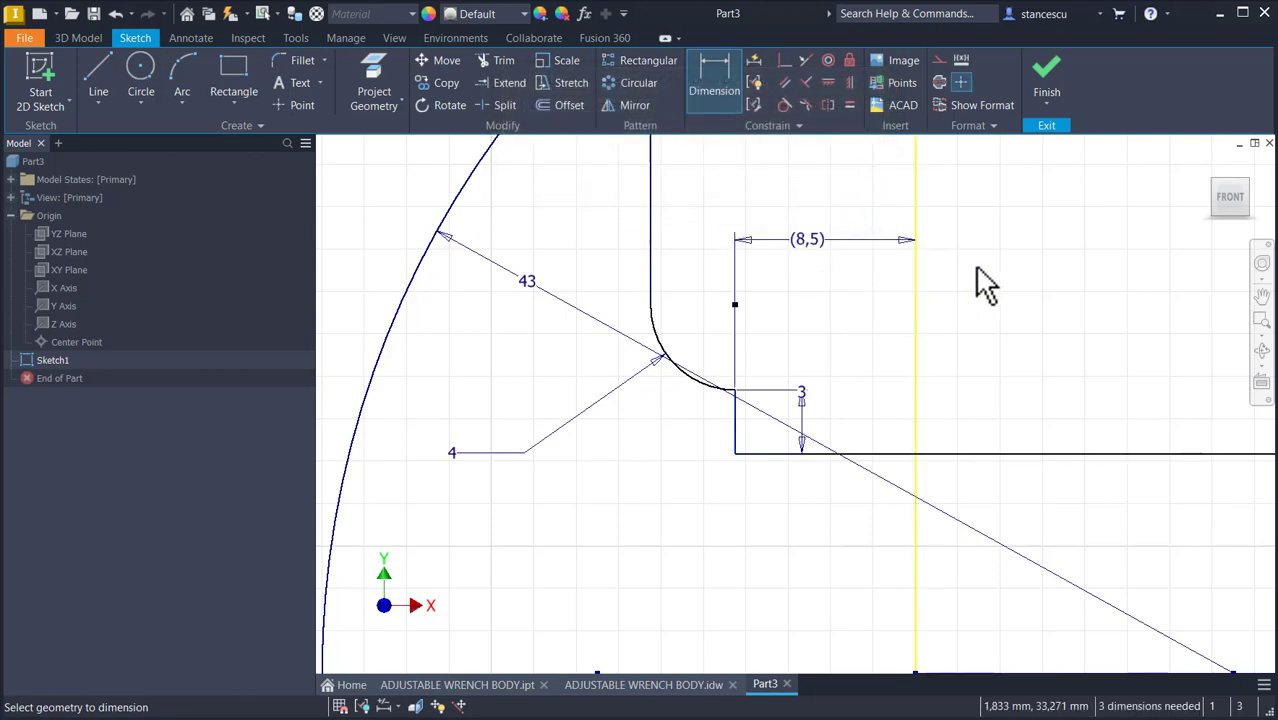
Step: Trim away the right-hand head arc portion above the horizontal jaw line
{"action": "key", "text": "Num_Lock"}
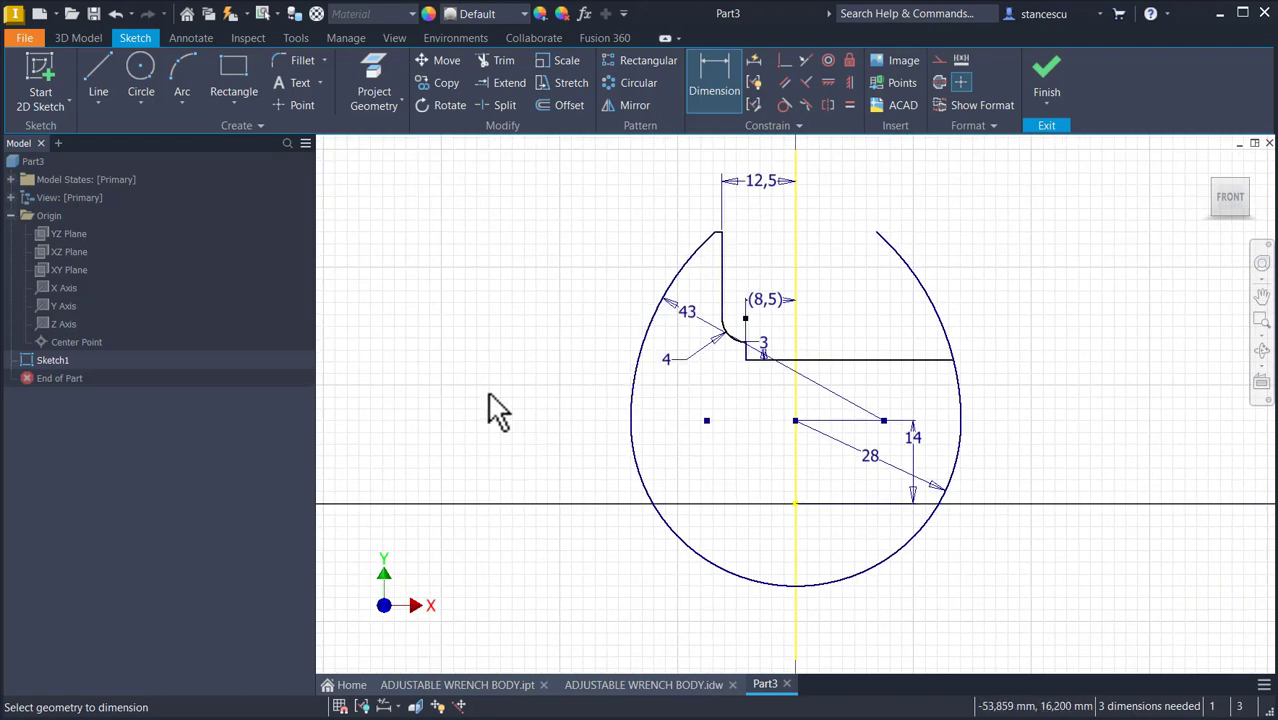
{"action": "left_click", "coordinate": [512, 64]}
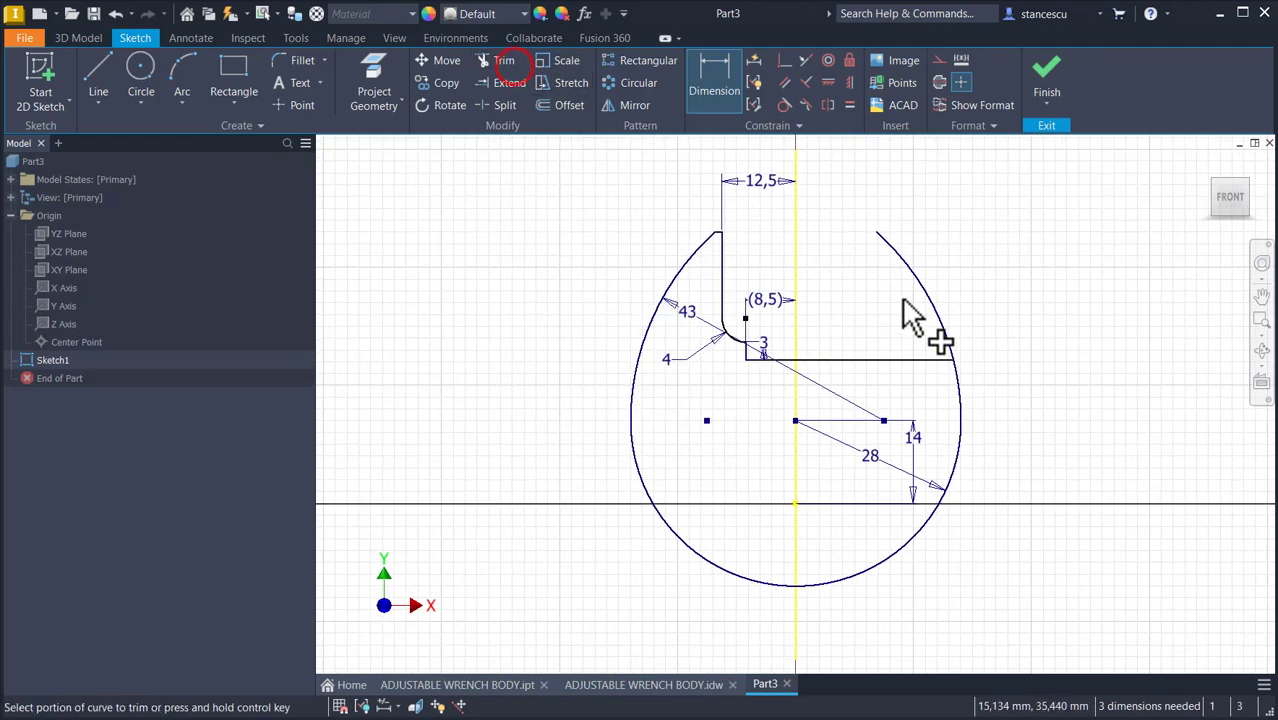
{"action": "left_click", "coordinate": [948, 342]}
{"action": "key", "text": "Escape"}
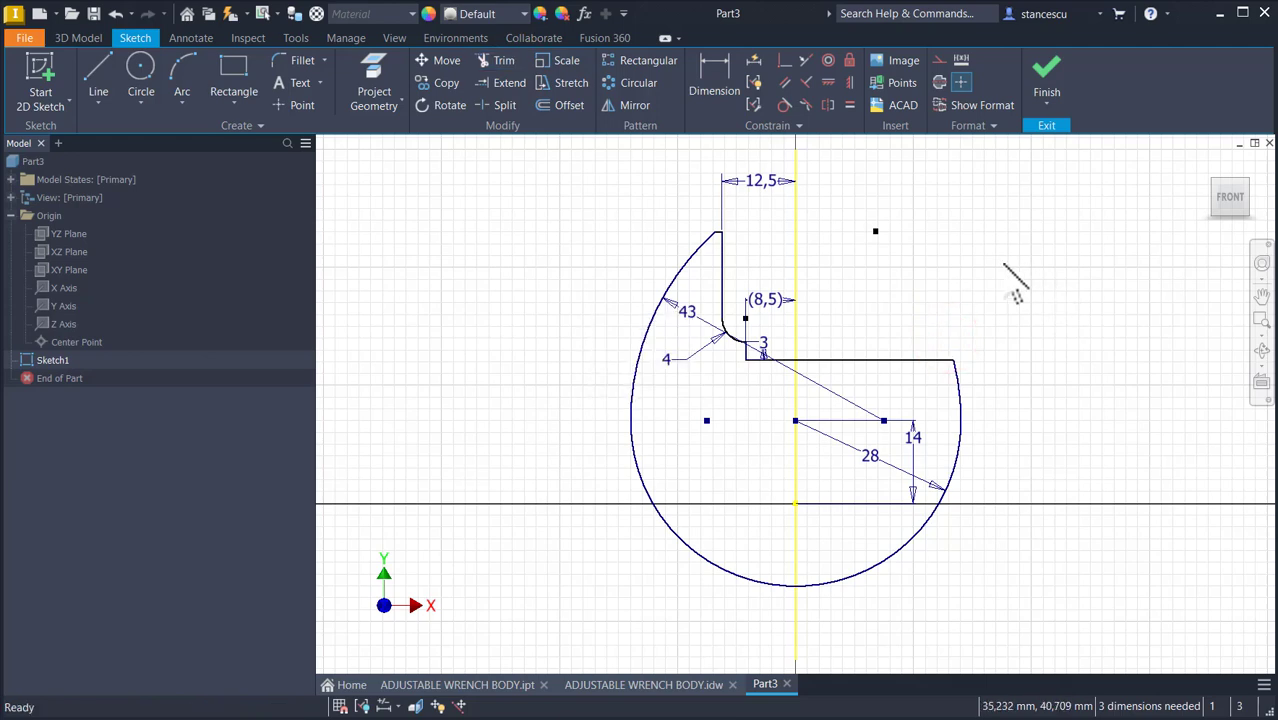
Step: Dimension the vertical distance from the horizontal jaw line to the center of the 28 mm arc as 9 mm
{"action": "left_click", "coordinate": [714, 68]}
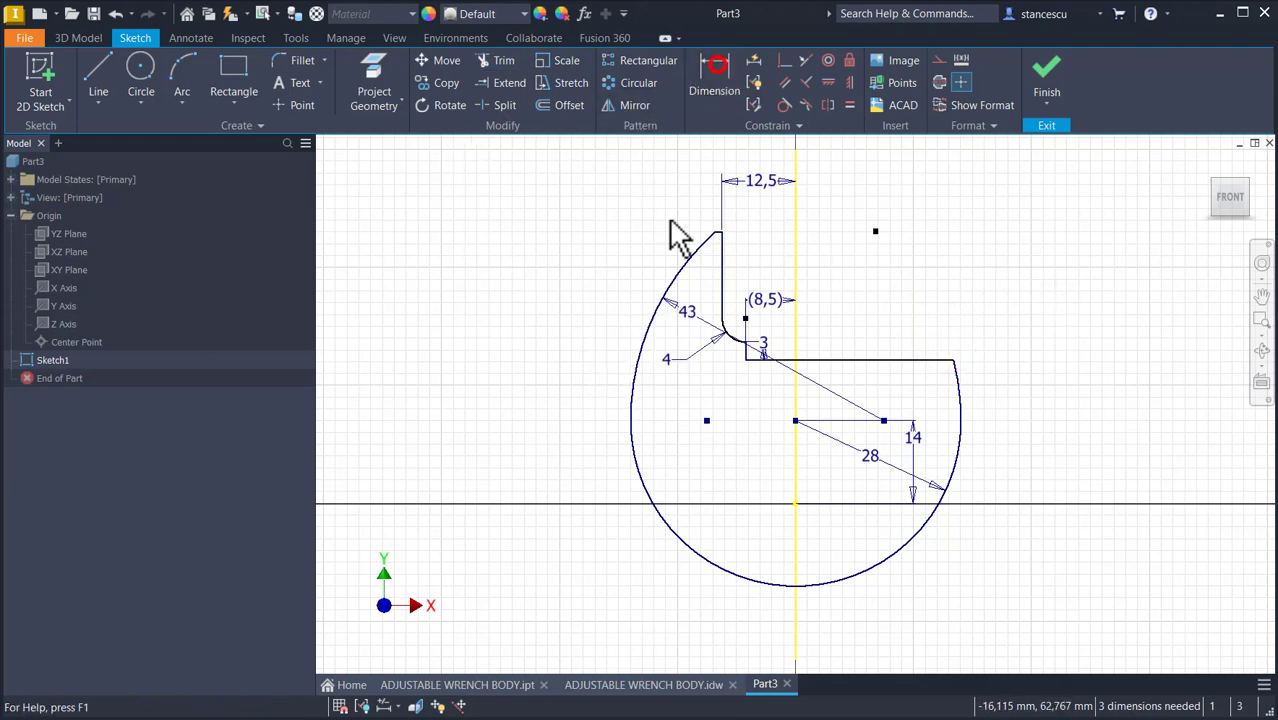
{"action": "left_click", "coordinate": [870, 360]}
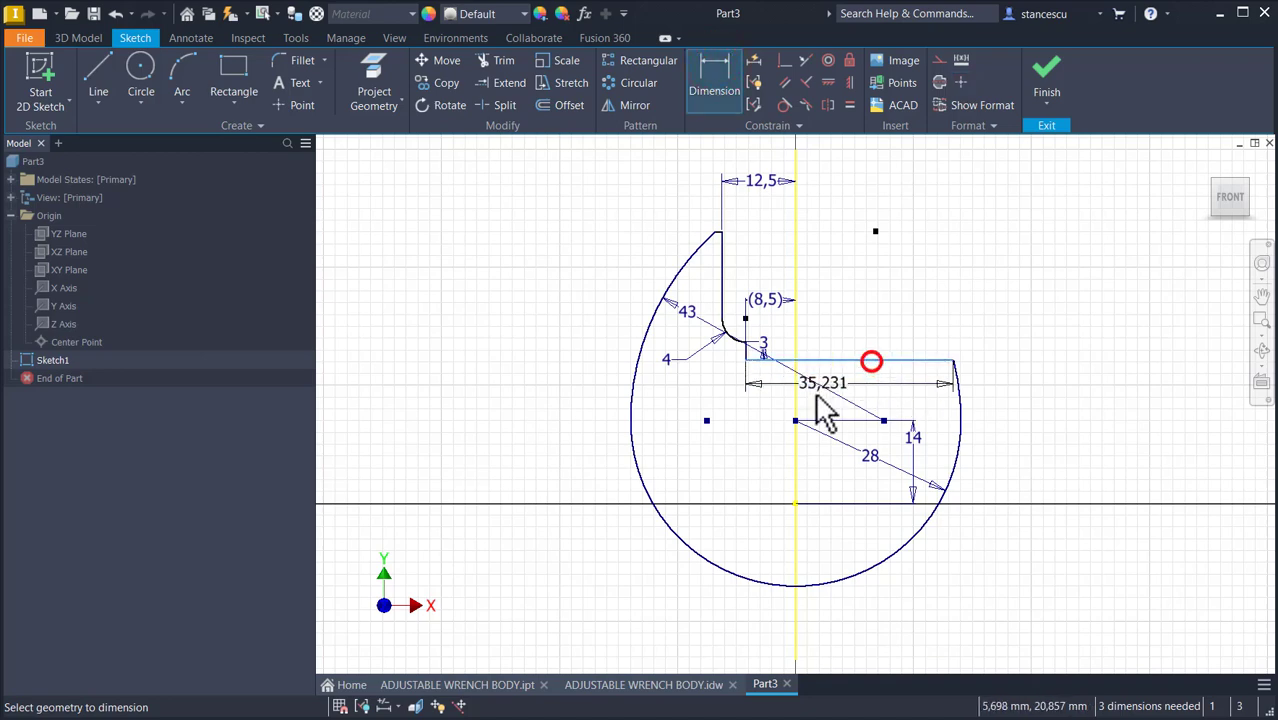
{"action": "left_click", "coordinate": [795, 421]}
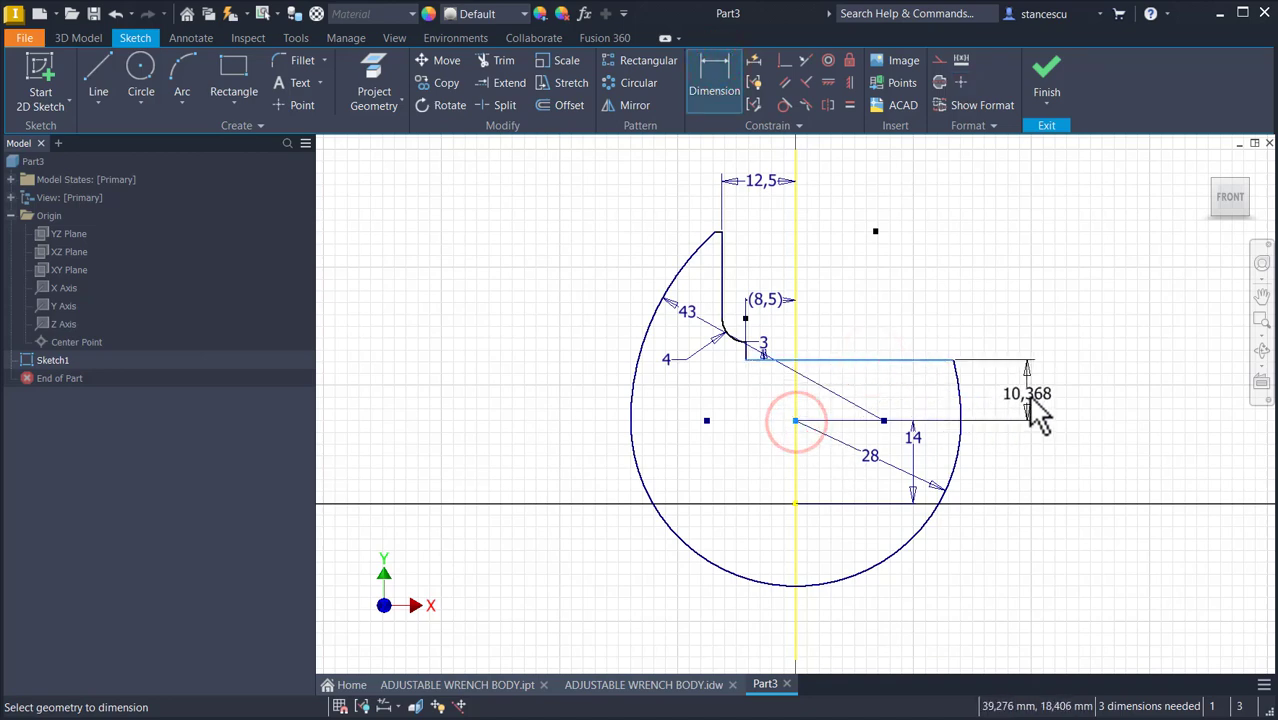
{"action": "left_click", "coordinate": [1027, 394]}
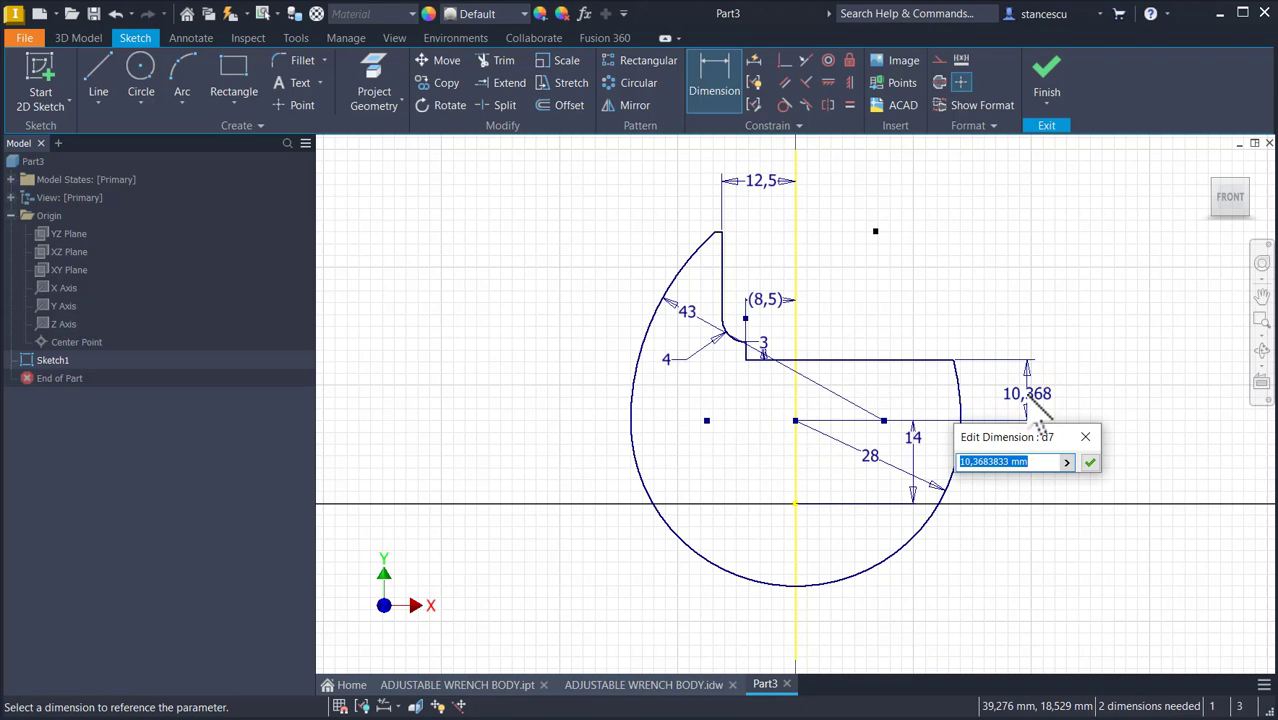
{"action": "key", "text": "Return"}
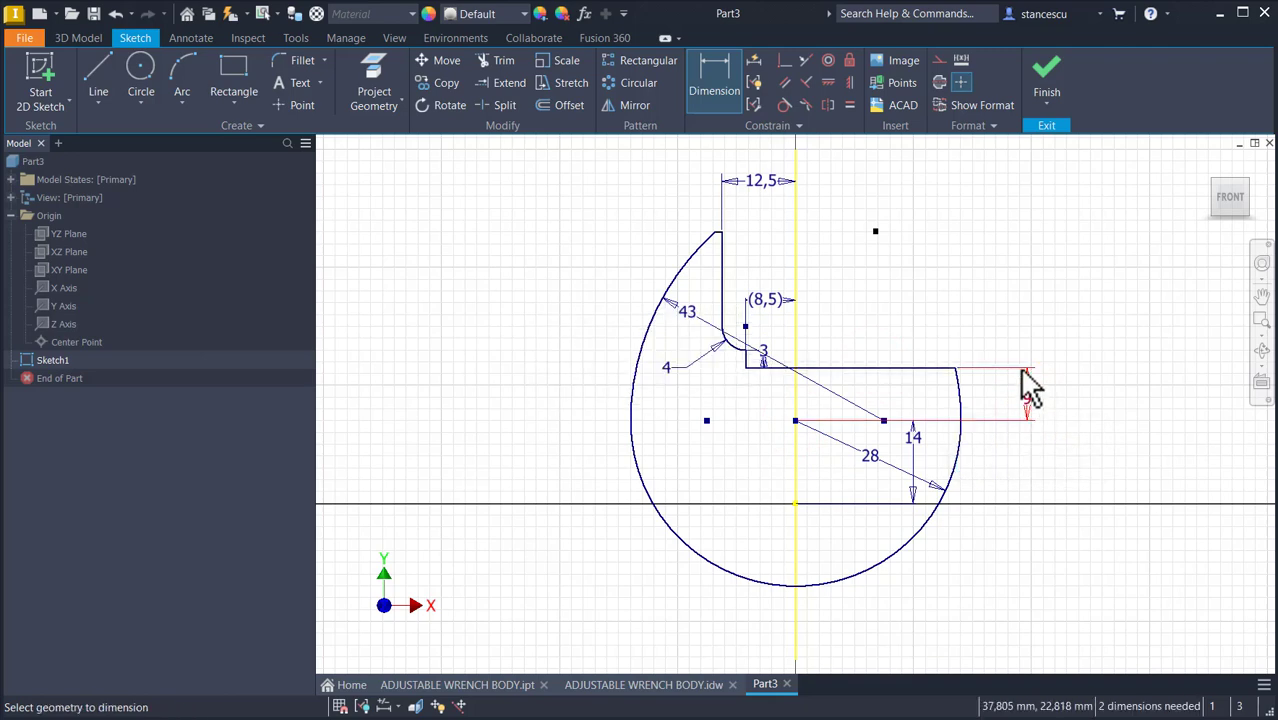
Step: Dimension the vertical distance between the short line at the jaw tip and the long horizontal jaw line as 22 mm
{"action": "scroll", "coordinate": [641, 226], "scroll_direction": "up", "scroll_amount": 4}
{"action": "scroll", "coordinate": [680, 272], "scroll_direction": "up", "scroll_amount": 3}
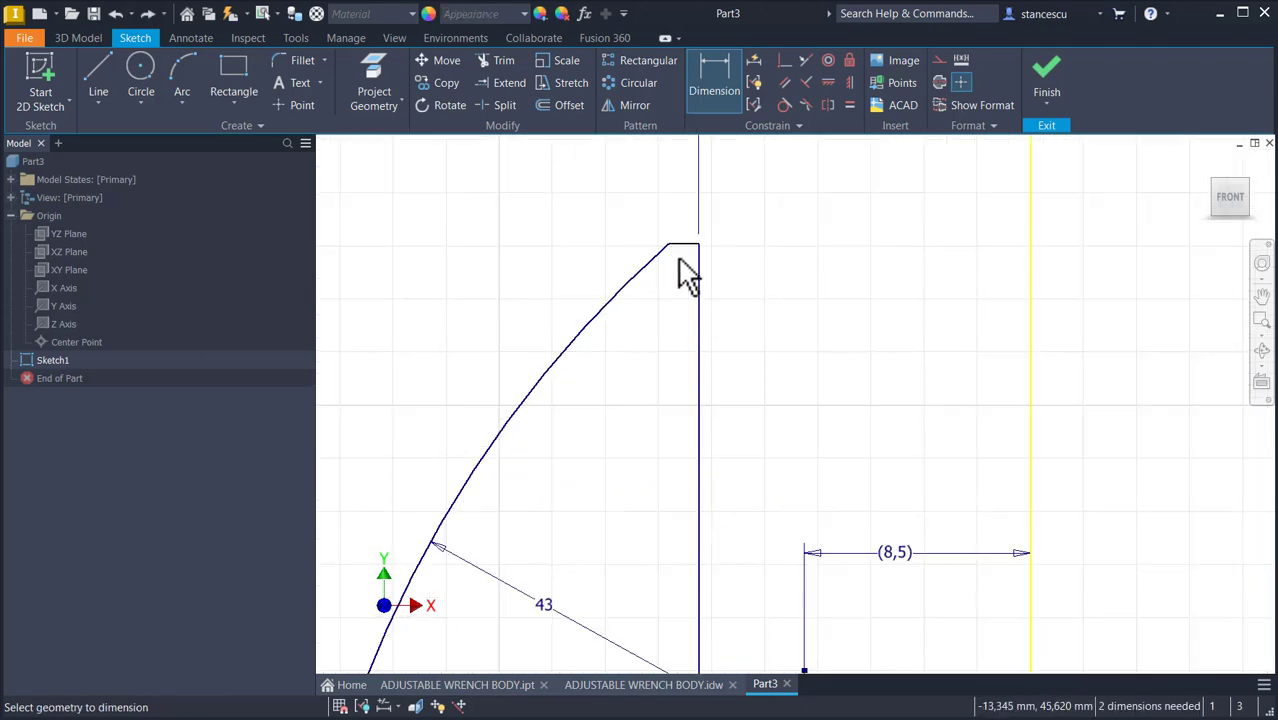
{"action": "scroll", "coordinate": [705, 250], "scroll_direction": "up", "scroll_amount": 3}
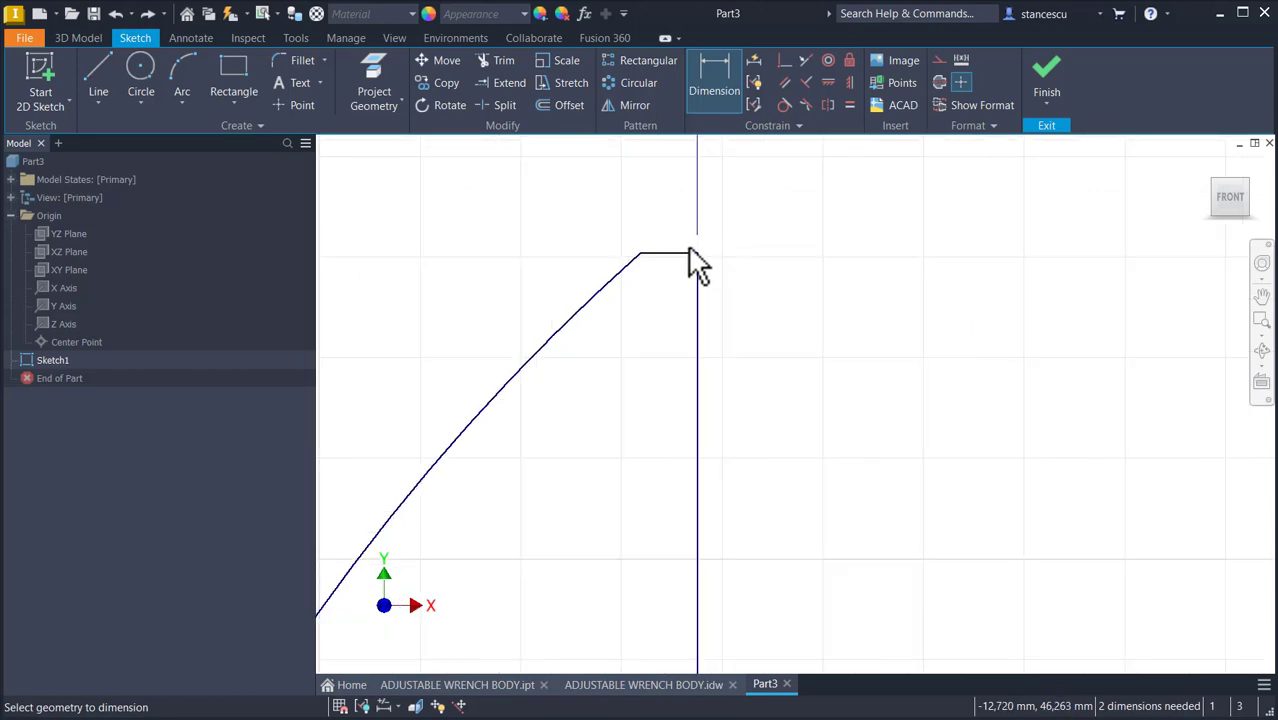
{"action": "left_click", "coordinate": [688, 262]}
{"action": "scroll", "coordinate": [827, 337], "scroll_direction": "up", "scroll_amount": 8}
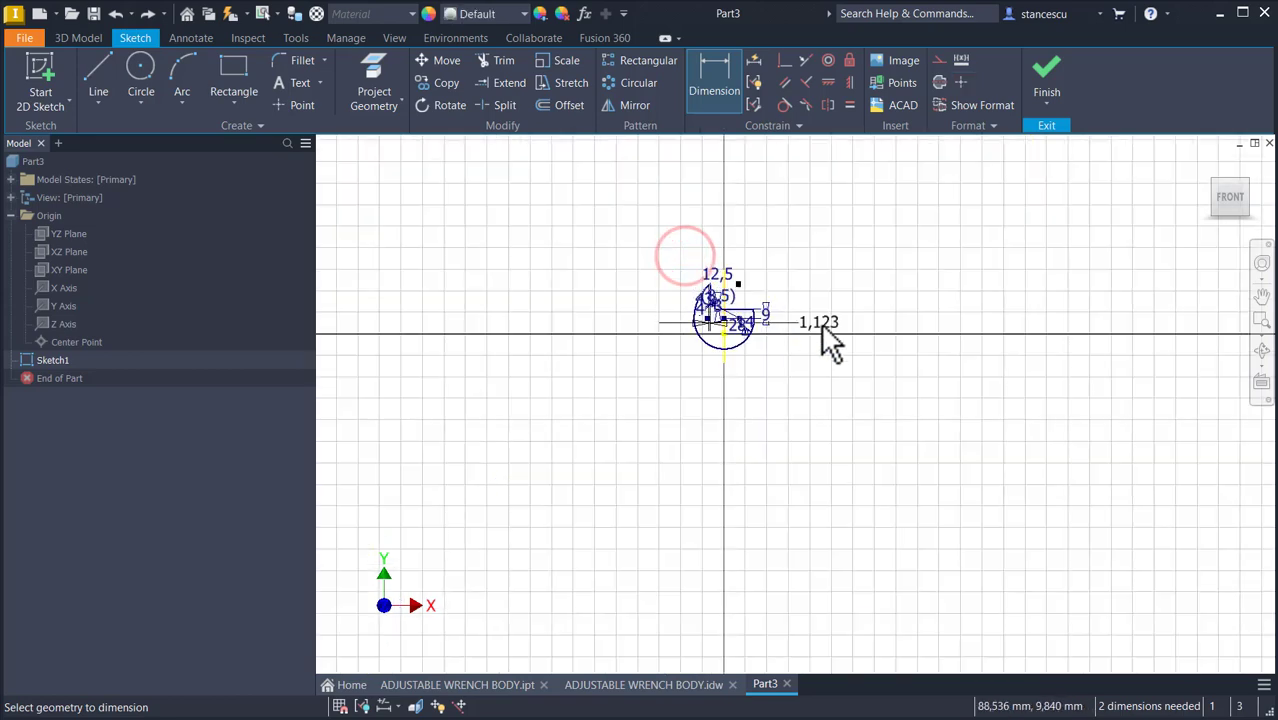
{"action": "scroll", "coordinate": [770, 310], "scroll_direction": "down", "scroll_amount": 6}
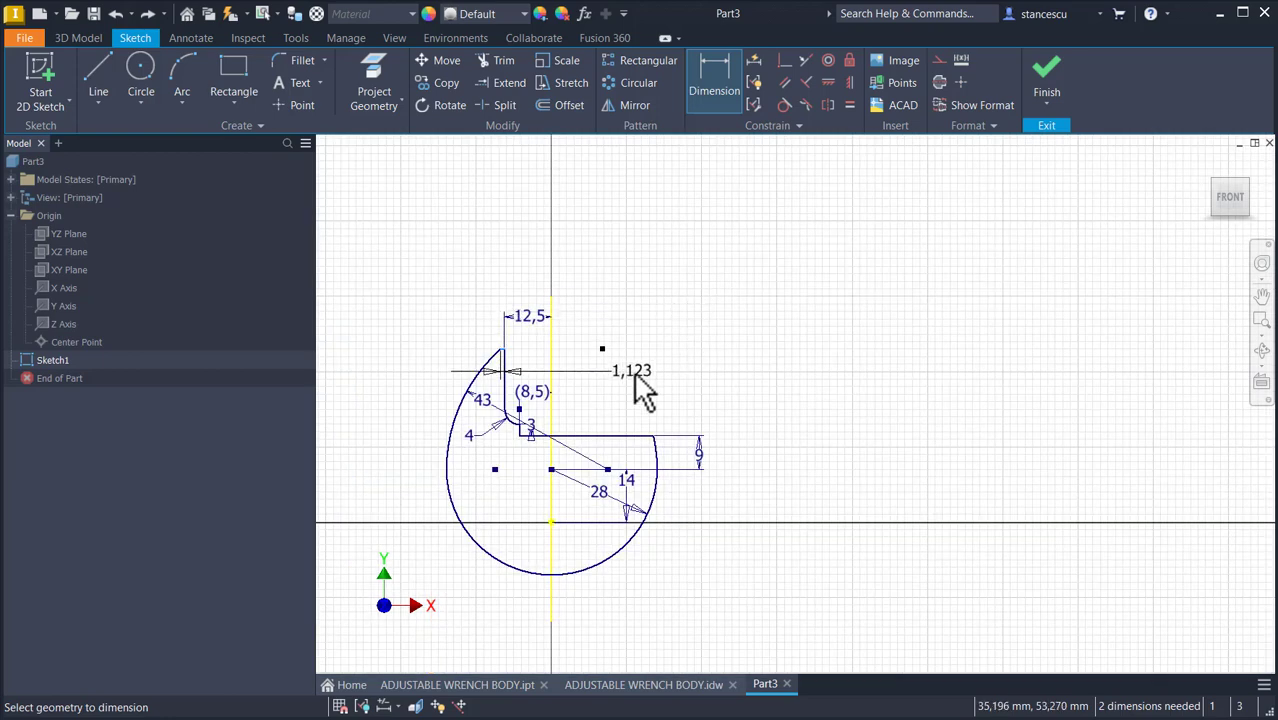
{"action": "left_click", "coordinate": [620, 437]}
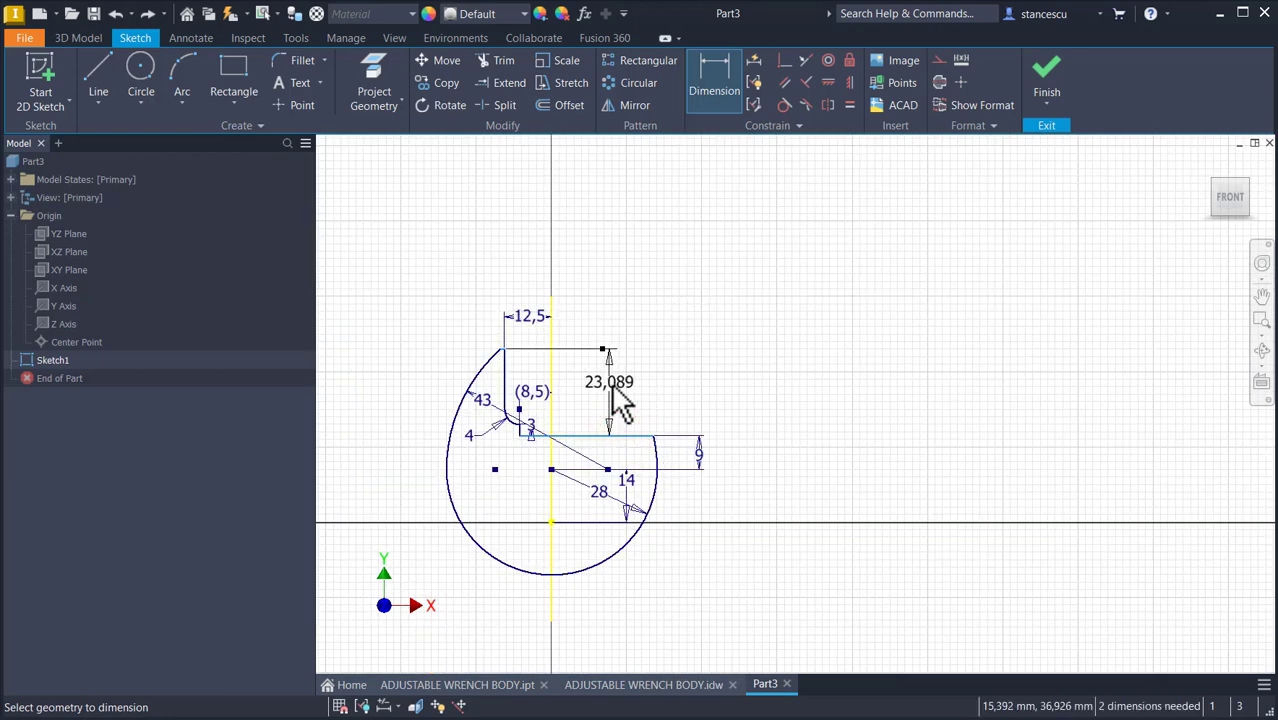
{"action": "left_click", "coordinate": [616, 390]}
{"action": "type", "text": "22"}
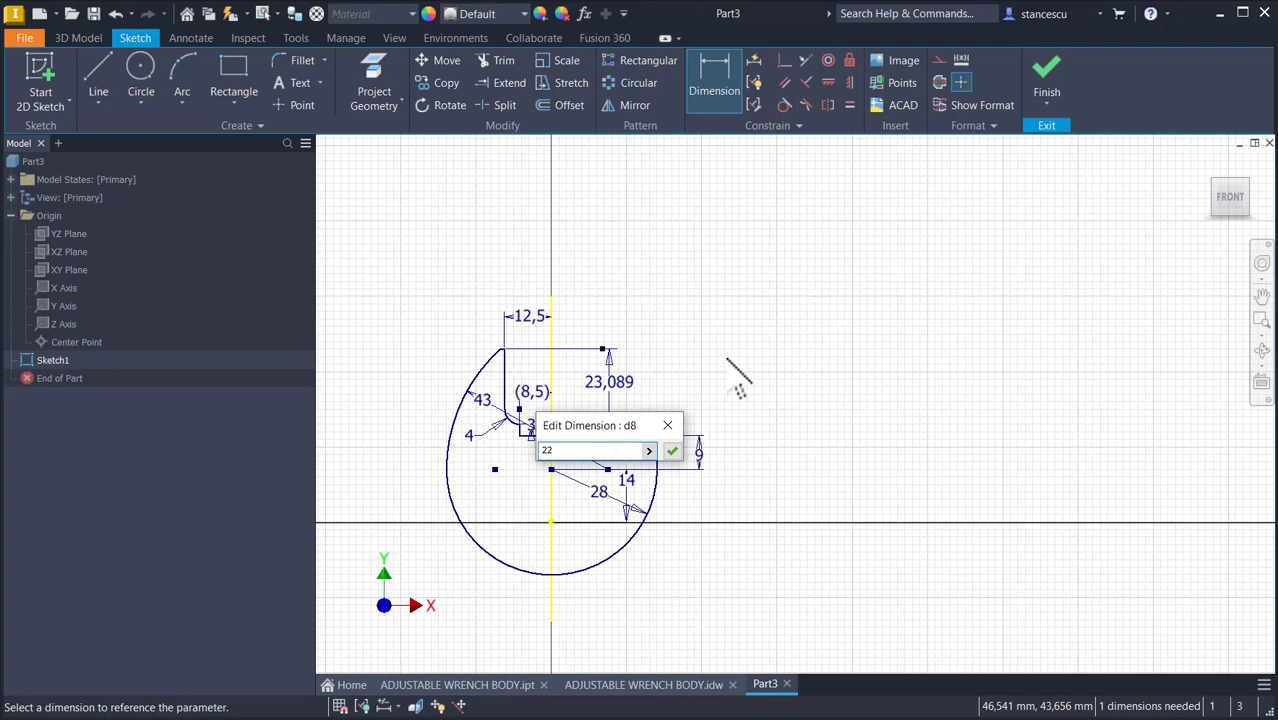
{"action": "key", "text": "Return"}
Step: Trim the end of the left head arc that overshoots the short line at the jaw tip
{"action": "scroll", "coordinate": [498, 342], "scroll_direction": "up", "scroll_amount": 5}
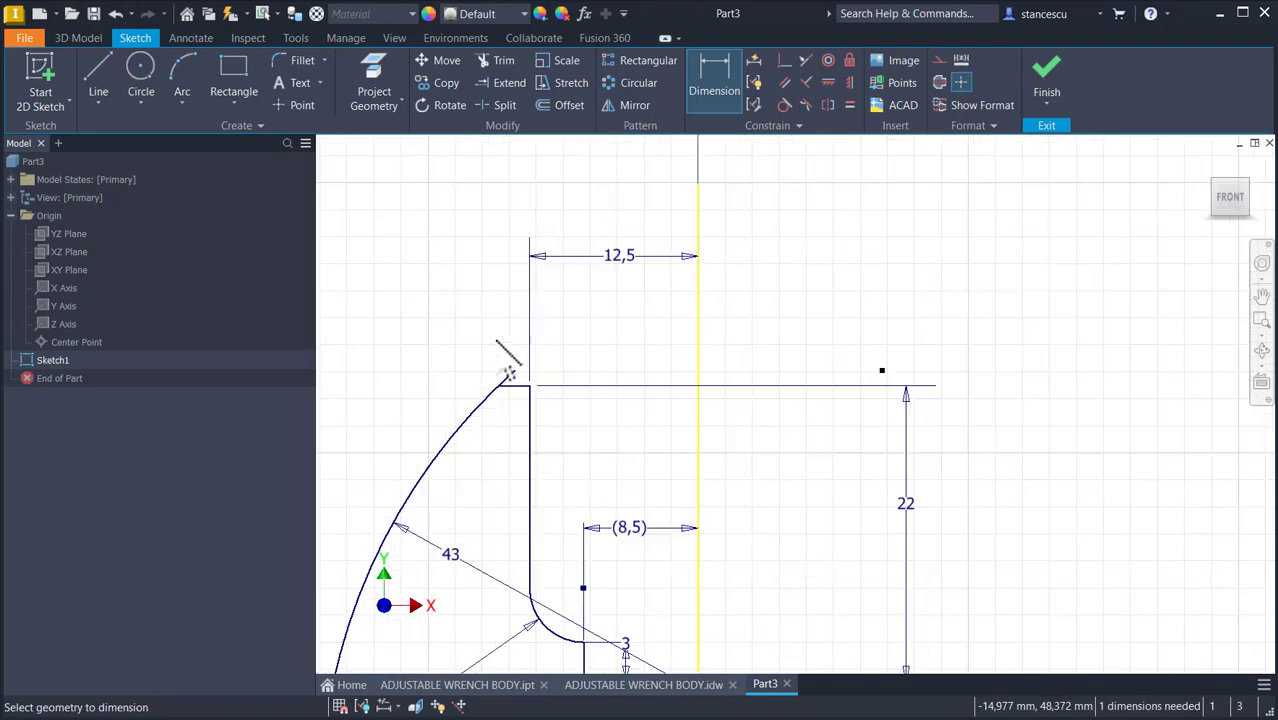
{"action": "left_click", "coordinate": [505, 60]}
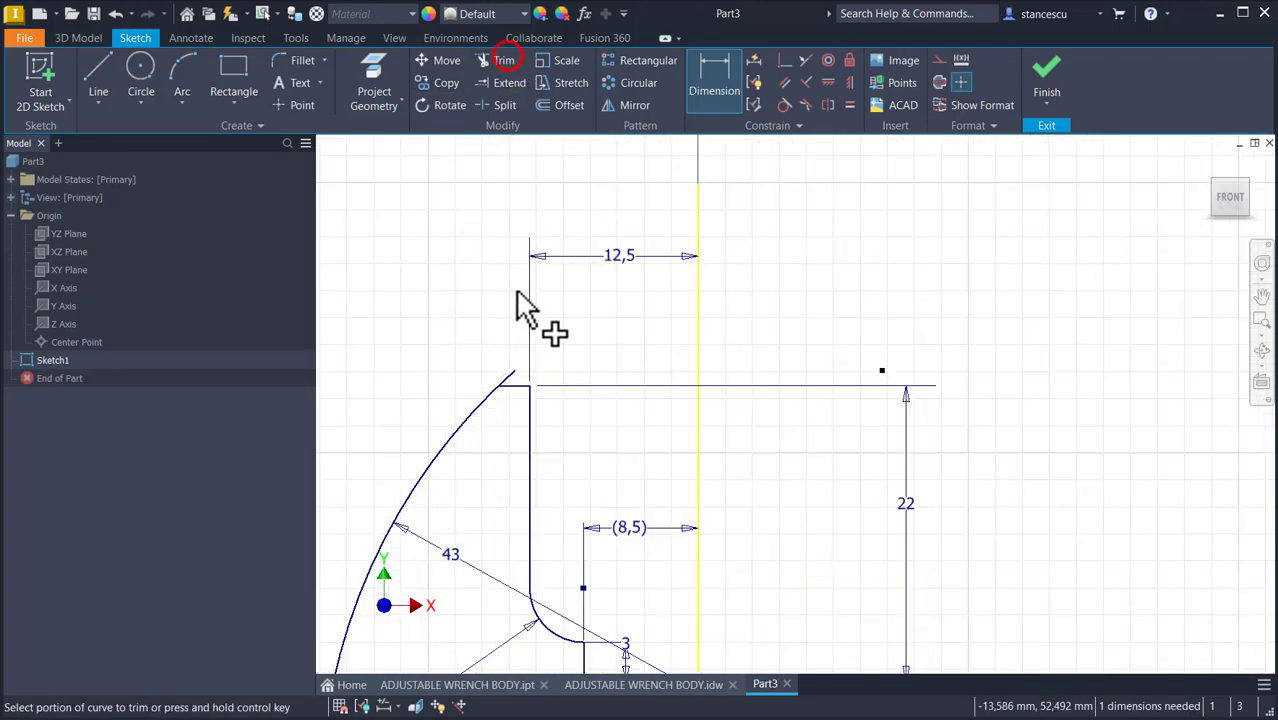
{"action": "left_click", "coordinate": [509, 371]}
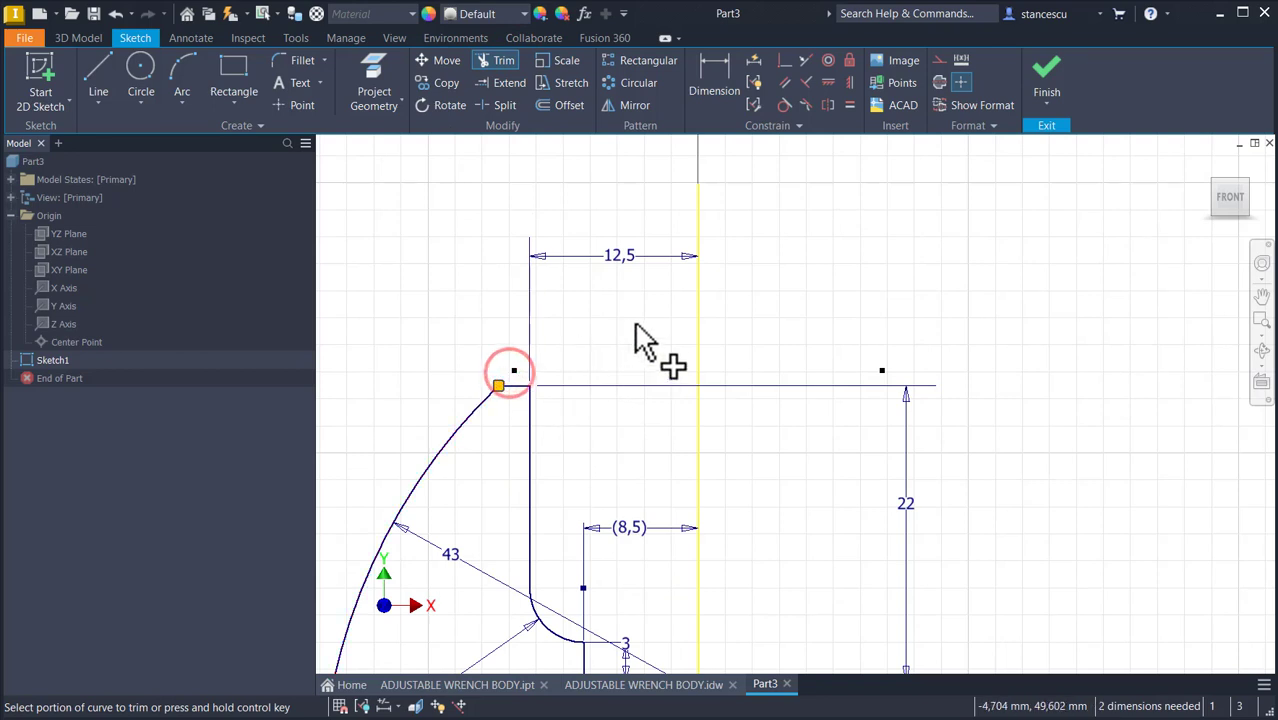
{"action": "key", "text": "Escape"}
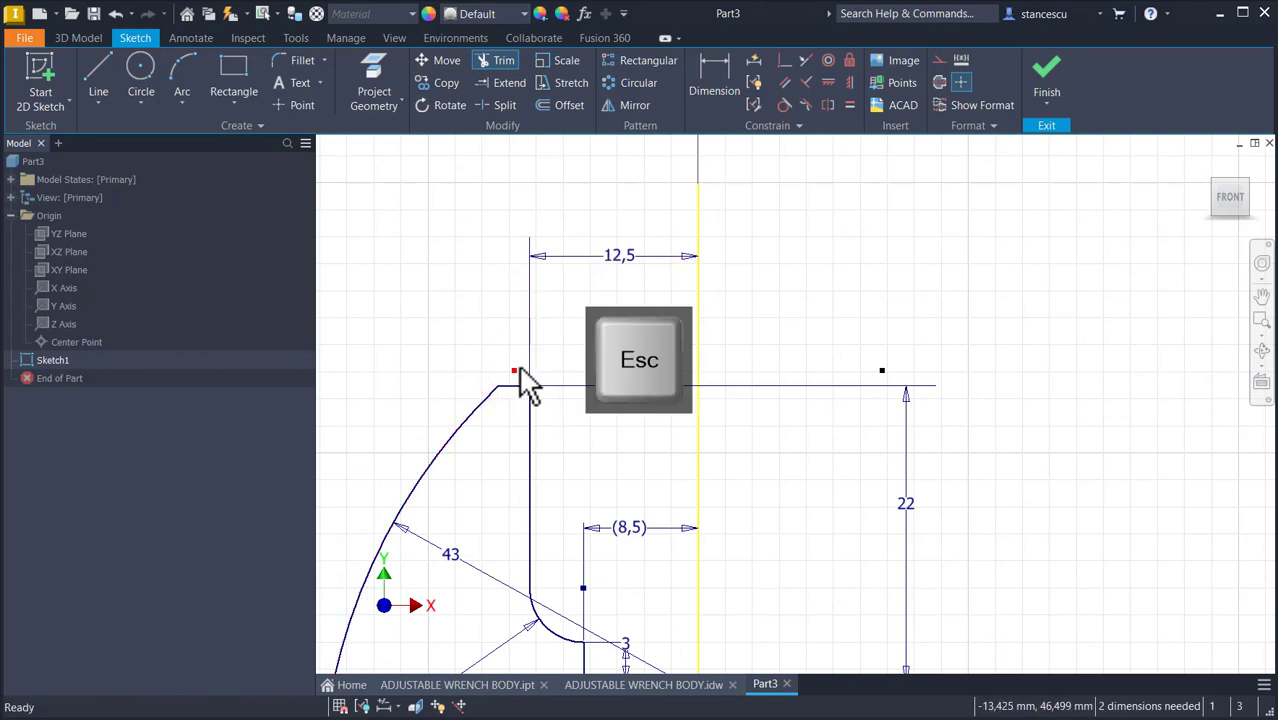
Step: Delete the two leftover sketch points, one near the jaw tip and one at the trimmed right arc's former end
{"action": "left_click", "coordinate": [519, 370]}
{"action": "key", "text": "Delete"}
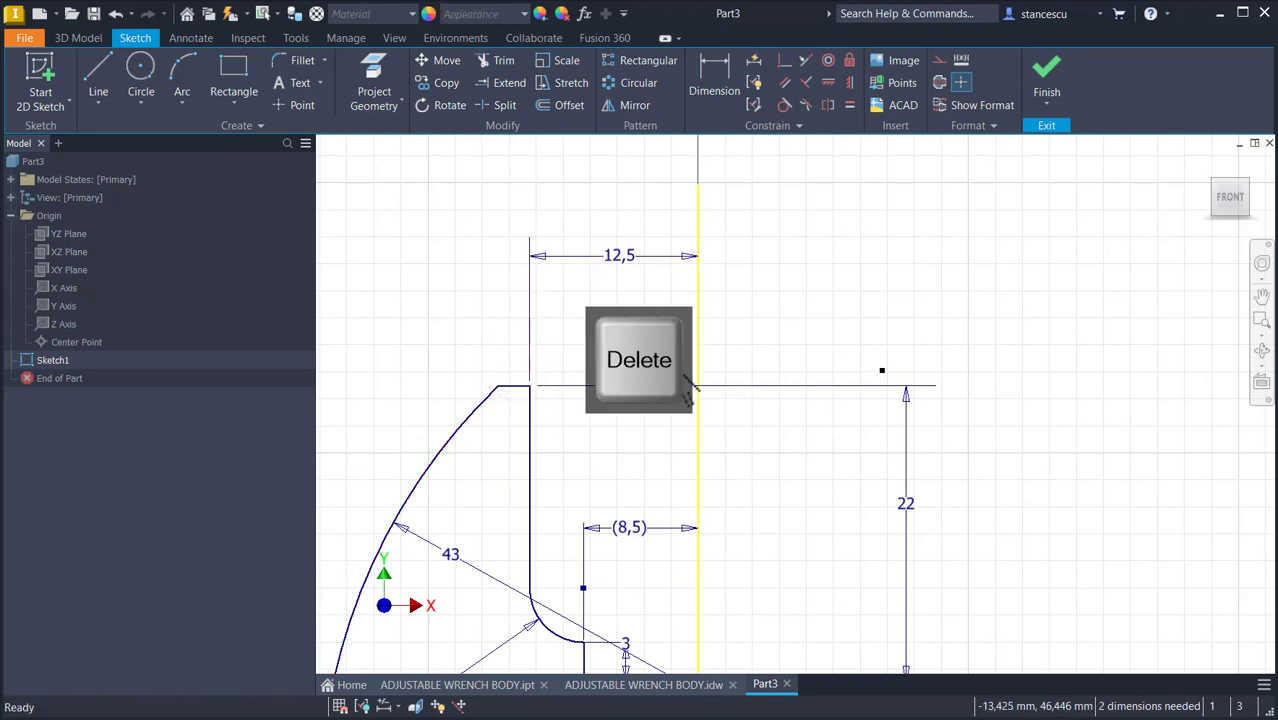
{"action": "left_click", "coordinate": [881, 370]}
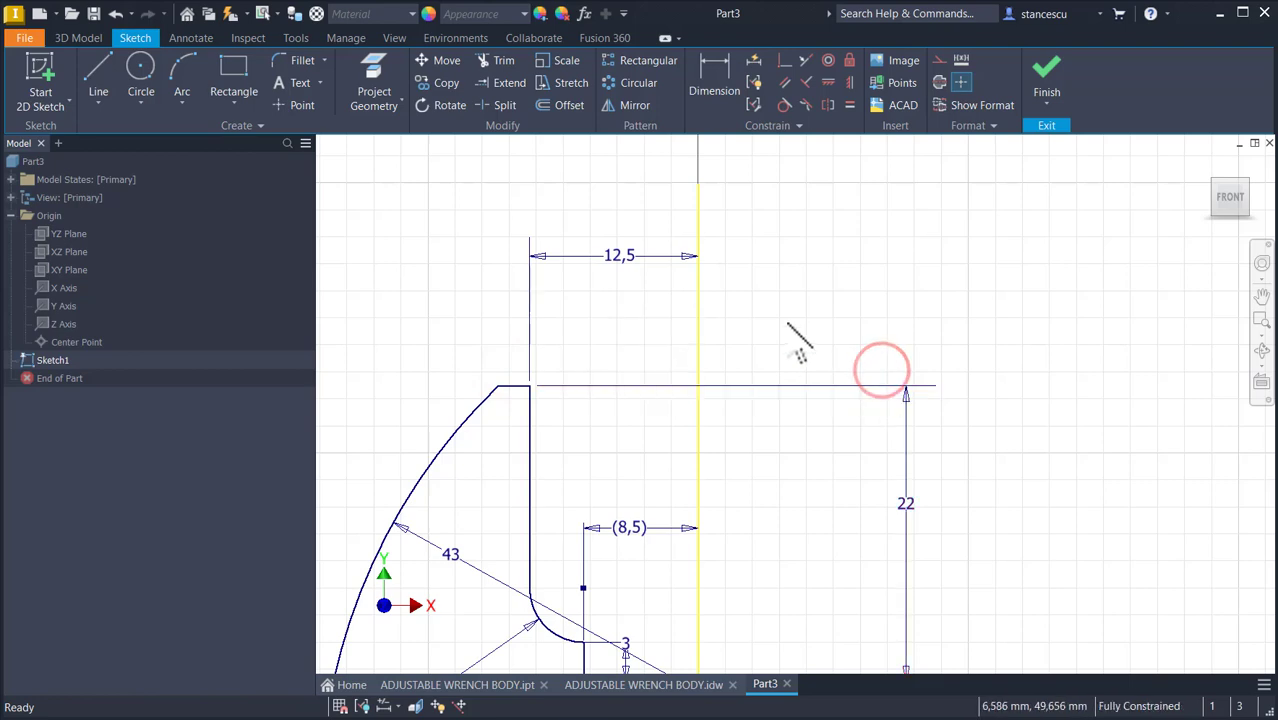
Step: Check the handle dimensions in ADJUSTABLE WRENCH BODY.idw and, in Part3, draw a 171 mm line from the origin sloping down-right about 72° below horizontal
{"action": "scroll", "coordinate": [790, 333], "scroll_direction": "down", "scroll_amount": 4}
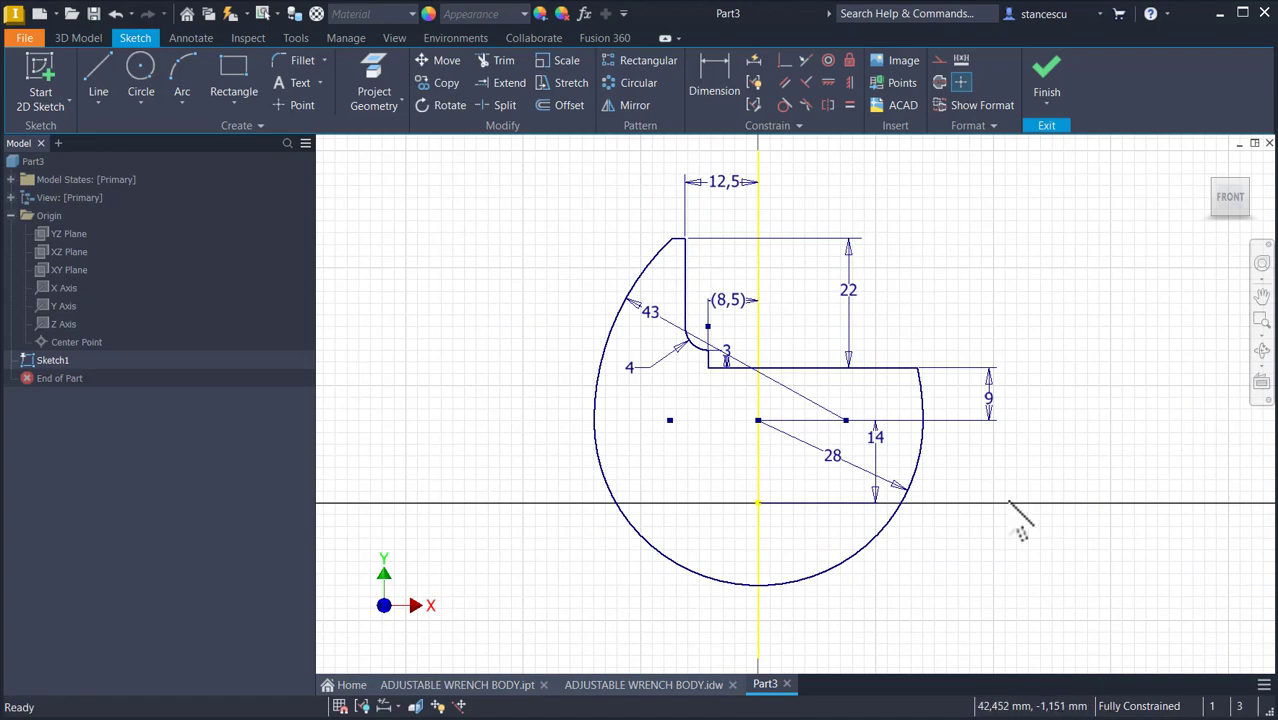
{"action": "left_click", "coordinate": [648, 684]}
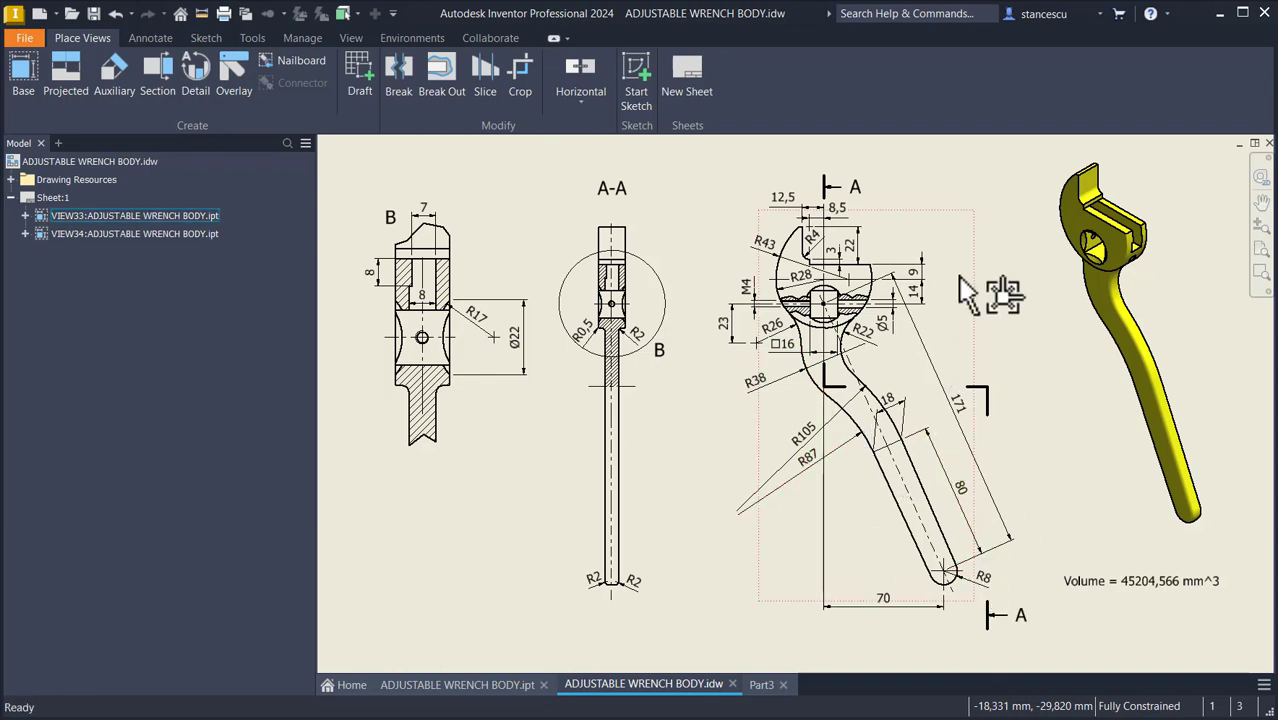
{"action": "left_click", "coordinate": [761, 685]}
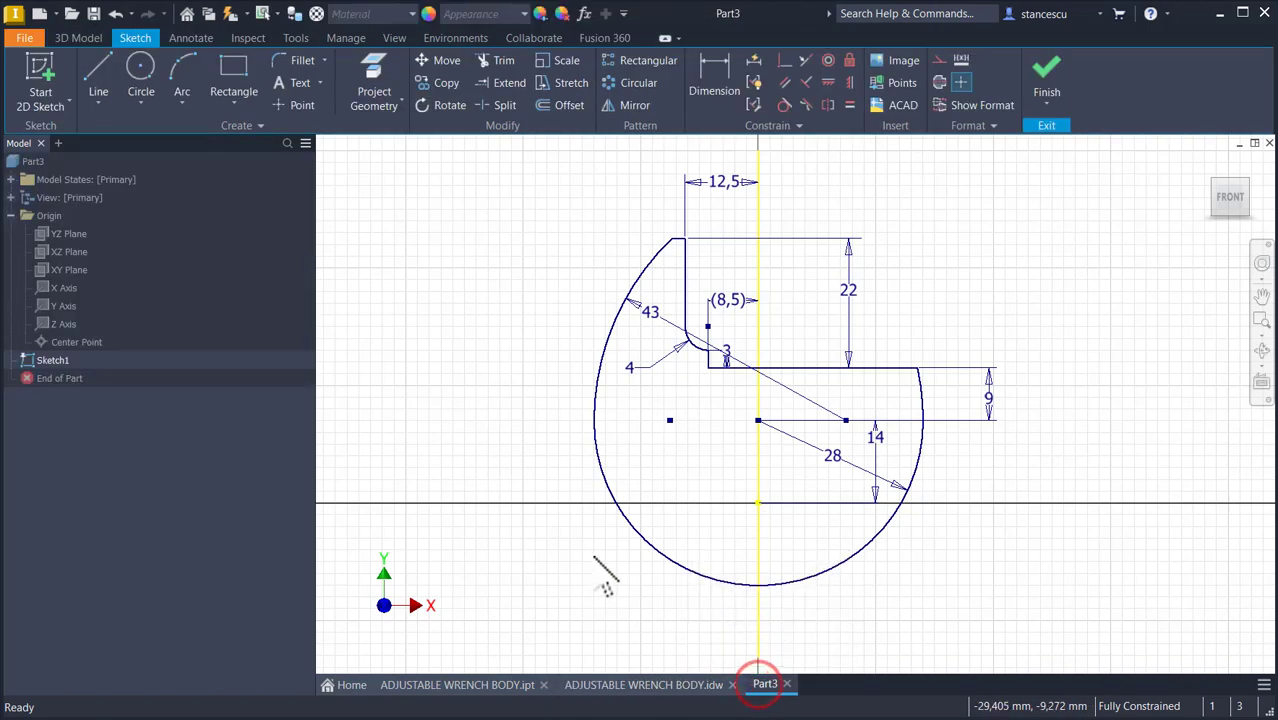
{"action": "mouse_move", "coordinate": [600, 531]}
{"action": "middle_mouse_down"}
{"action": "mouse_move", "coordinate": [585, 434]}
{"action": "mouse_move", "coordinate": [605, 365]}
{"action": "middle_mouse_up"}
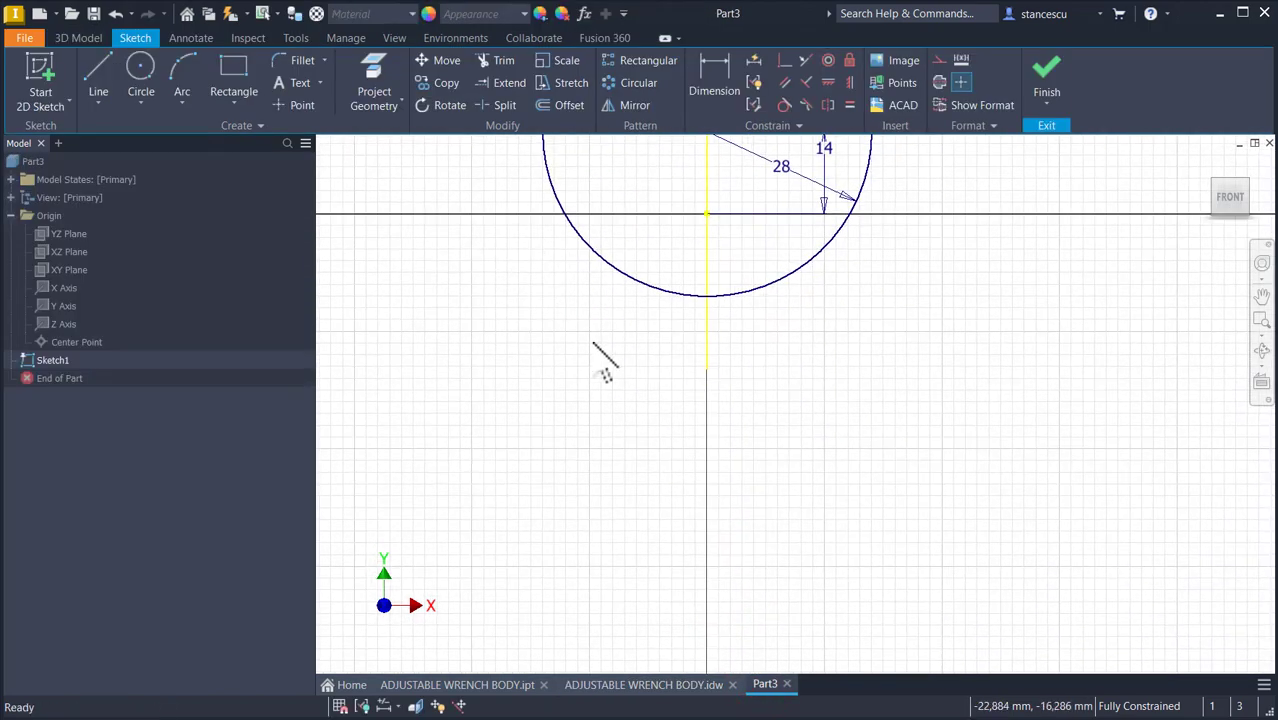
{"action": "left_click", "coordinate": [98, 78]}
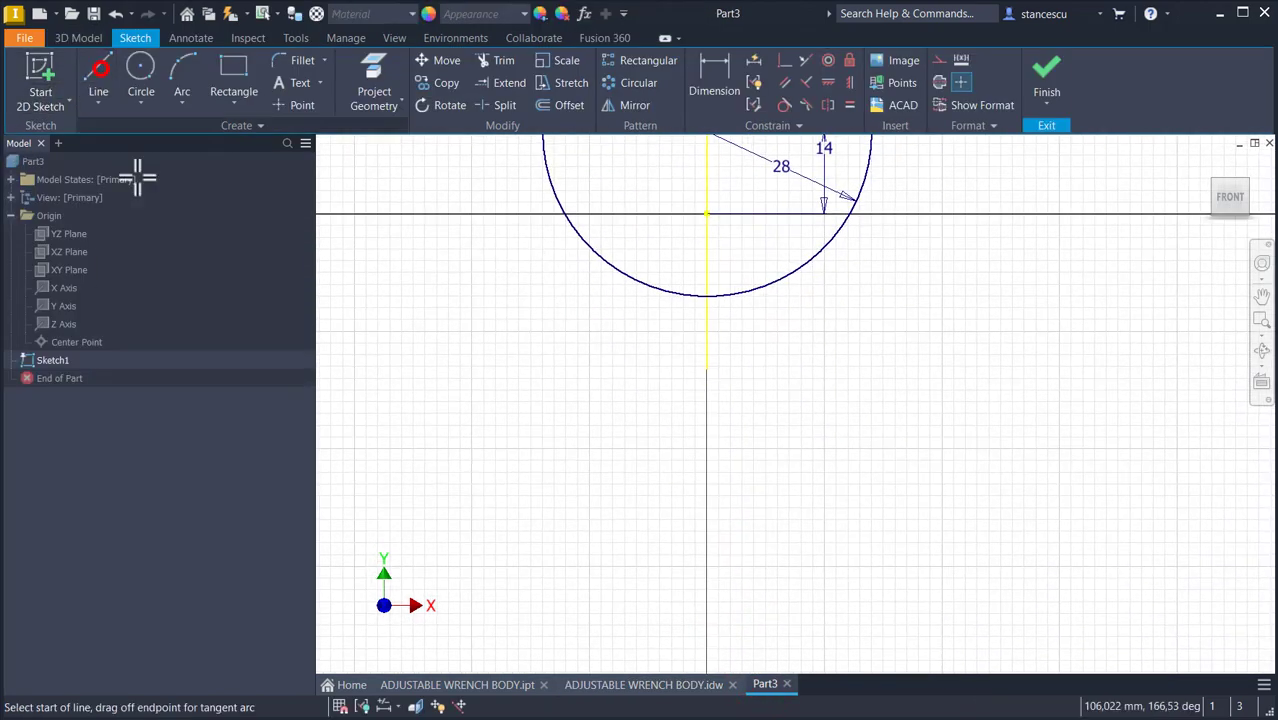
{"action": "left_click", "coordinate": [706, 213]}
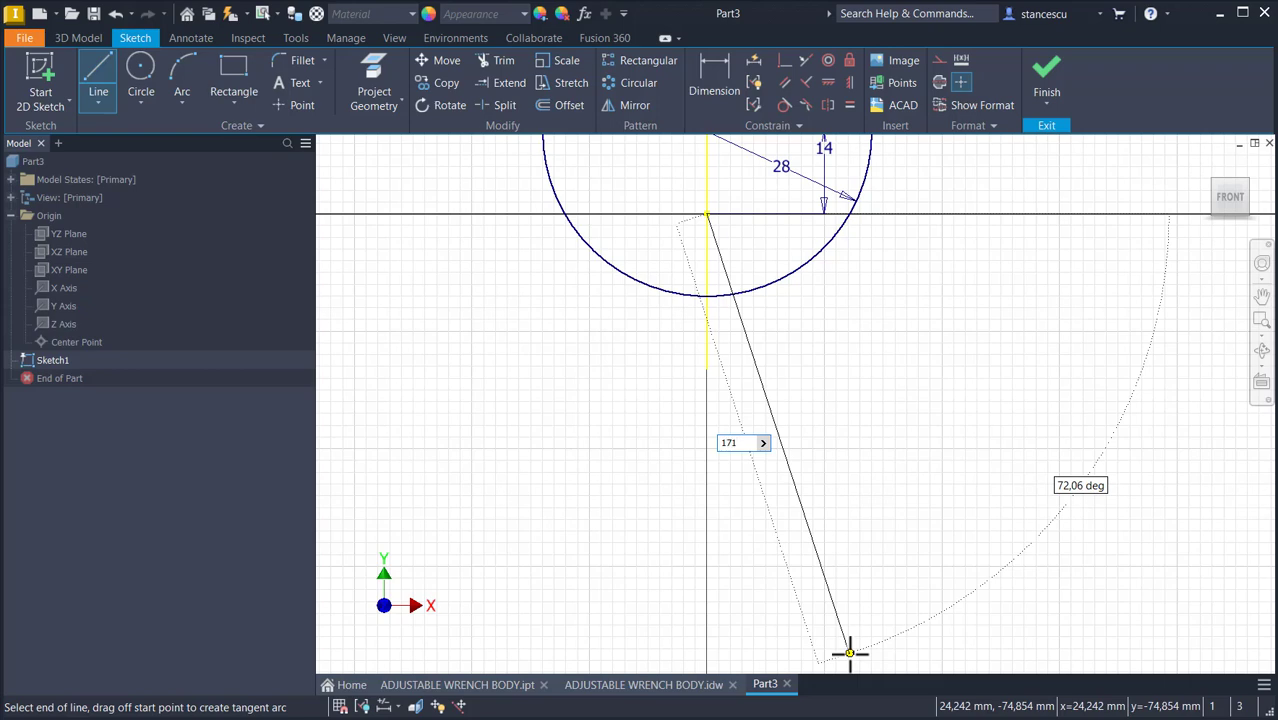
{"action": "key", "text": "Return"}
{"action": "key", "text": "Escape"}
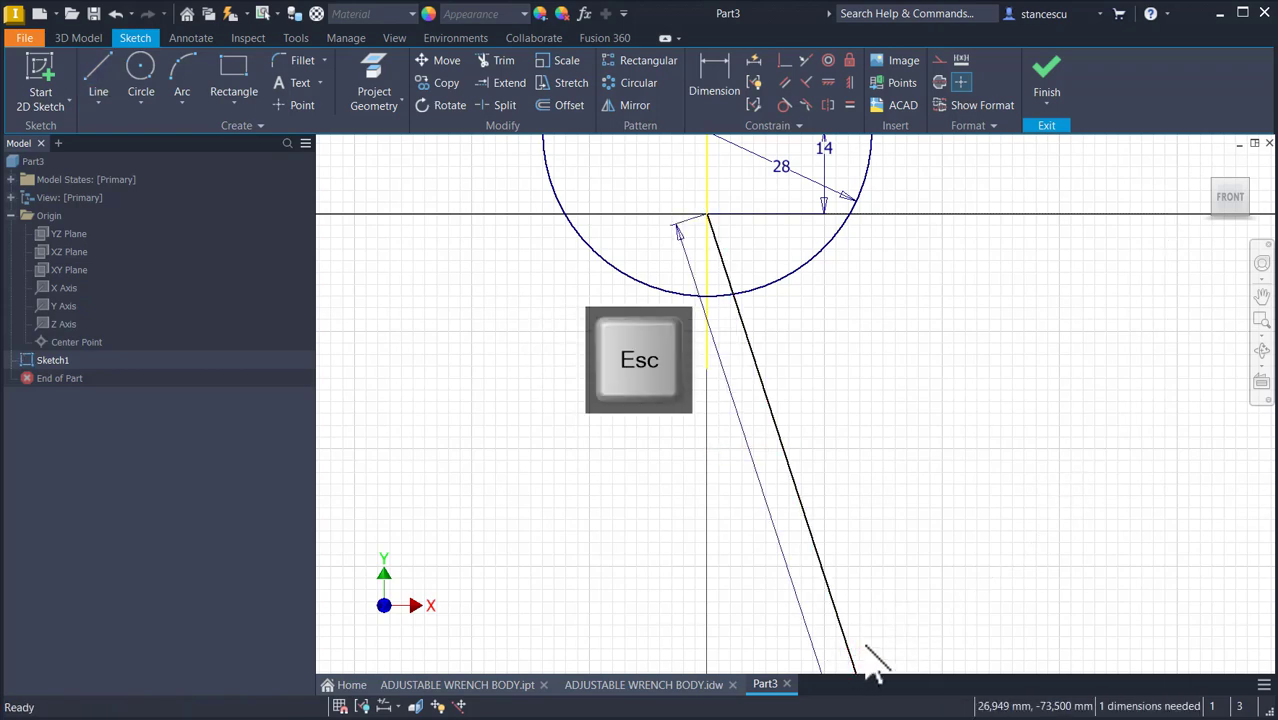
Step: Convert the 171 mm slanted handle line to construction geometry
{"action": "left_click", "coordinate": [835, 610]}
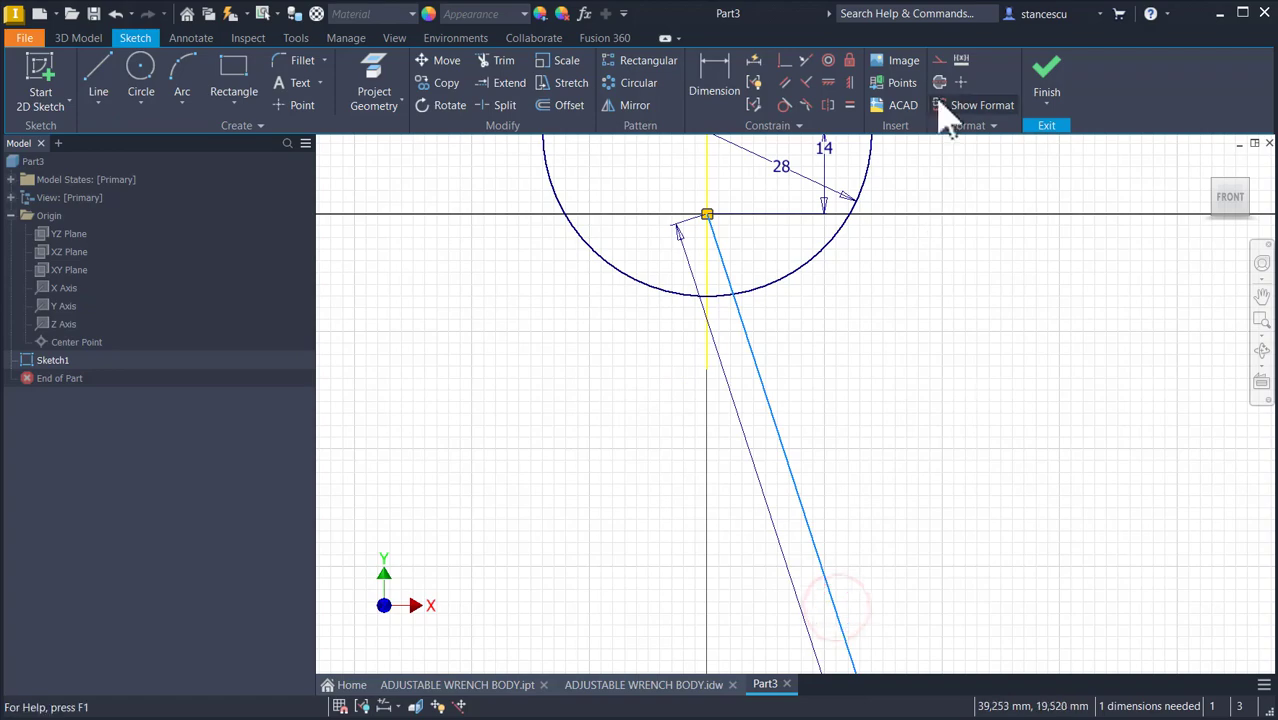
{"action": "left_click", "coordinate": [940, 60]}
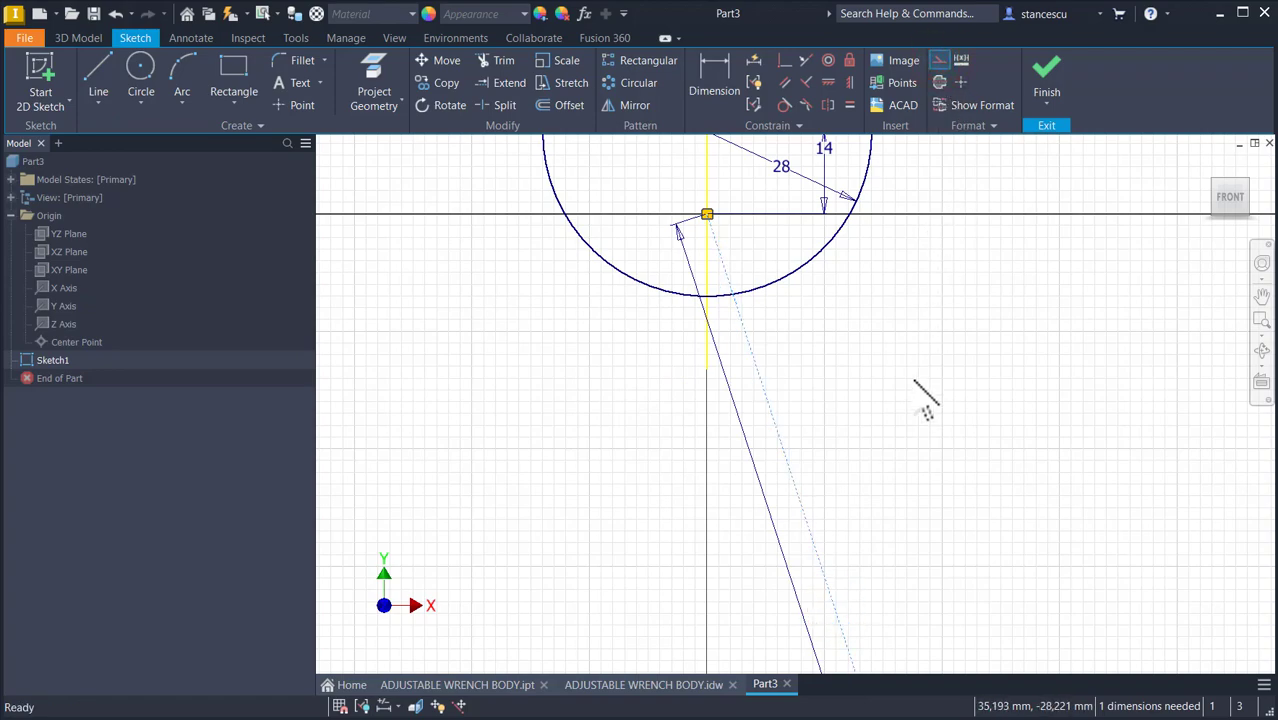
{"action": "key", "text": "Home"}
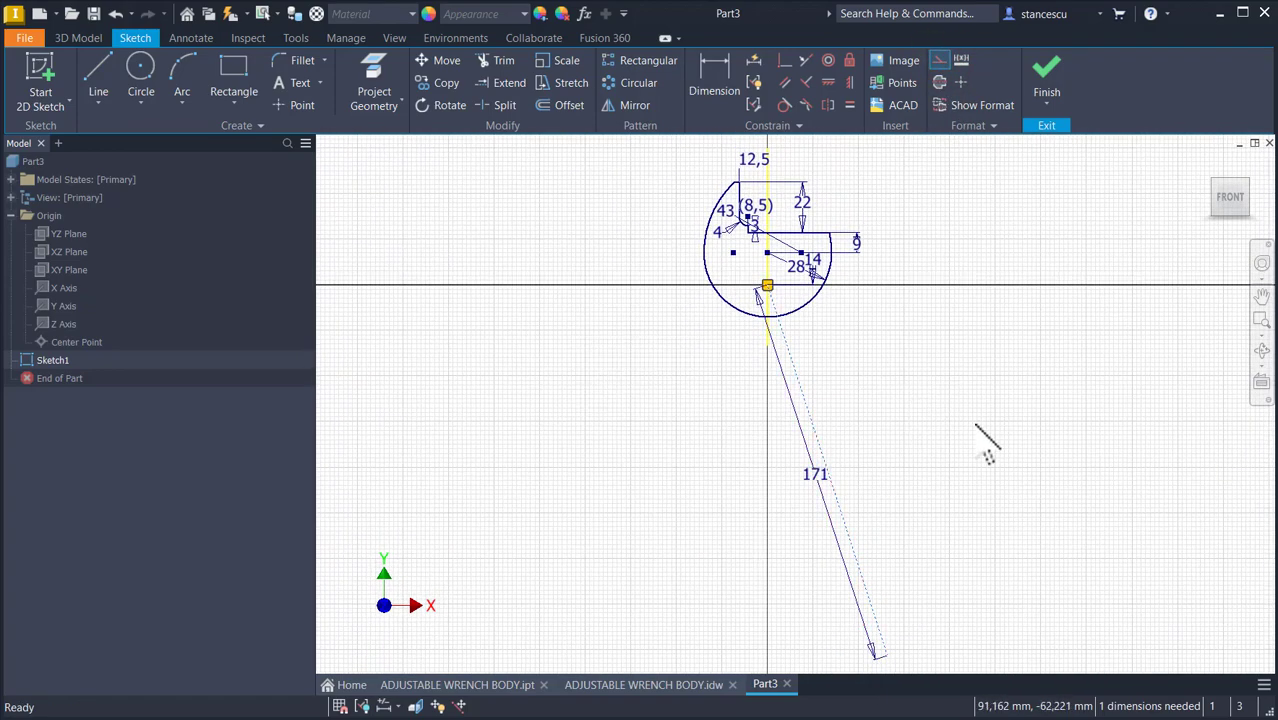
Step: Move the 171 mm dimension to the opposite side of the slanted handle centerline, clear of the handle area
{"action": "key", "text": "Escape"}
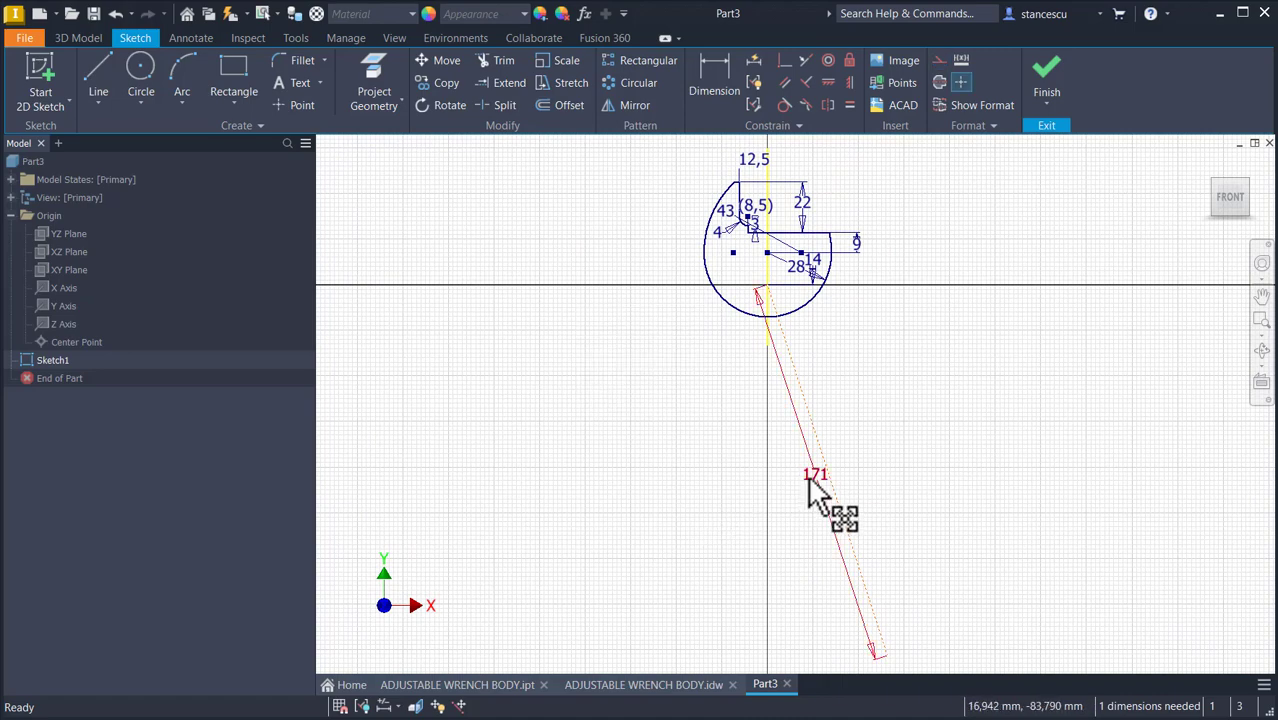
{"action": "left_click", "coordinate": [808, 476]}
{"action": "left_click", "coordinate": [900, 452]}
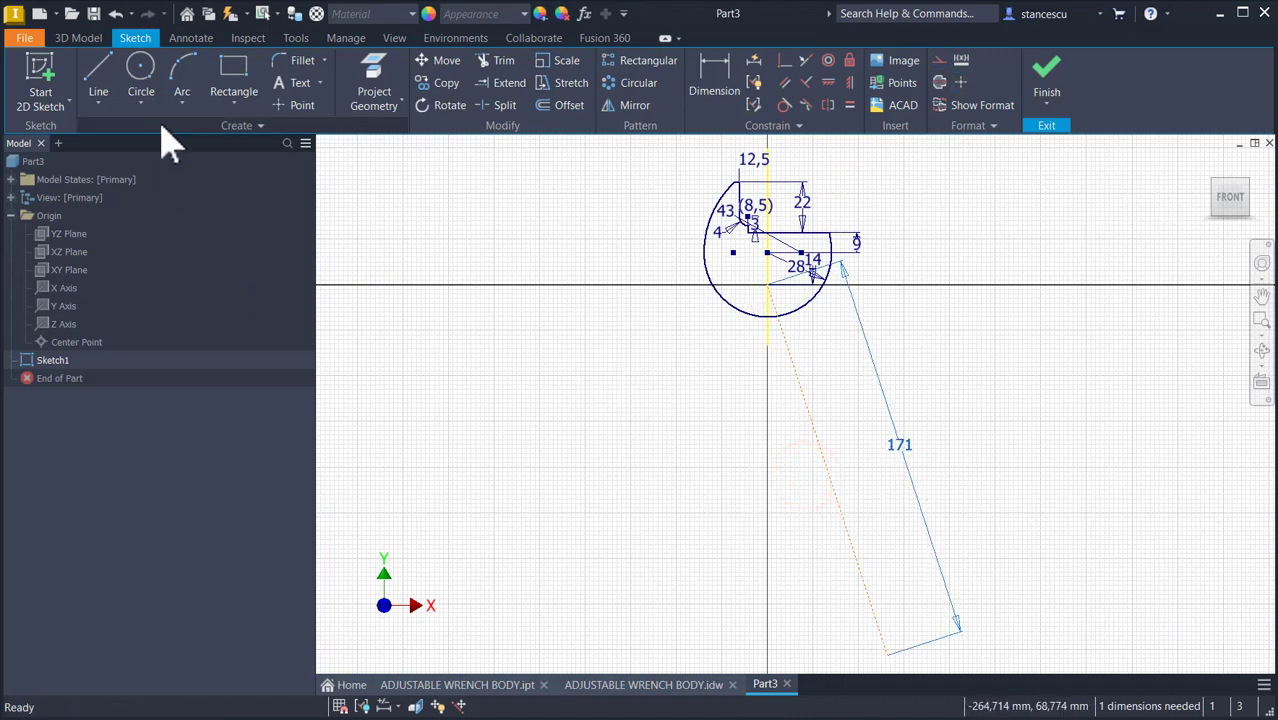
Step: Sketch the handle's U-shaped lower end around the centerline: a left line about 79 mm long, a tangent arc and a right line about 76 mm long
{"action": "left_click", "coordinate": [104, 84]}
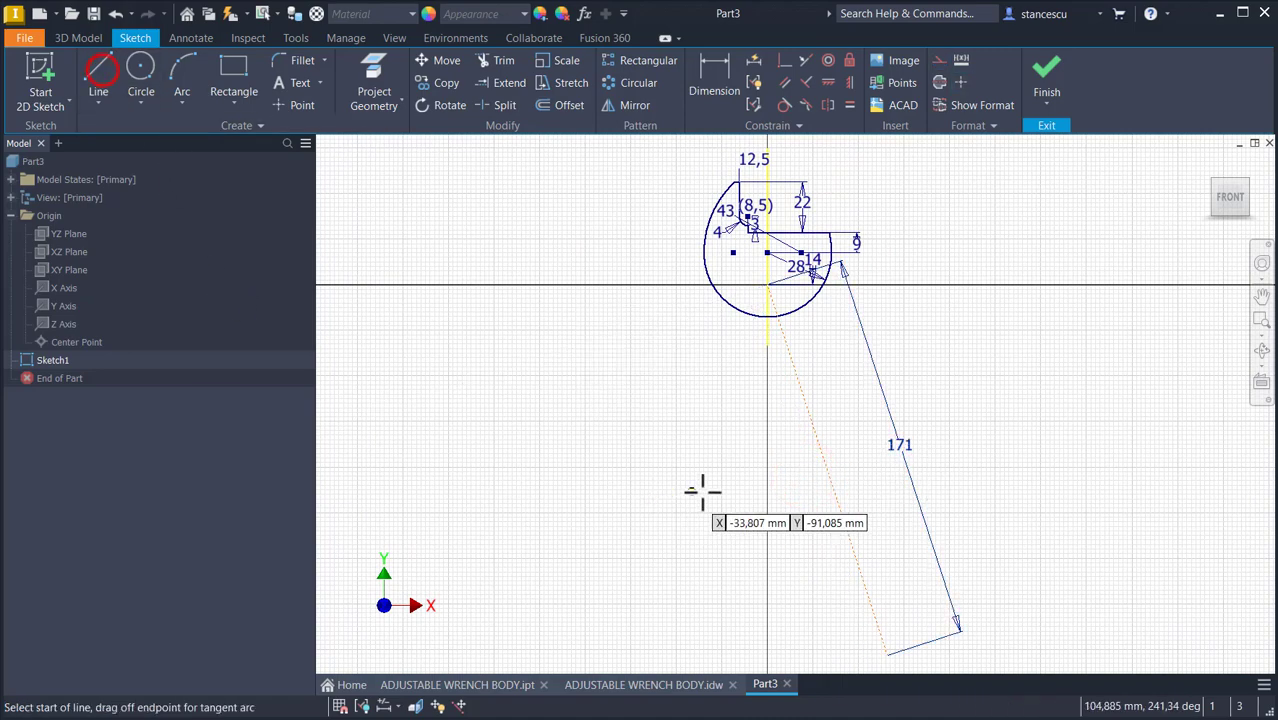
{"action": "left_click", "coordinate": [789, 499]}
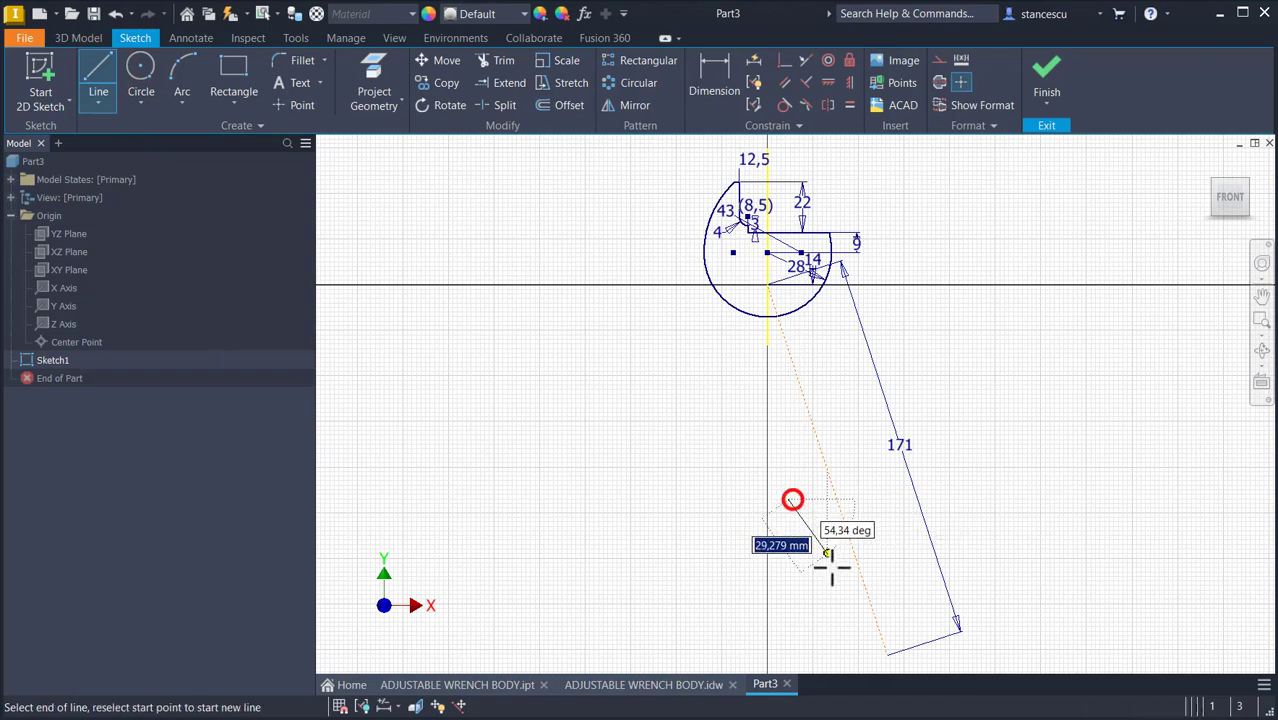
{"action": "middle_click_drag", "start_coordinate": [856, 645], "coordinate": [851, 566]}
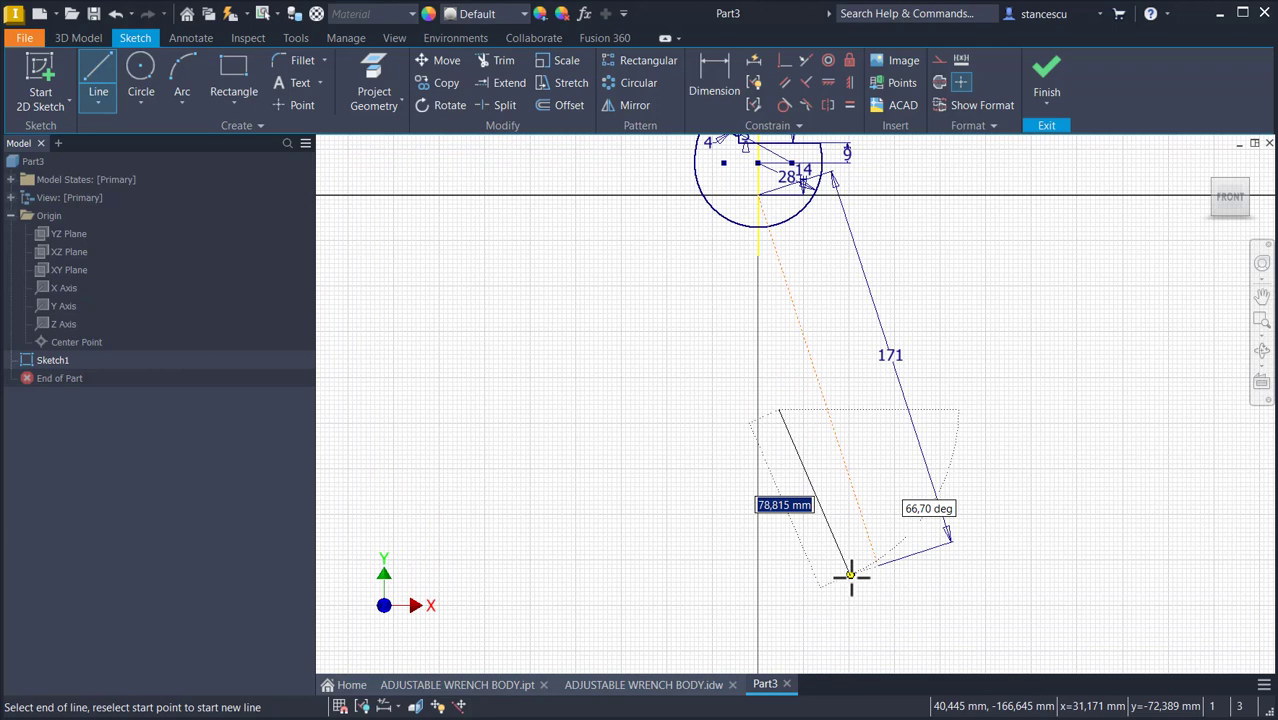
{"action": "left_click", "coordinate": [851, 575]}
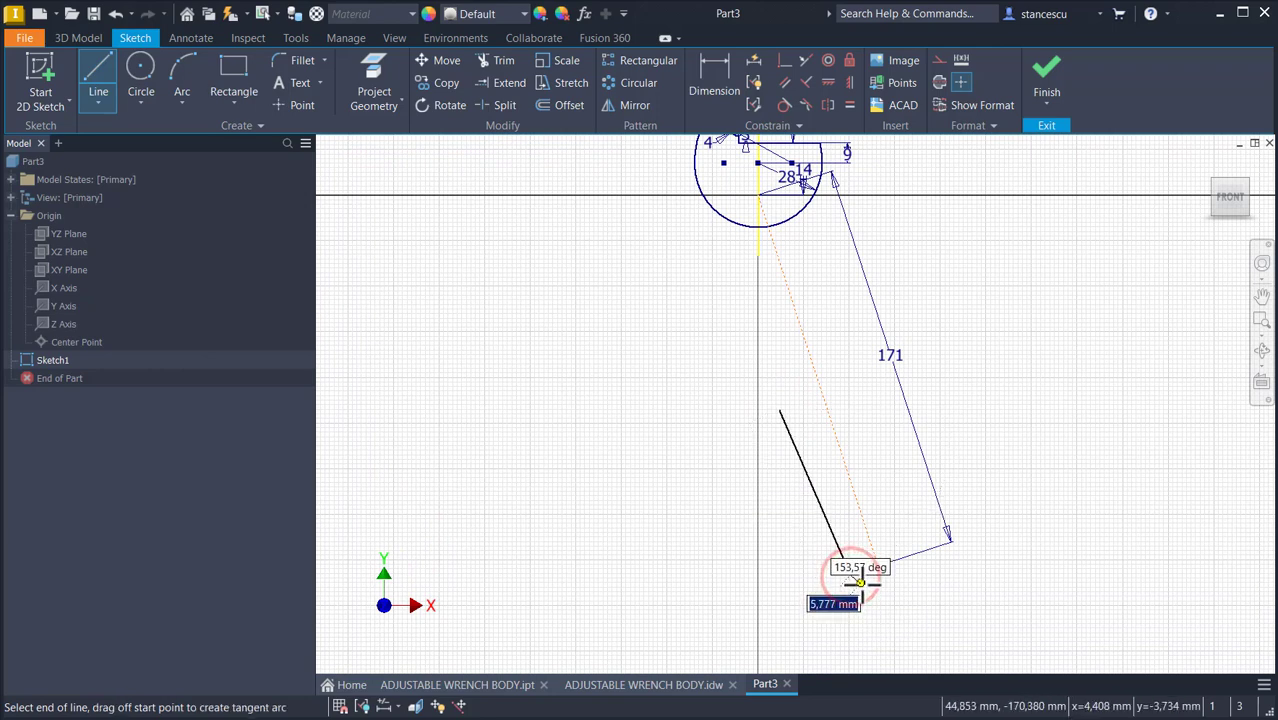
{"action": "left_click_drag", "start_coordinate": [859, 583], "coordinate": [910, 567]}
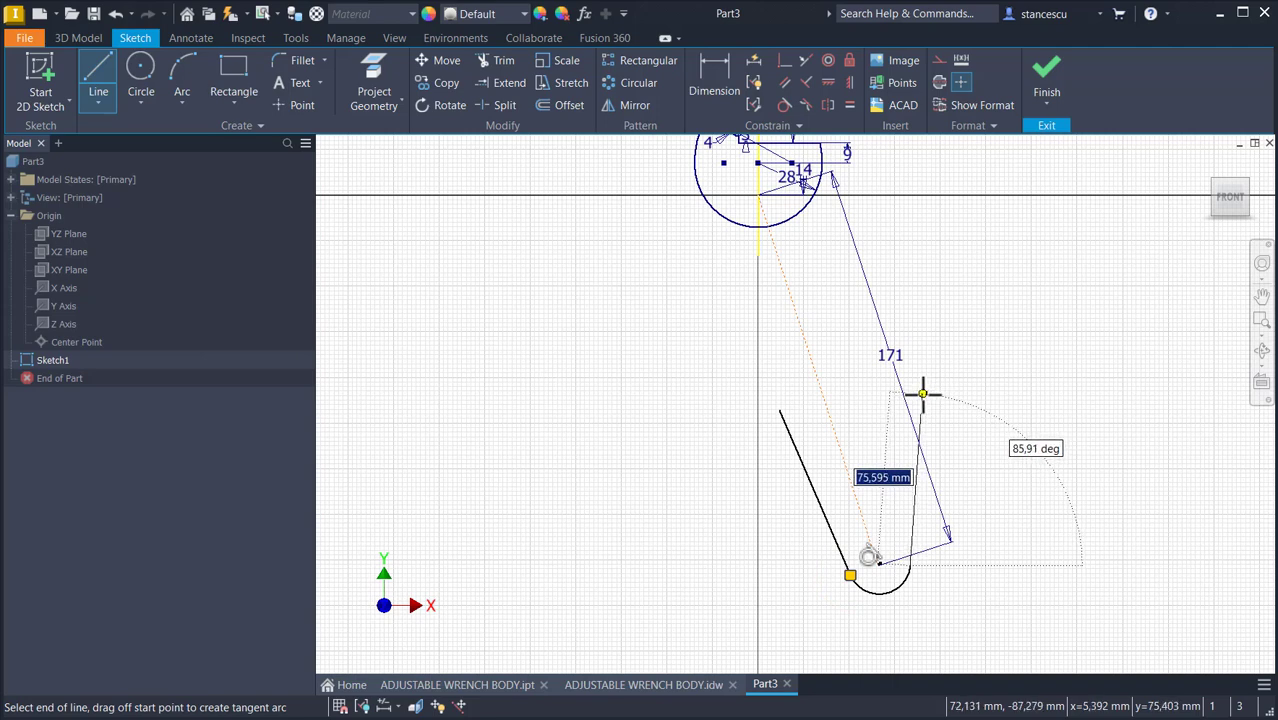
{"action": "left_click", "coordinate": [925, 393]}
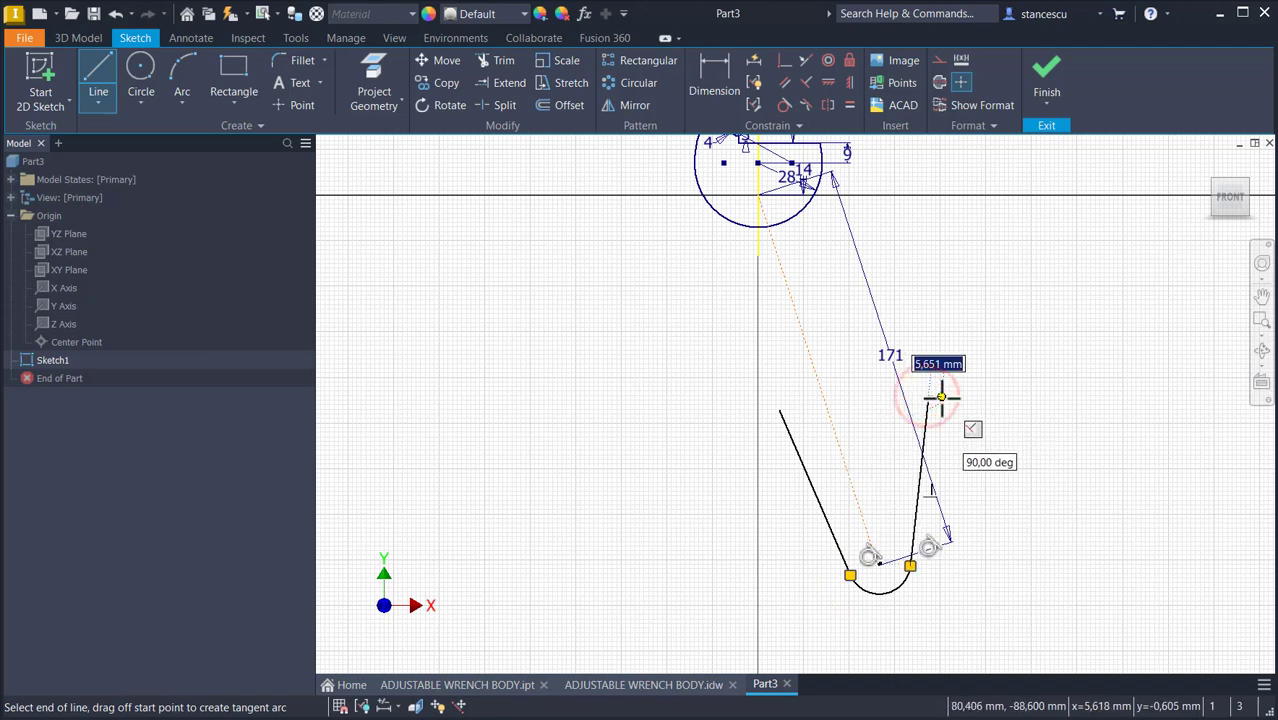
{"action": "key", "text": "Escape"}
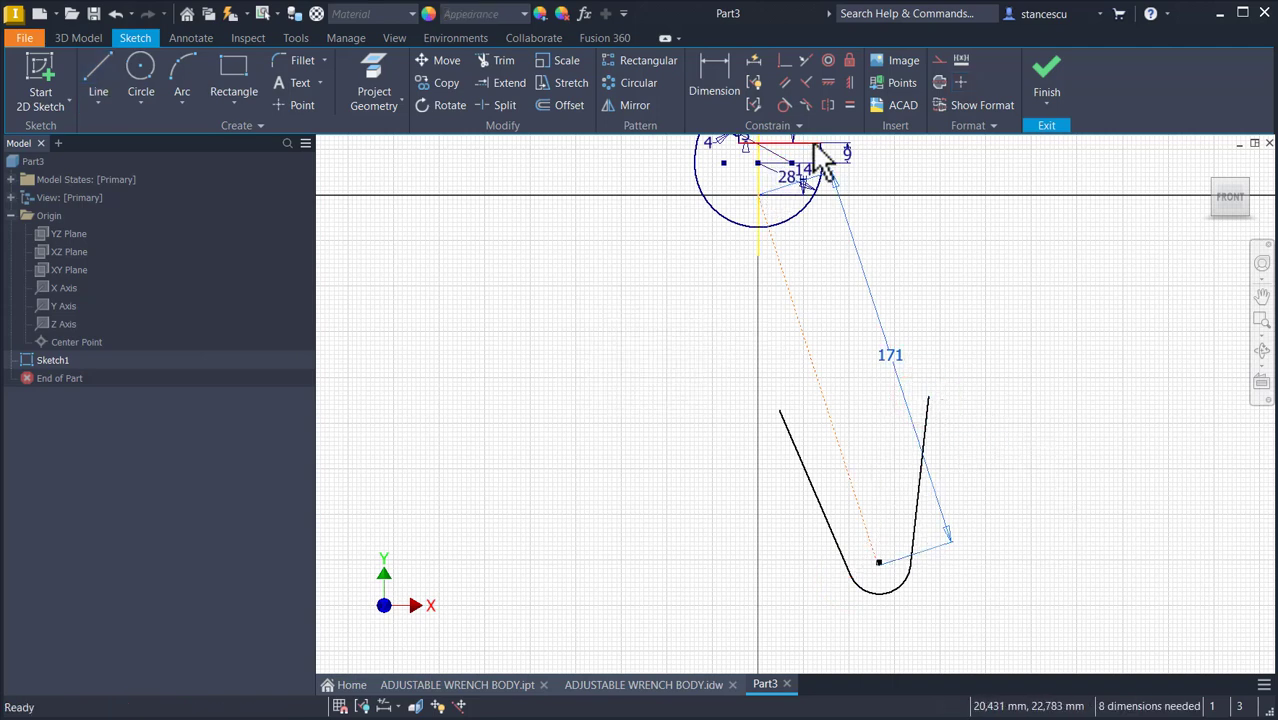
Step: Make the two handle side lines symmetric about the slanted construction centerline
{"action": "left_click", "coordinate": [828, 104]}
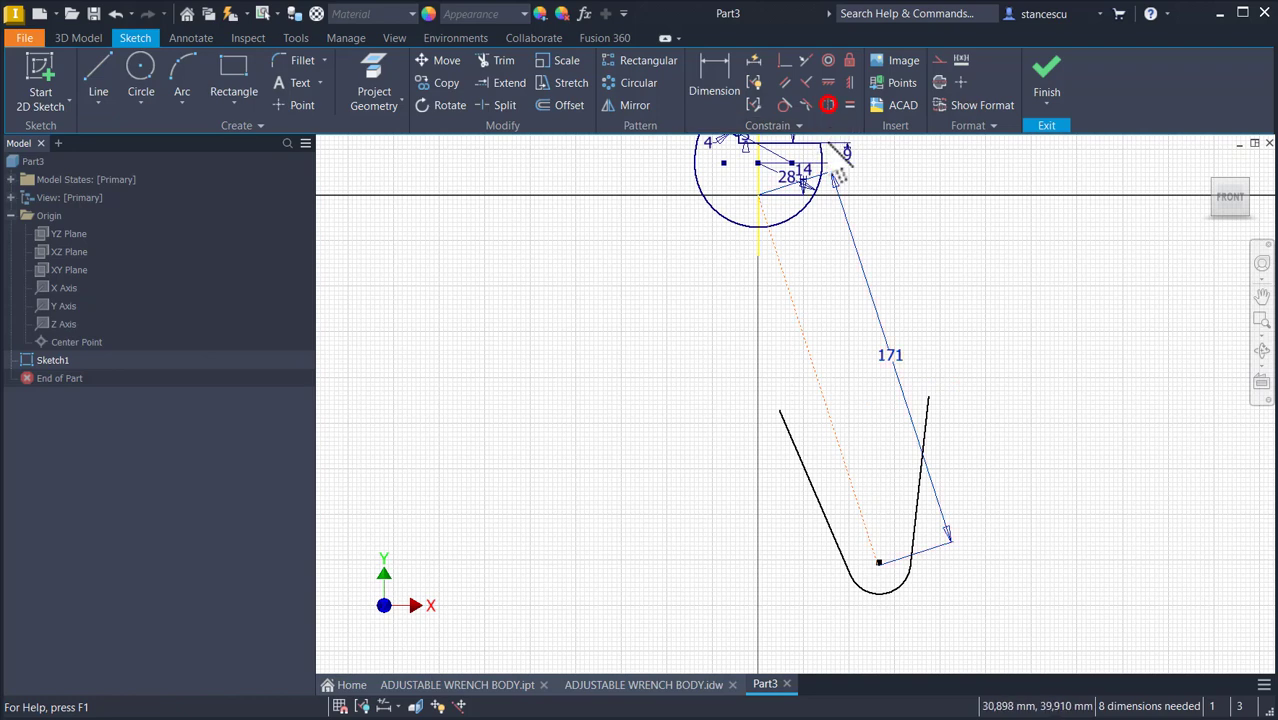
{"action": "left_click", "coordinate": [795, 448]}
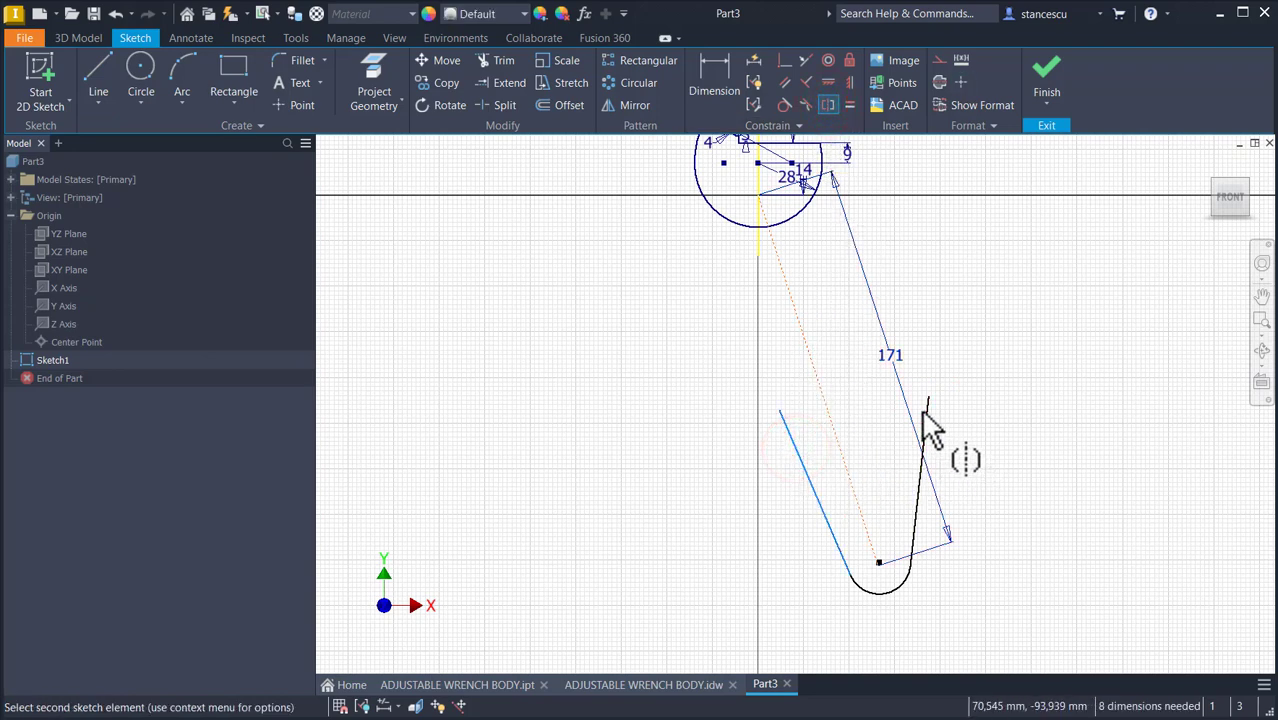
{"action": "left_click", "coordinate": [928, 412]}
{"action": "left_click", "coordinate": [836, 437]}
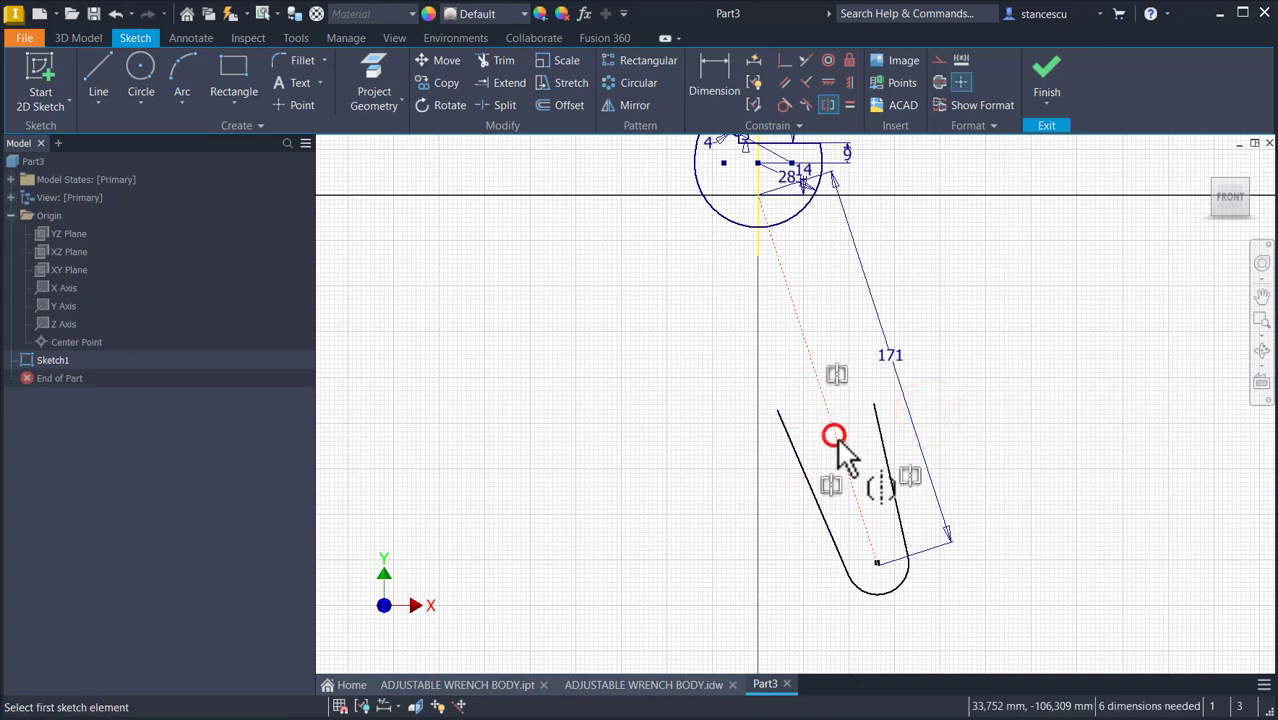
Step: Make the center point of the handle's end arc coincident with the lower endpoint of the construction centerline
{"action": "left_click", "coordinate": [785, 61]}
{"action": "scroll", "coordinate": [830, 545], "scroll_direction": "up", "scroll_amount": 2}
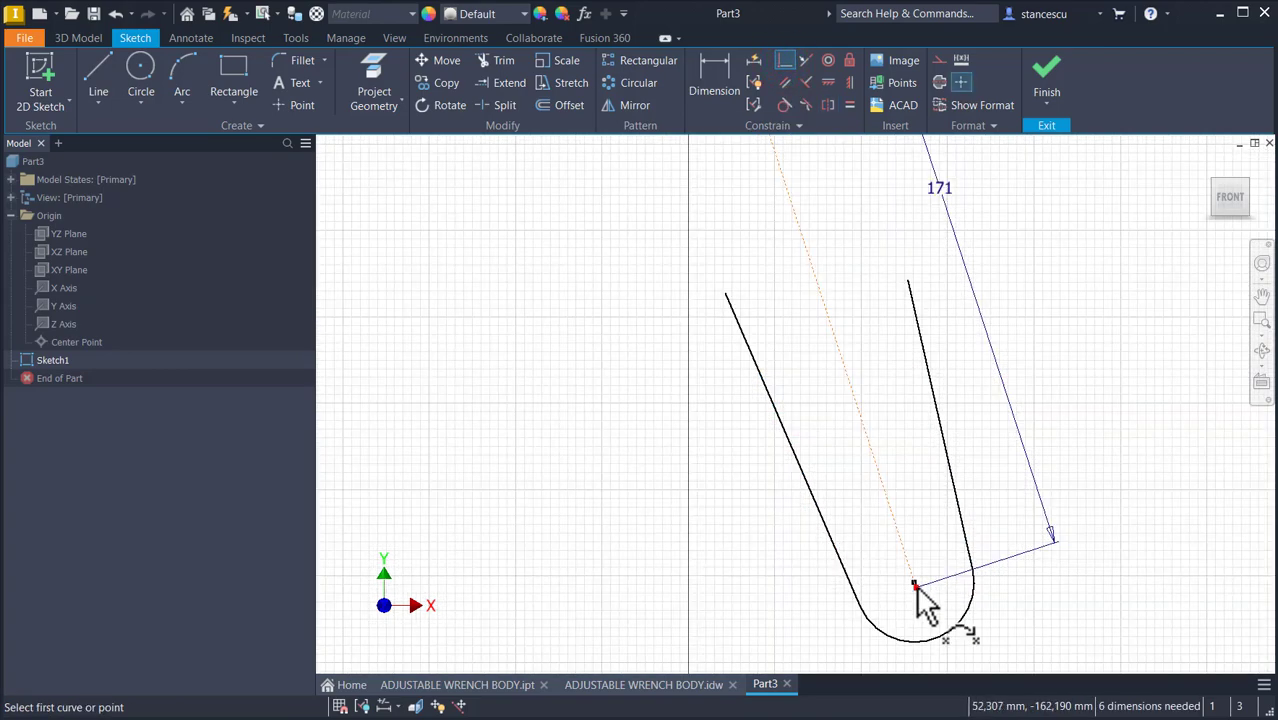
{"action": "left_click", "coordinate": [913, 588]}
{"action": "left_click", "coordinate": [914, 588]}
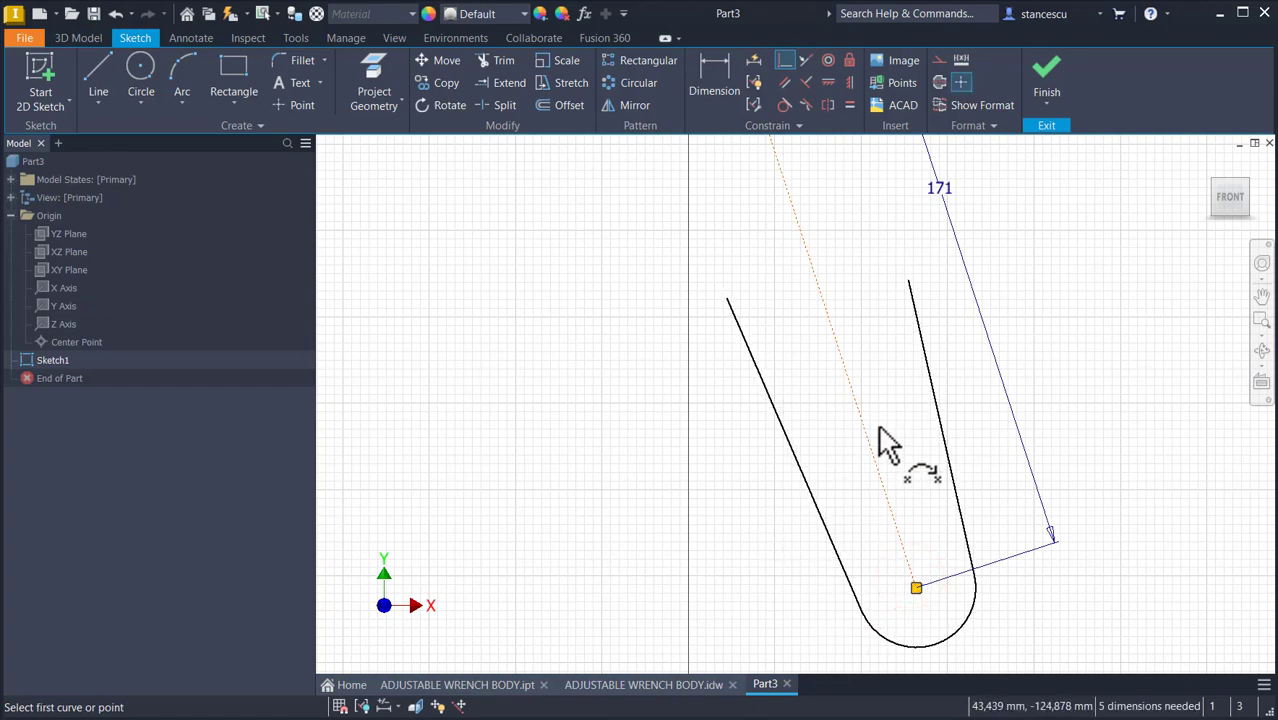
{"action": "scroll", "coordinate": [884, 444], "scroll_direction": "down", "scroll_amount": 2}
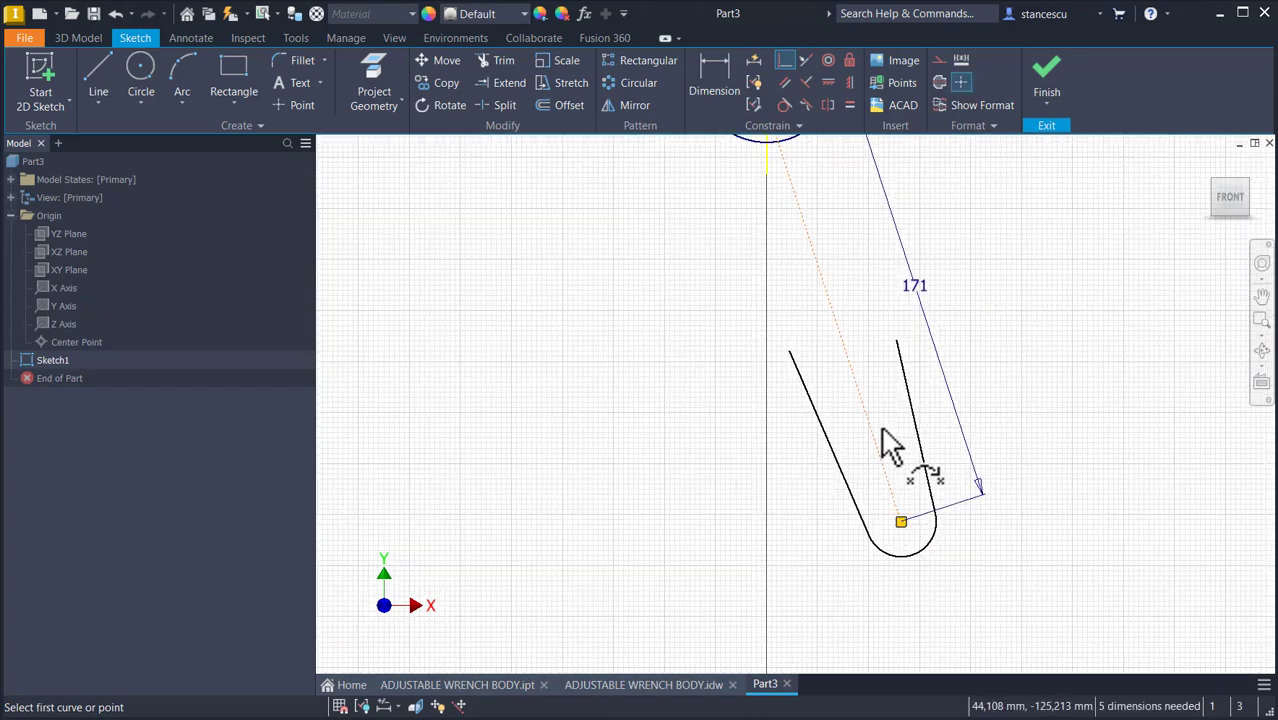
Step: Dimension the horizontal distance from the origin to the handle's end arc center as 70 mm
{"action": "left_click", "coordinate": [720, 58]}
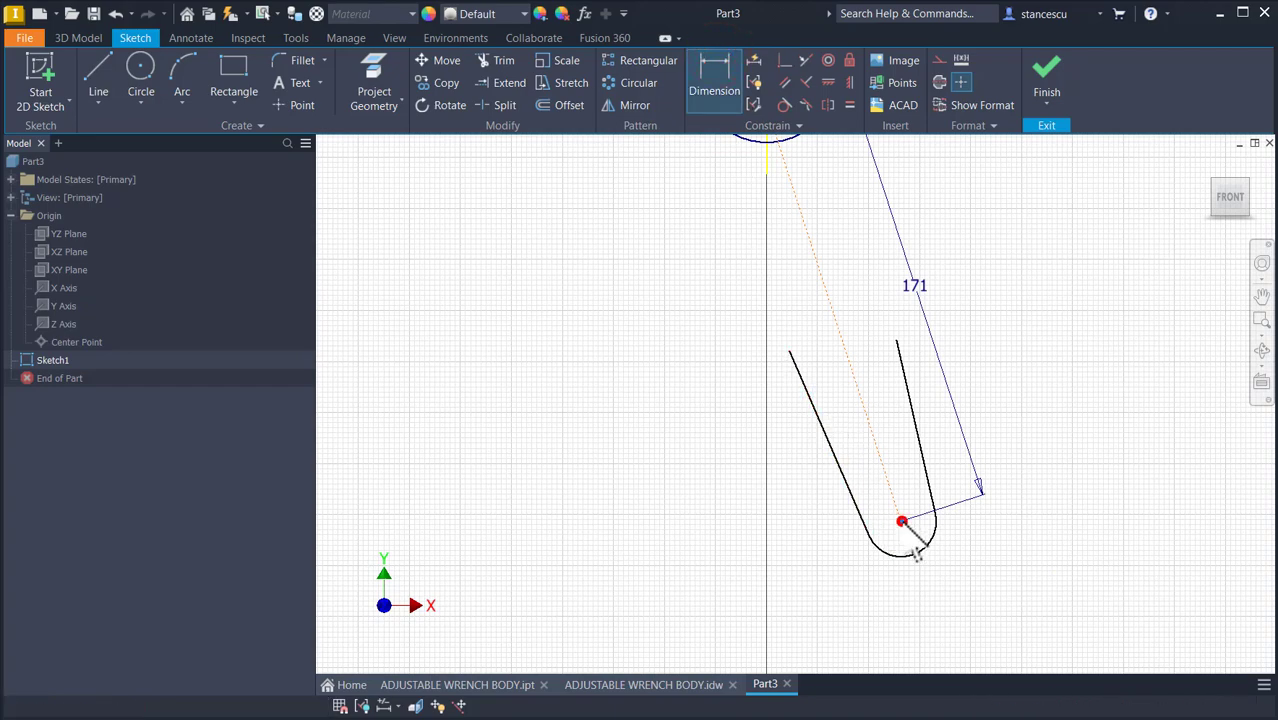
{"action": "middle_click_drag", "start_coordinate": [856, 260], "coordinate": [845, 310]}
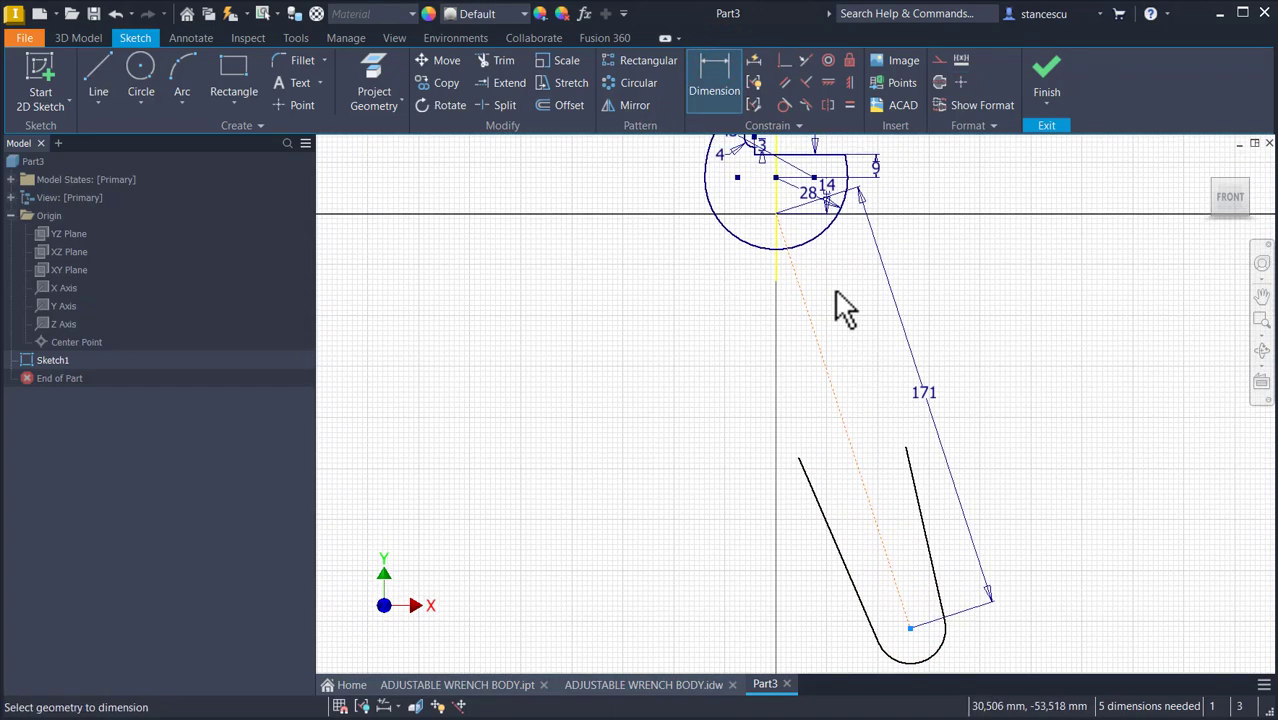
{"action": "left_click", "coordinate": [777, 215]}
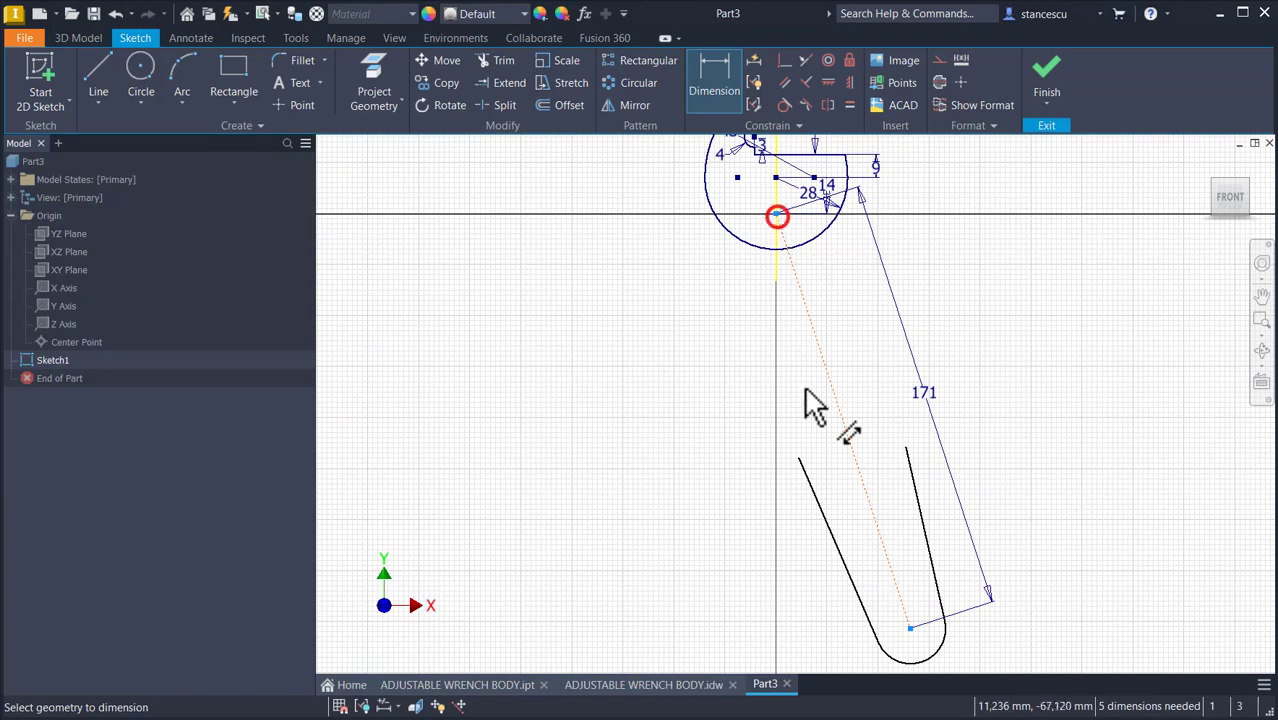
{"action": "middle_click_drag", "start_coordinate": [804, 352], "coordinate": [801, 219]}
{"action": "left_click", "coordinate": [838, 628]}
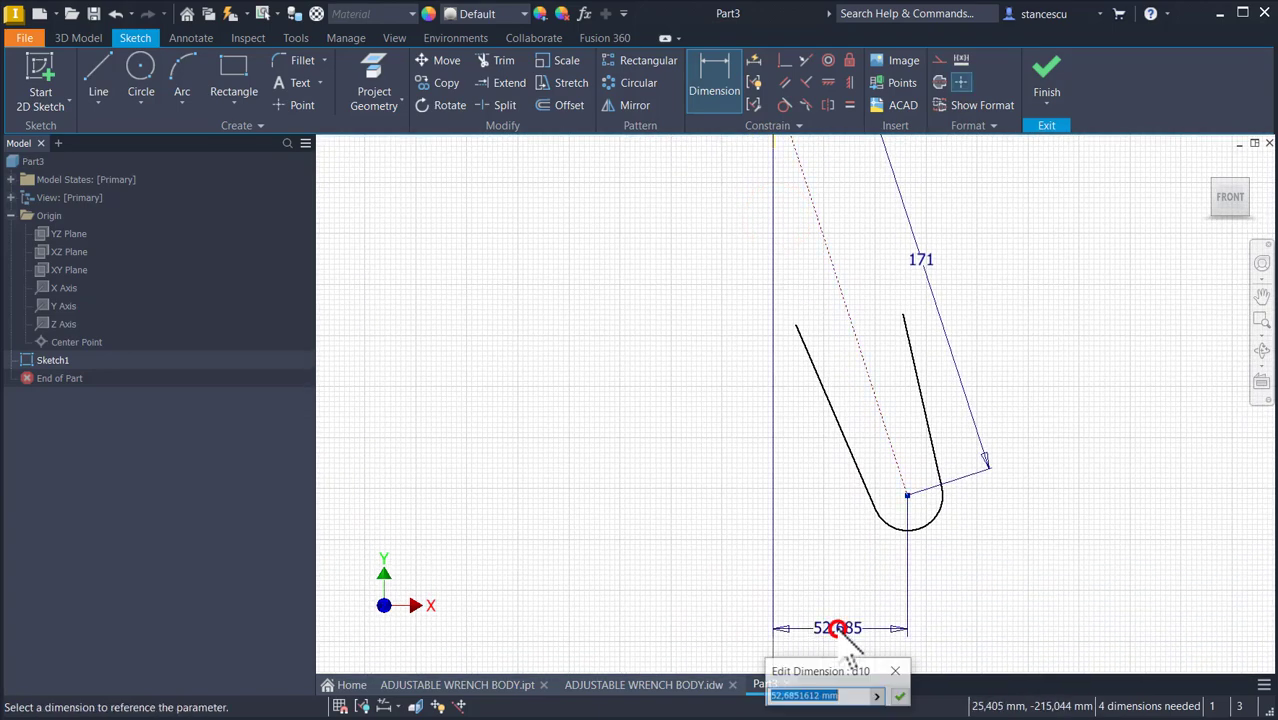
{"action": "type", "text": "70"}
{"action": "key", "text": "Return"}
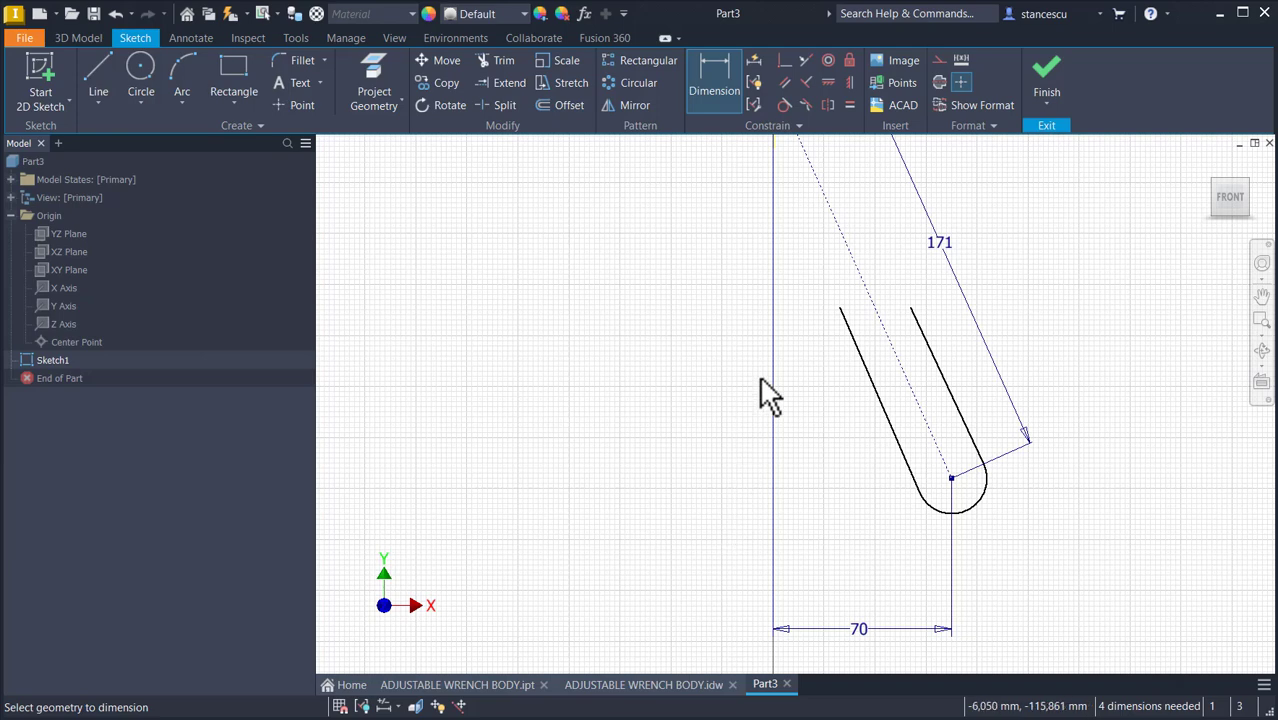
{"action": "key", "text": "Escape"}
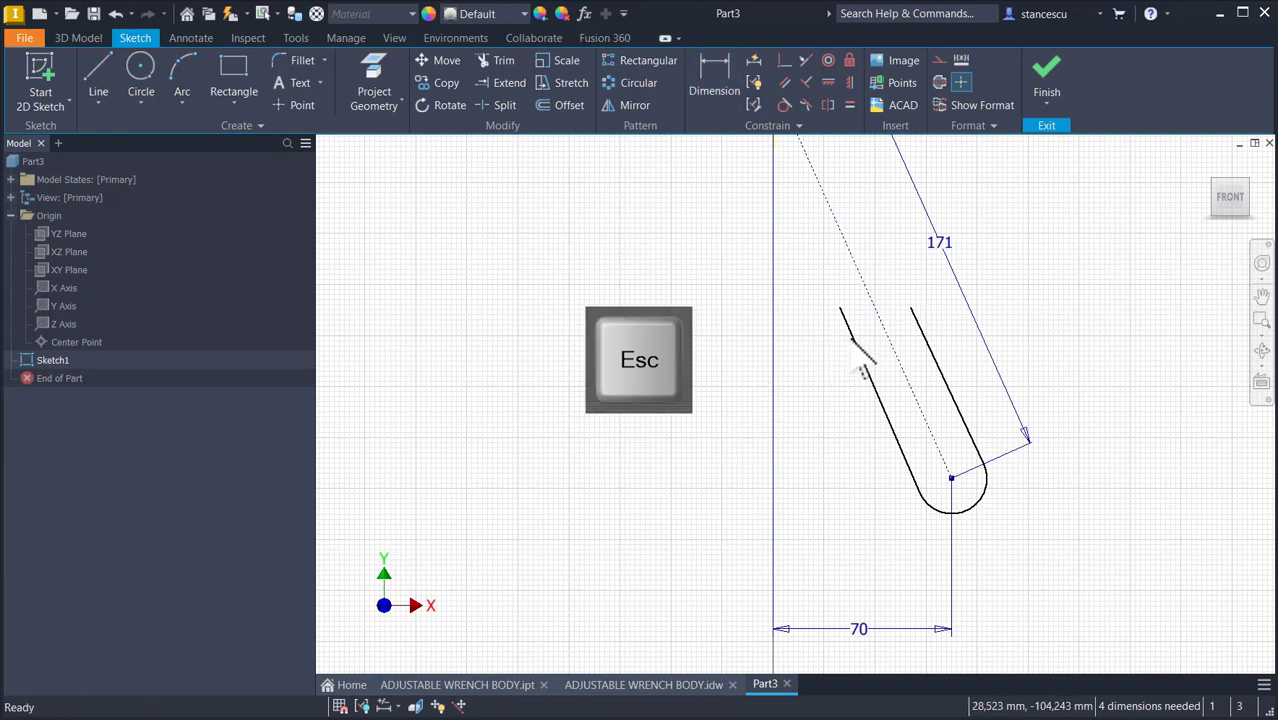
Step: Pull the left side line's upper end outward to taper the handle, and dimension the end arc's radius as 8 mm
{"action": "left_click_drag", "start_coordinate": [839, 308], "coordinate": [822, 325]}
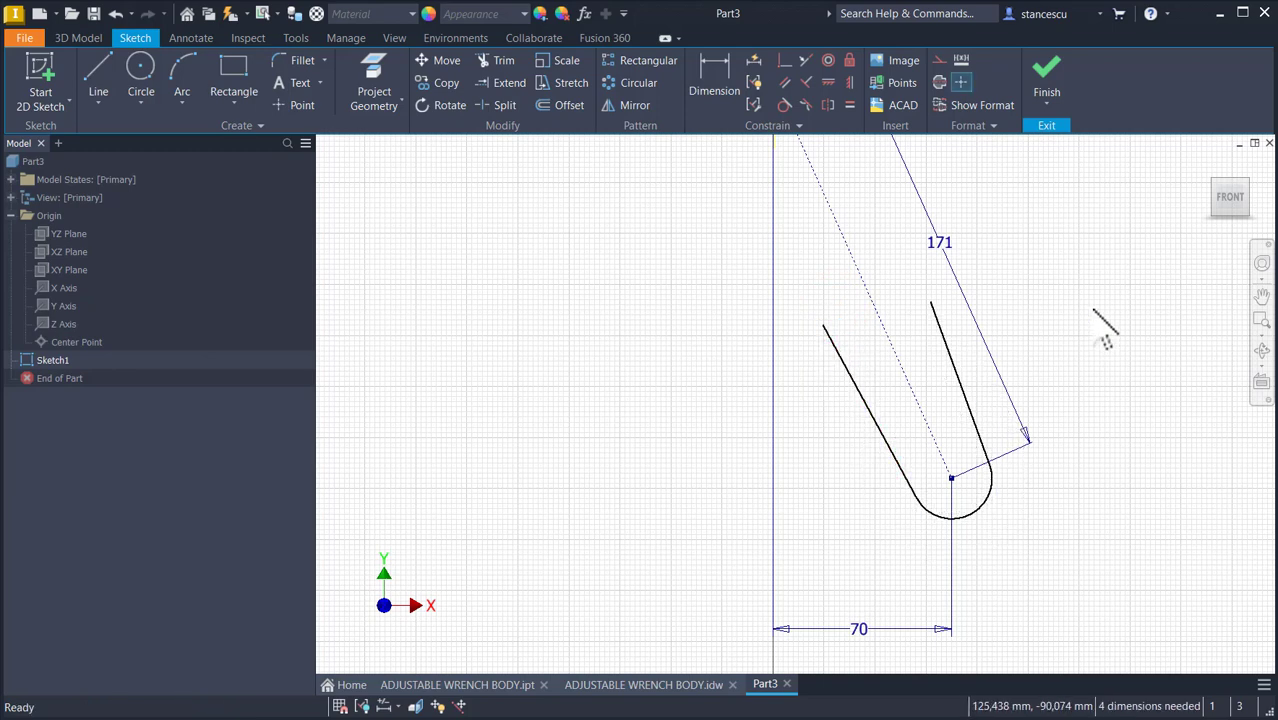
{"action": "left_click", "coordinate": [728, 90]}
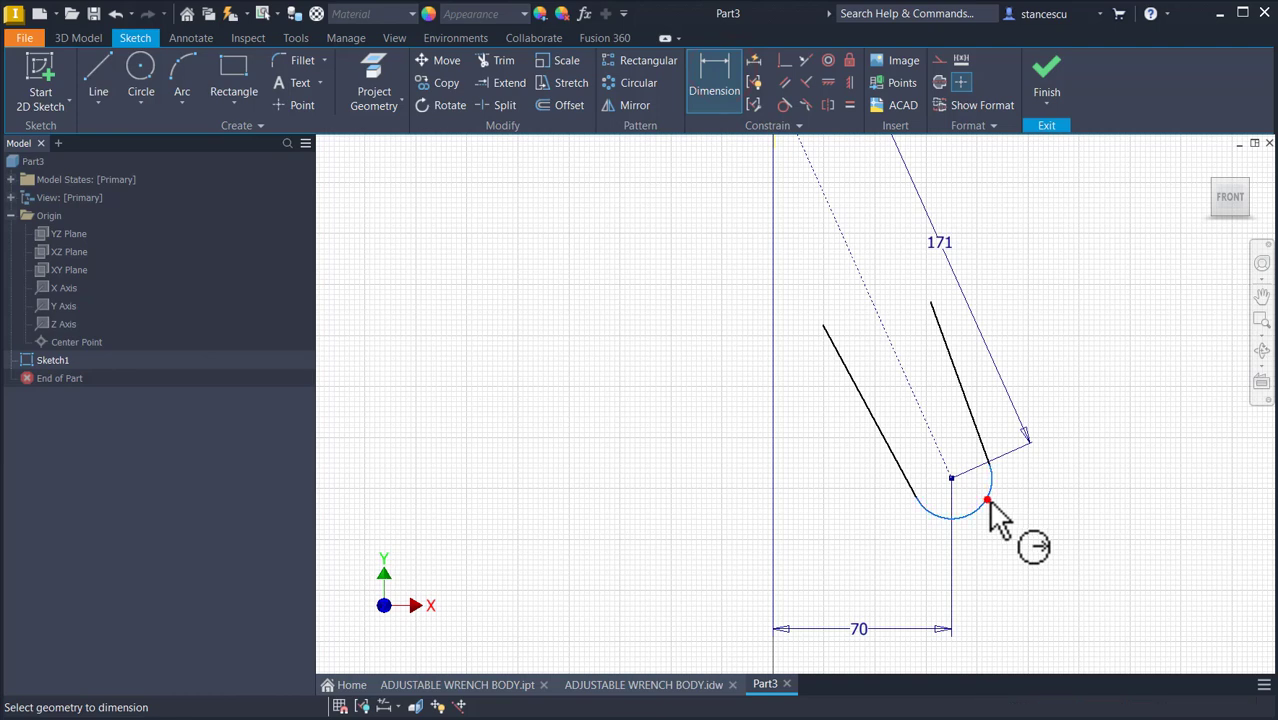
{"action": "left_click", "coordinate": [989, 502]}
{"action": "left_click", "coordinate": [1035, 527]}
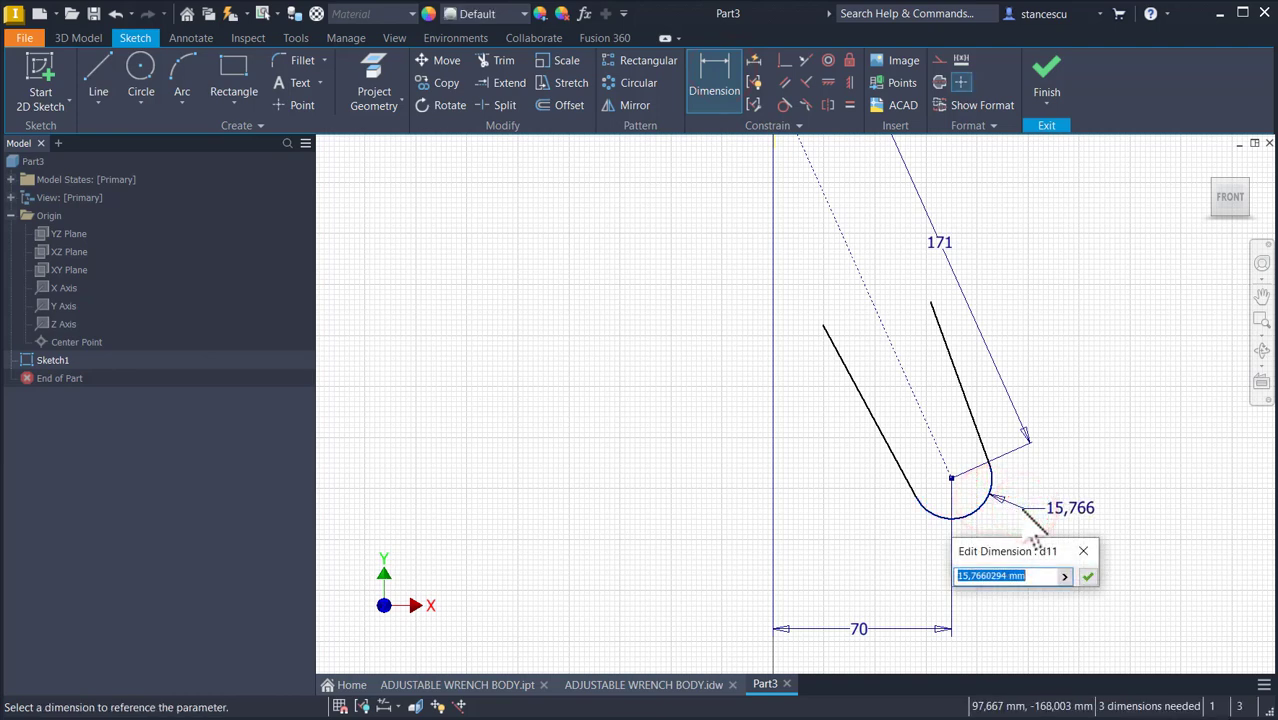
{"action": "key", "text": "Return"}
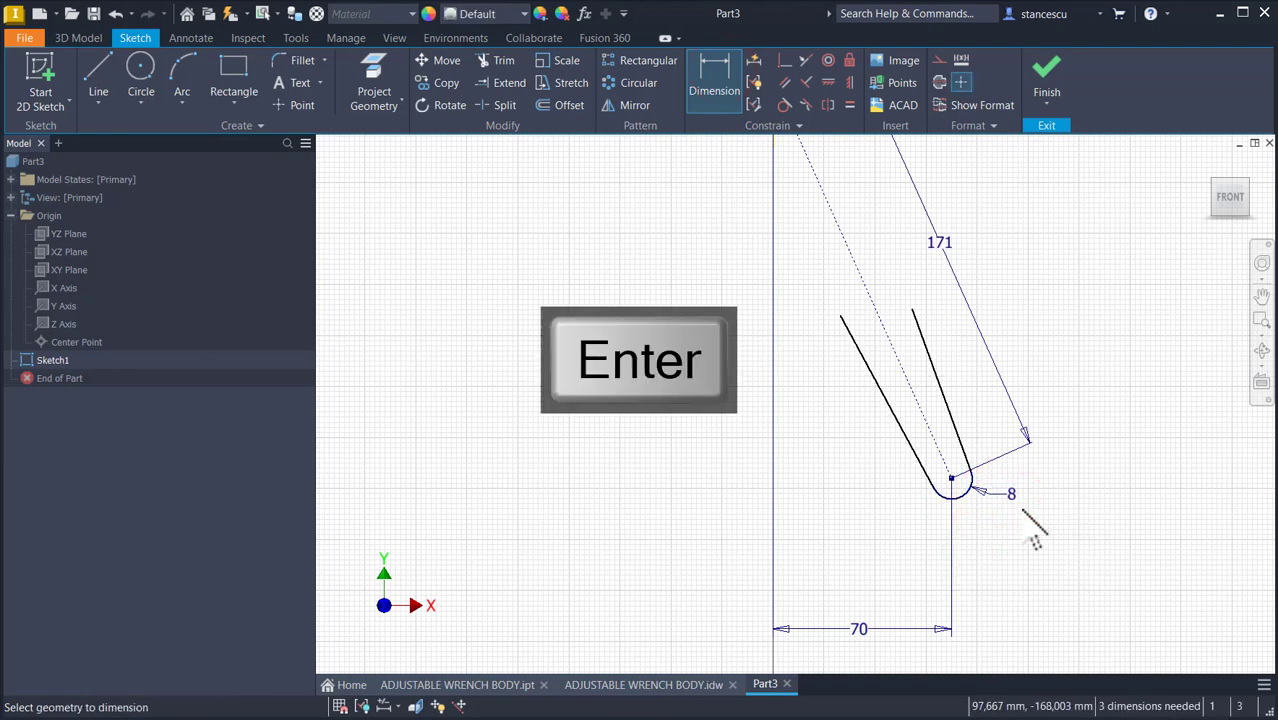
Step: Apply an equal constraint to the left and right side lines of the handle
{"action": "left_click", "coordinate": [849, 104]}
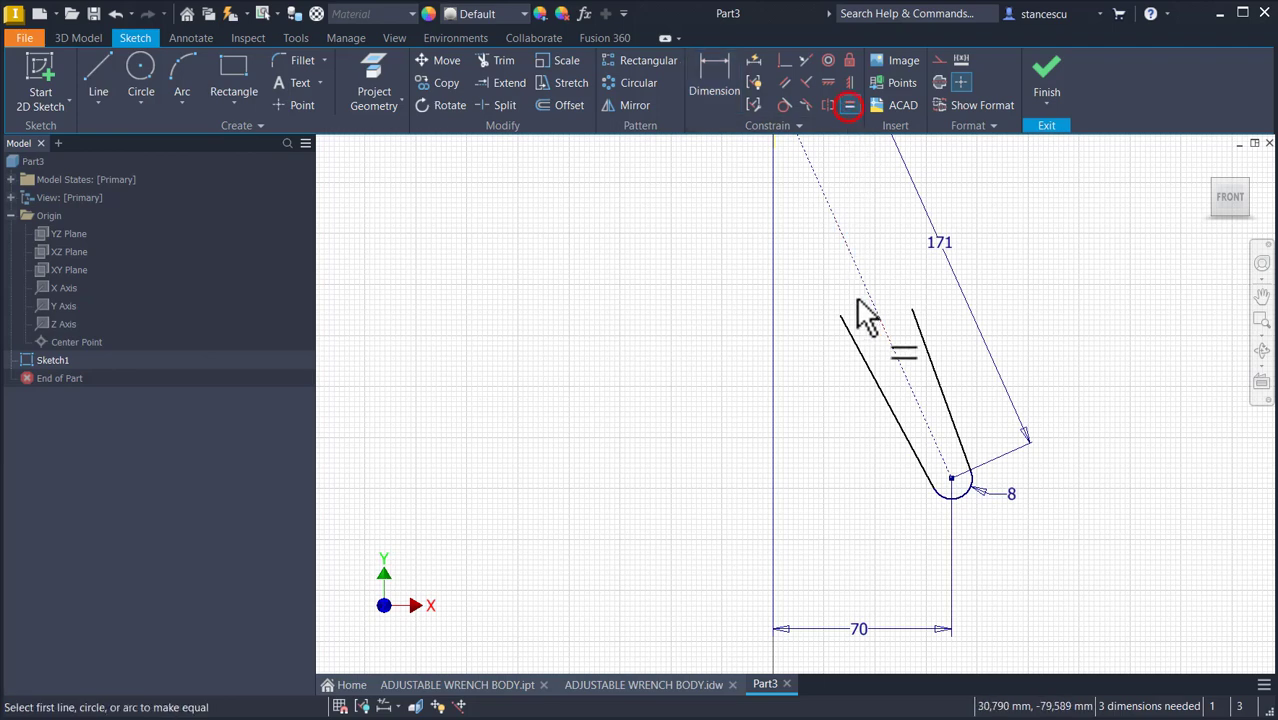
{"action": "left_click", "coordinate": [857, 349]}
{"action": "left_click", "coordinate": [921, 338]}
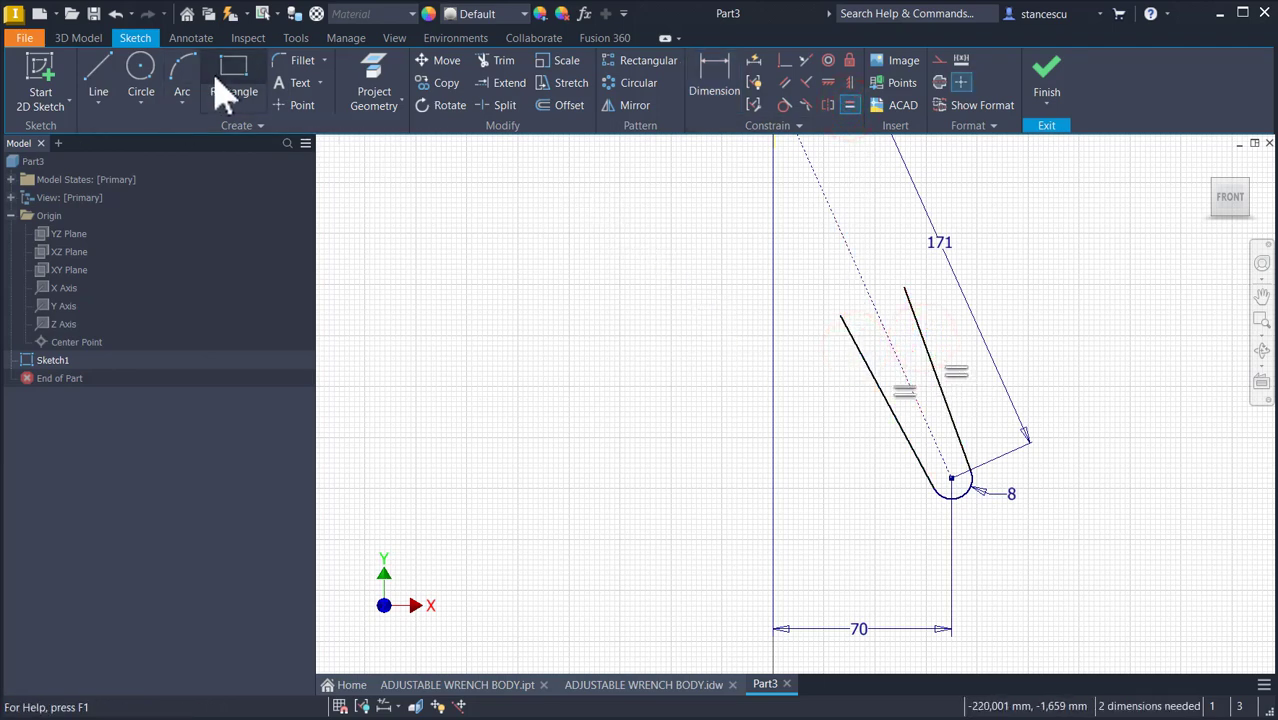
Step: Draw a line joining the open upper ends of the two handle side lines and convert it to construction geometry
{"action": "left_click", "coordinate": [108, 74]}
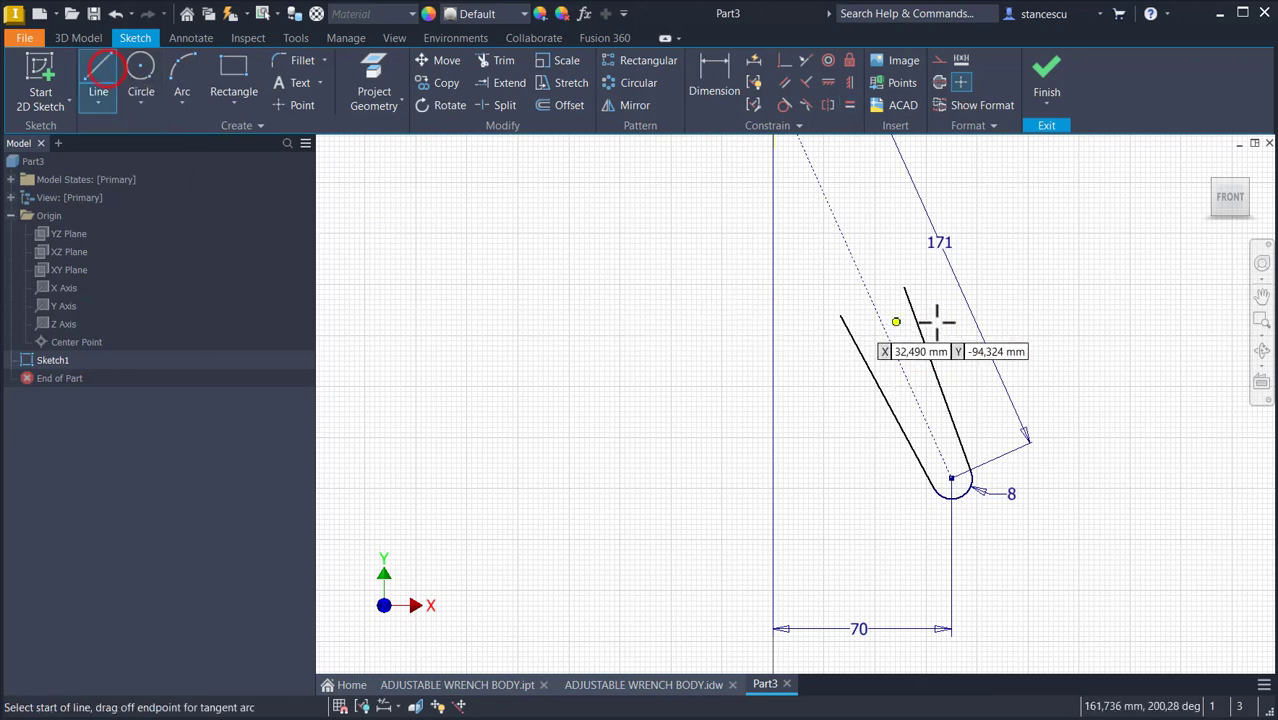
{"action": "left_click", "coordinate": [840, 318]}
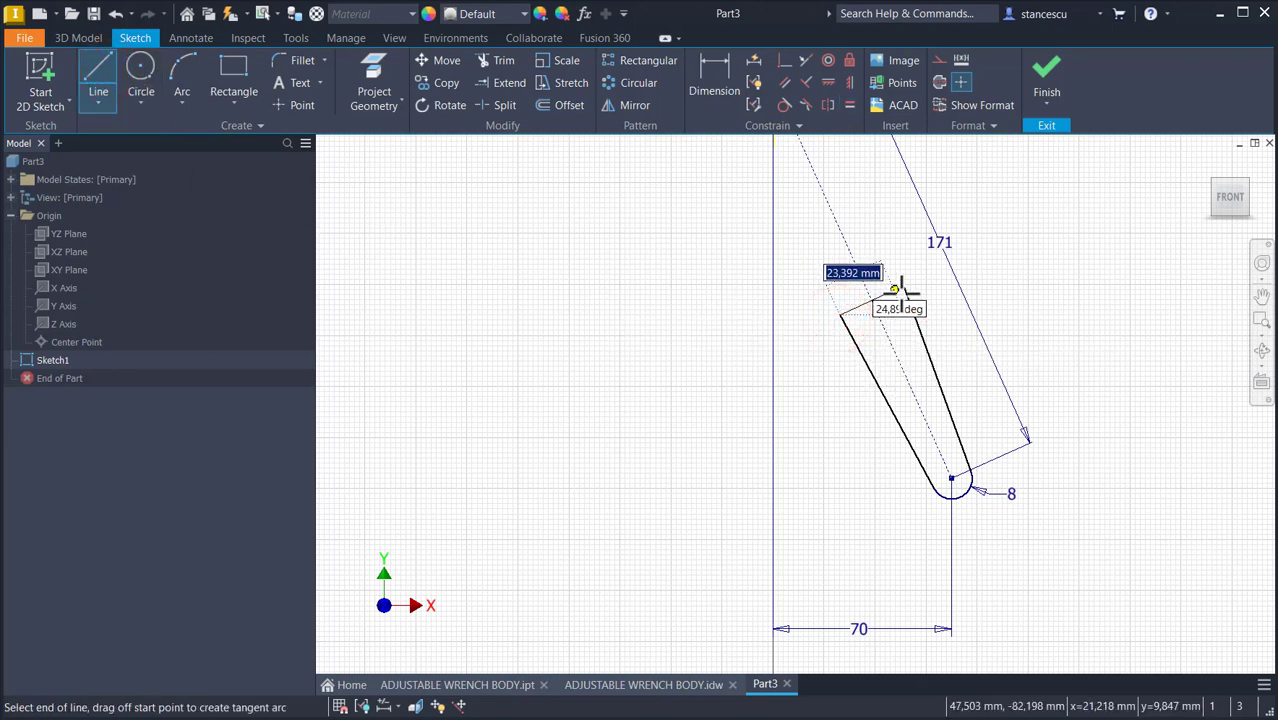
{"action": "left_click", "coordinate": [903, 287]}
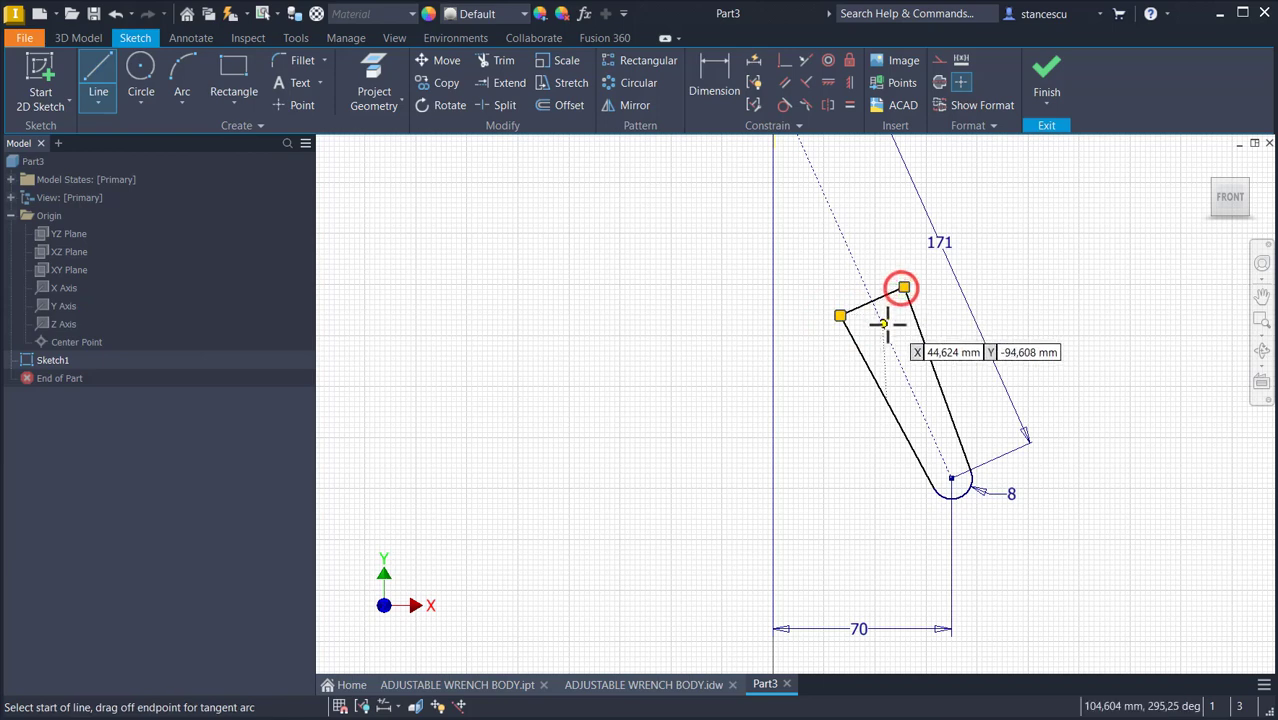
{"action": "key", "text": "Escape"}
{"action": "left_click", "coordinate": [893, 291]}
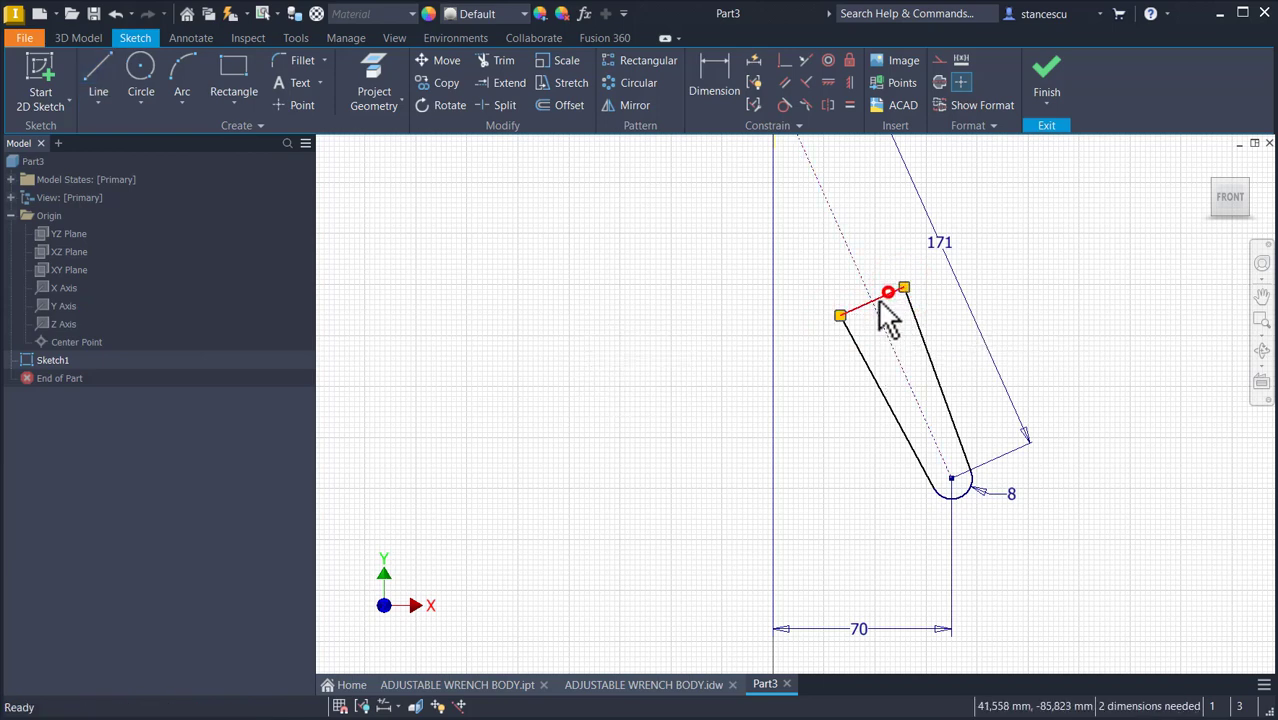
{"action": "left_click", "coordinate": [938, 60]}
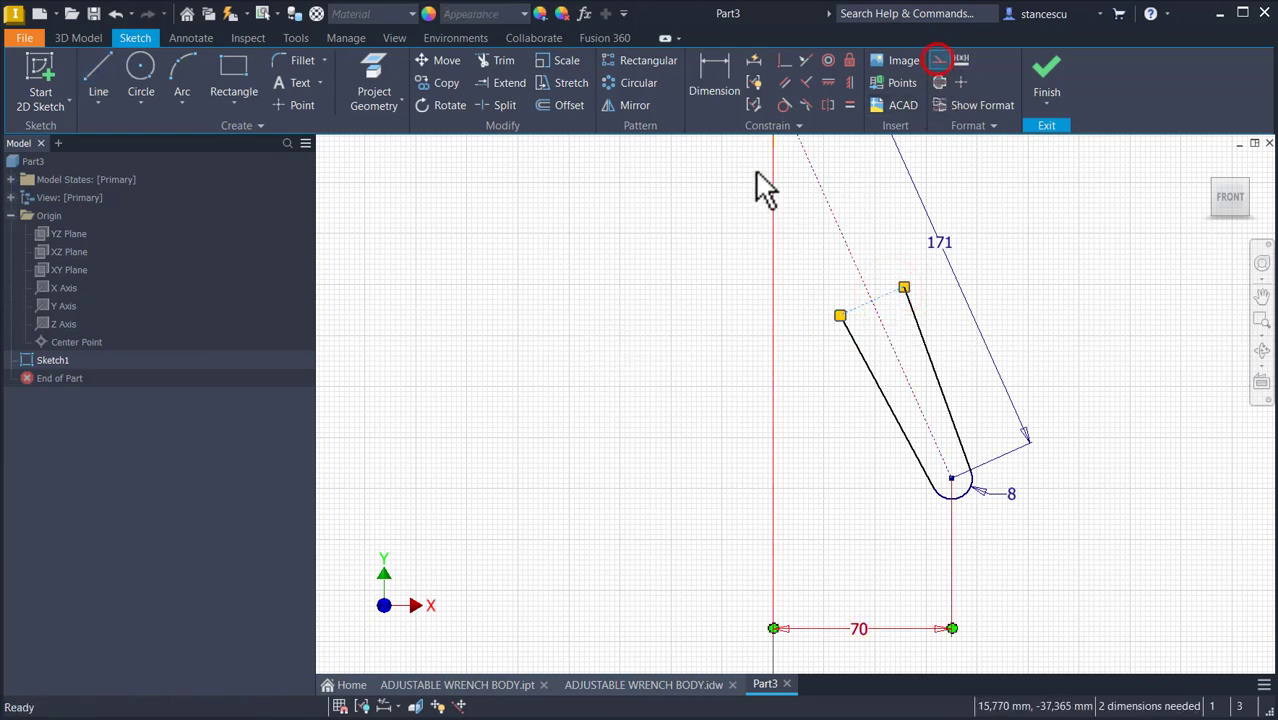
Step: Dimension the distance from the construction line across the handle's open end to the end arc's center as 80 mm
{"action": "left_click", "coordinate": [716, 70]}
{"action": "left_click", "coordinate": [880, 293]}
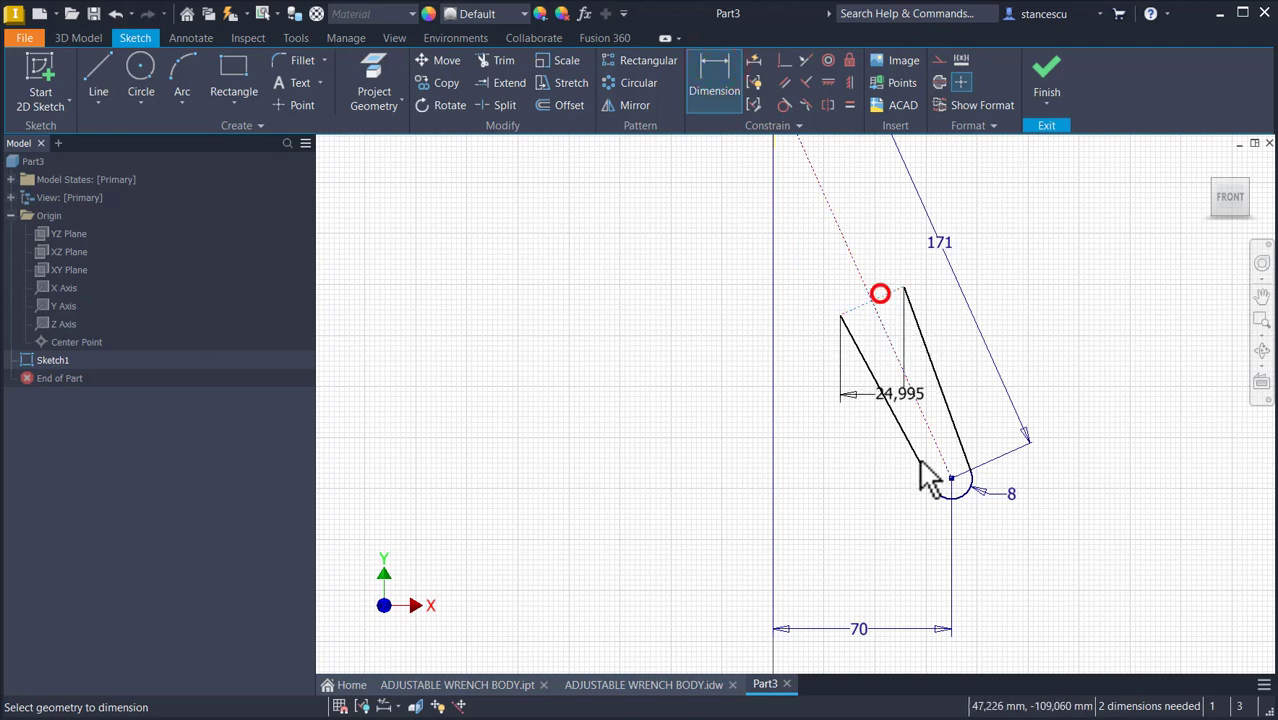
{"action": "left_click", "coordinate": [952, 481]}
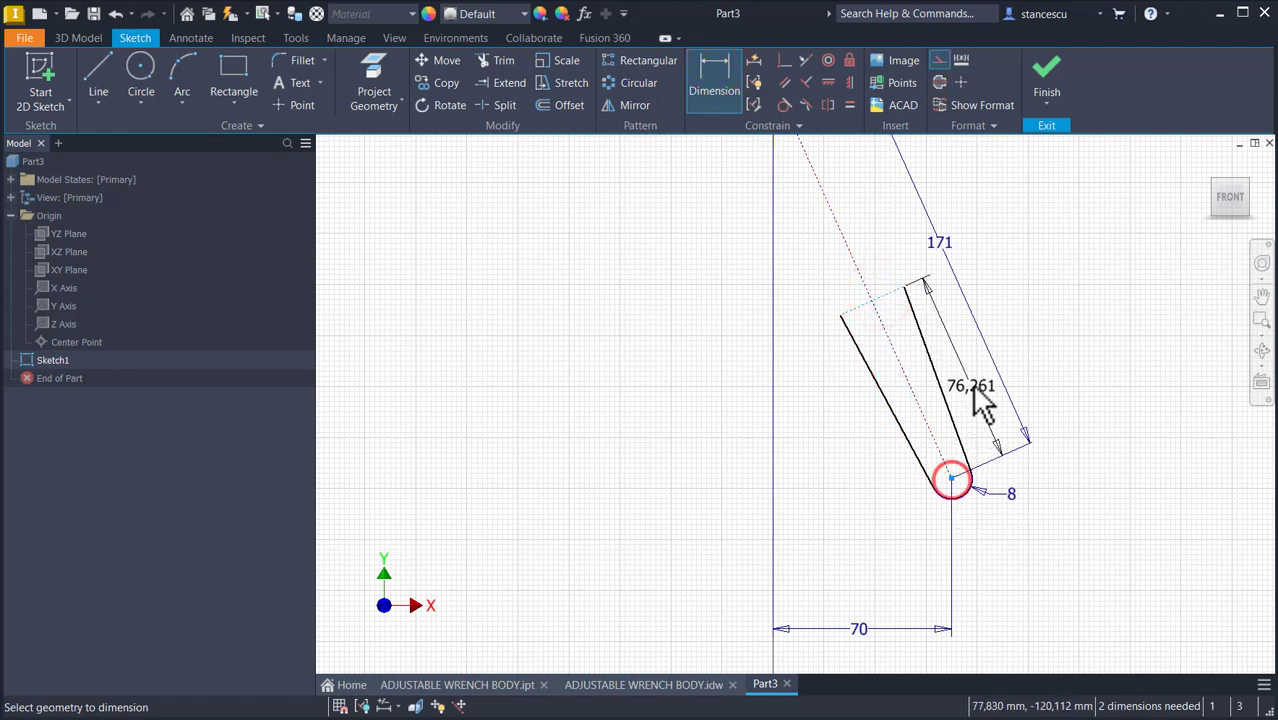
{"action": "left_click", "coordinate": [963, 360]}
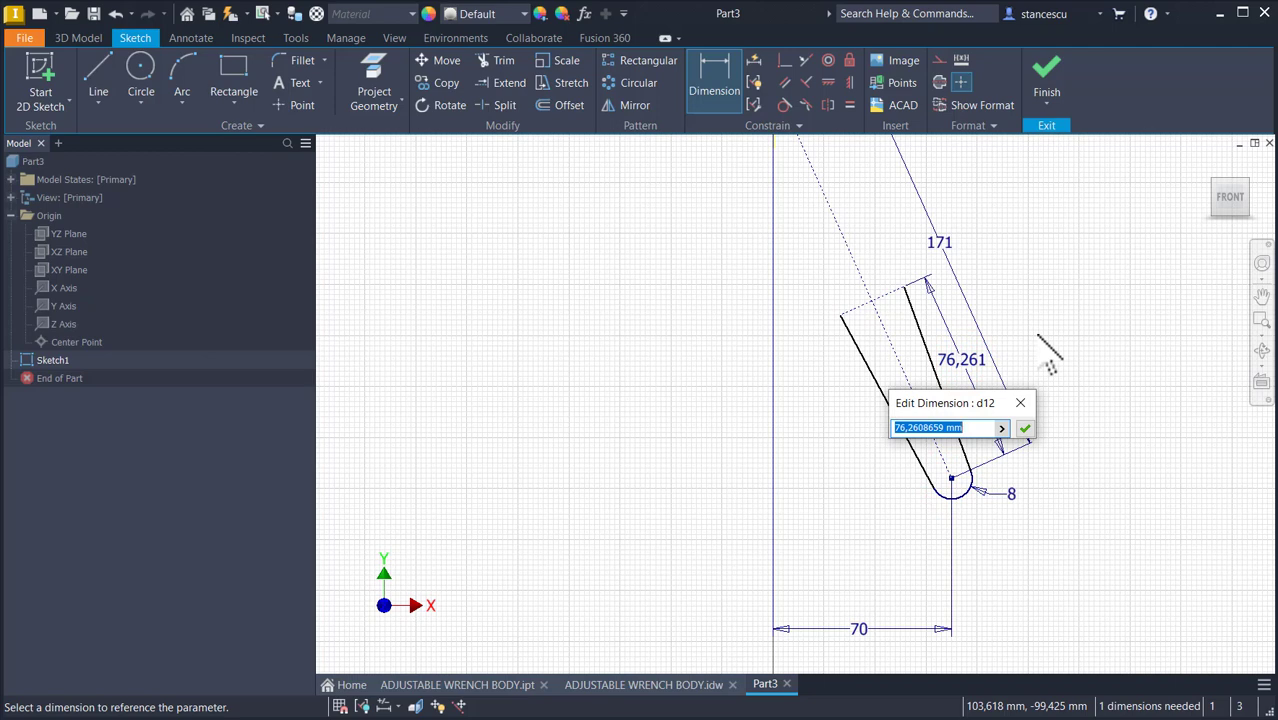
{"action": "key", "text": "Return"}
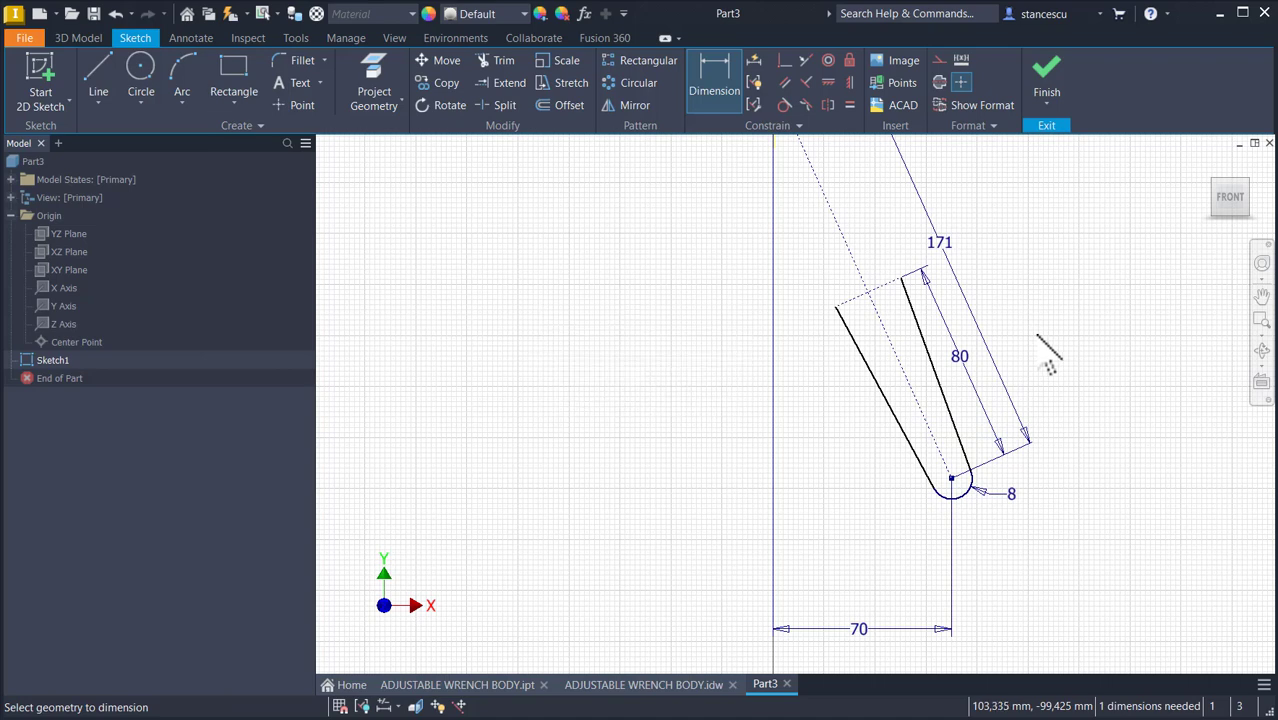
Step: Dimension the length of the construction line joining the two handle side lines as 18 mm
{"action": "left_click", "coordinate": [848, 291]}
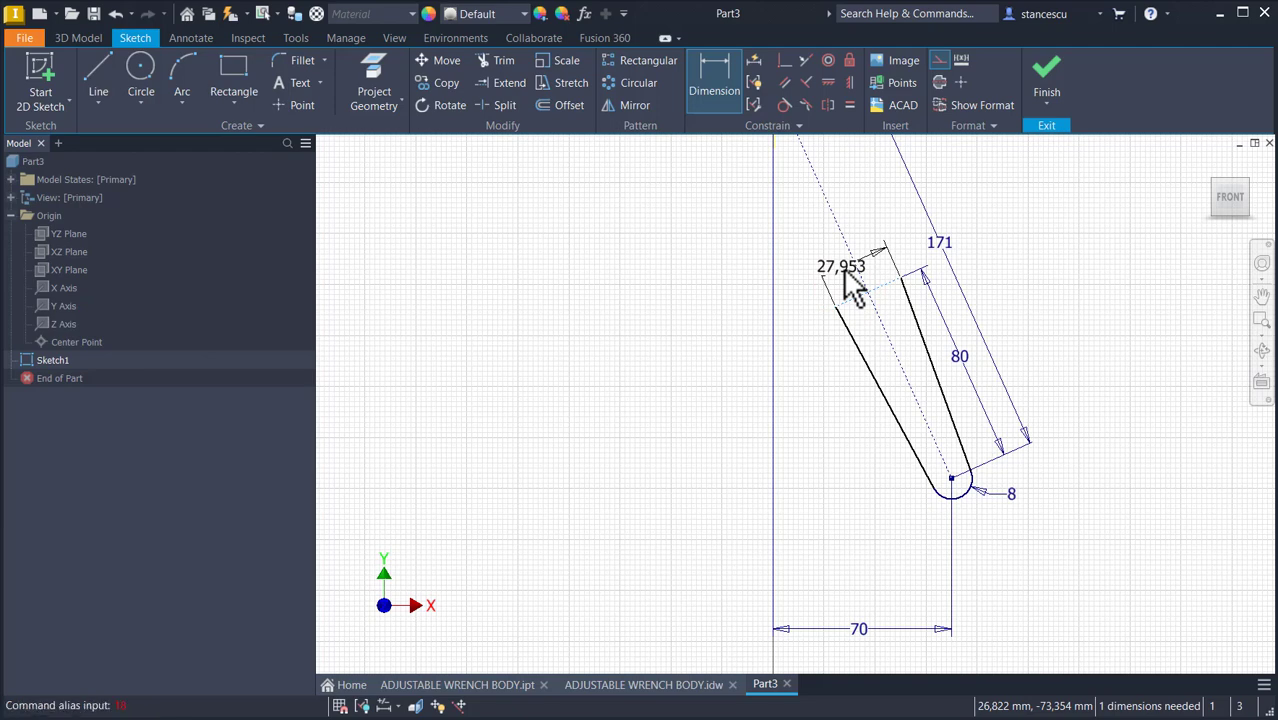
{"action": "key", "text": "Return"}
{"action": "left_click", "coordinate": [848, 287]}
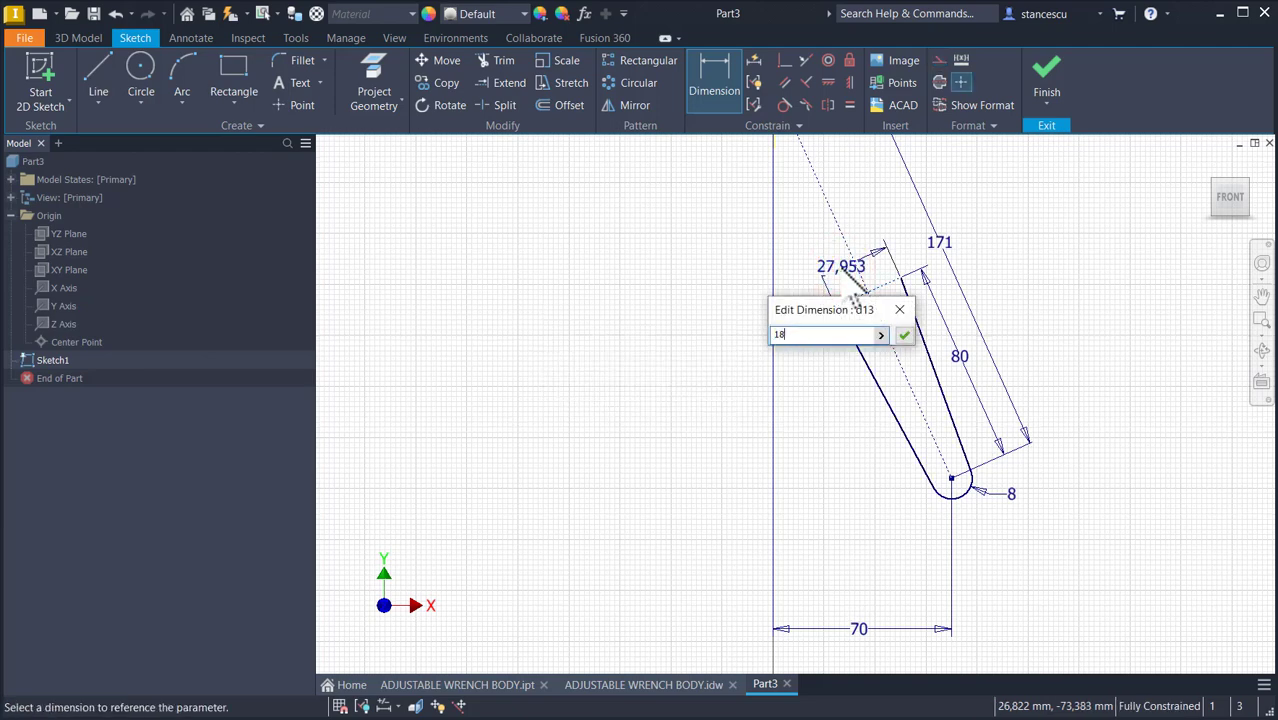
{"action": "key", "text": "Return"}
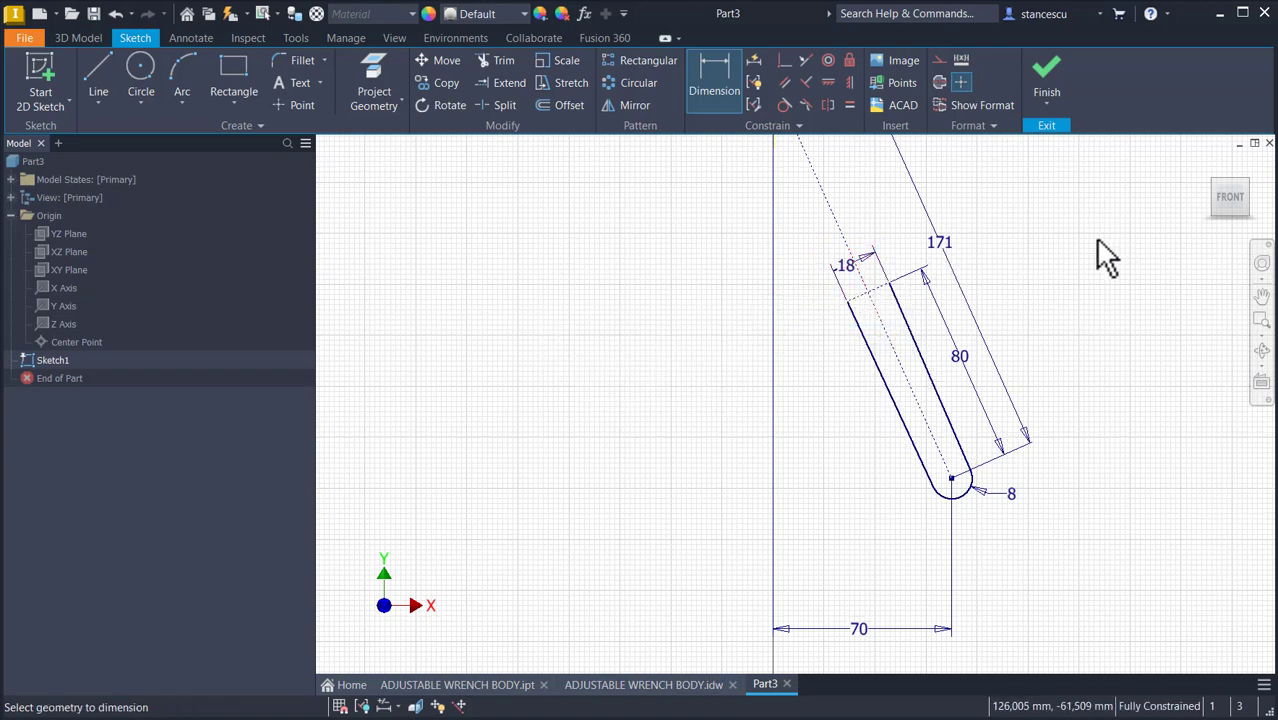
Step: Check the neck radii in ADJUSTABLE WRENCH BODY.idw, and draw three consecutive tangent arcs in Part3 from the left side line's upper end to the head arc
{"action": "key", "text": "Home"}
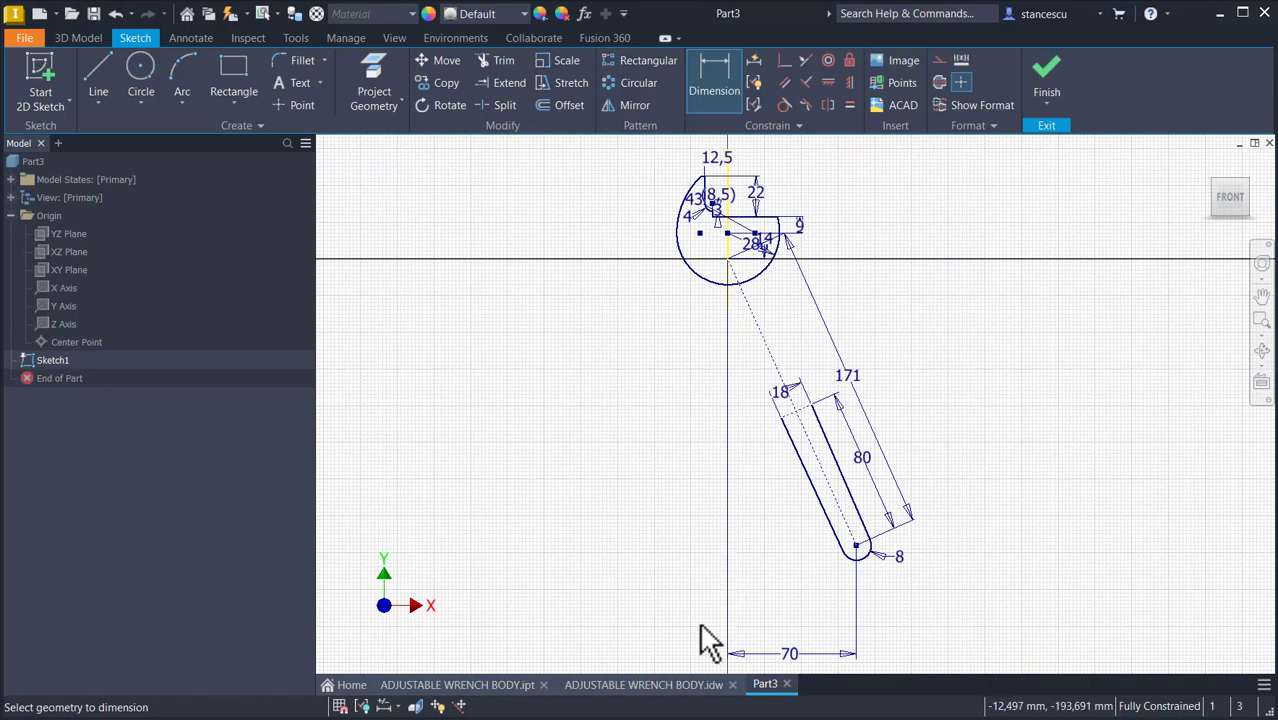
{"action": "left_click", "coordinate": [677, 685]}
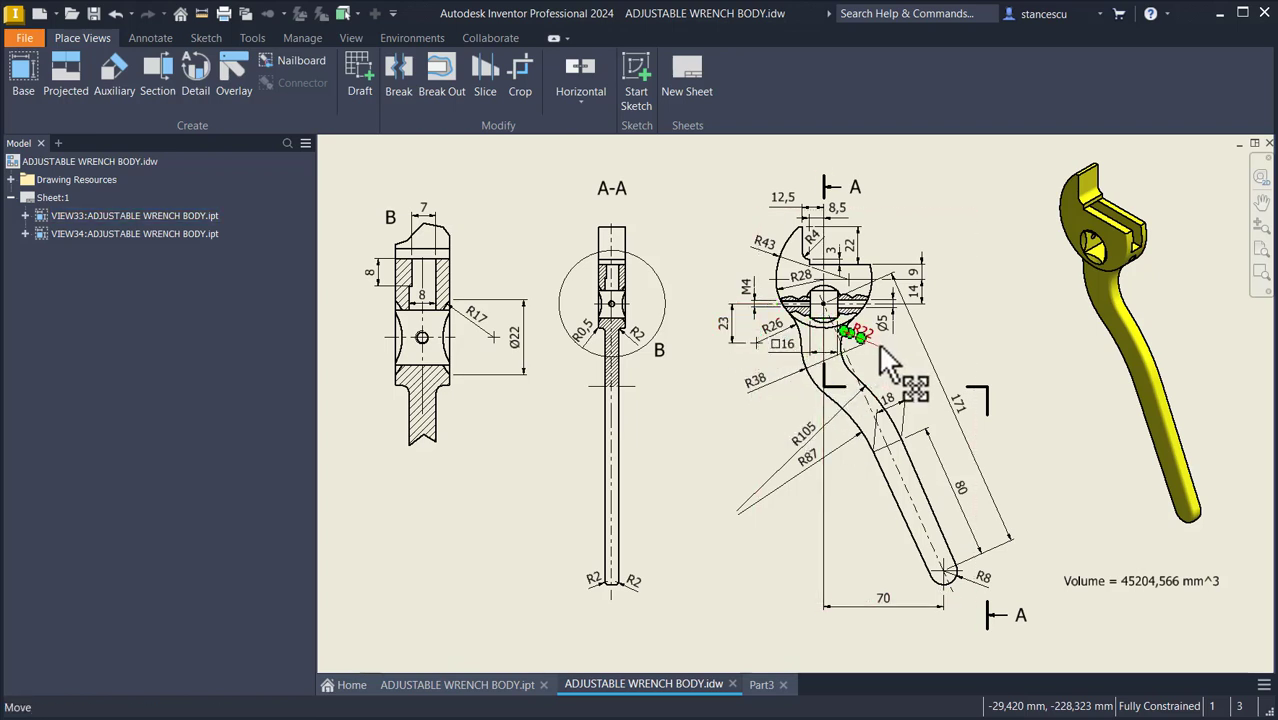
{"action": "left_click", "coordinate": [898, 370]}
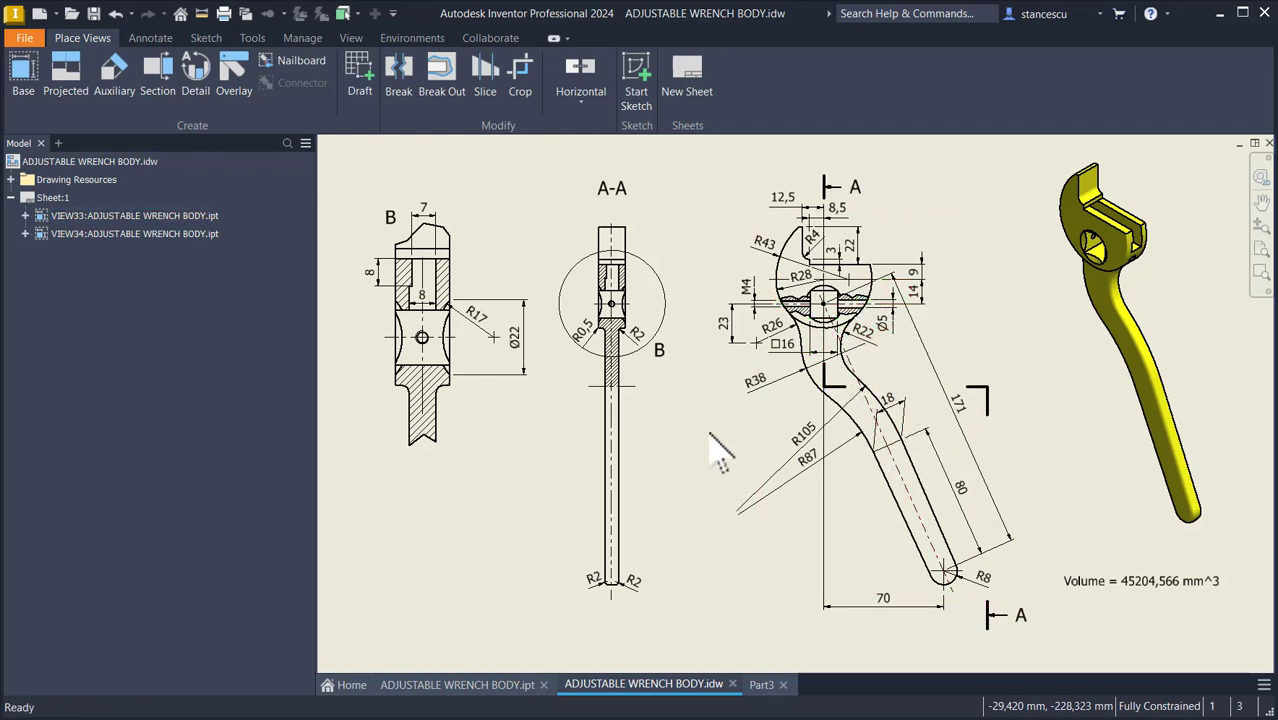
{"action": "left_click", "coordinate": [755, 685]}
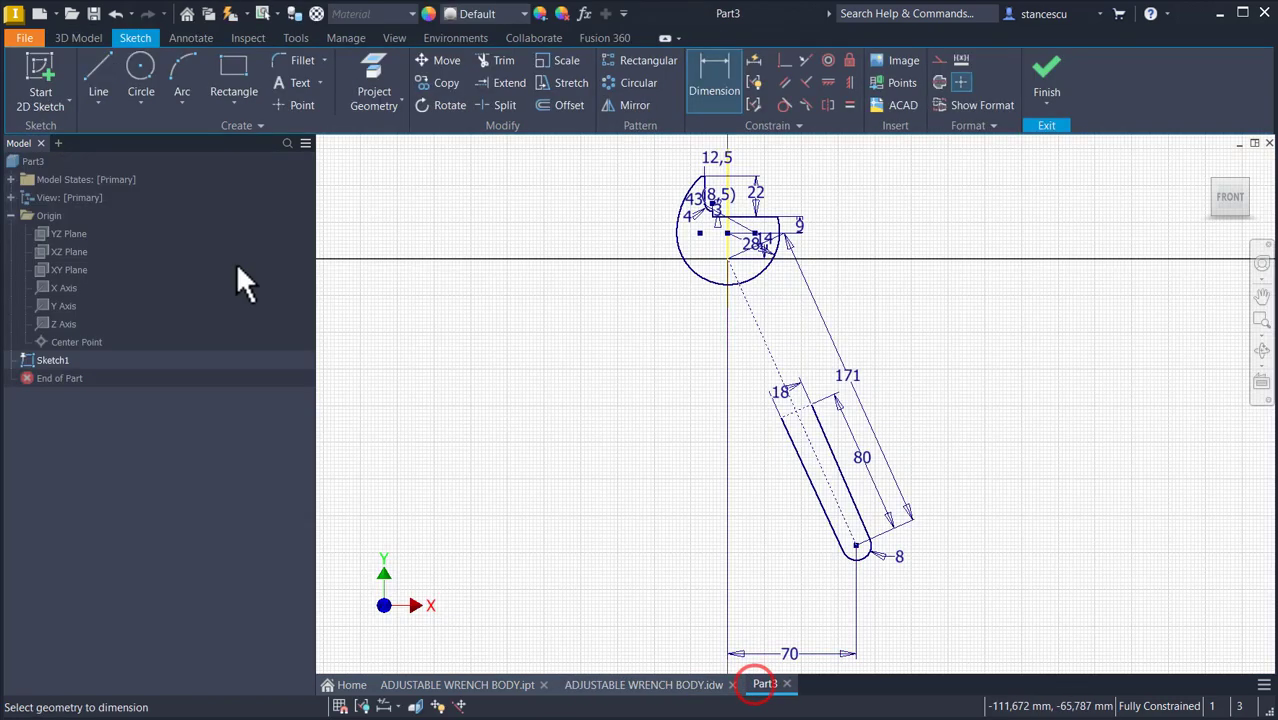
{"action": "left_click", "coordinate": [98, 66]}
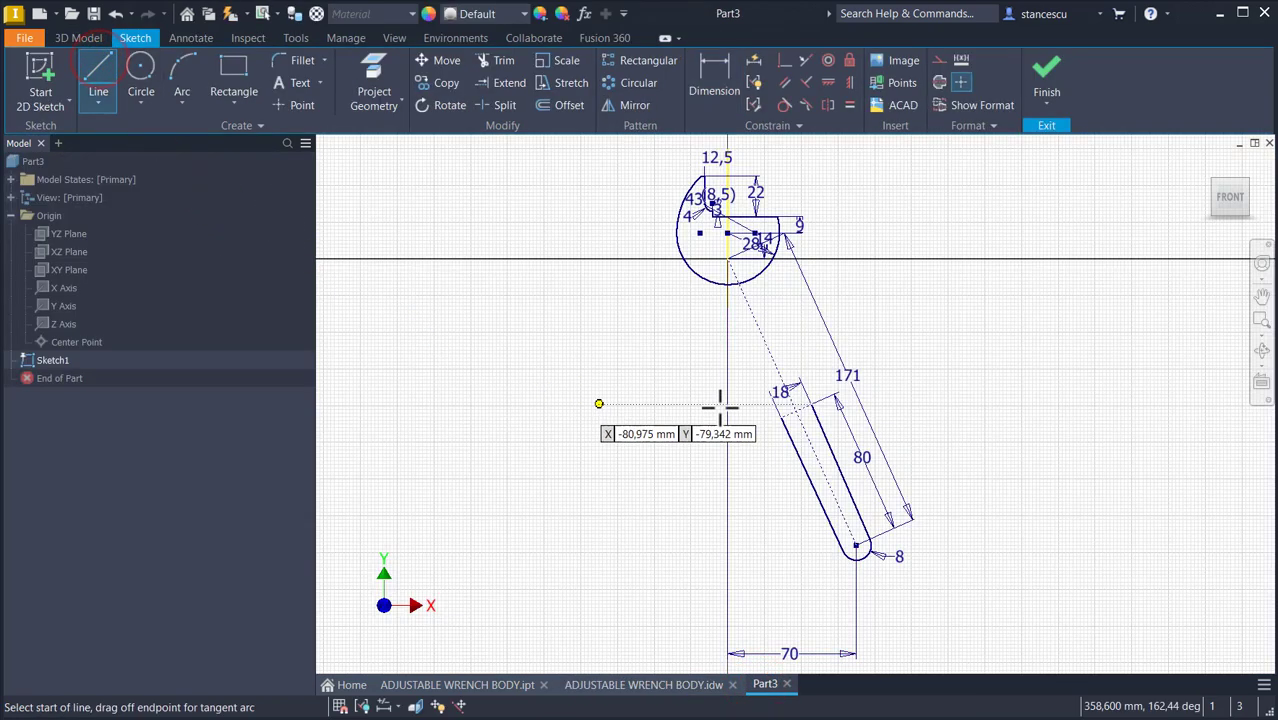
{"action": "scroll", "coordinate": [757, 398], "scroll_direction": "up", "scroll_amount": 2}
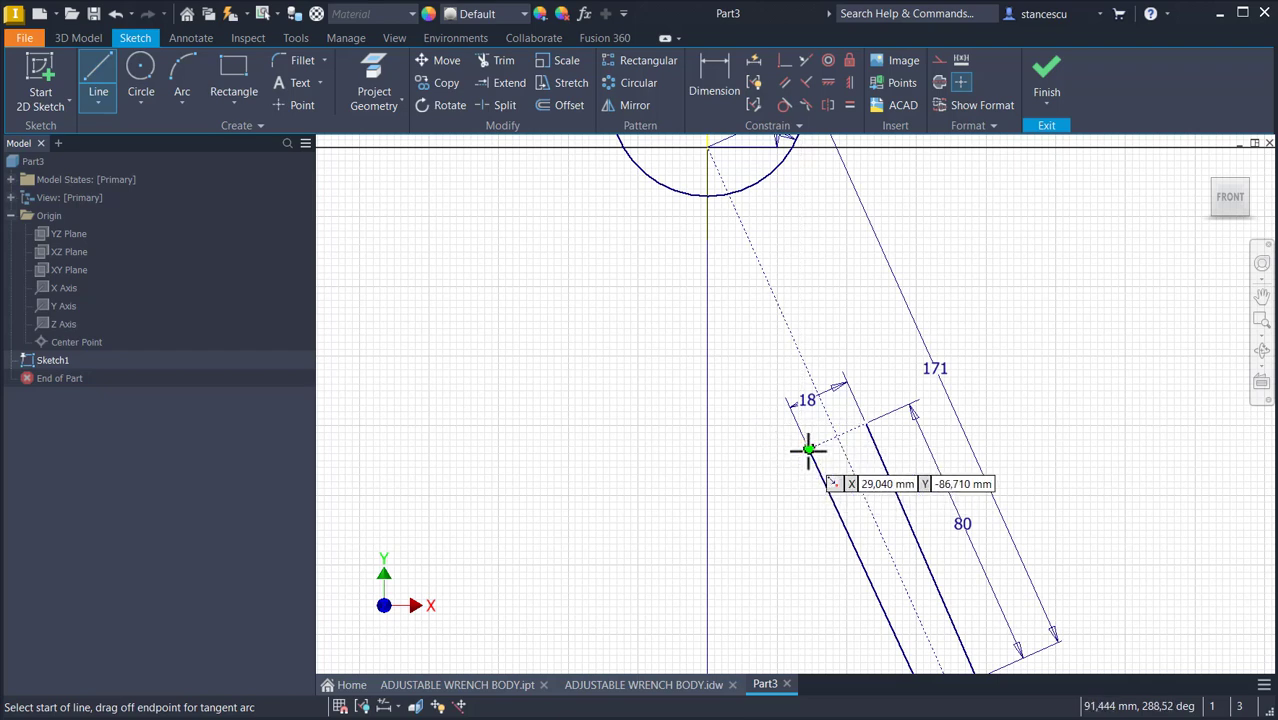
{"action": "left_click_drag", "start_coordinate": [808, 448], "coordinate": [677, 238]}
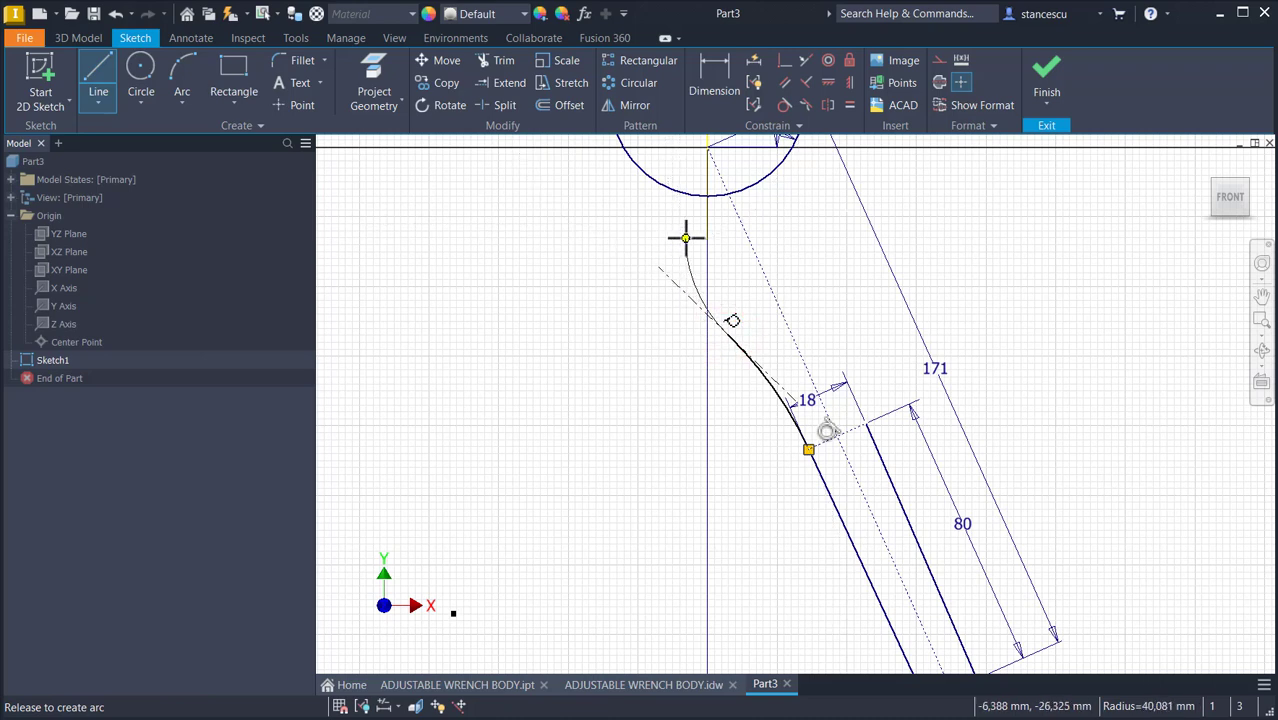
{"action": "left_click_drag", "start_coordinate": [685, 237], "coordinate": [656, 184]}
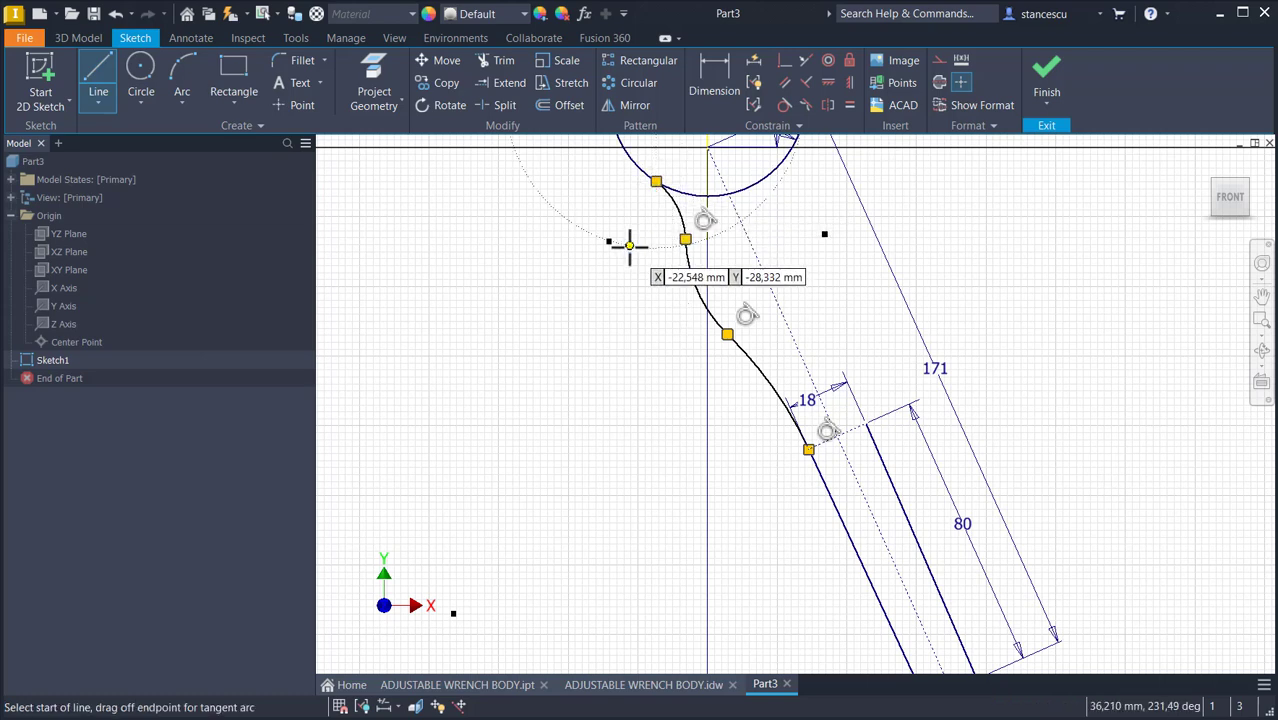
Step: Apply a tangent constraint between the uppermost left neck arc and the head's large arc
{"action": "left_click", "coordinate": [783, 105]}
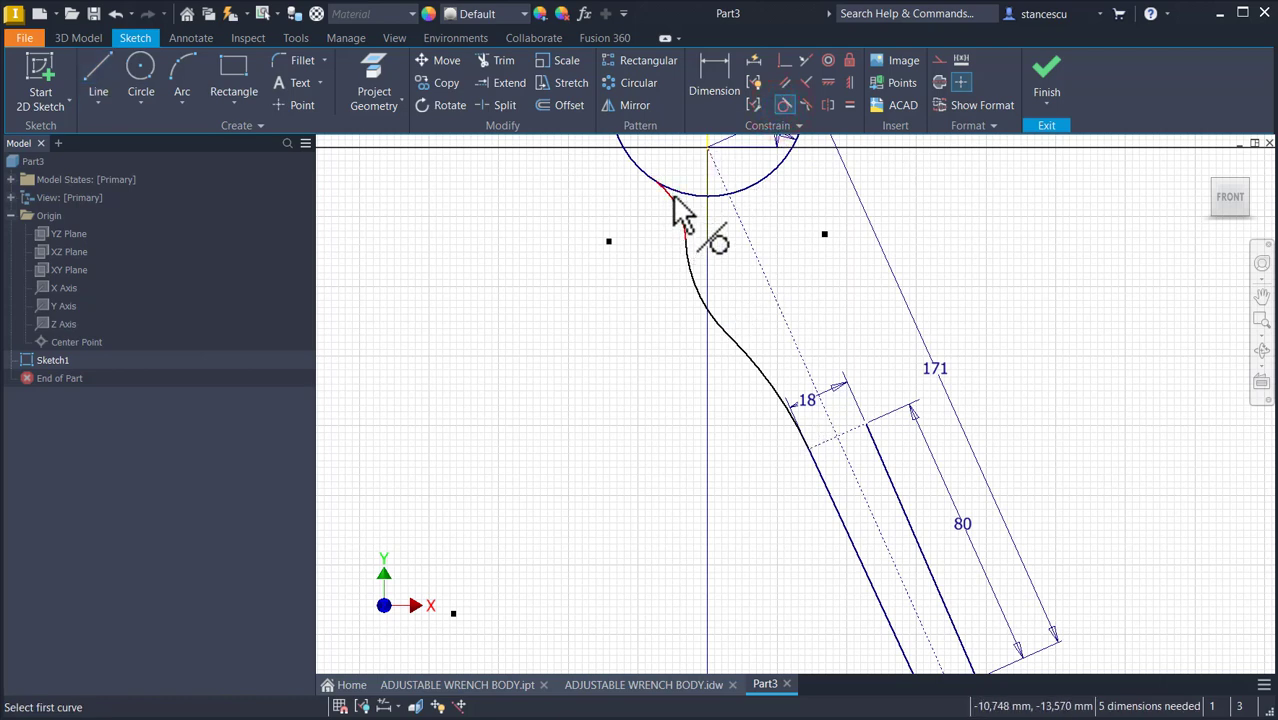
{"action": "left_click", "coordinate": [673, 194]}
{"action": "left_click", "coordinate": [677, 201]}
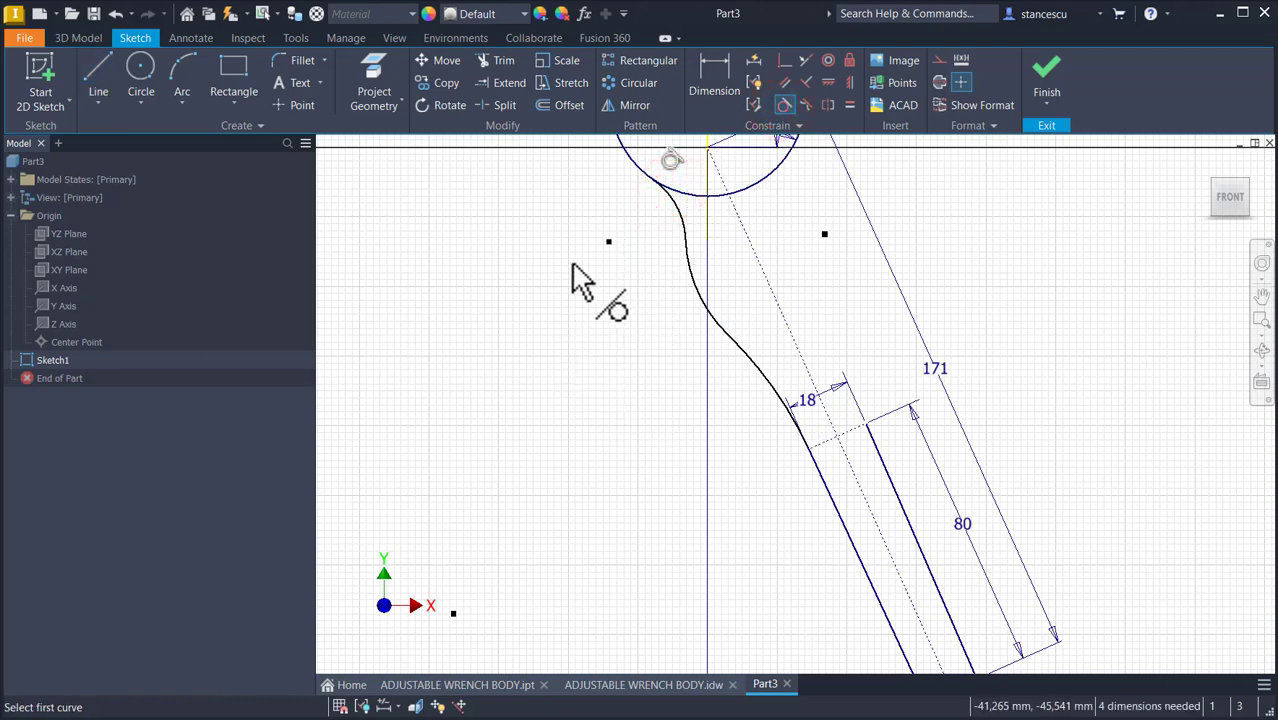
Step: Dimension the vertical distance from the origin to the uppermost left neck arc's center as 23 mm
{"action": "middle_click_drag", "start_coordinate": [576, 309], "coordinate": [587, 394]}
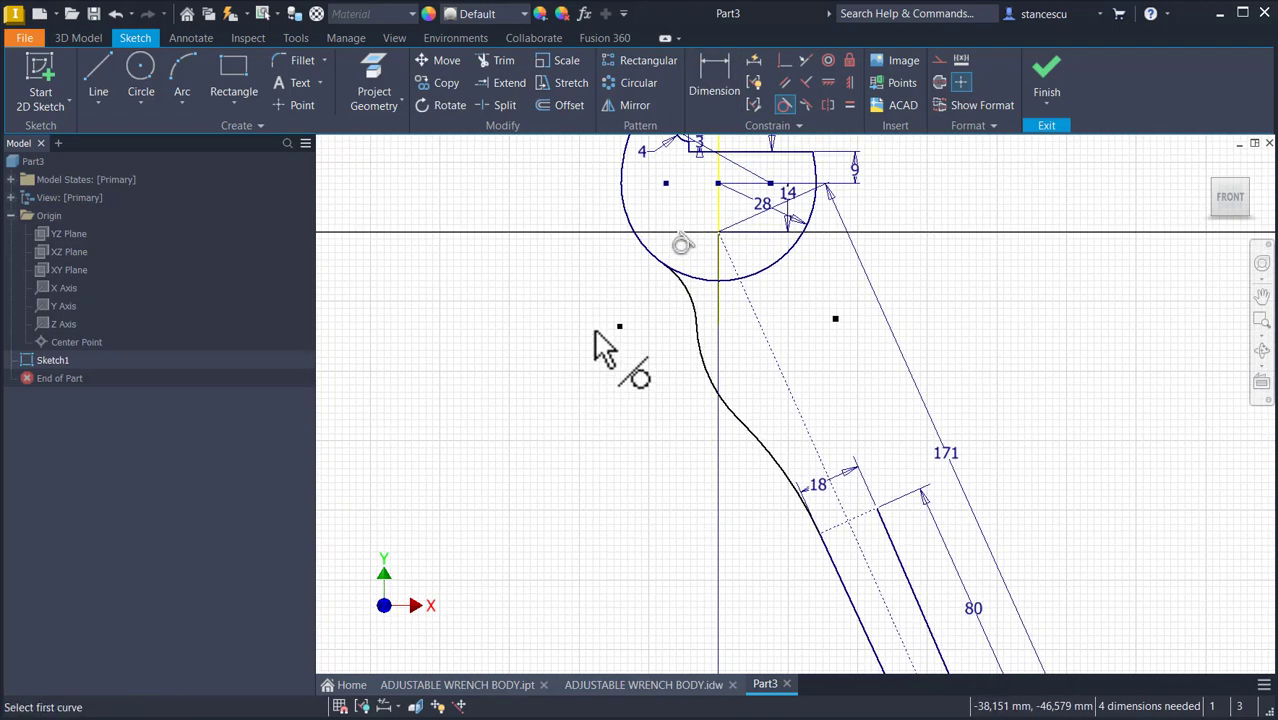
{"action": "left_click", "coordinate": [718, 84]}
{"action": "left_click", "coordinate": [716, 241]}
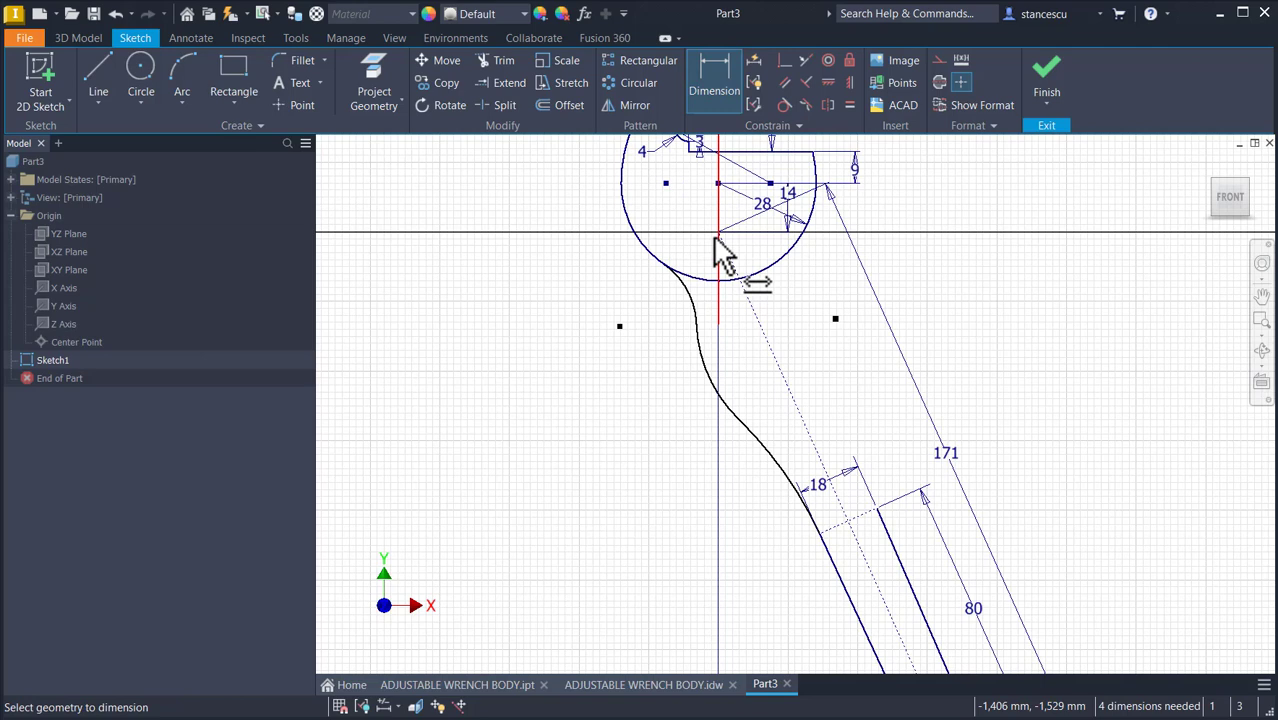
{"action": "left_click", "coordinate": [620, 326]}
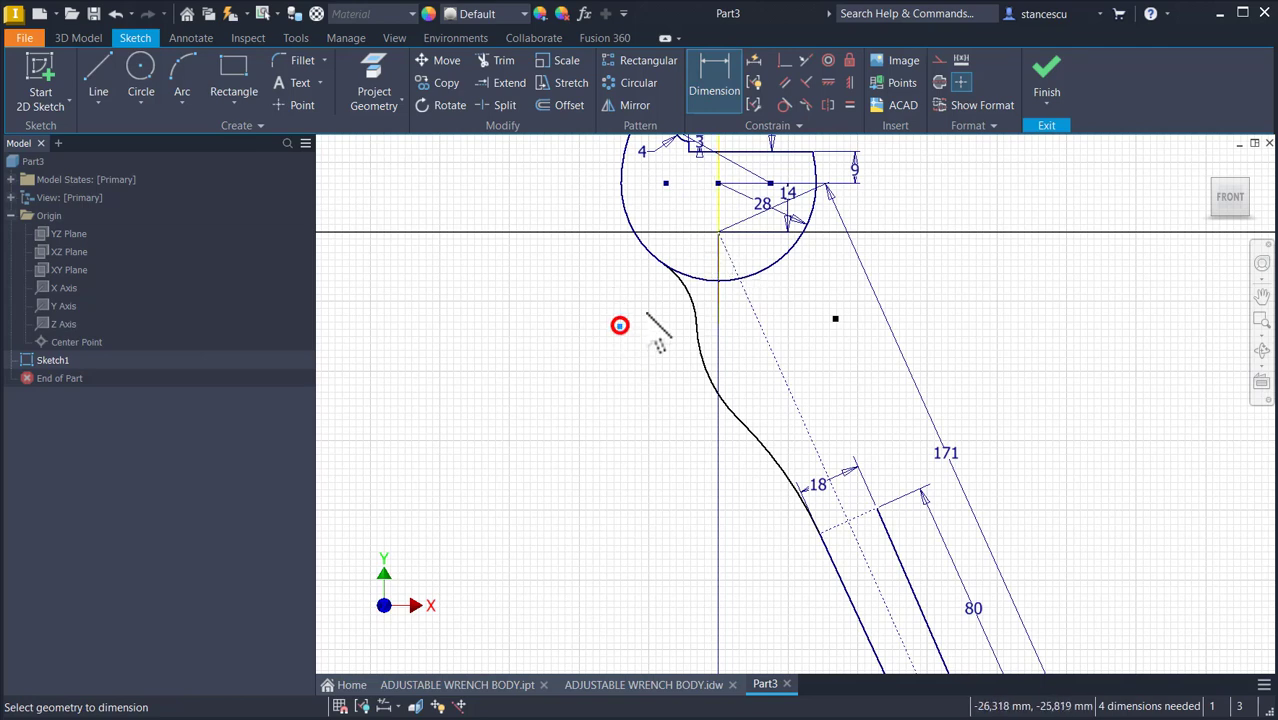
{"action": "left_click", "coordinate": [718, 233]}
{"action": "left_click", "coordinate": [544, 273]}
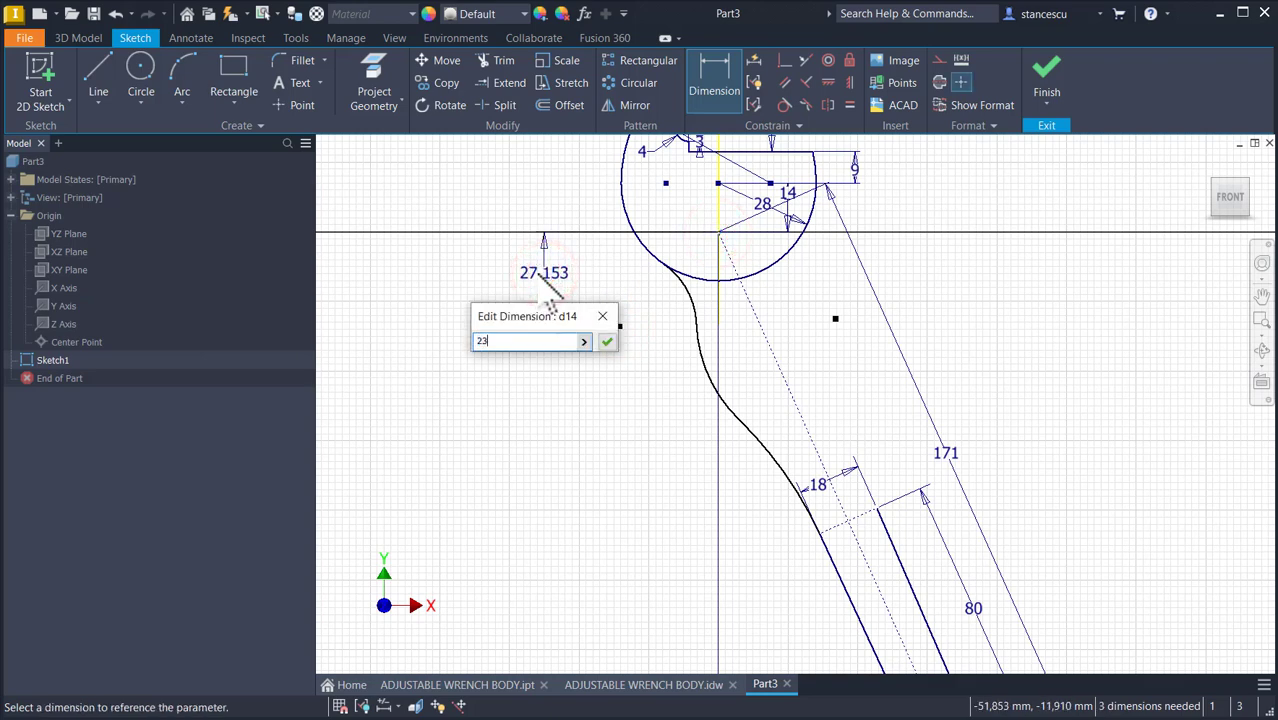
{"action": "key", "text": "Return"}
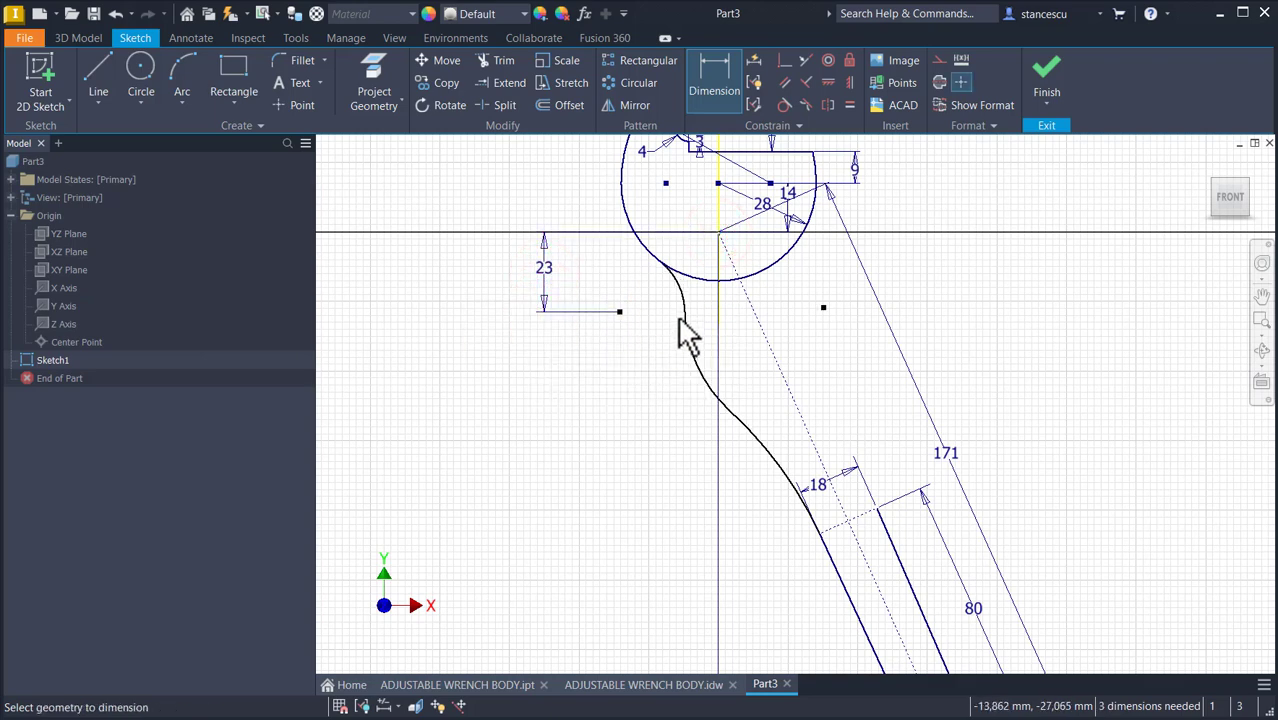
Step: Dimension the radius of the uppermost left neck arc as 26 mm
{"action": "left_click", "coordinate": [673, 294]}
{"action": "left_click", "coordinate": [666, 299]}
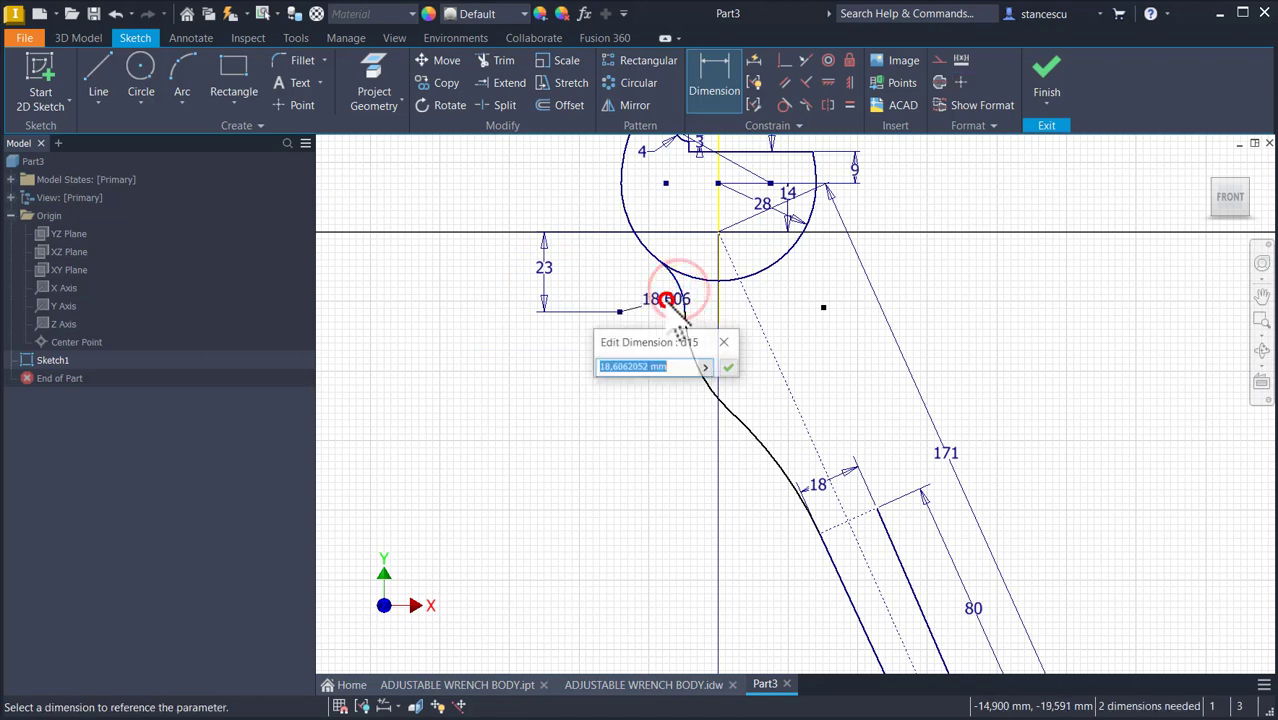
{"action": "type", "text": "22"}
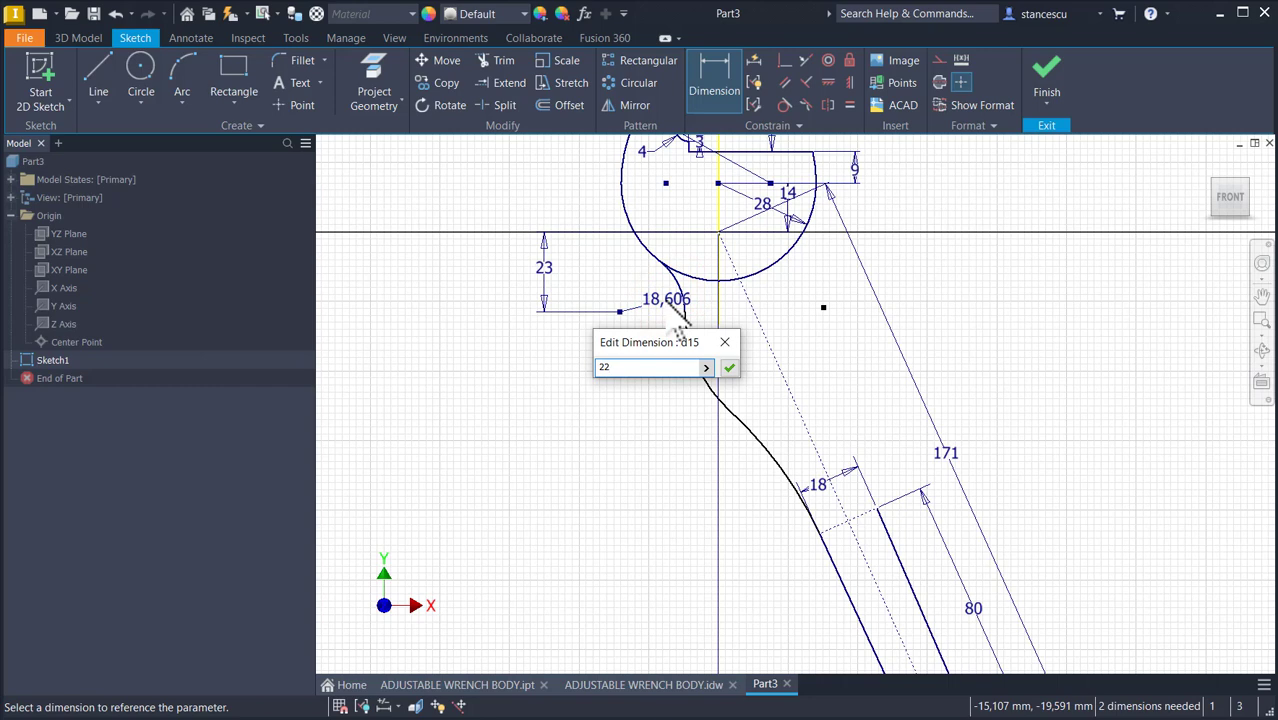
{"action": "key", "text": "BackSpace"}
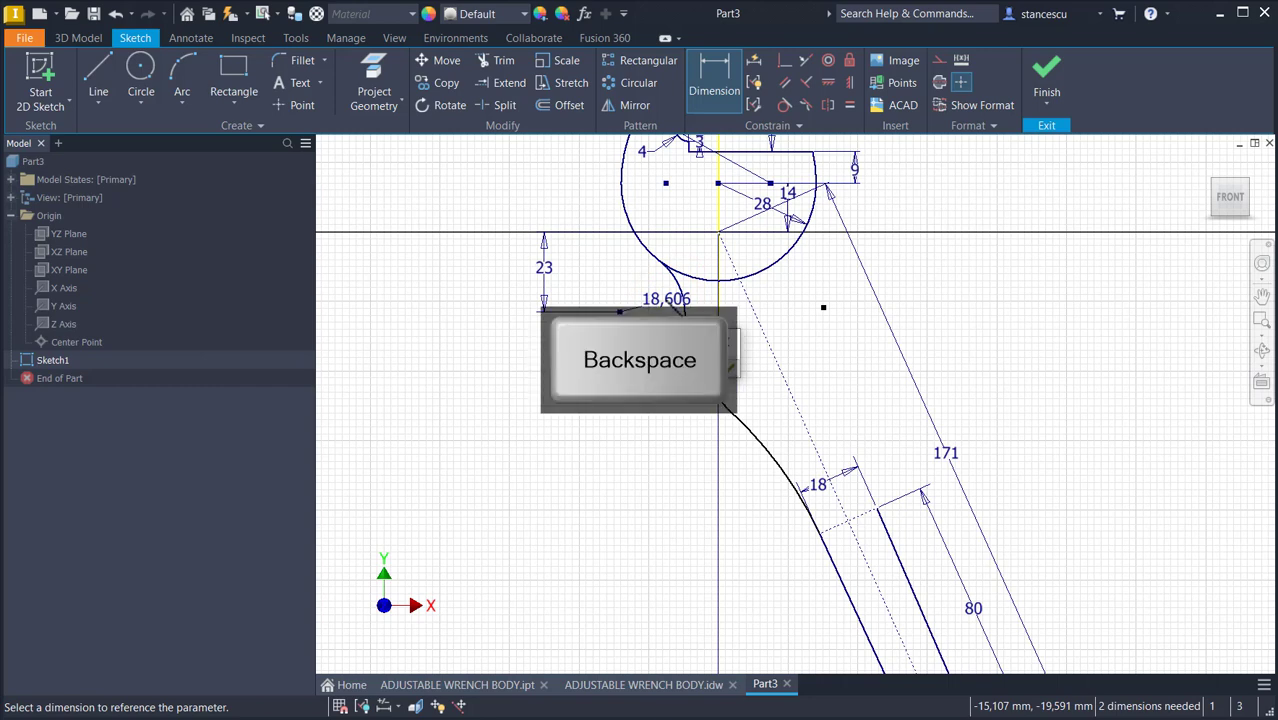
{"action": "type", "text": "6"}
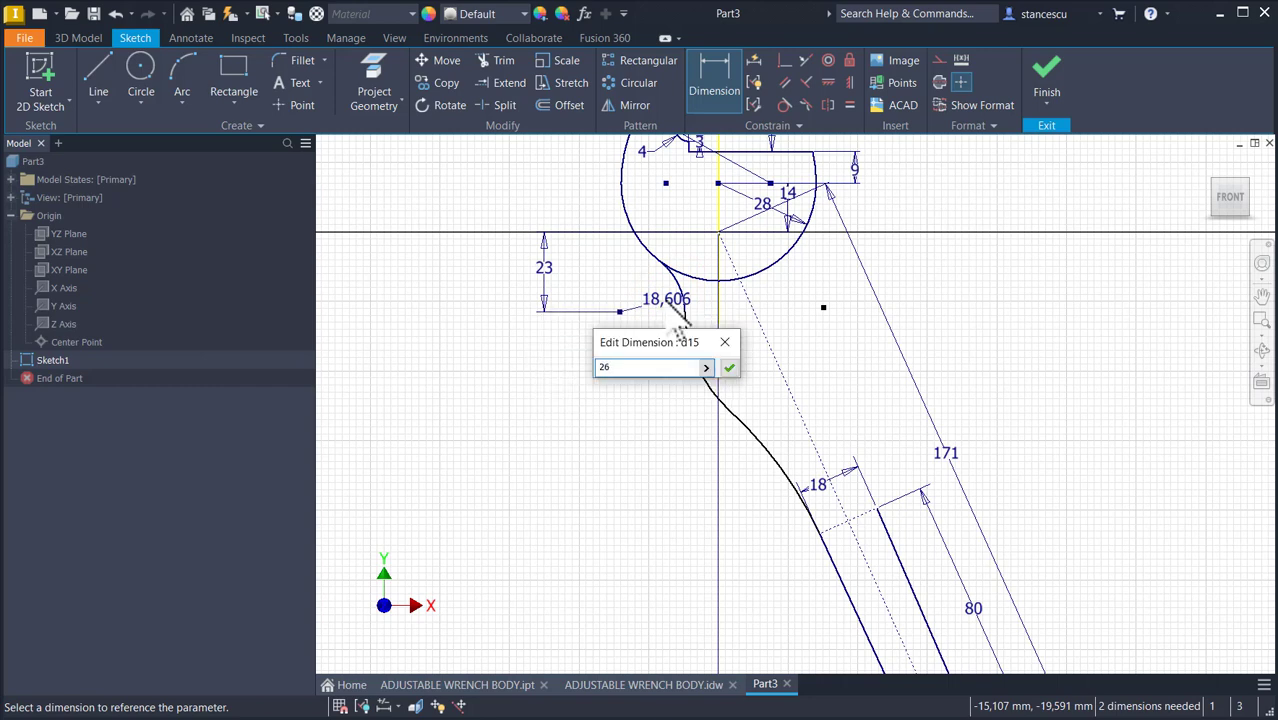
{"action": "key", "text": "Return"}
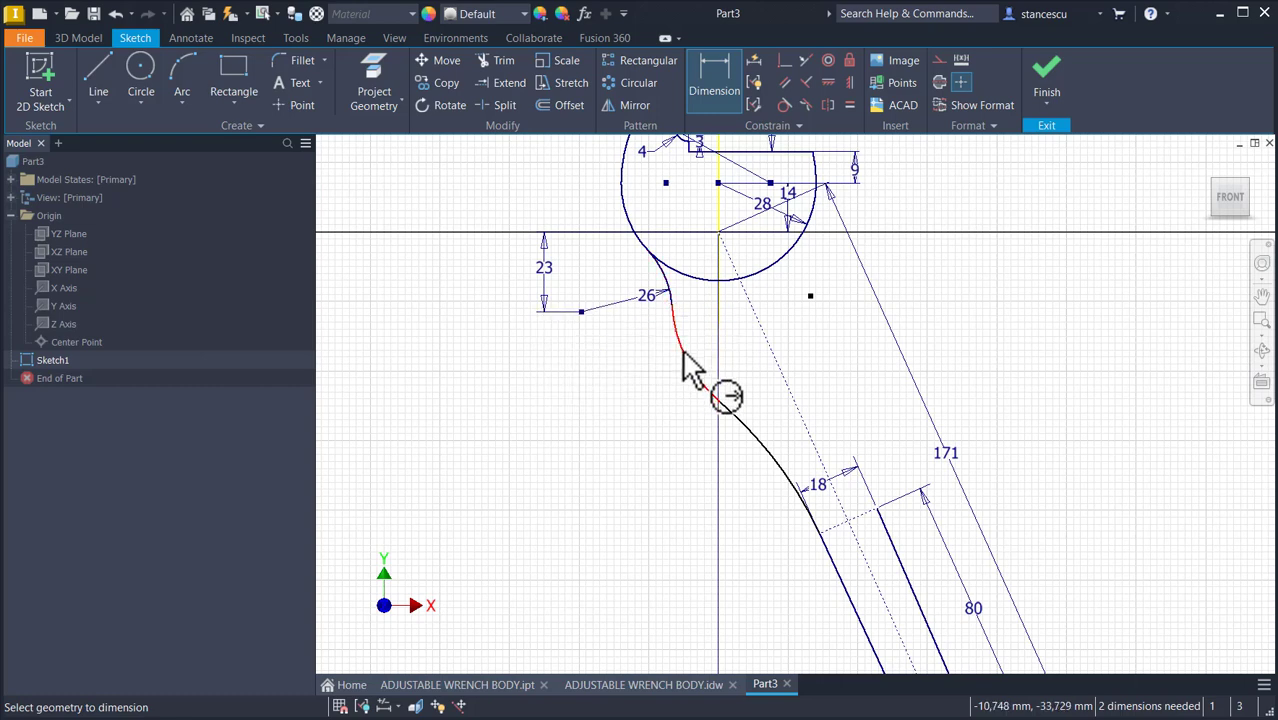
Step: Dimension the left neck's middle arc with a 38 mm radius and its lowest arc with an 87 mm radius
{"action": "left_click", "coordinate": [679, 348]}
{"action": "left_click", "coordinate": [739, 341]}
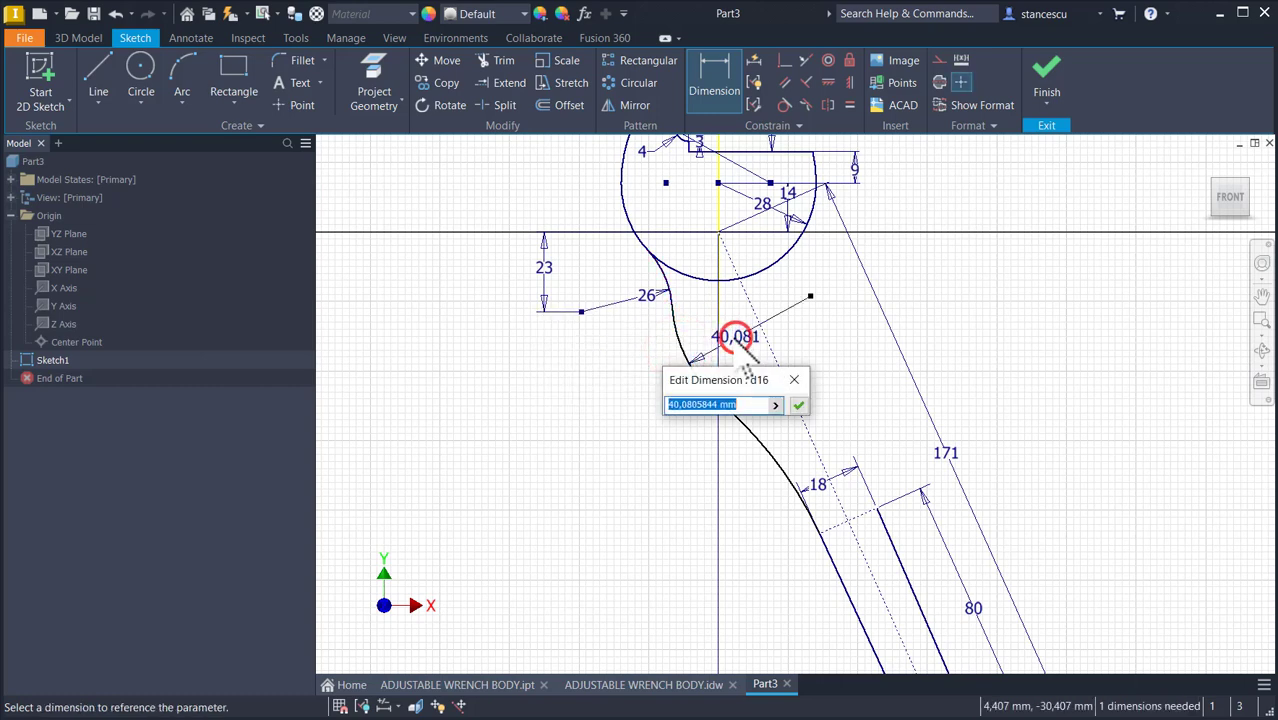
{"action": "key", "text": "Return"}
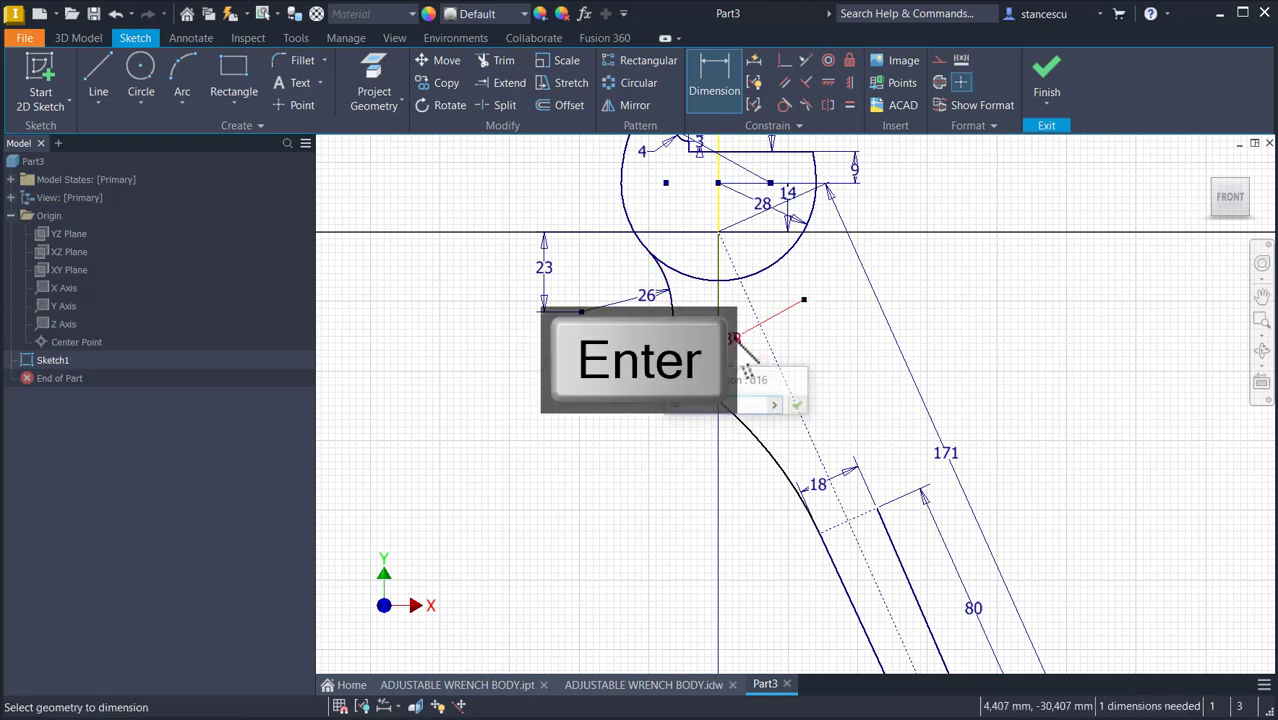
{"action": "left_click", "coordinate": [773, 462]}
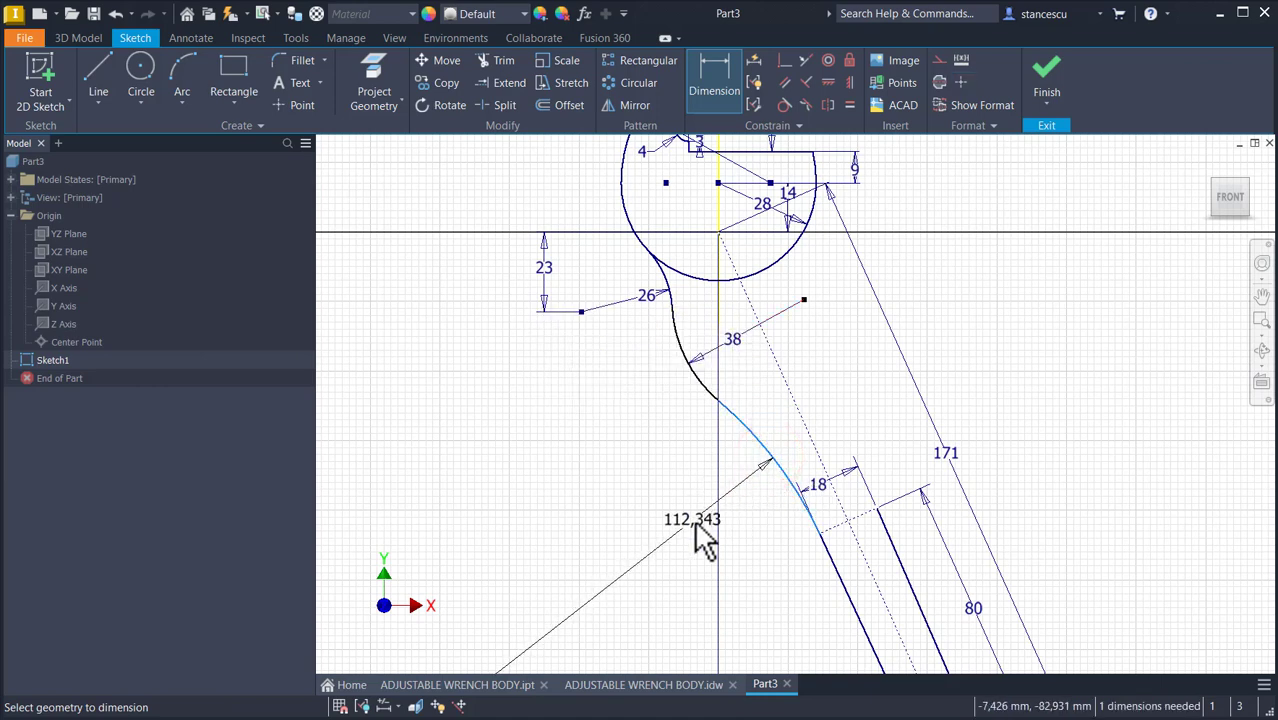
{"action": "left_click", "coordinate": [692, 520]}
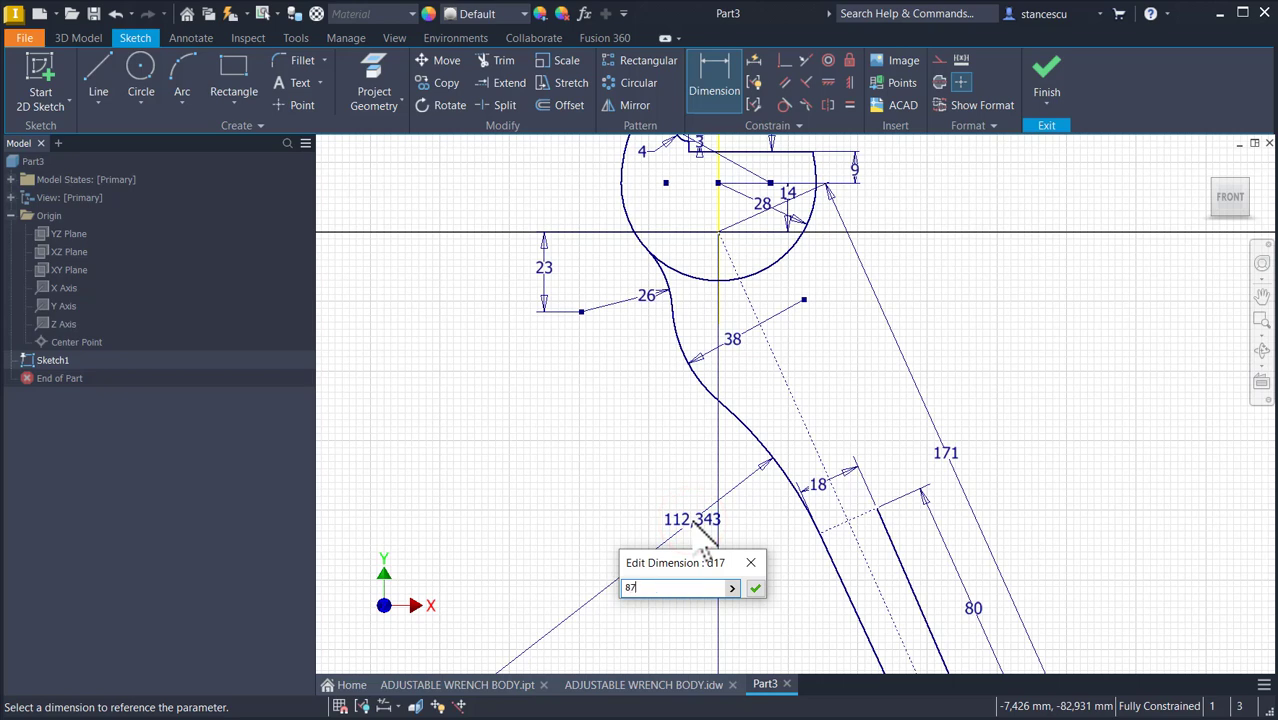
{"action": "key", "text": "Return"}
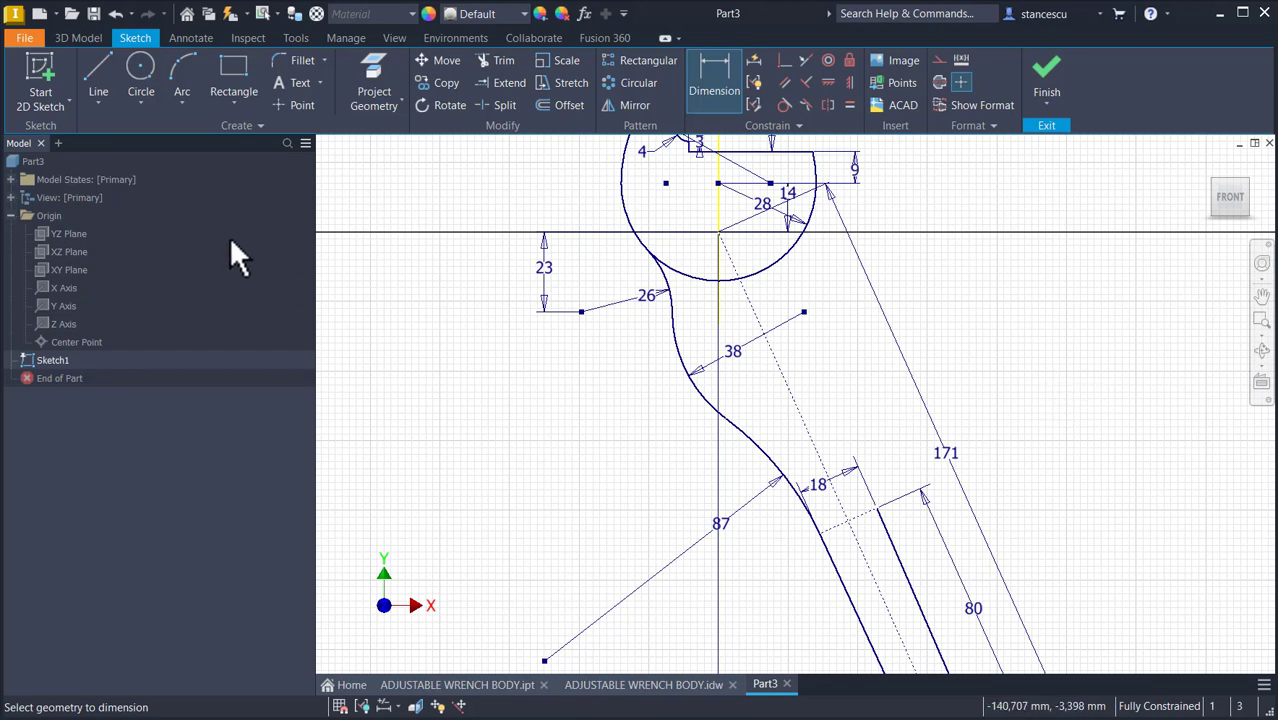
Step: Draw two consecutive tangent arcs from the right side line's upper end to the head arc
{"action": "left_click", "coordinate": [98, 75]}
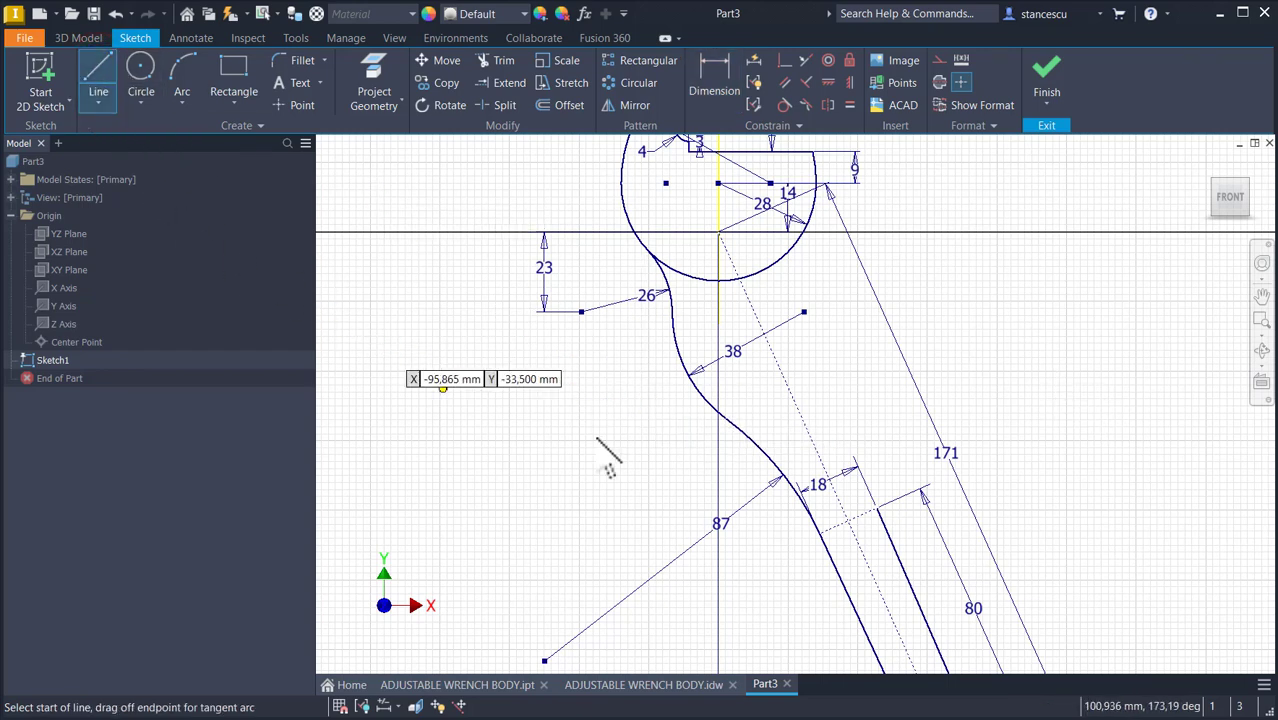
{"action": "left_click", "coordinate": [876, 509]}
{"action": "left_click_drag", "start_coordinate": [876, 509], "coordinate": [780, 260]}
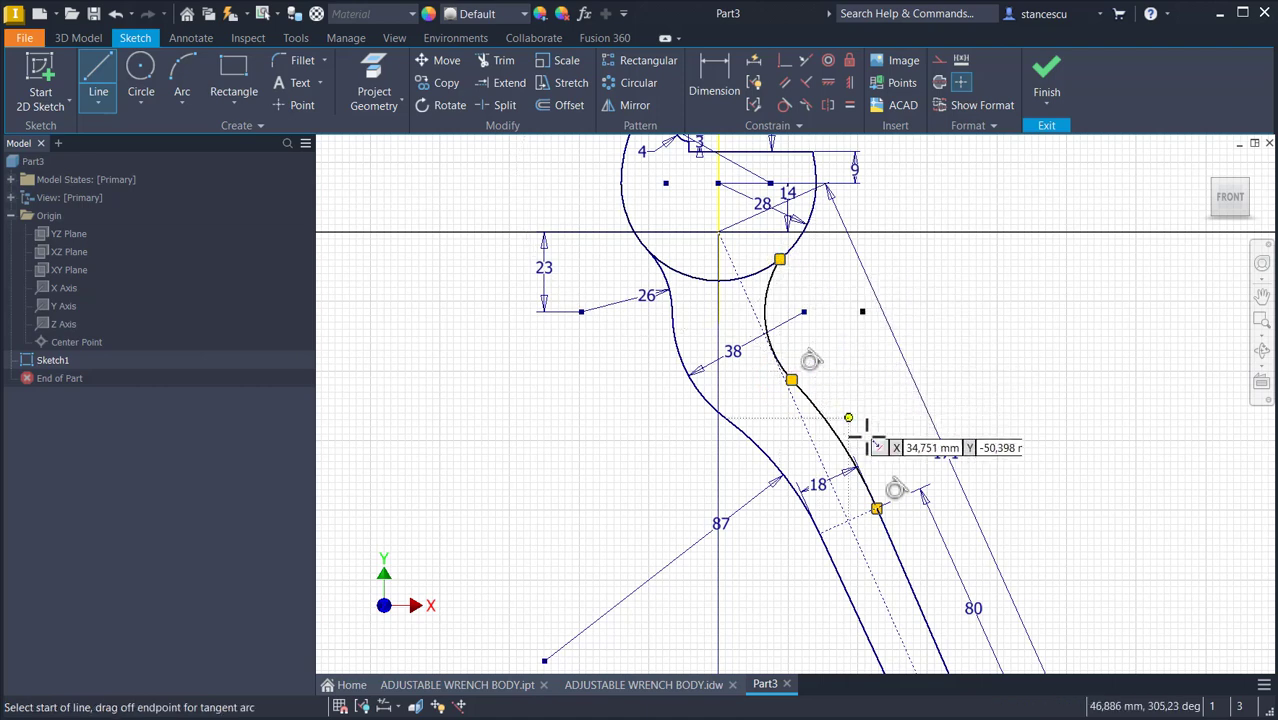
Step: Make the upper right neck arc tangent to the wrench head arc
{"action": "left_click", "coordinate": [784, 106]}
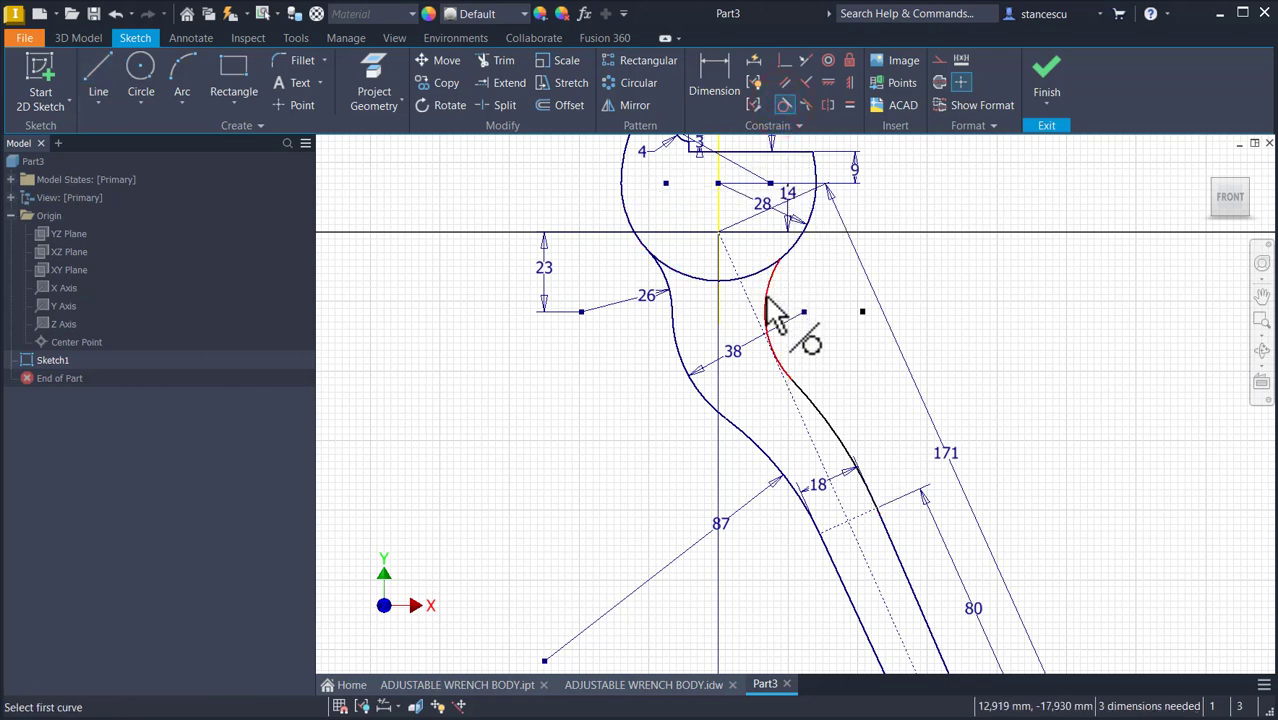
{"action": "left_click", "coordinate": [800, 320]}
{"action": "left_click", "coordinate": [793, 246]}
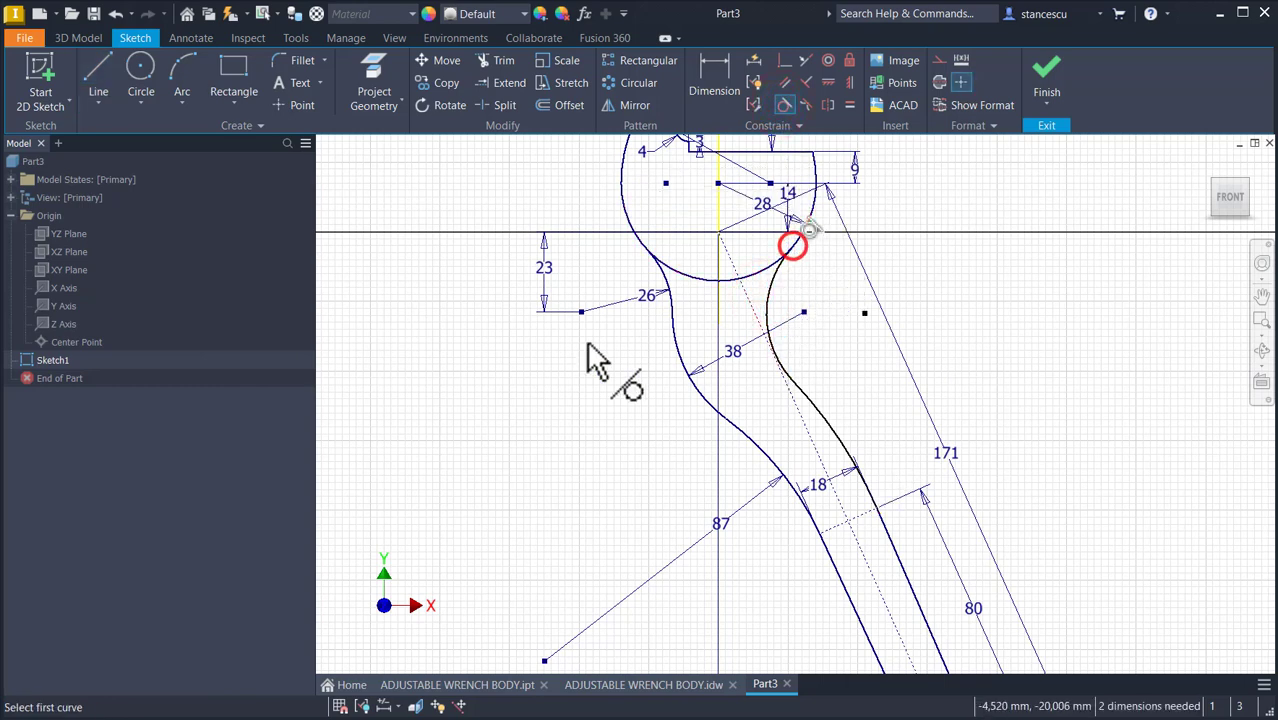
Step: Dimension the radius of the upper right neck arc as 22 mm
{"action": "left_click", "coordinate": [713, 68]}
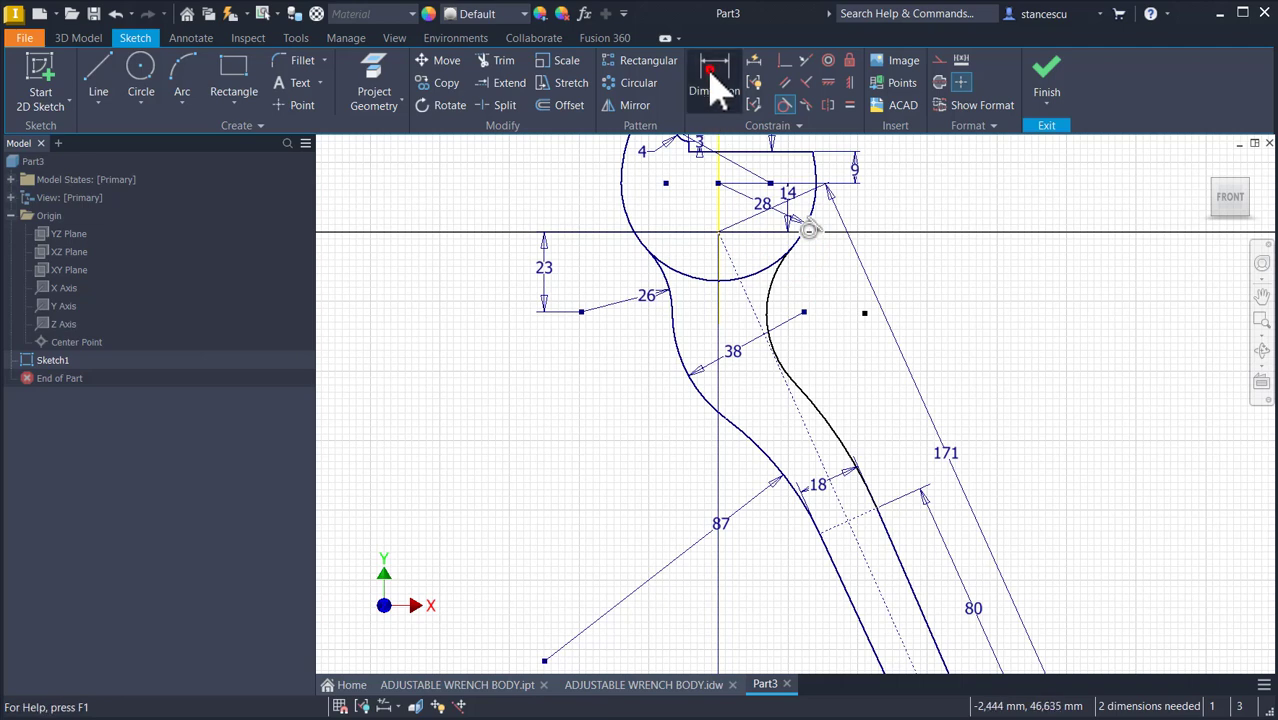
{"action": "left_click", "coordinate": [766, 300]}
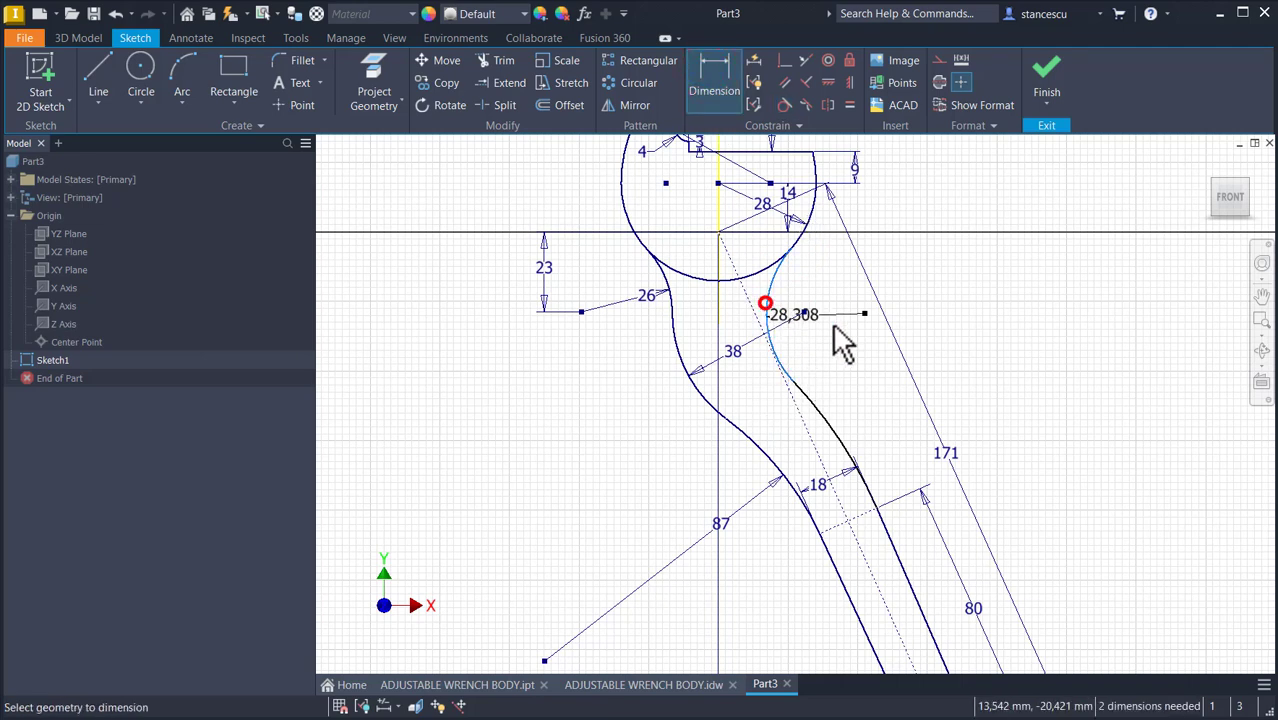
{"action": "left_click", "coordinate": [827, 341]}
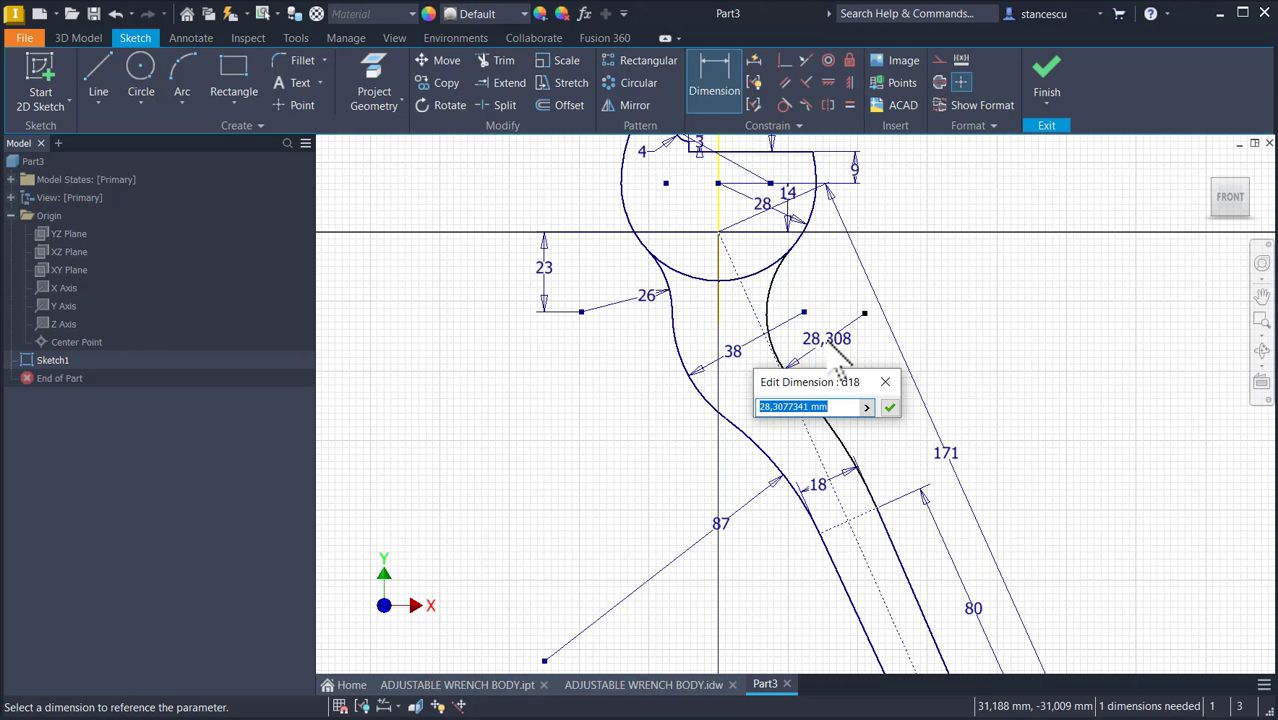
{"action": "type", "text": "22"}
{"action": "key", "text": "Return"}
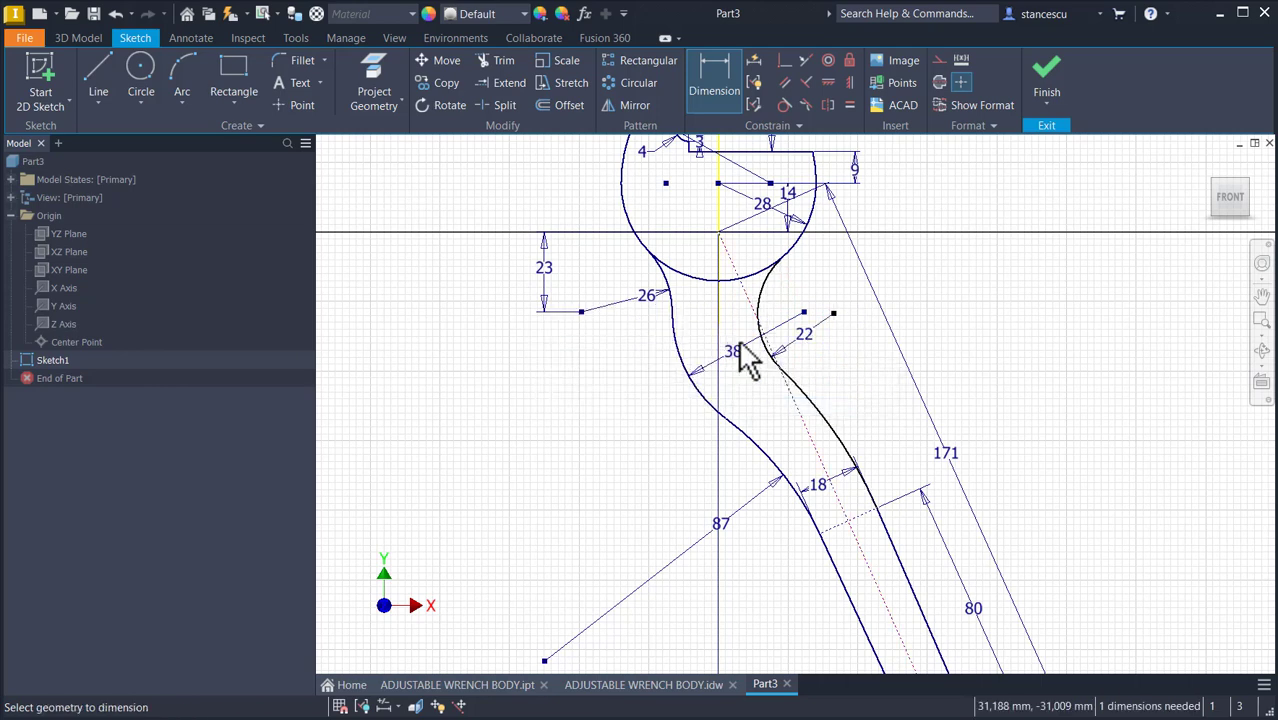
Step: Dimension the radius of the lower right neck arc as 105 mm
{"action": "left_click", "coordinate": [817, 405]}
{"action": "left_click", "coordinate": [680, 499]}
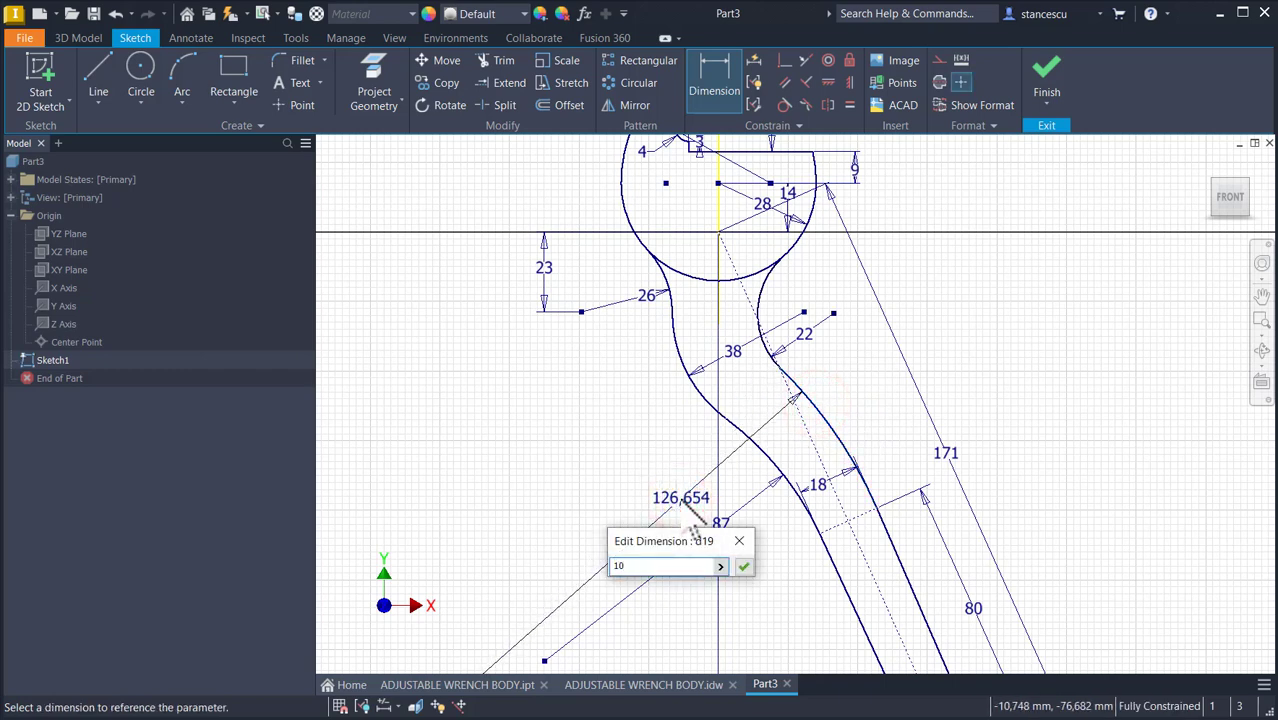
{"action": "key", "text": "Return"}
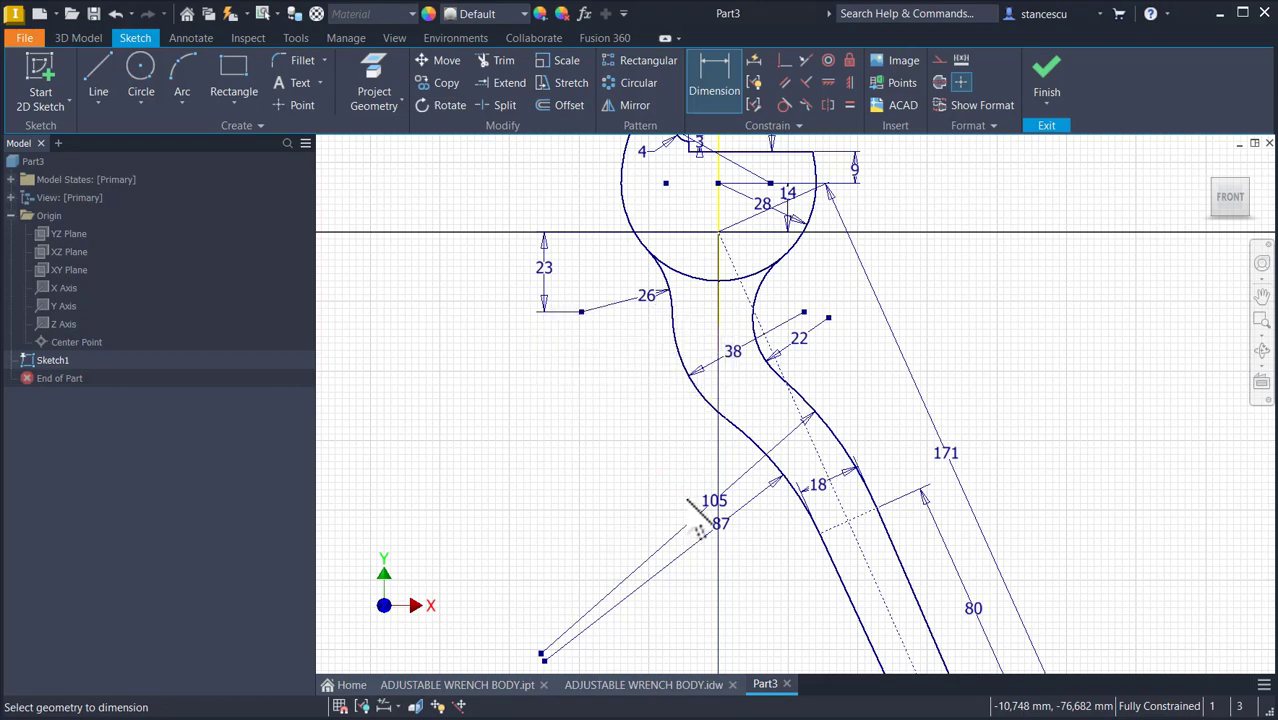
Step: Finish the wrench profile sketch and show the part in the isometric home view
{"action": "scroll", "coordinate": [1006, 440], "scroll_direction": "down", "scroll_amount": 4}
{"action": "key", "text": "Num_Lock"}
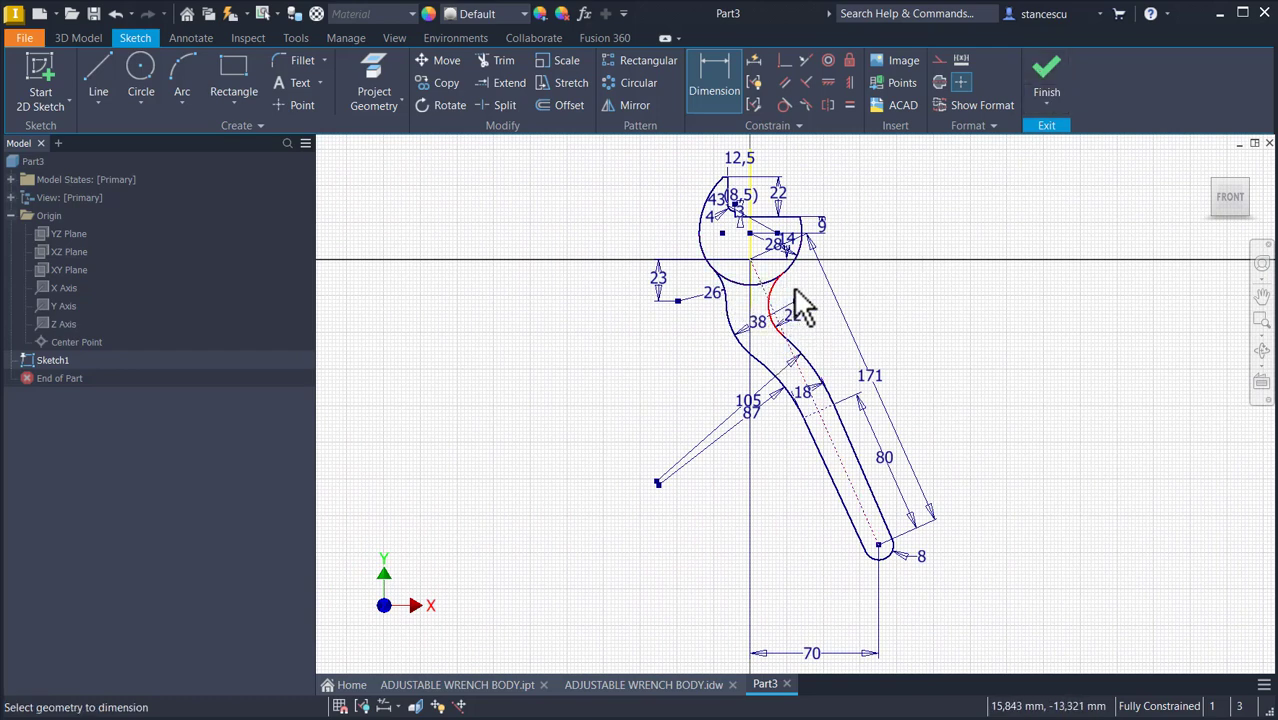
{"action": "left_click", "coordinate": [1045, 70]}
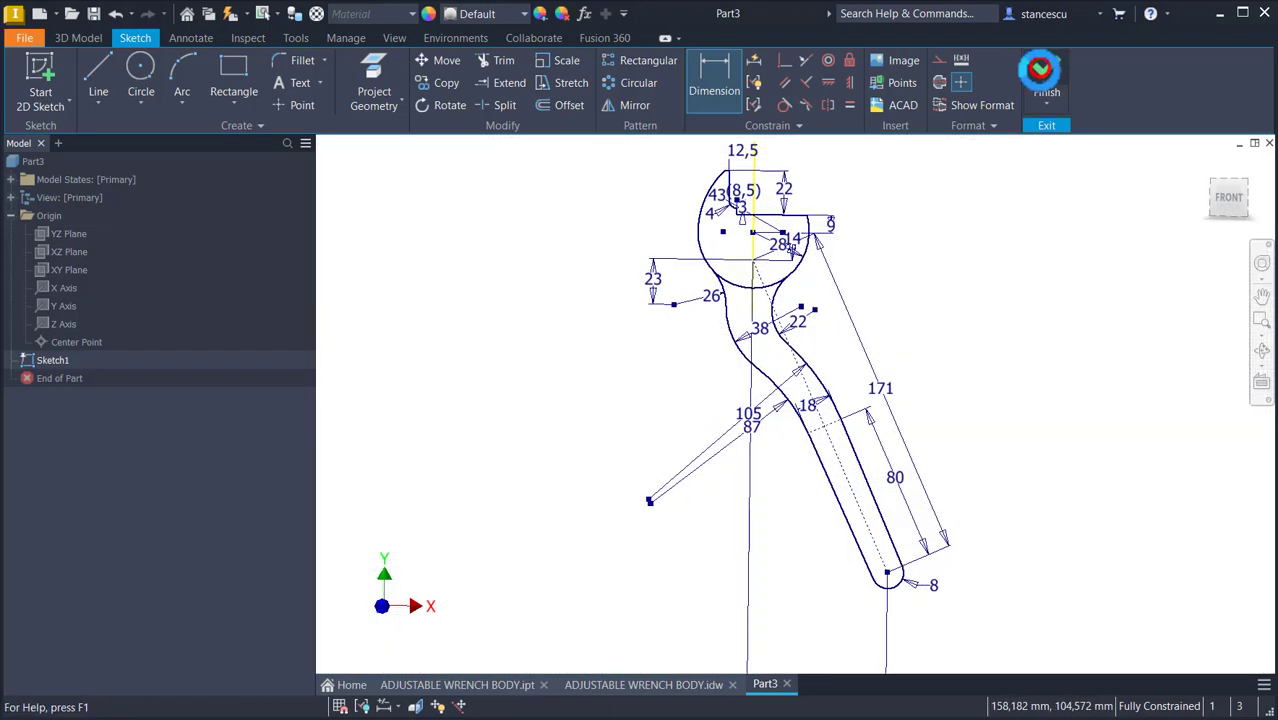
{"action": "key", "text": "Num_Lock"}
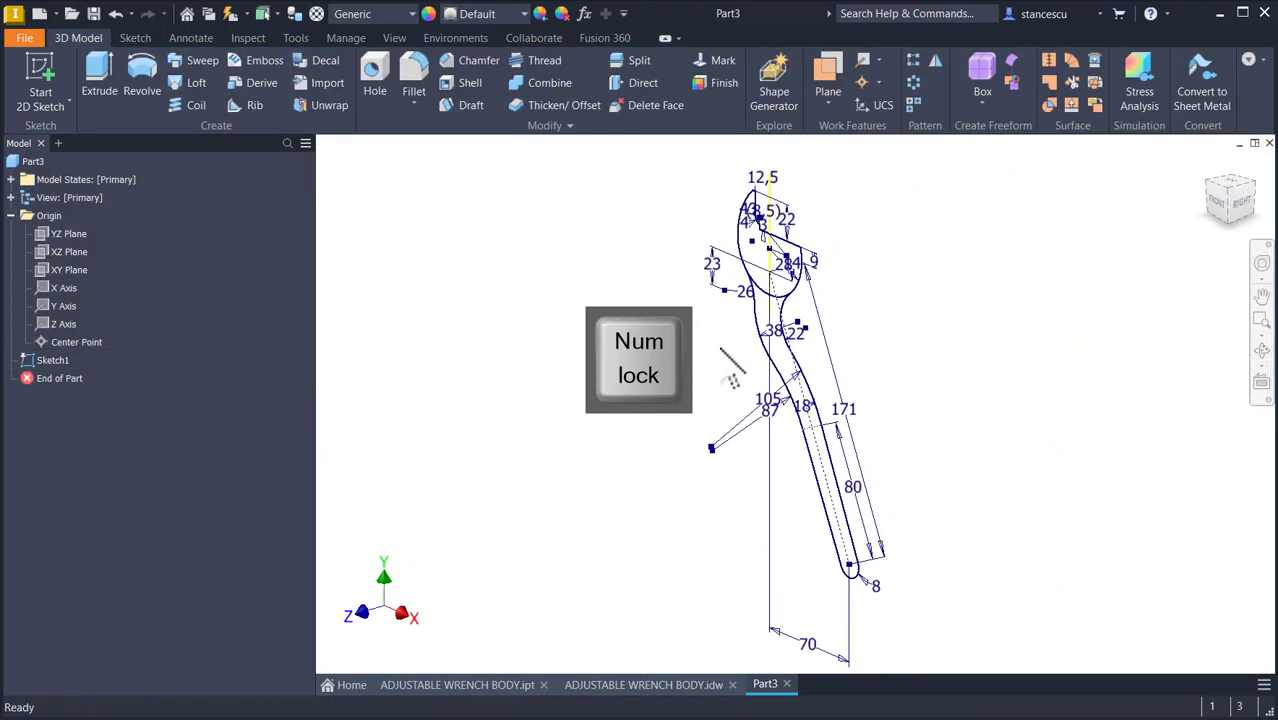
{"action": "key", "text": "F6"}
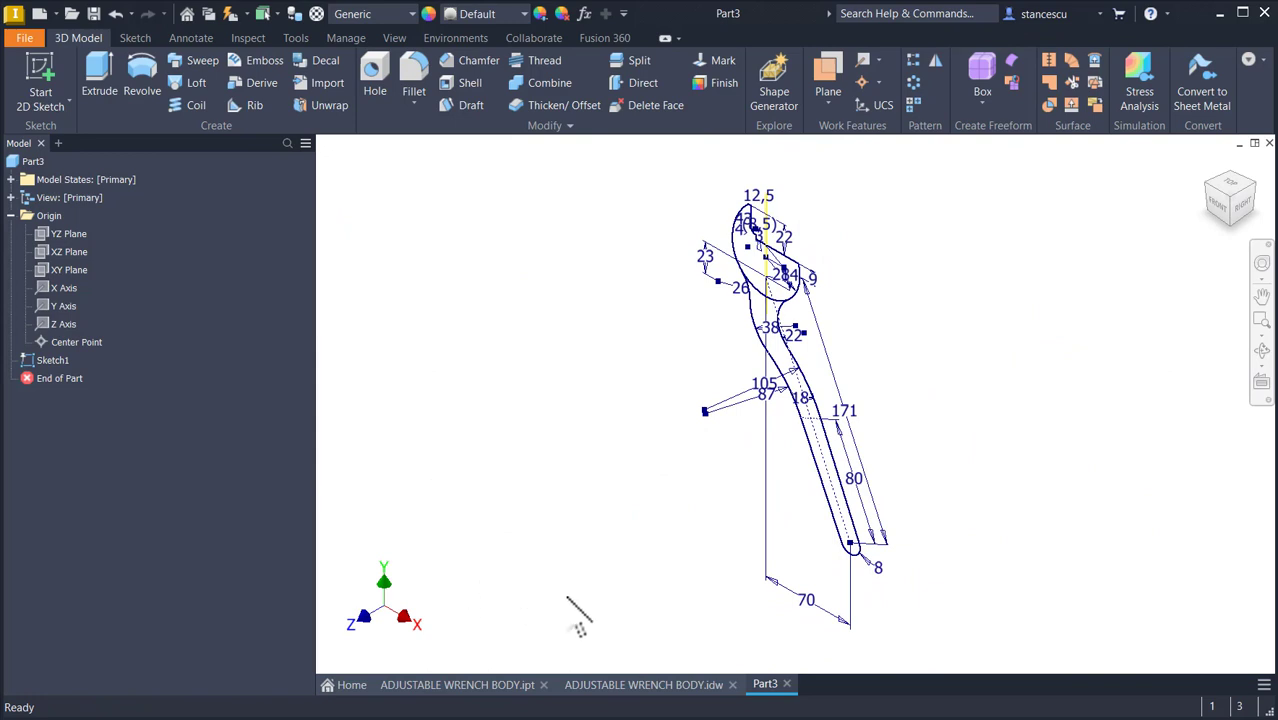
Step: In the ADJUSTABLE WRENCH BODY.idw drawing, add a handle thickness dimension to section A-A and place it below the handle's end
{"action": "left_click", "coordinate": [605, 688]}
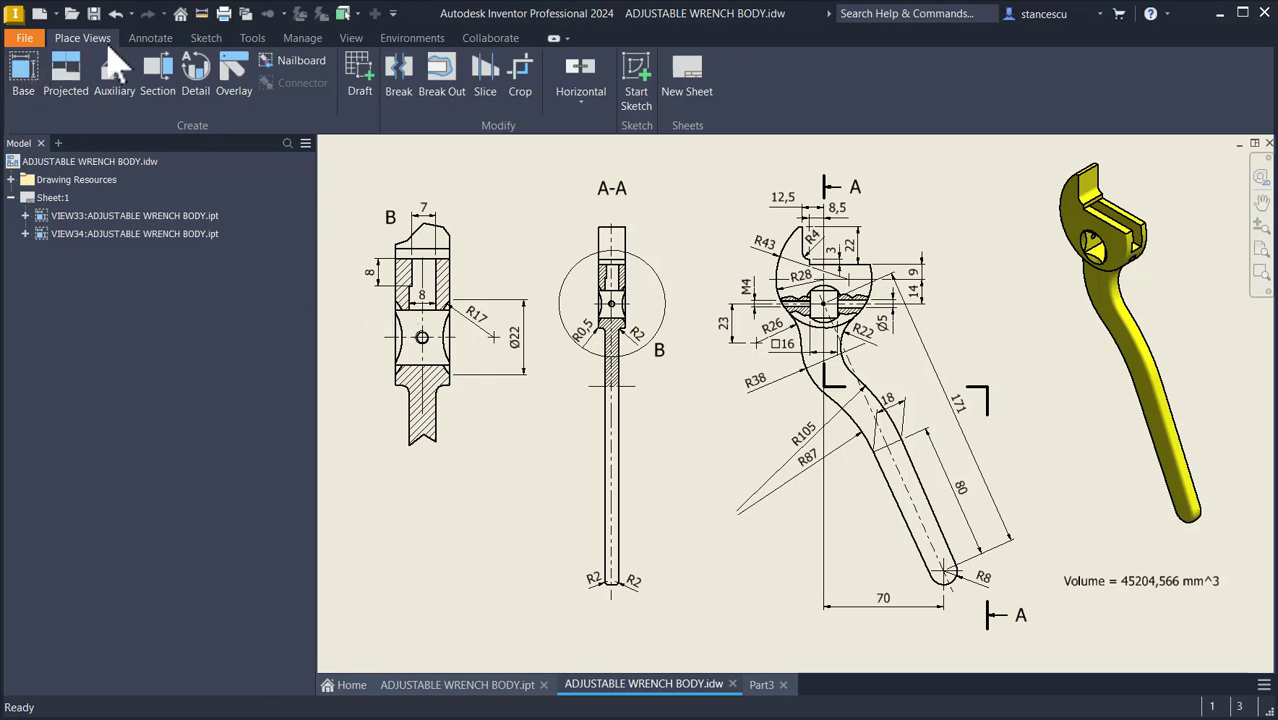
{"action": "left_click", "coordinate": [132, 38]}
{"action": "left_click", "coordinate": [32, 80]}
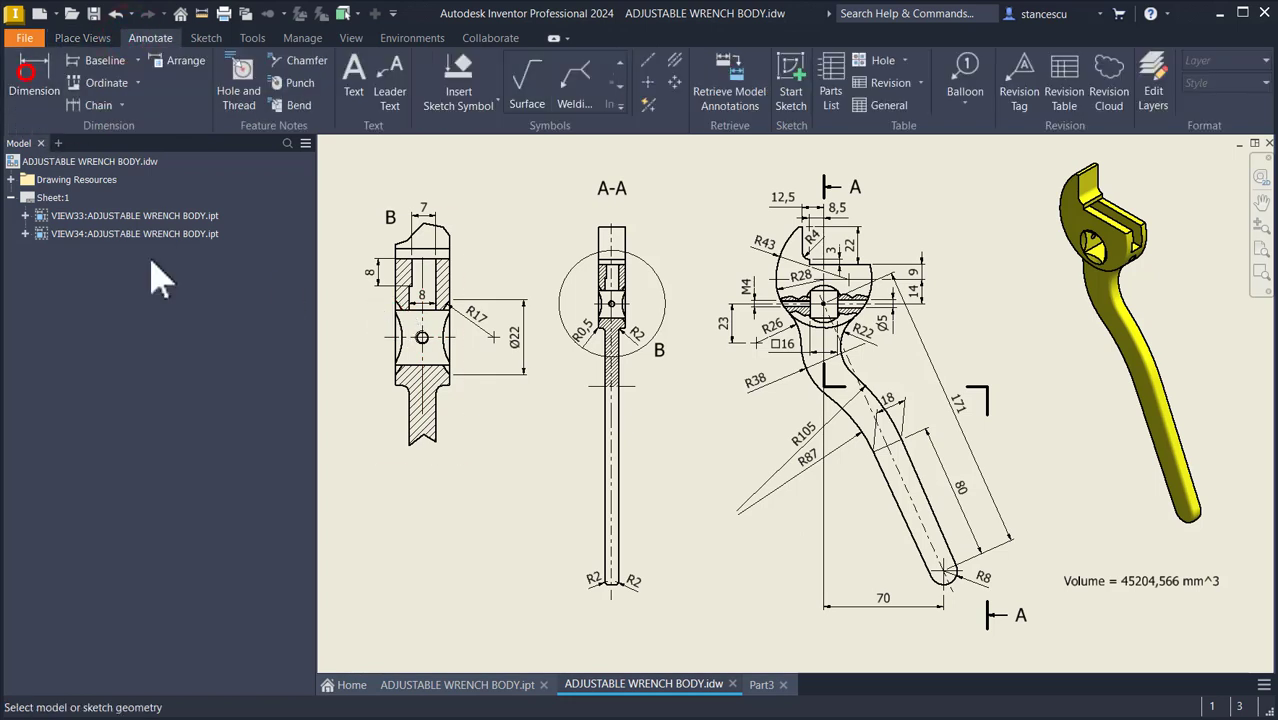
{"action": "left_click", "coordinate": [603, 478]}
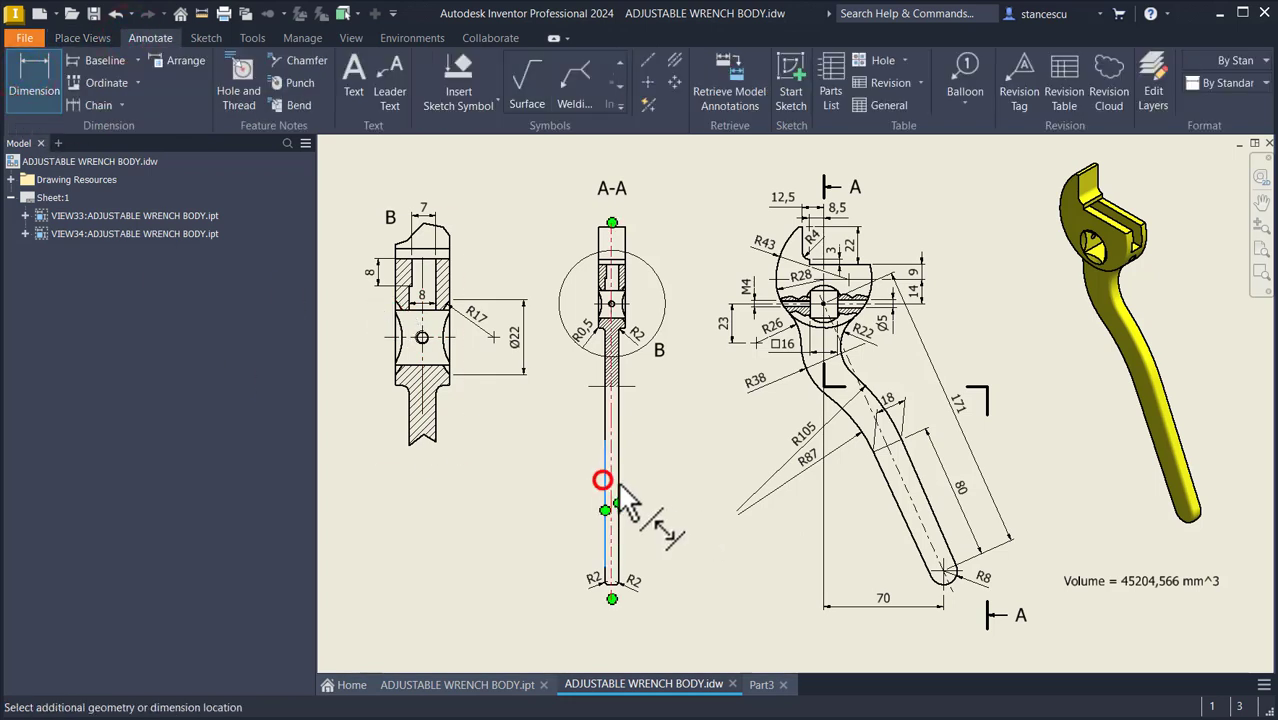
{"action": "left_click", "coordinate": [619, 484]}
{"action": "left_click", "coordinate": [666, 481]}
{"action": "key", "text": "Escape"}
{"action": "left_click_drag", "start_coordinate": [608, 472], "coordinate": [643, 618]}
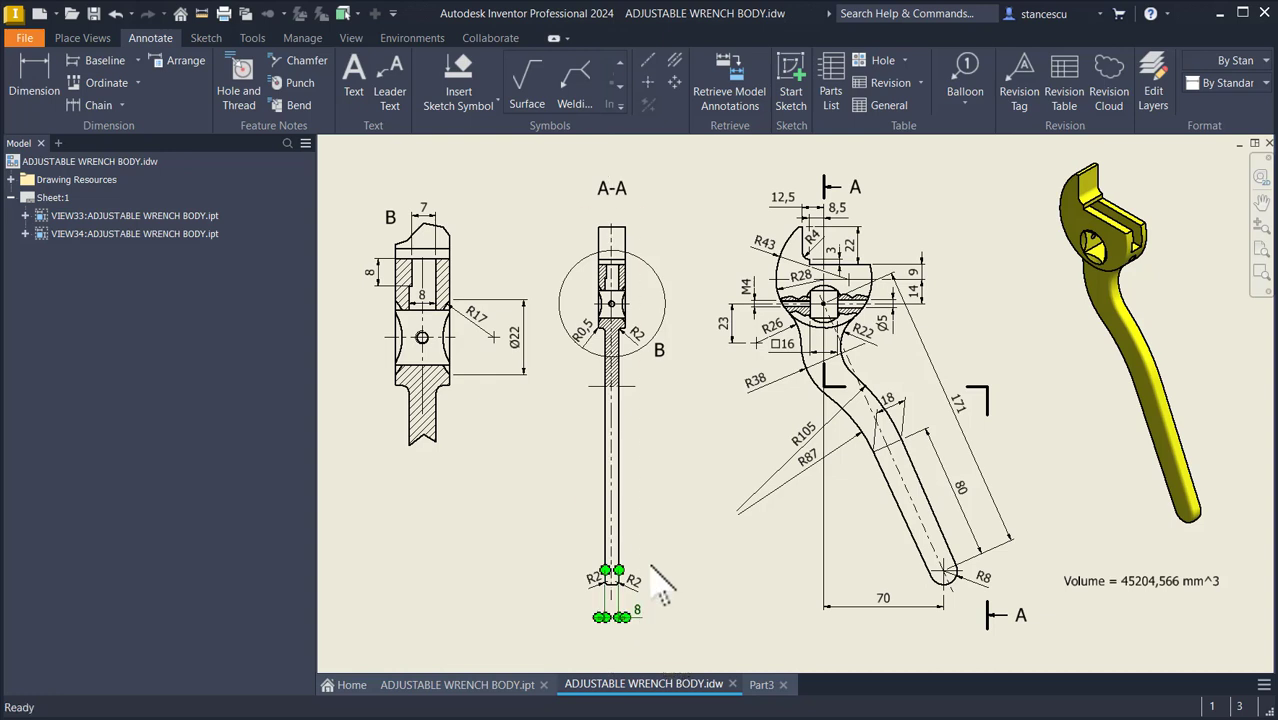
{"action": "left_click", "coordinate": [665, 515]}
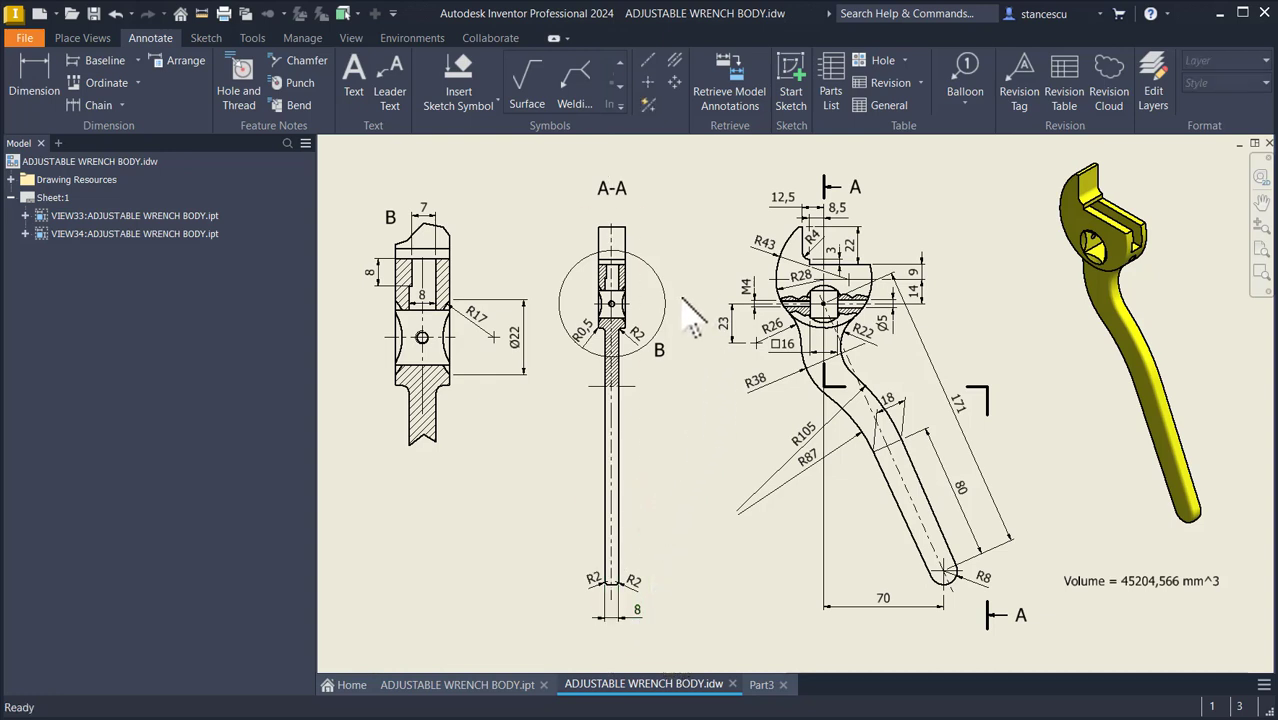
Step: Dimension the head's thickness above section A-A and move the A-A label beside the head
{"action": "scroll", "coordinate": [652, 212], "scroll_direction": "down", "scroll_amount": 3}
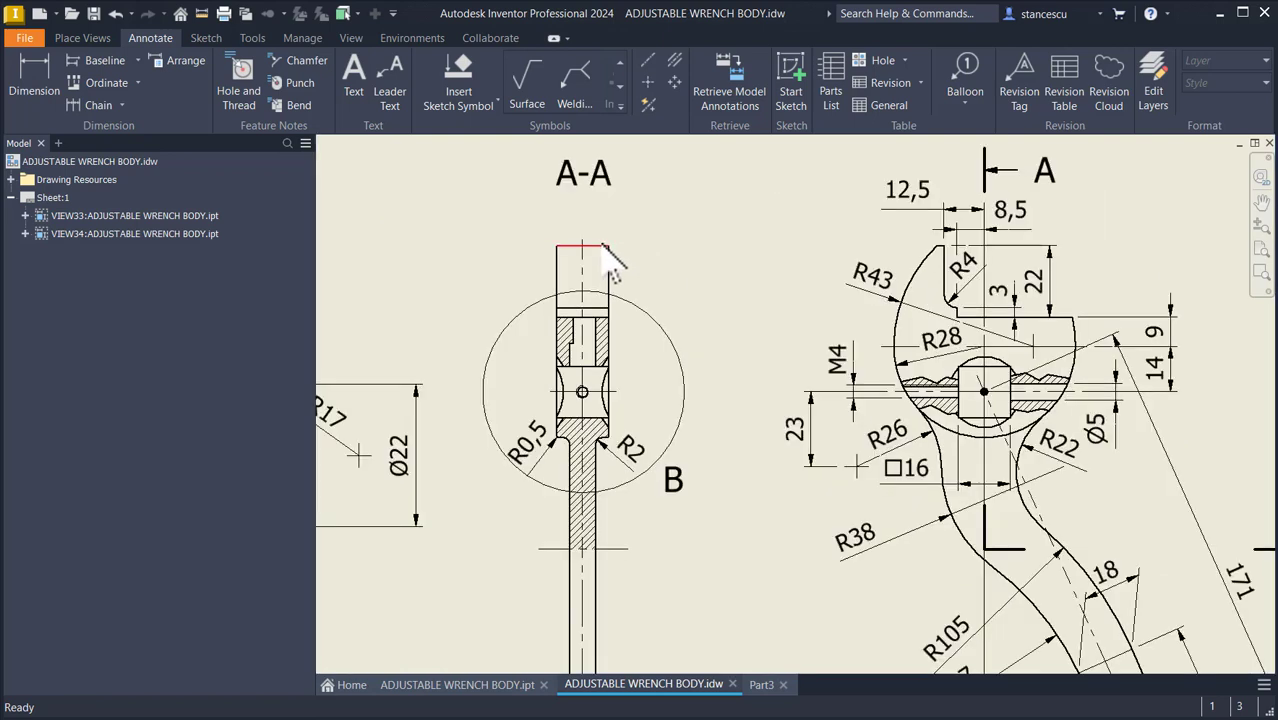
{"action": "left_click", "coordinate": [34, 70]}
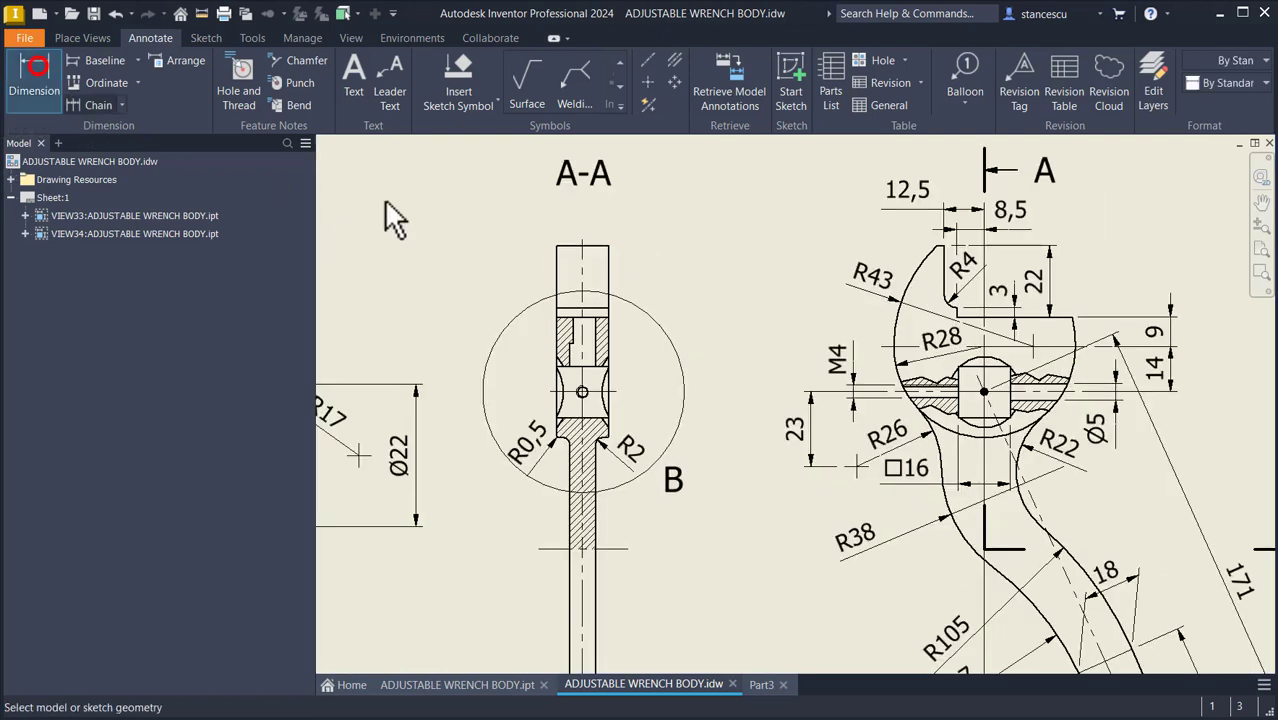
{"action": "left_click", "coordinate": [598, 248]}
{"action": "left_click", "coordinate": [590, 222]}
{"action": "key", "text": "Escape"}
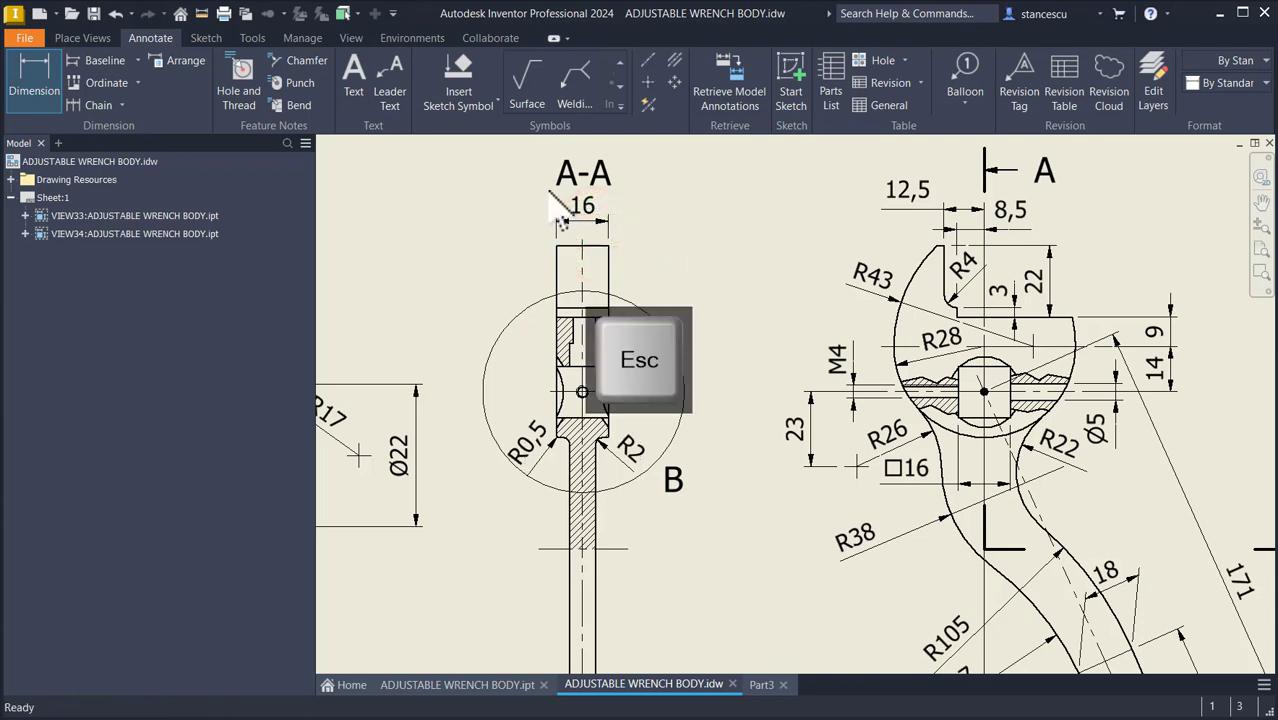
{"action": "mouse_move", "coordinate": [579, 179]}
{"action": "left_mouse_down"}
{"action": "mouse_move", "coordinate": [494, 196]}
{"action": "mouse_move", "coordinate": [490, 247]}
{"action": "mouse_move", "coordinate": [485, 234]}
{"action": "left_mouse_up"}
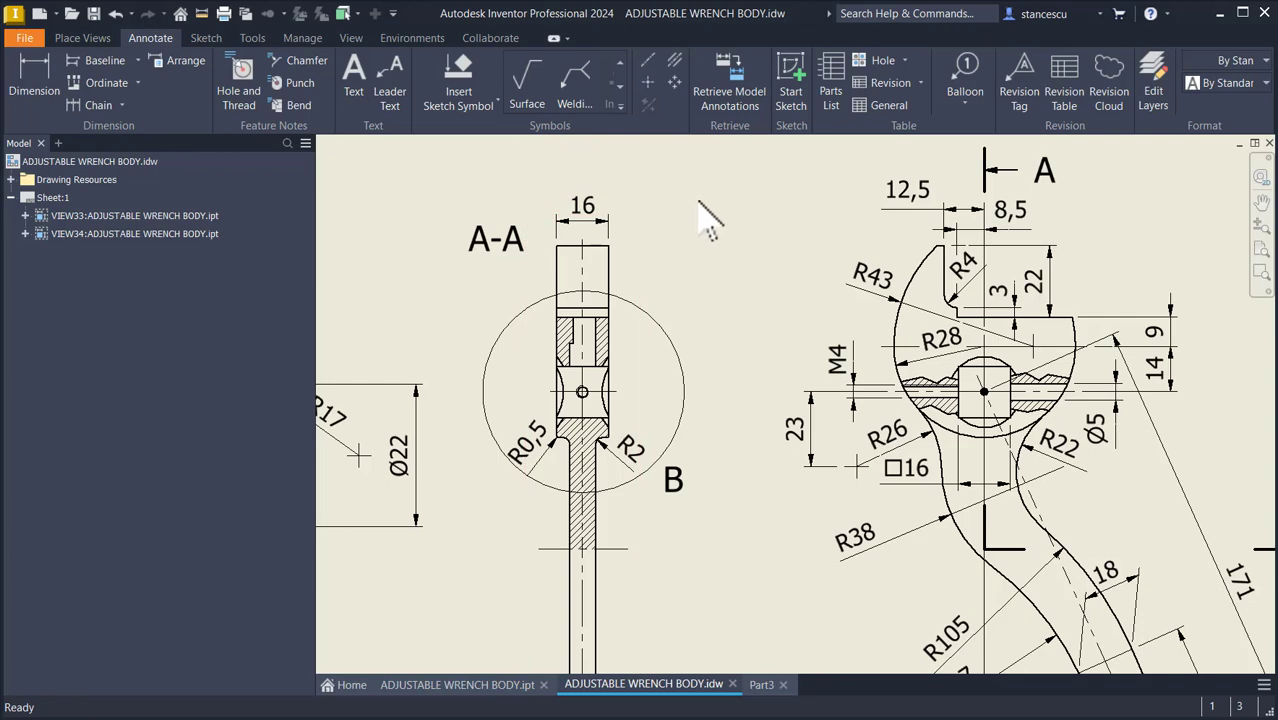
{"action": "scroll", "coordinate": [699, 202], "scroll_direction": "down", "scroll_amount": 5}
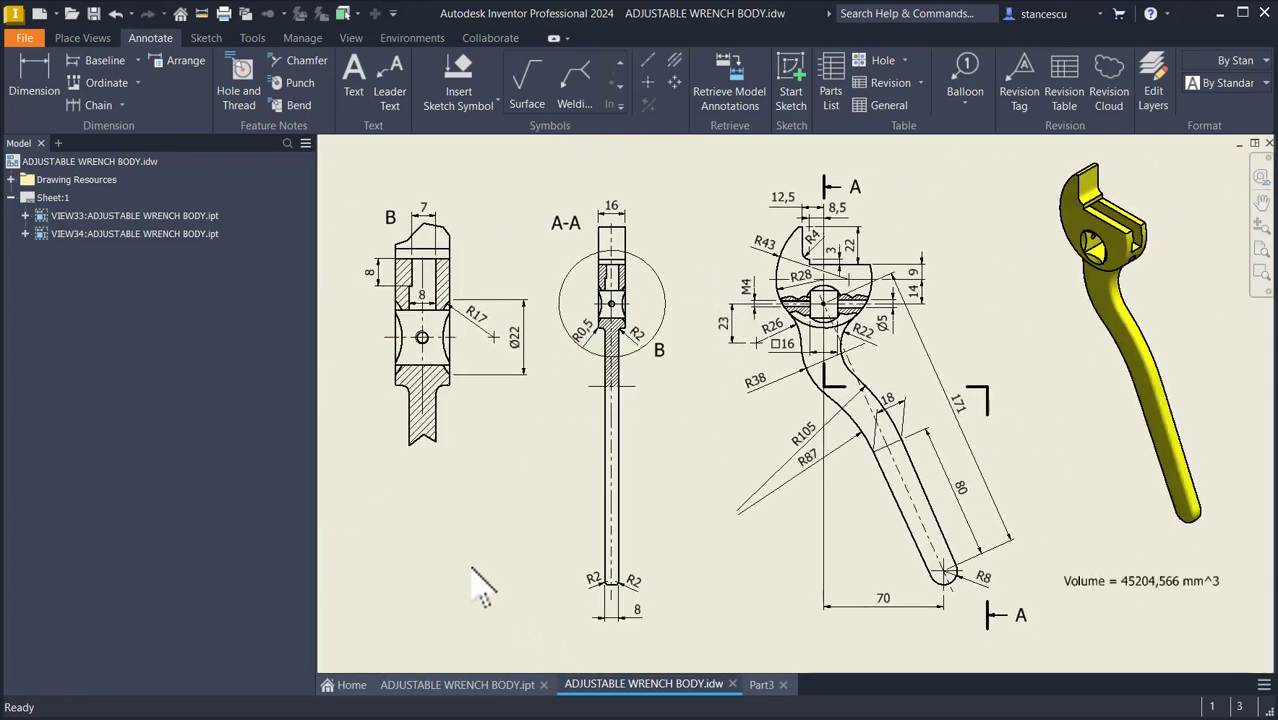
{"action": "left_click", "coordinate": [479, 545]}
Step: Return to Part3 and extrude all four wrench profile regions symmetrically by 8 mm as a new solid
{"action": "left_click", "coordinate": [762, 688]}
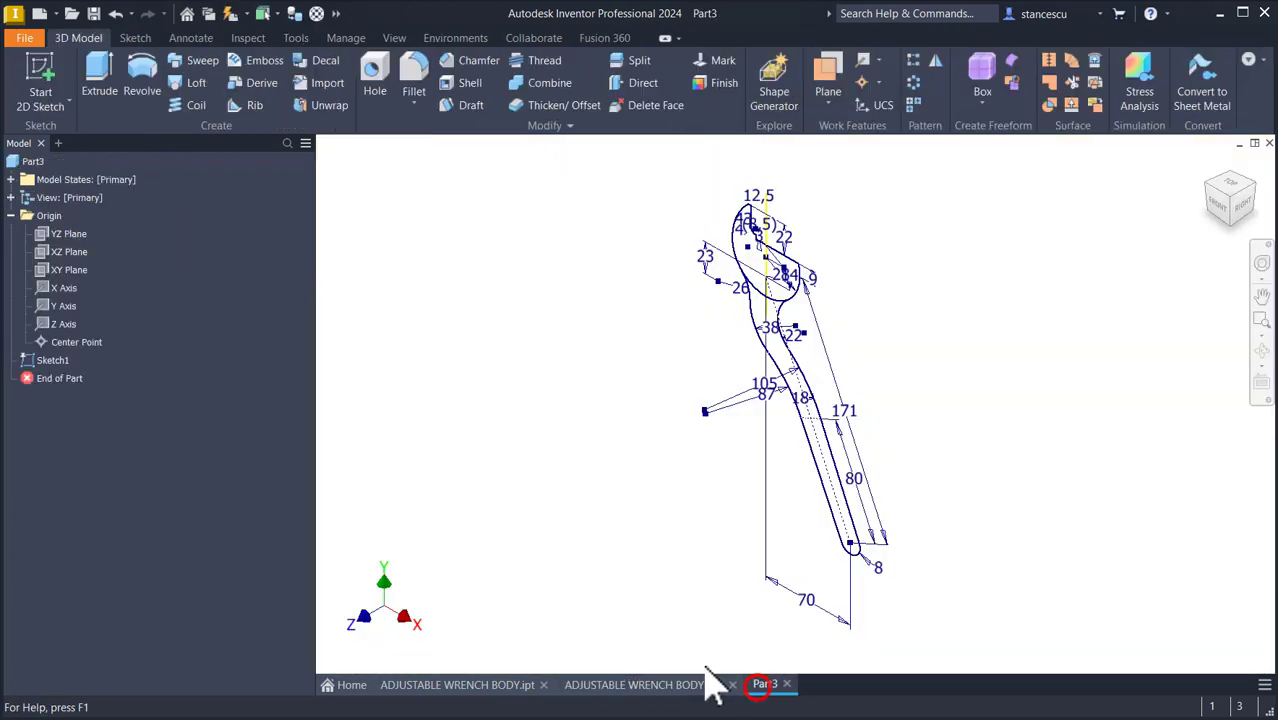
{"action": "left_click", "coordinate": [104, 72]}
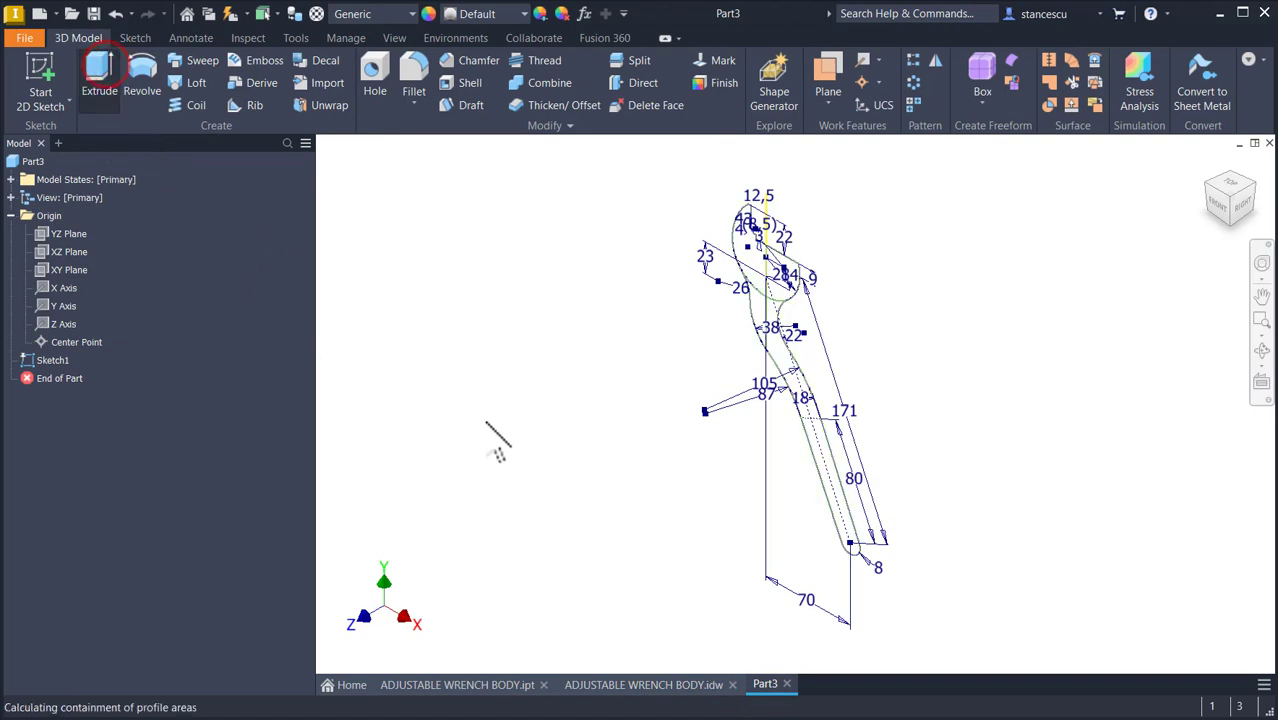
{"action": "left_click", "coordinate": [818, 450]}
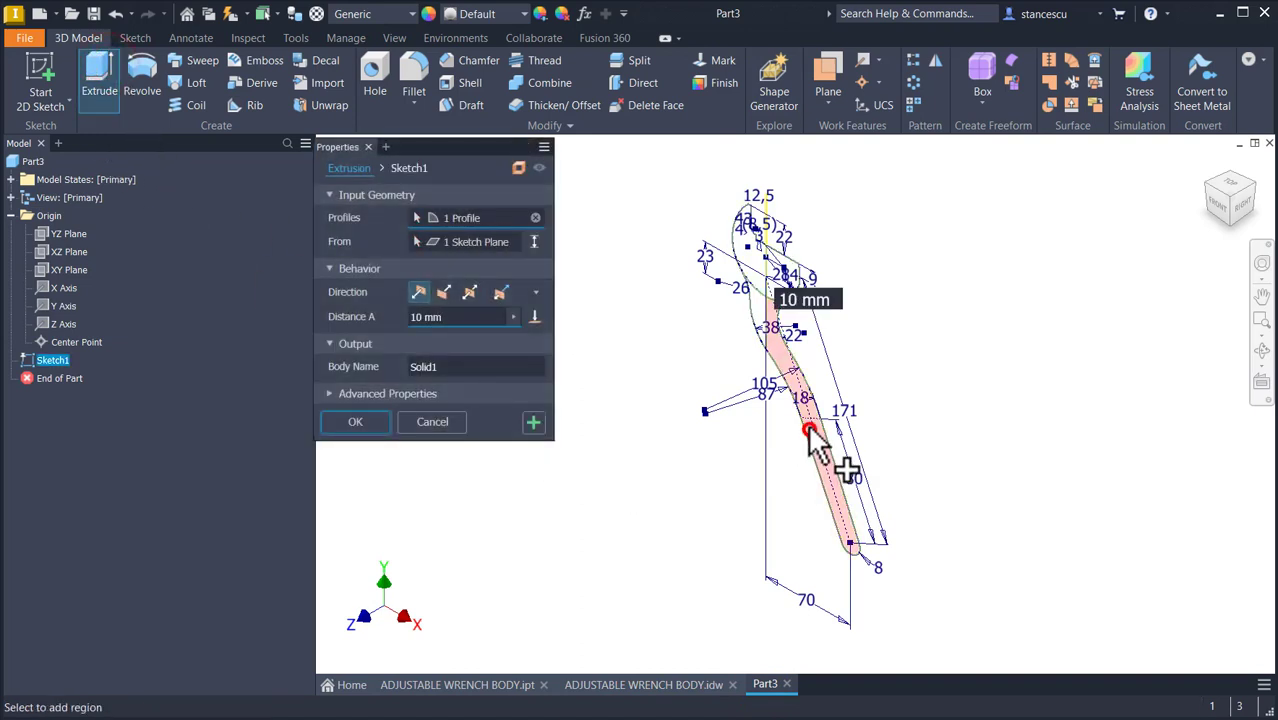
{"action": "left_click", "coordinate": [756, 298]}
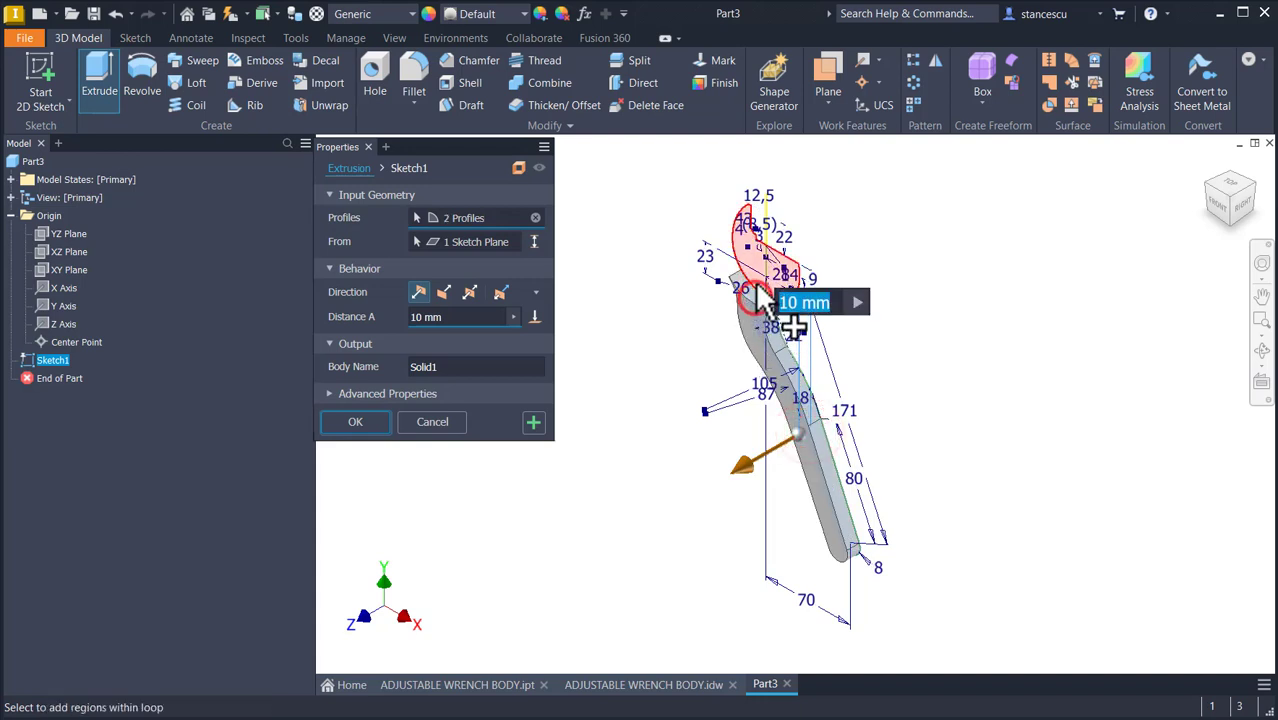
{"action": "left_click", "coordinate": [754, 281]}
{"action": "left_click", "coordinate": [779, 281]}
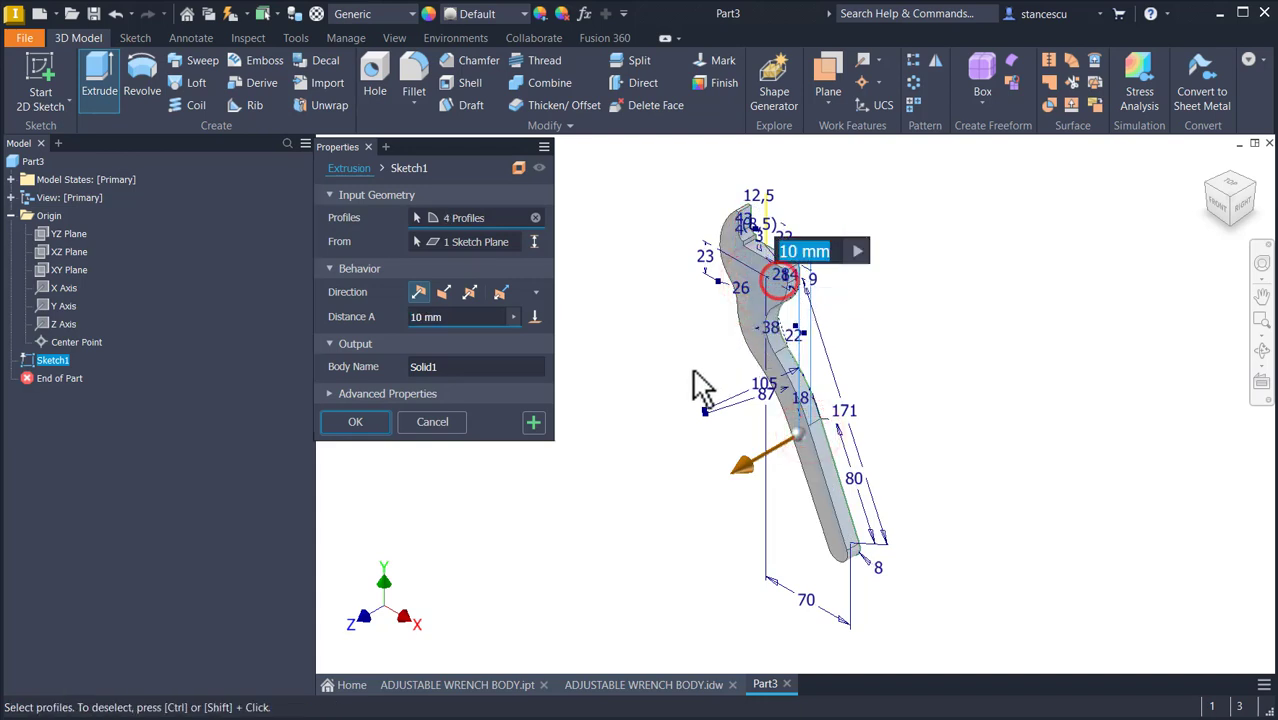
{"action": "left_click", "coordinate": [470, 291]}
{"action": "left_click", "coordinate": [457, 316]}
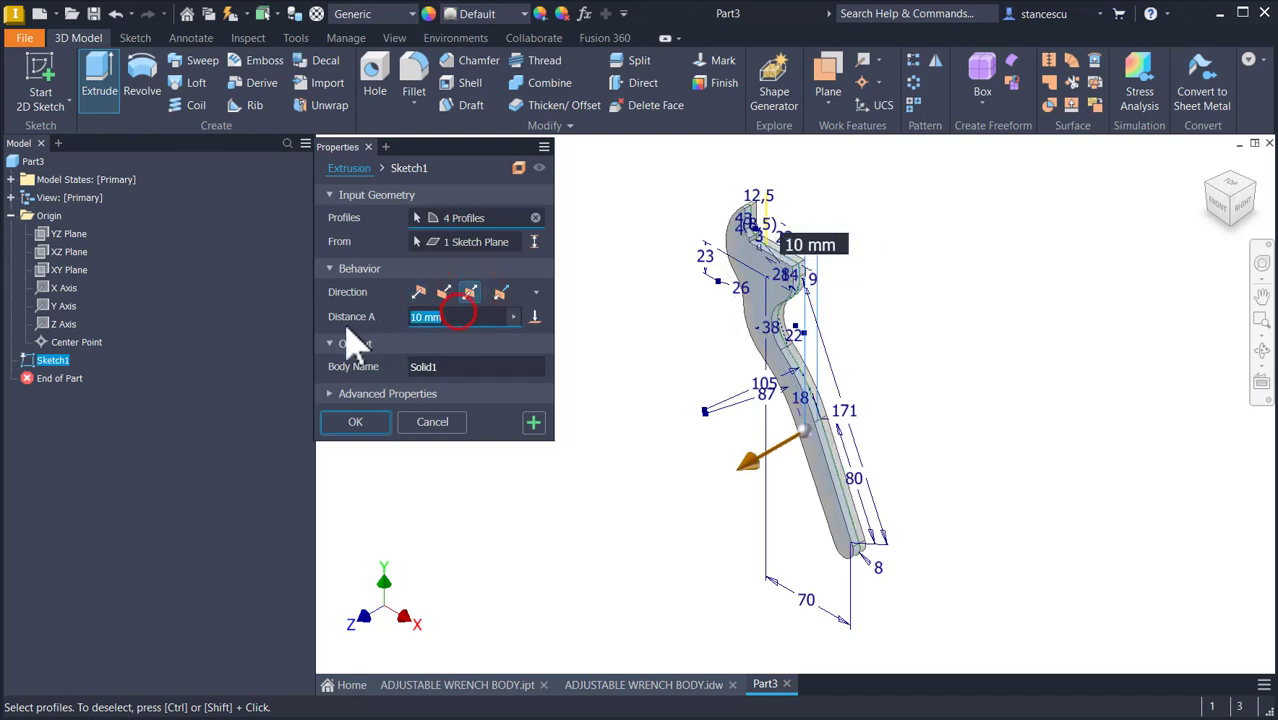
{"action": "key", "text": "Return"}
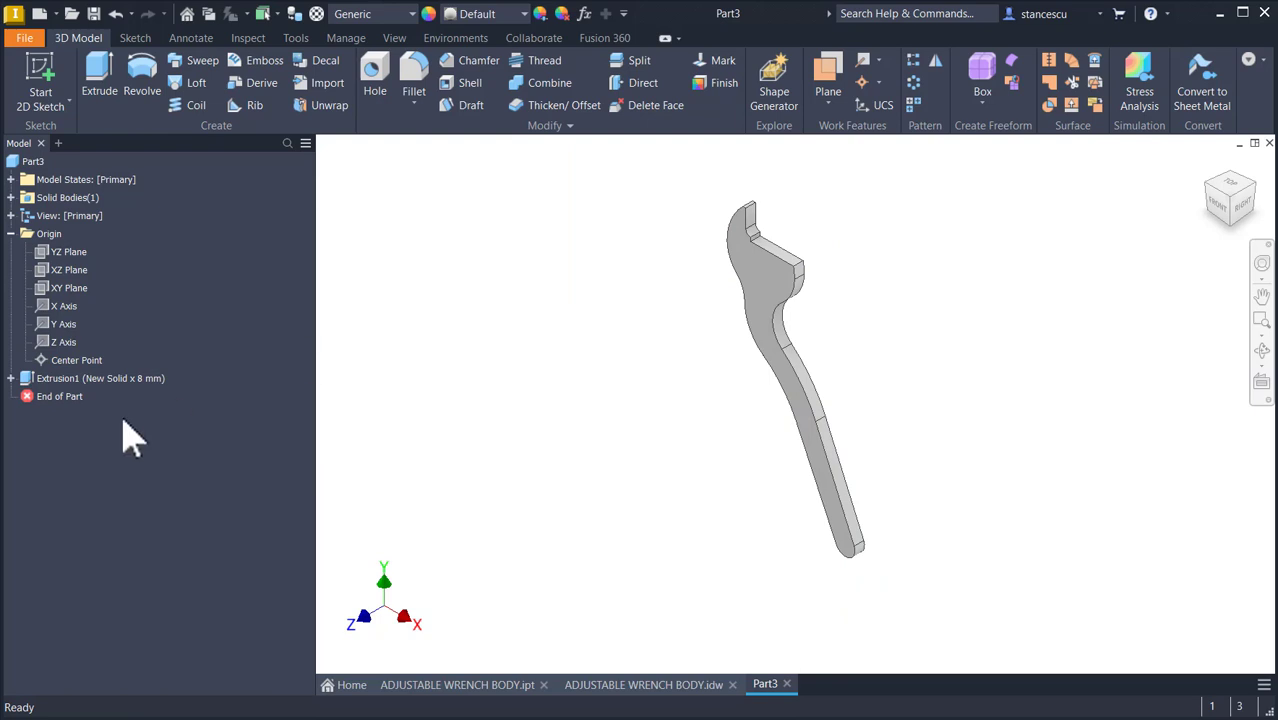
Step: Share Sketch1 from the first extrusion so its profiles can be reused
{"action": "left_click", "coordinate": [12, 378]}
{"action": "left_click", "coordinate": [42, 400]}
{"action": "right_click", "coordinate": [40, 398]}
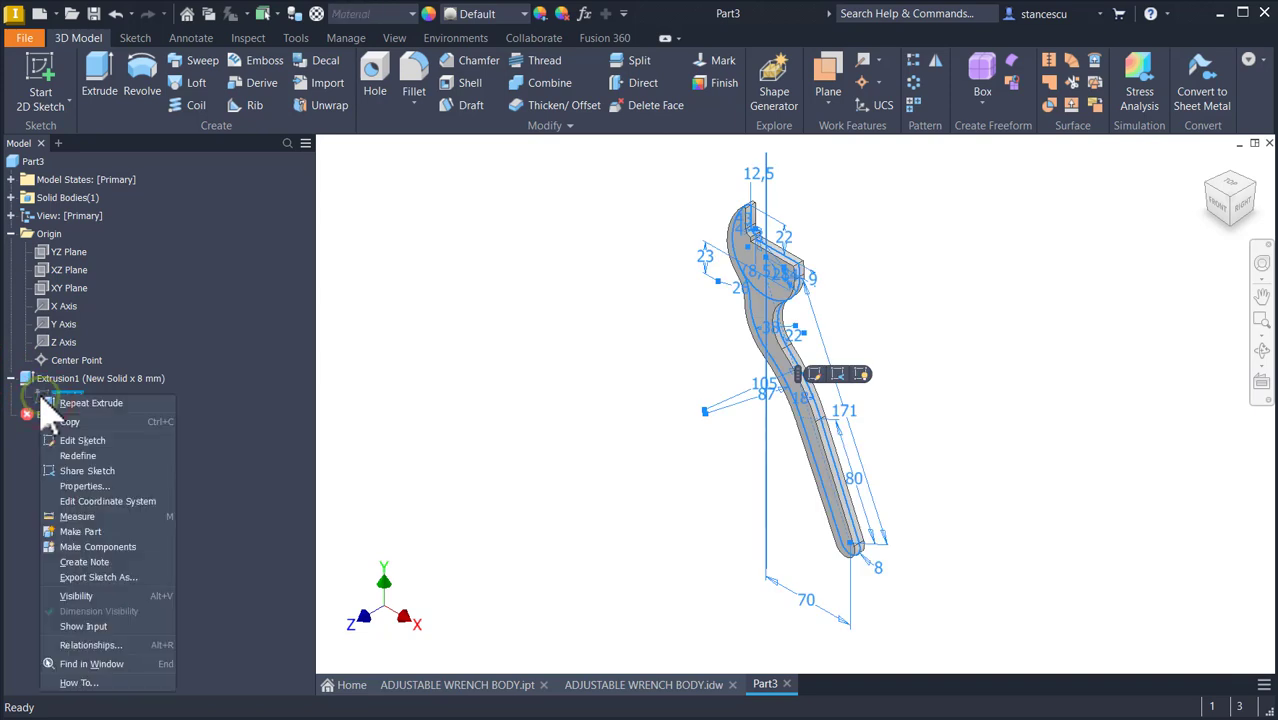
{"action": "left_click", "coordinate": [88, 471]}
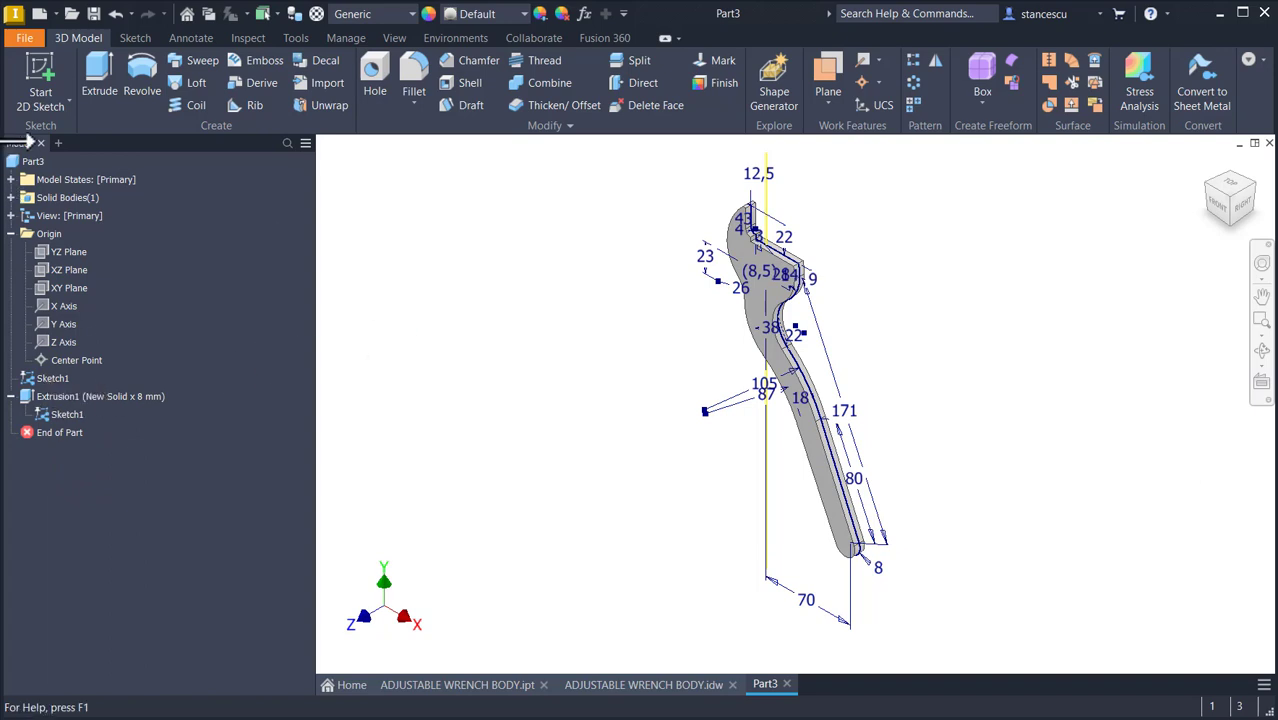
Step: Extrude the two head profiles of the shared sketch symmetrically by 16 mm, joined to the existing body
{"action": "left_click", "coordinate": [97, 85]}
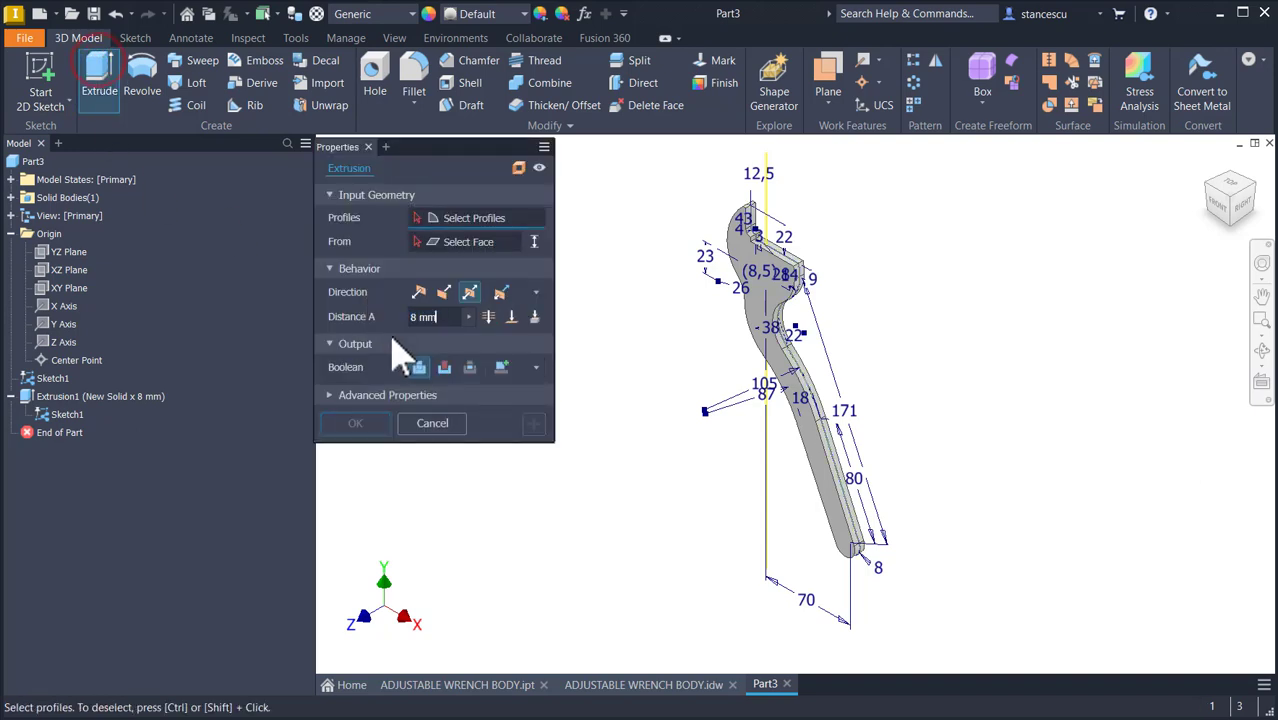
{"action": "left_click", "coordinate": [752, 270]}
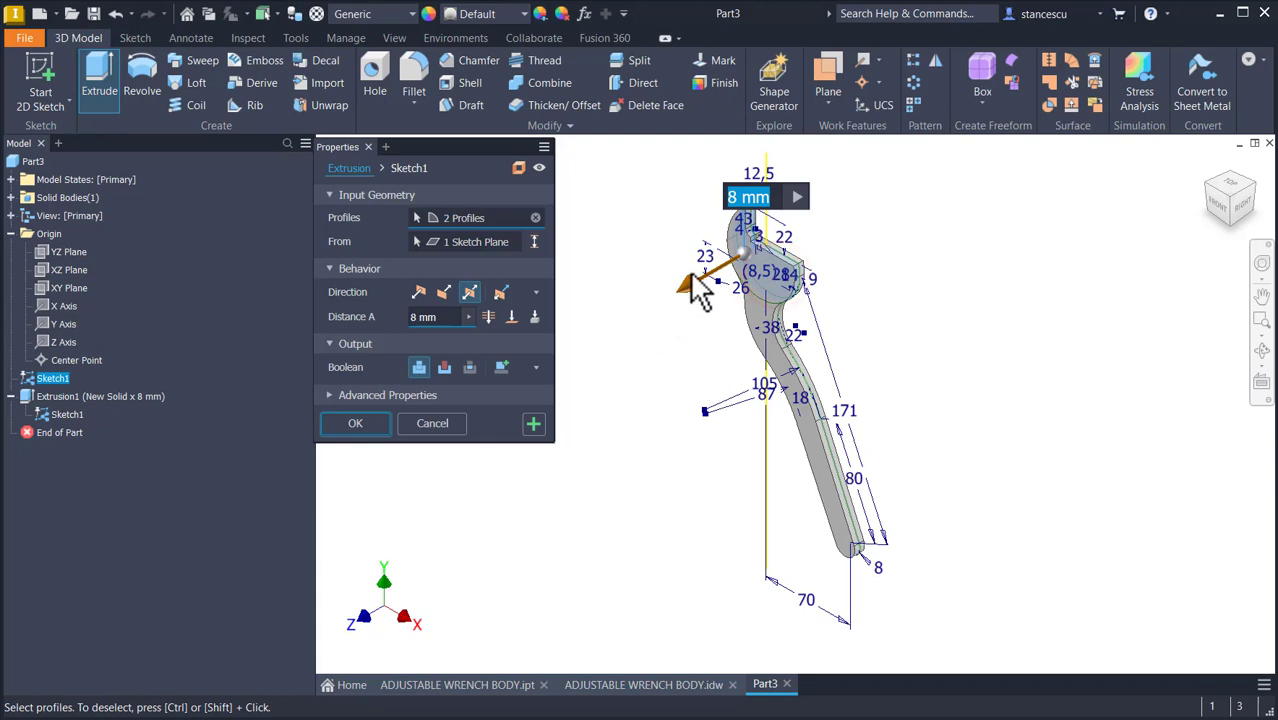
{"action": "left_click", "coordinate": [453, 316]}
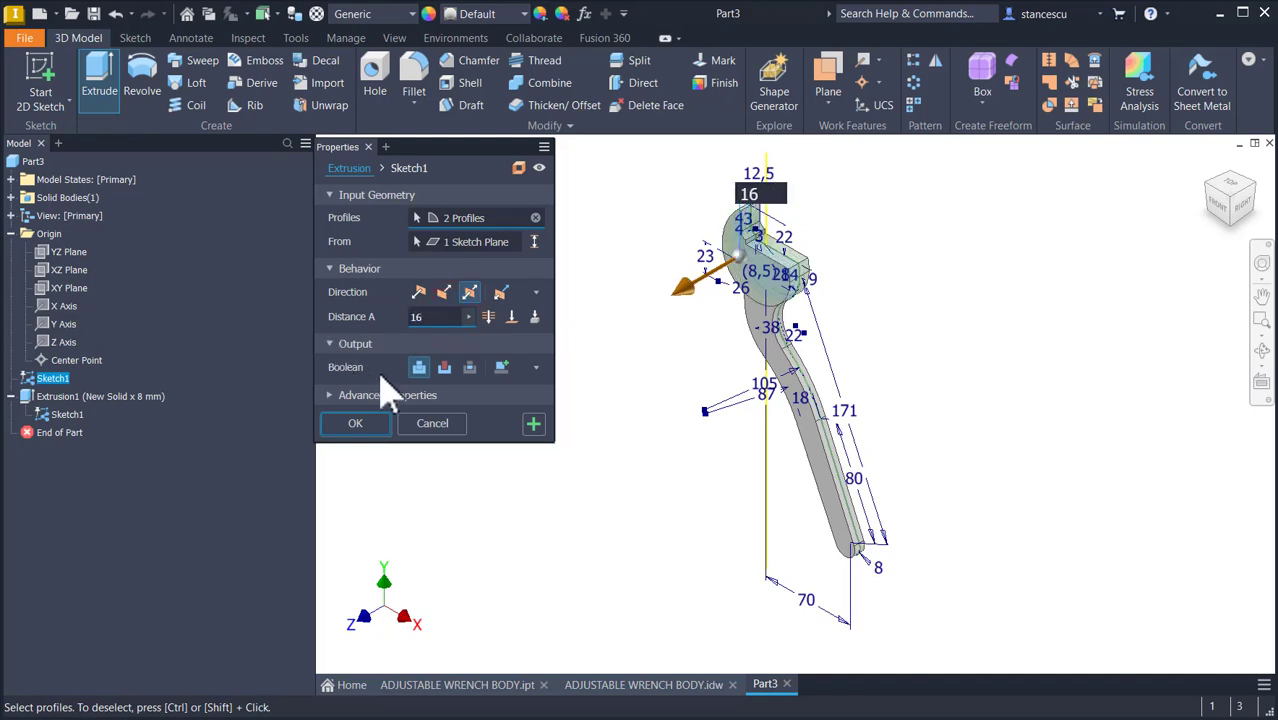
Step: Complete the 16 mm symmetric join extrusion of the two wrench head profiles and hide the shared Sketch1
{"action": "left_click", "coordinate": [380, 423]}
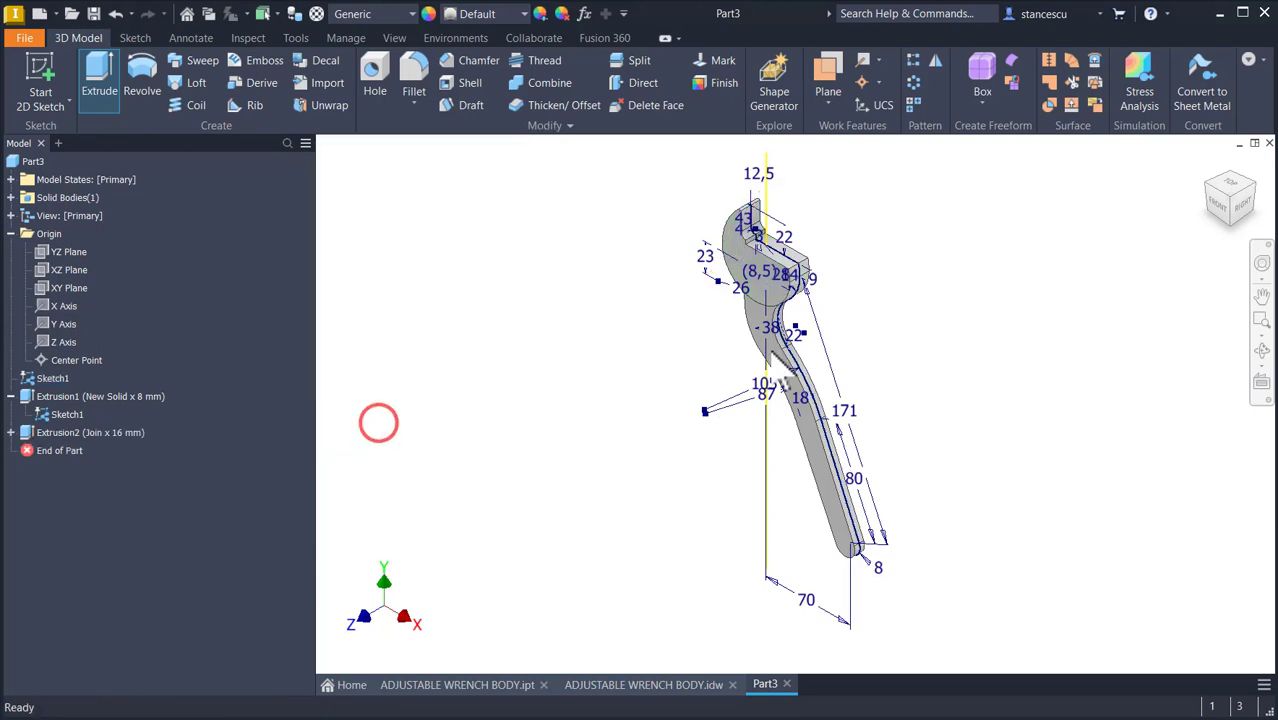
{"action": "right_click", "coordinate": [40, 384]}
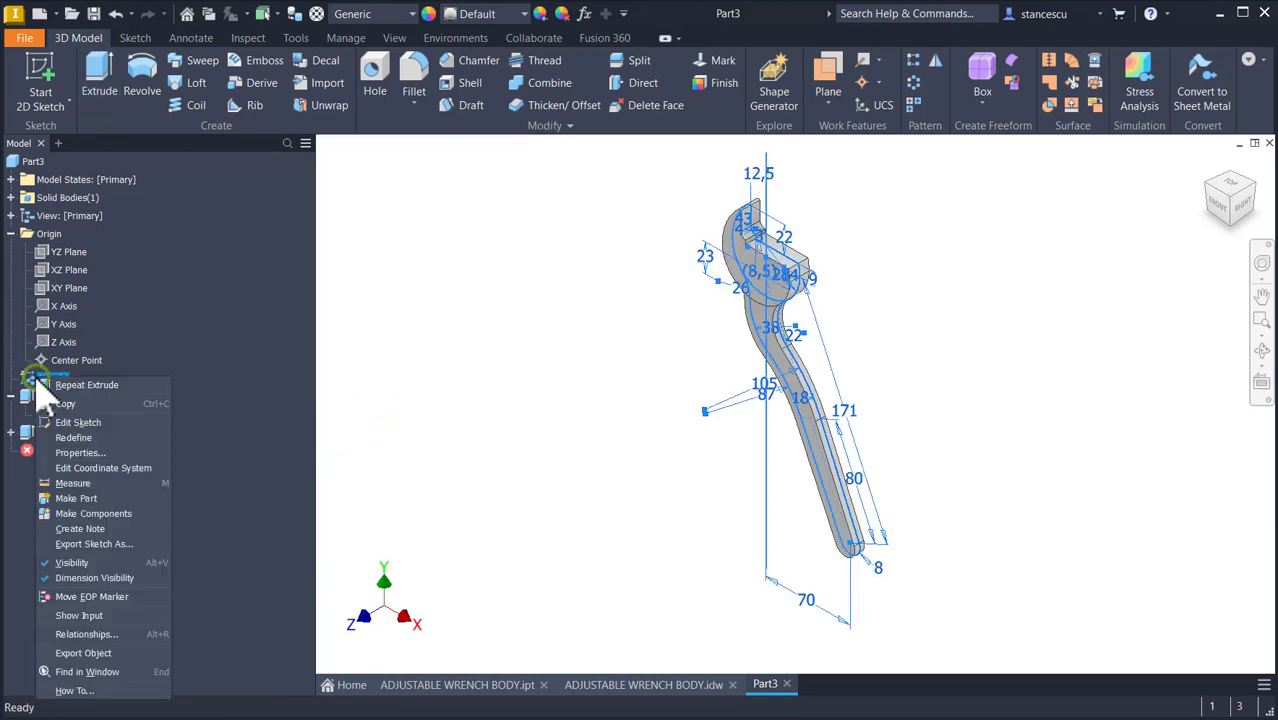
{"action": "left_click", "coordinate": [87, 564]}
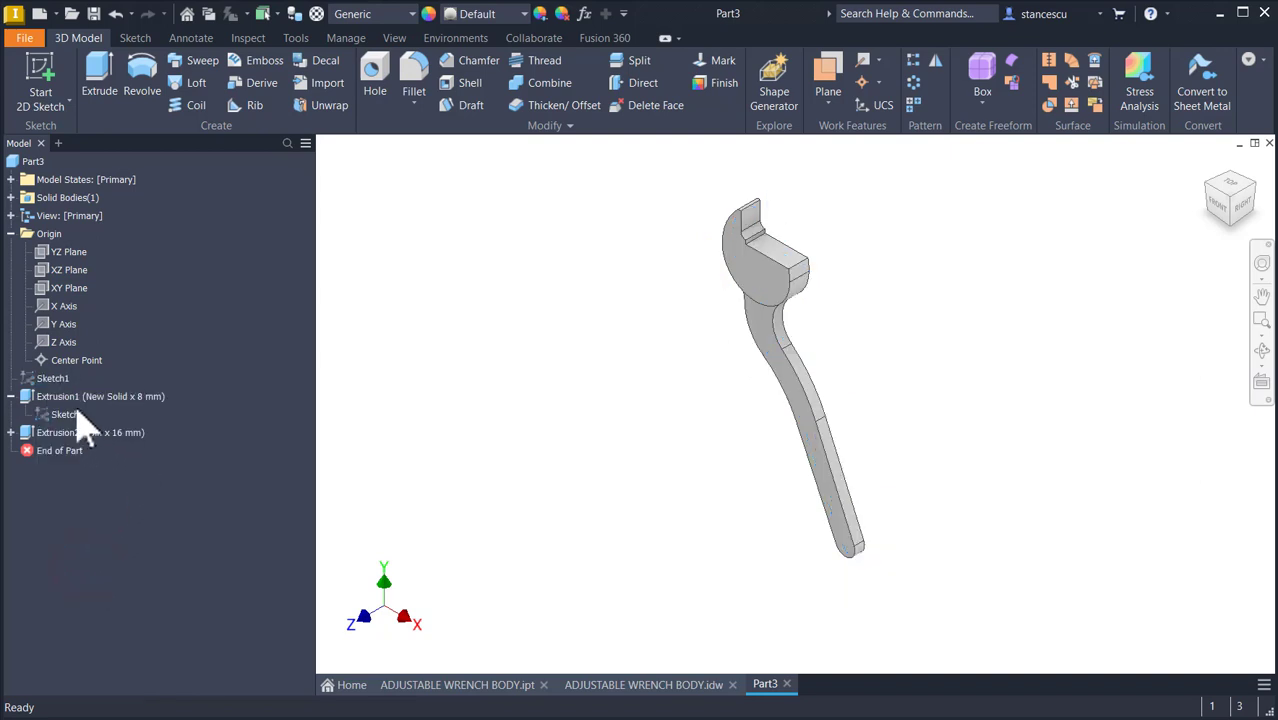
{"action": "key", "text": "F6"}
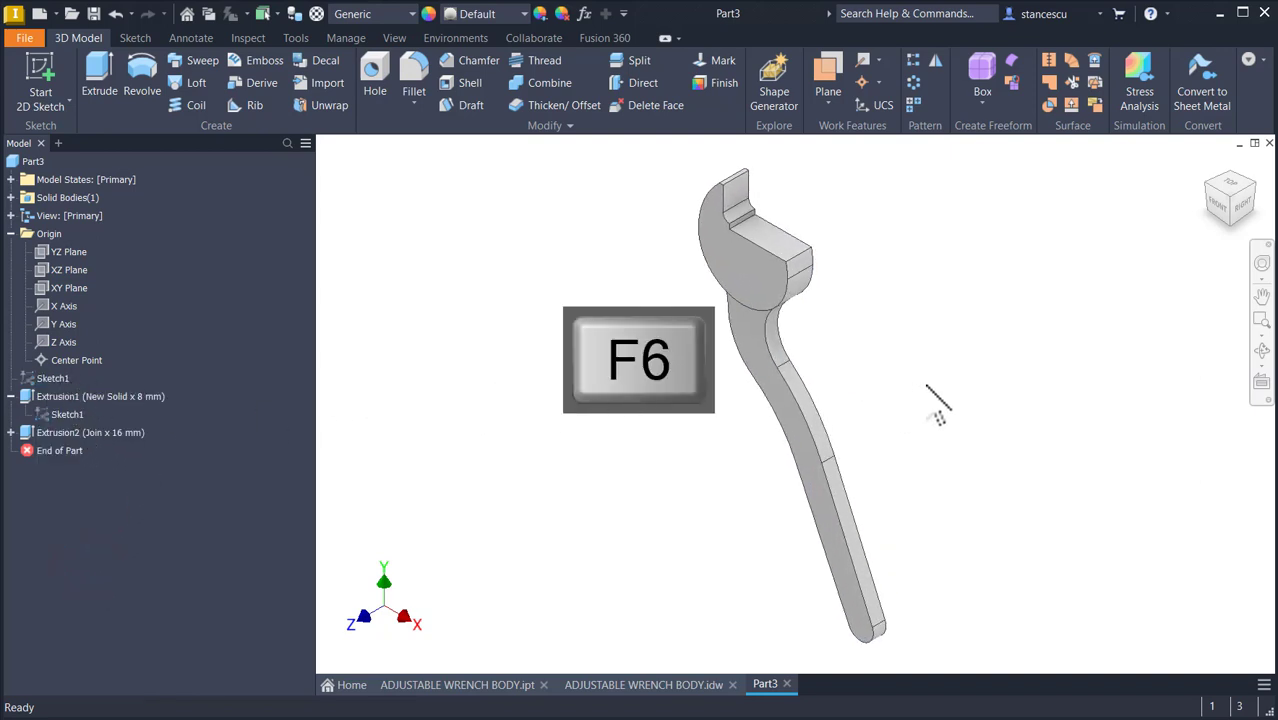
{"action": "middle_click_drag", "start_coordinate": [940, 404], "coordinate": [940, 404], "text": "shift"}
{"action": "key", "text": "F6"}
Step: Examine the square hole in the wrench head in the ADJUSTABLE WRENCH BODY drawing and reference model
{"action": "left_click", "coordinate": [614, 686]}
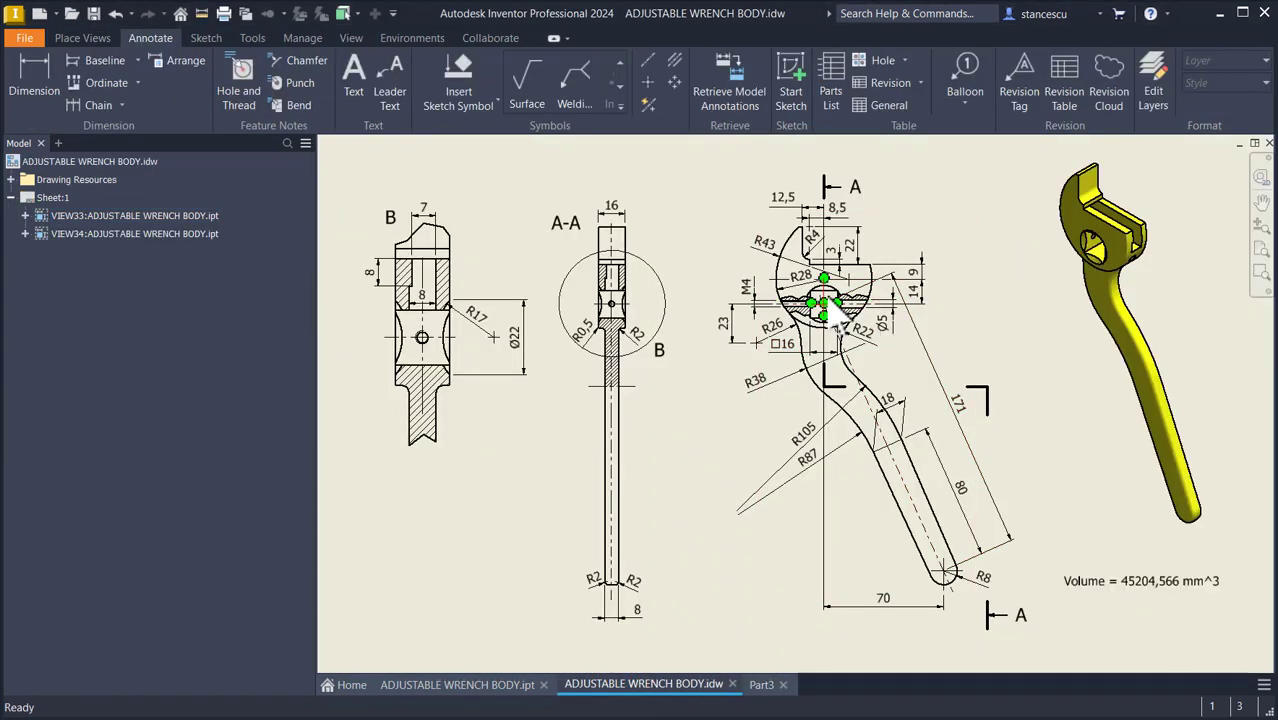
{"action": "left_click", "coordinate": [486, 684]}
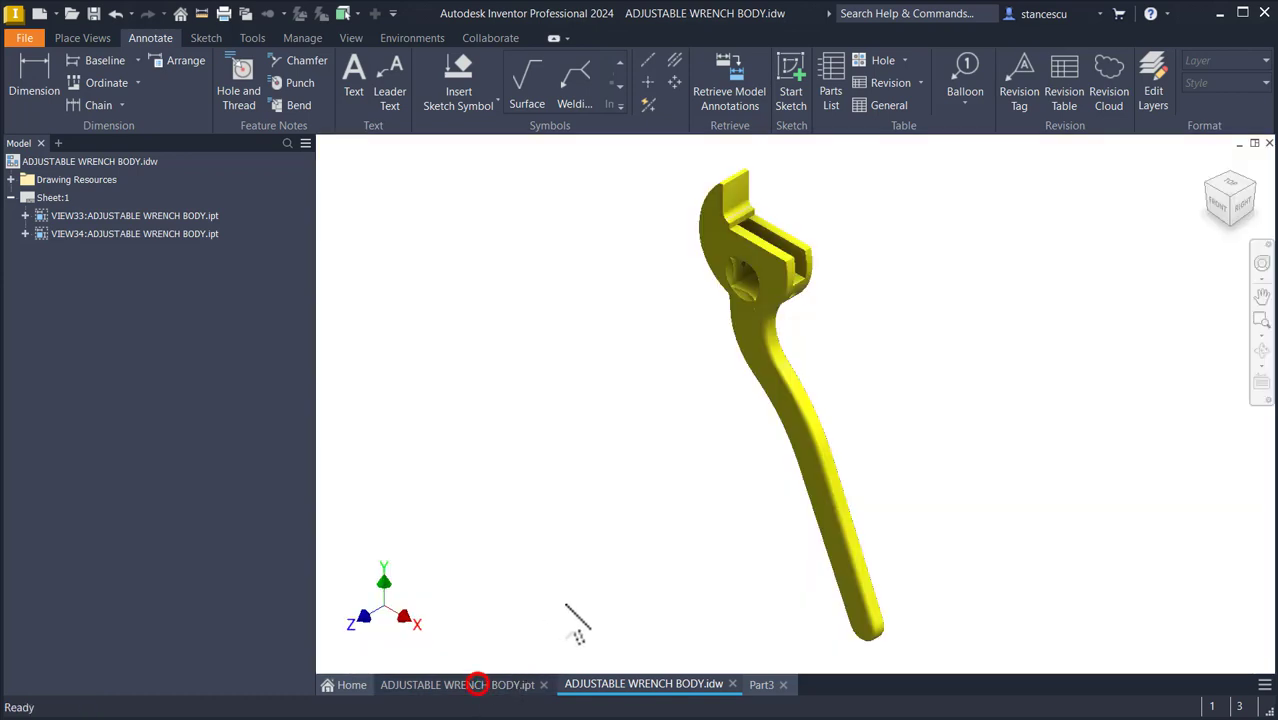
{"action": "scroll", "coordinate": [767, 345], "scroll_direction": "up", "scroll_amount": 5}
{"action": "mouse_move", "coordinate": [767, 345]}
{"action": "middle_mouse_down", "text": "shift"}
{"action": "mouse_move", "coordinate": [757, 352]}
{"action": "mouse_move", "coordinate": [760, 338]}
{"action": "mouse_move", "coordinate": [847, 357]}
{"action": "mouse_move", "coordinate": [768, 333]}
{"action": "middle_mouse_up", "text": "shift"}
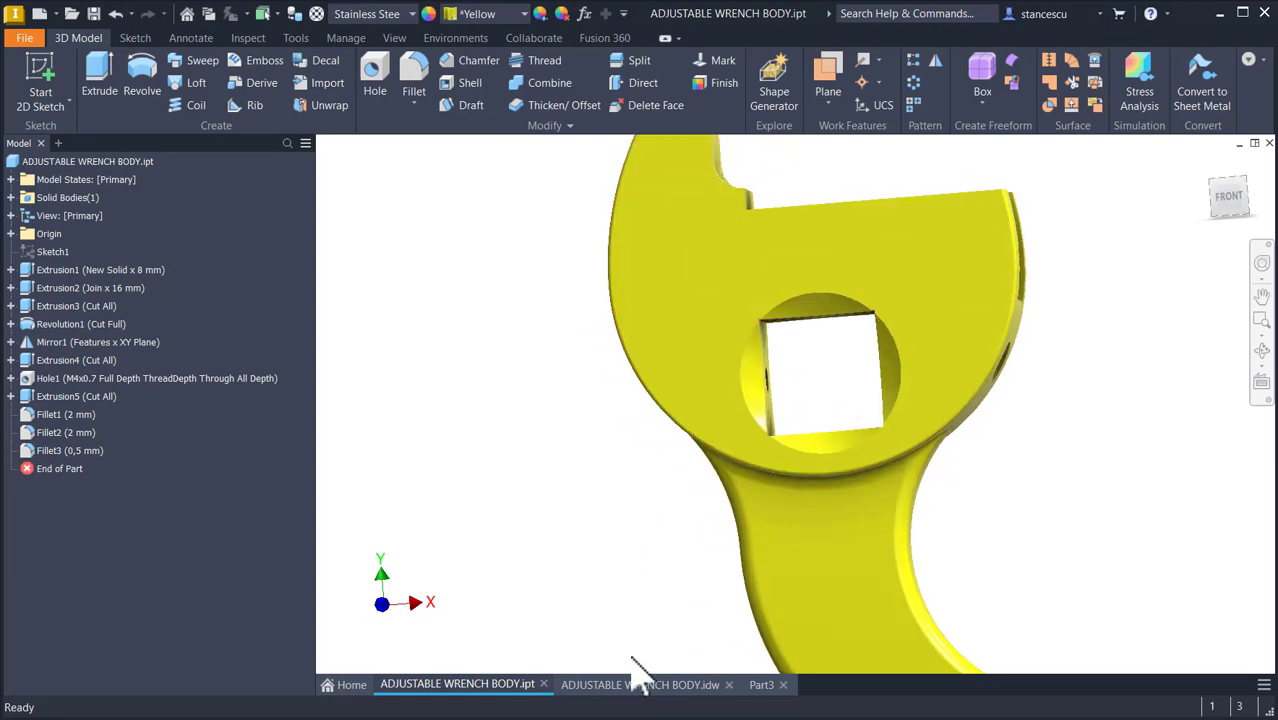
{"action": "key", "text": "F6"}
{"action": "left_click", "coordinate": [640, 686]}
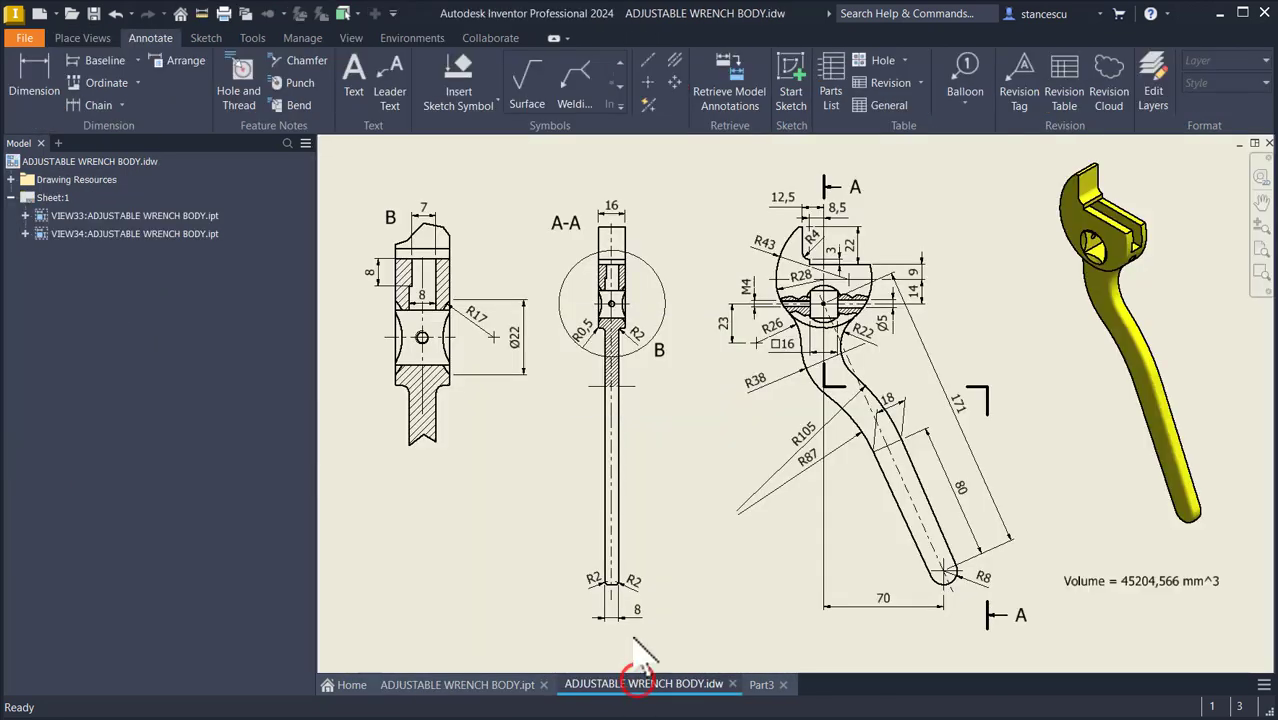
{"action": "left_click", "coordinate": [783, 343]}
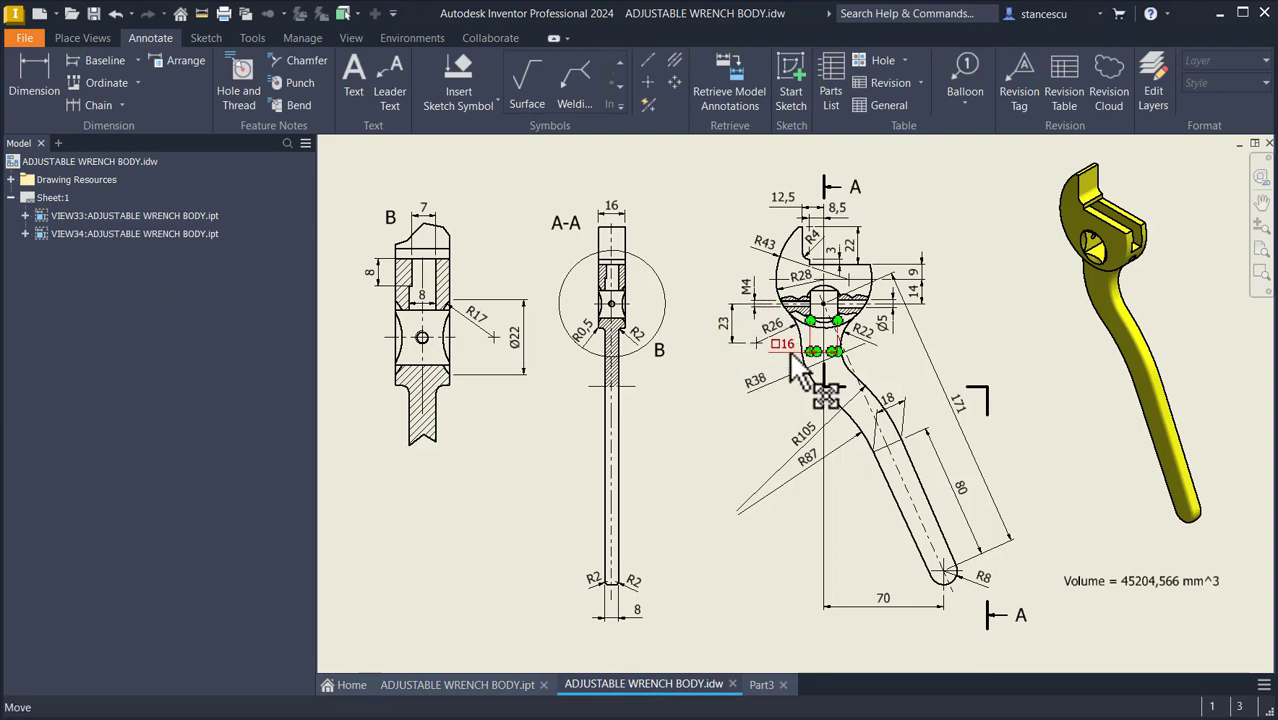
{"action": "scroll", "coordinate": [785, 341], "scroll_direction": "up", "scroll_amount": 3}
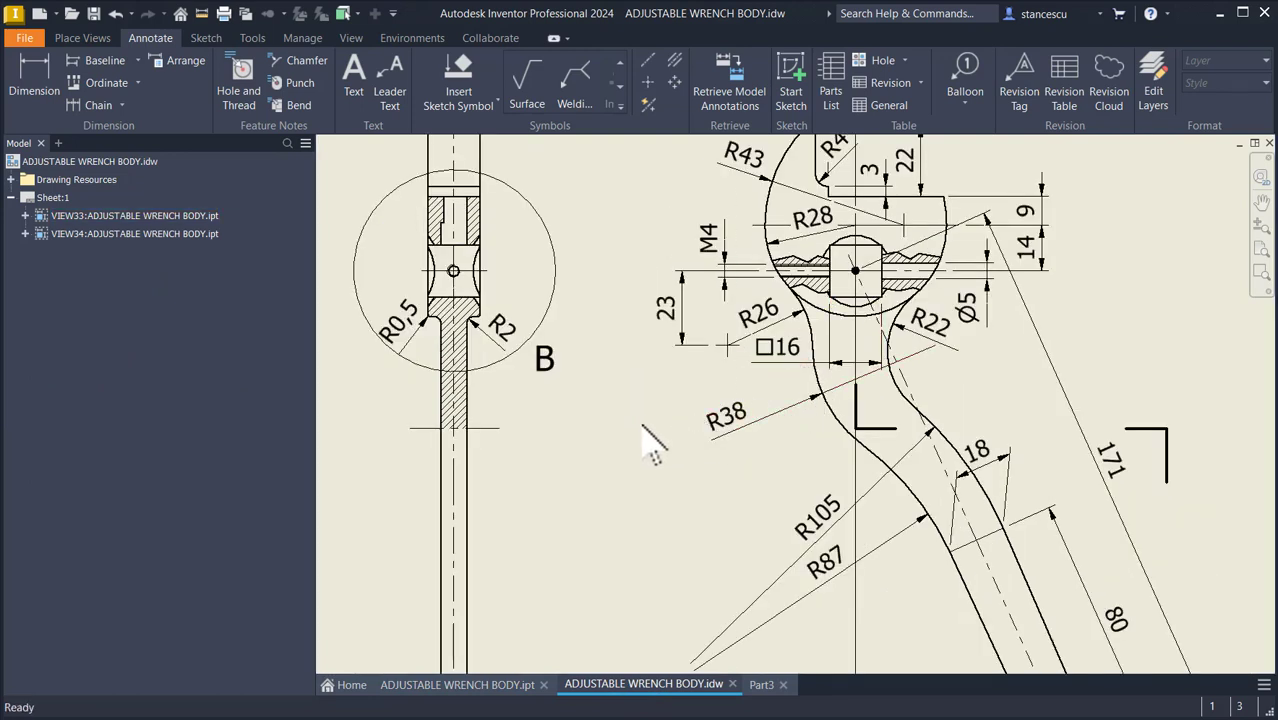
{"action": "key", "text": "Home"}
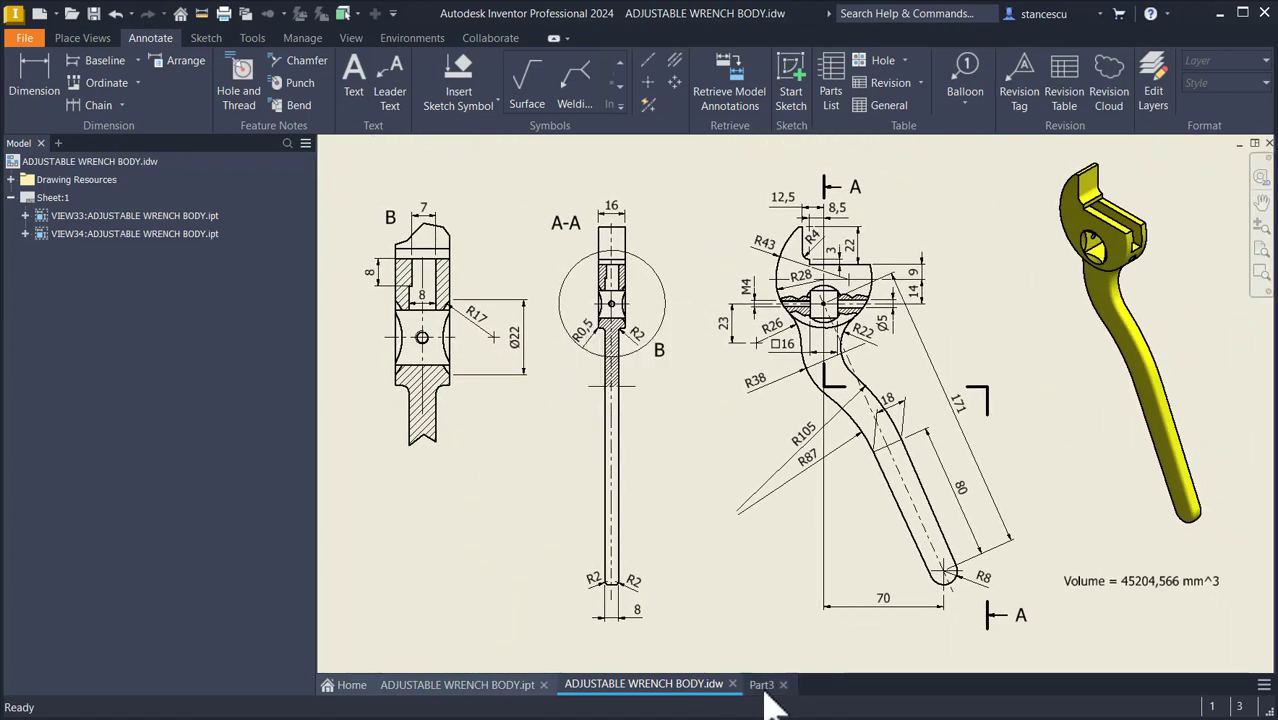
Step: Start a new sketch on the XY plane of Part3 and slice the solid at the sketch plane
{"action": "left_click", "coordinate": [763, 685]}
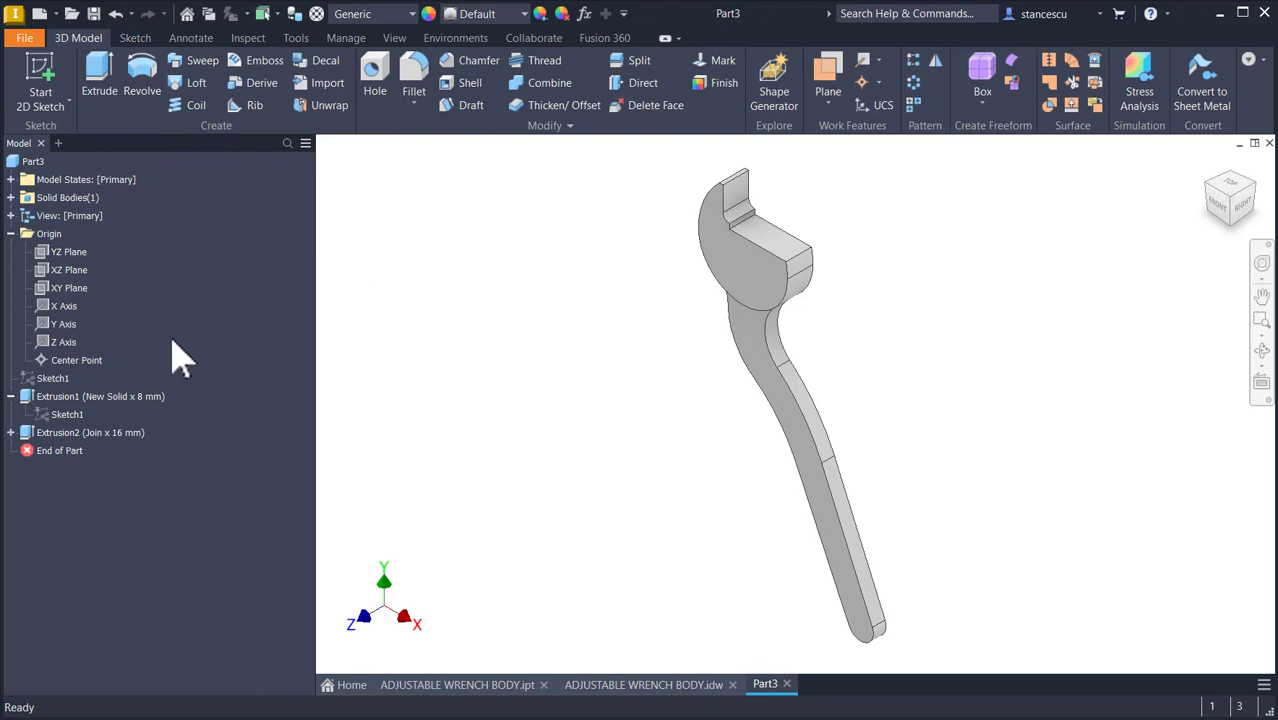
{"action": "left_click", "coordinate": [64, 287]}
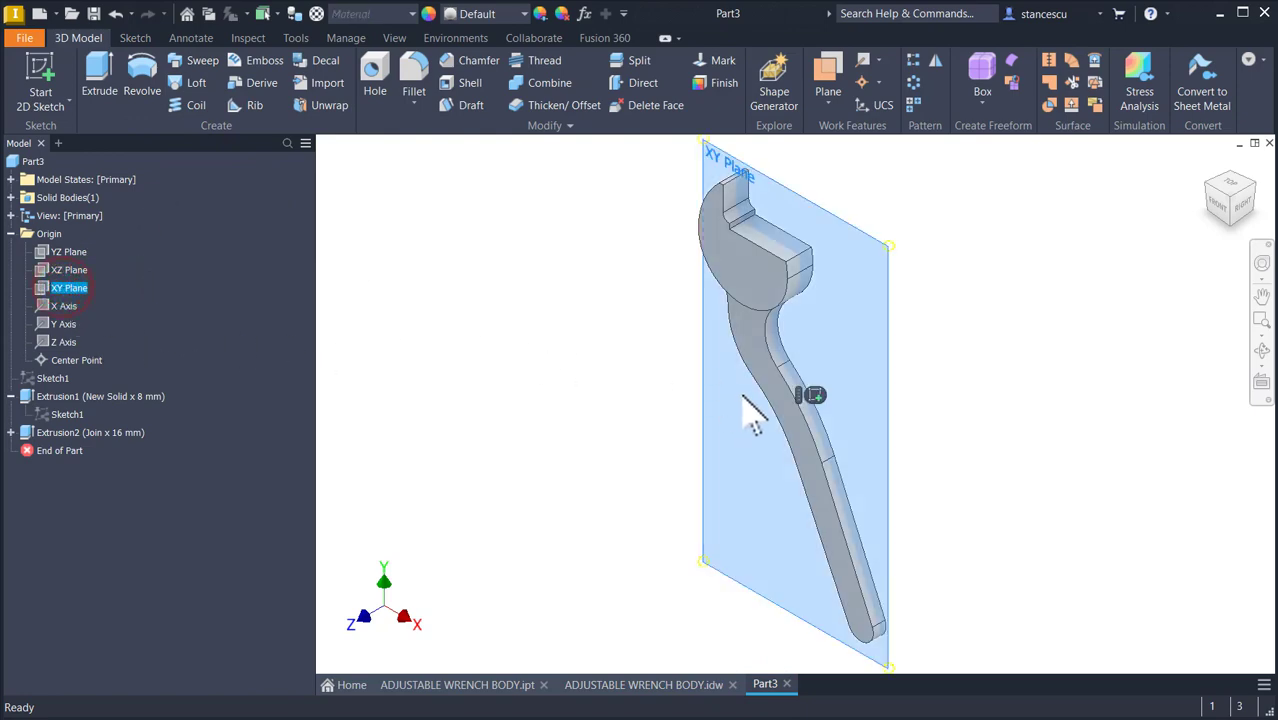
{"action": "left_click", "coordinate": [814, 395]}
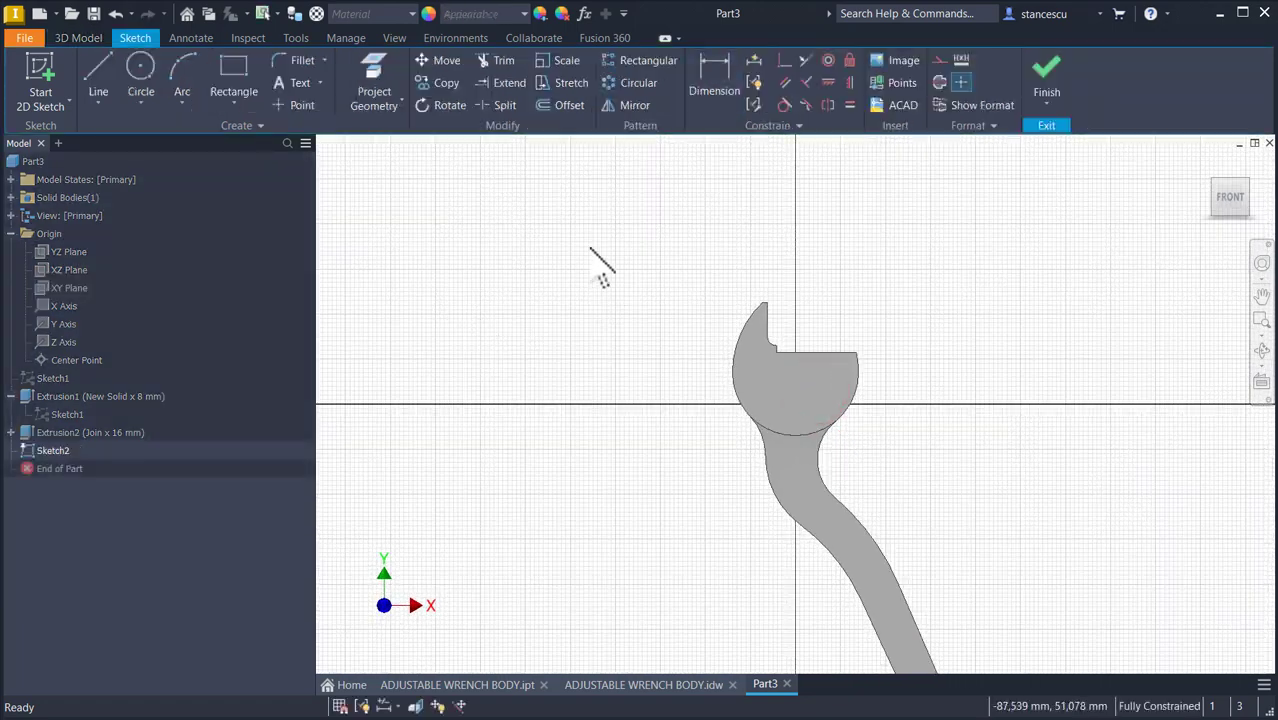
{"action": "key", "text": "F7"}
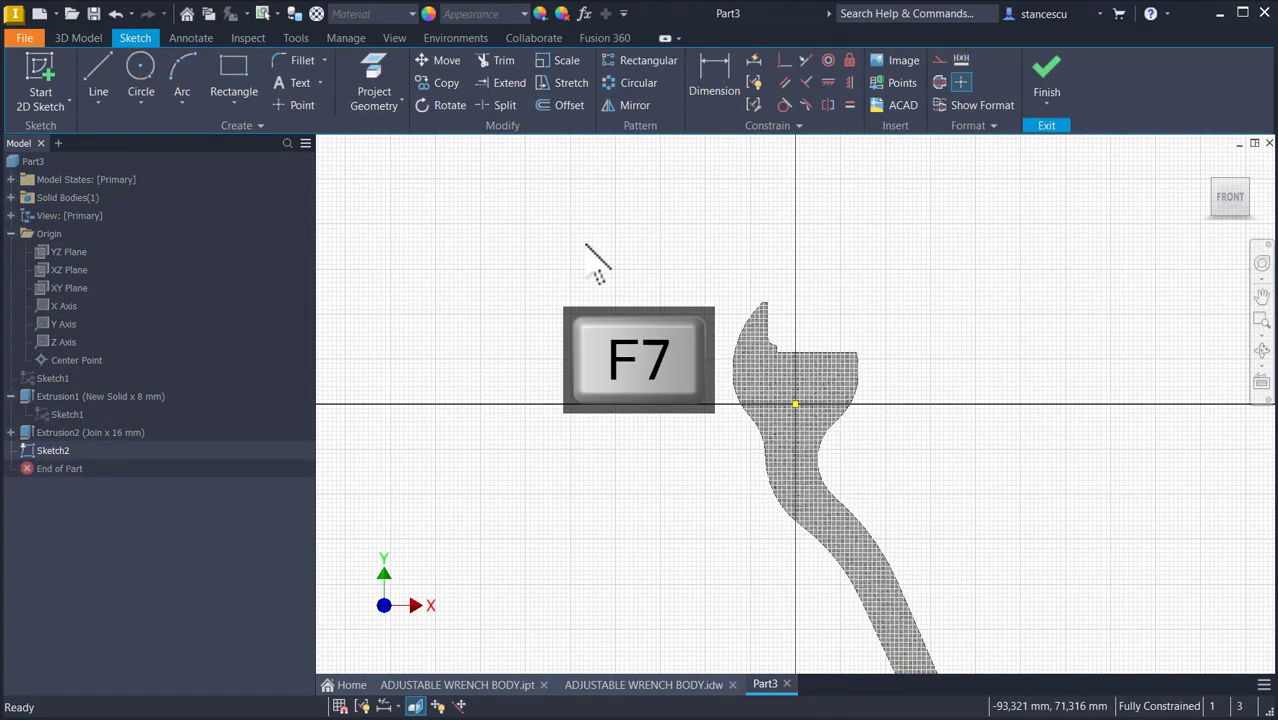
Step: Sketch an inscribed four-sided polygon centred on the origin in the wrench head, with sides about 19.5 mm long
{"action": "left_click", "coordinate": [236, 103]}
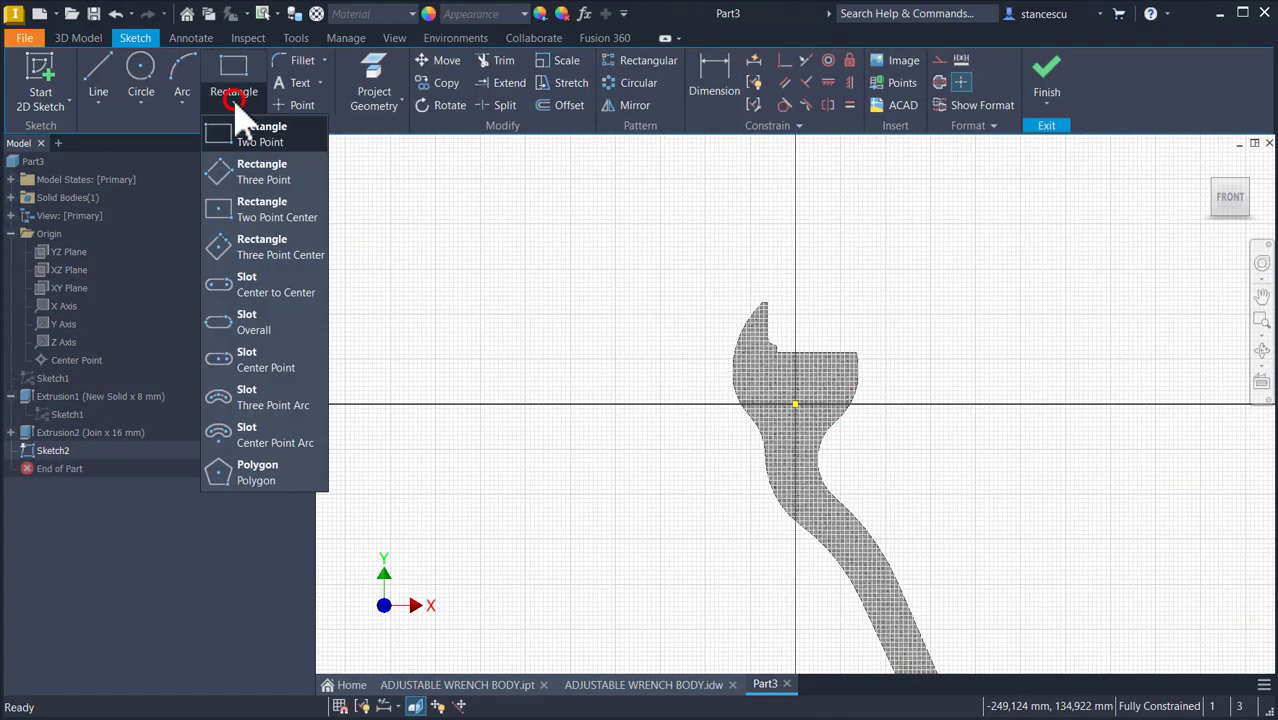
{"action": "left_click", "coordinate": [262, 466]}
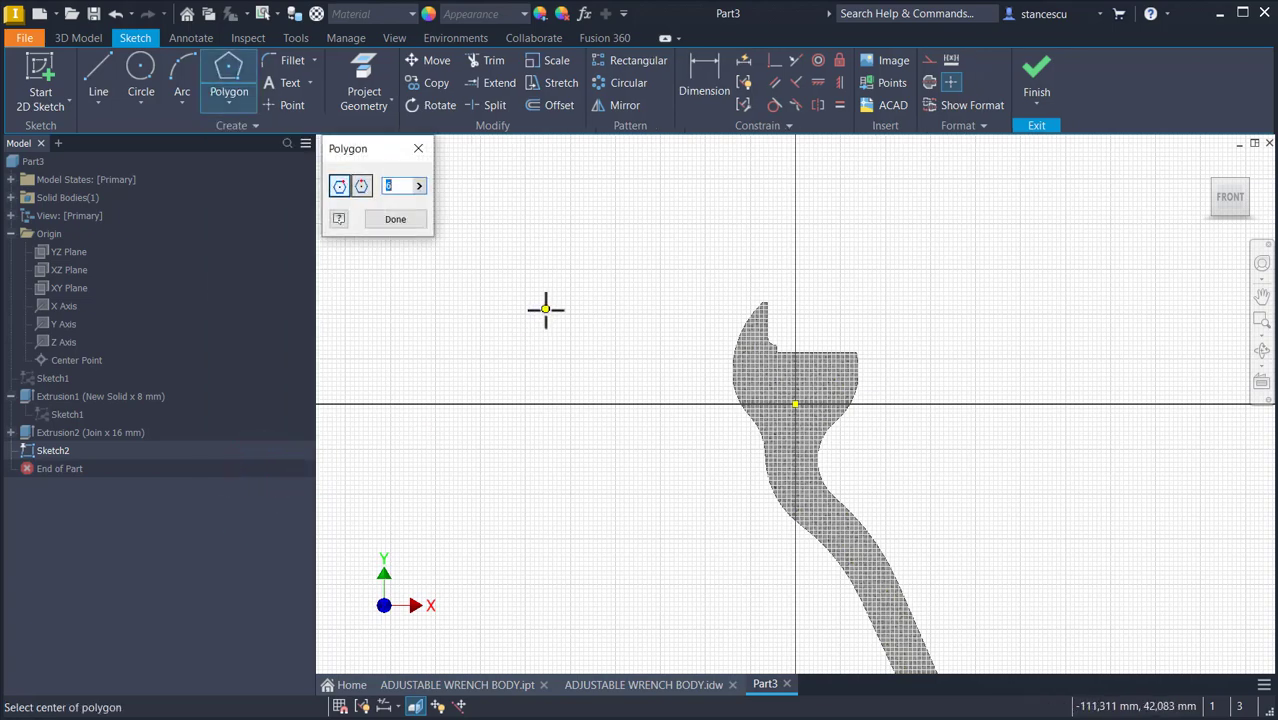
{"action": "type", "text": "4"}
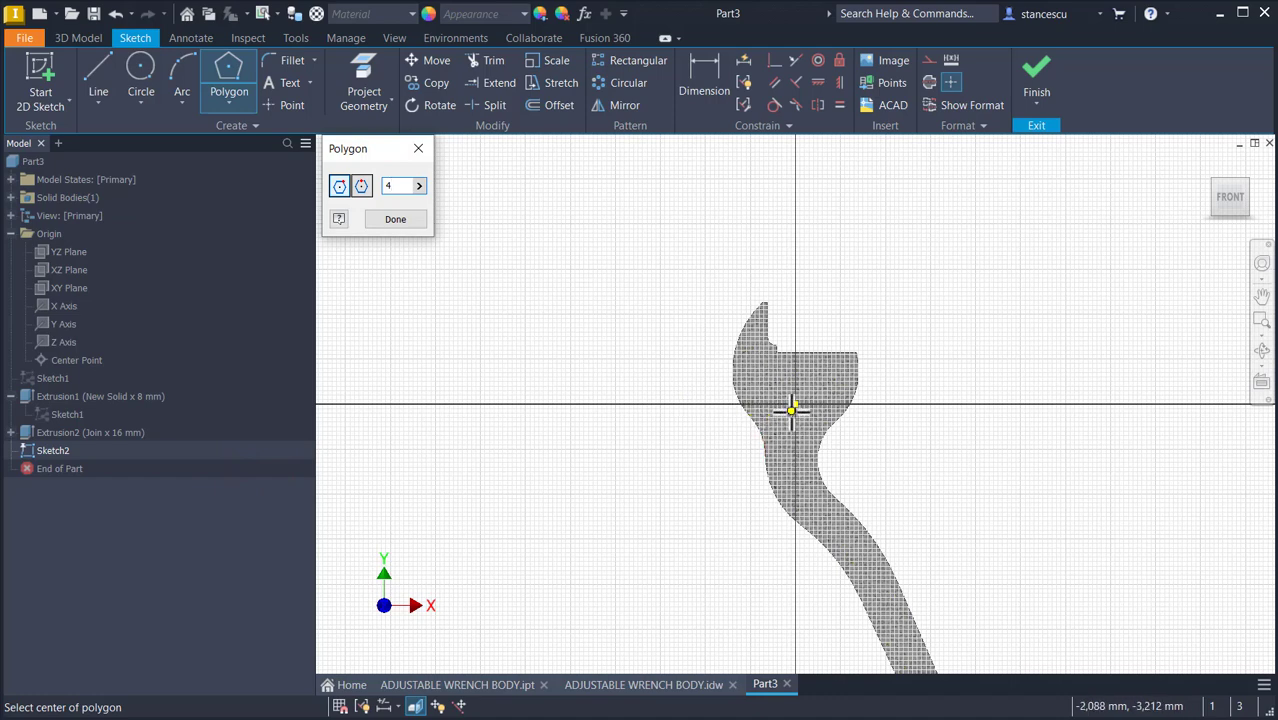
{"action": "left_click", "coordinate": [795, 404]}
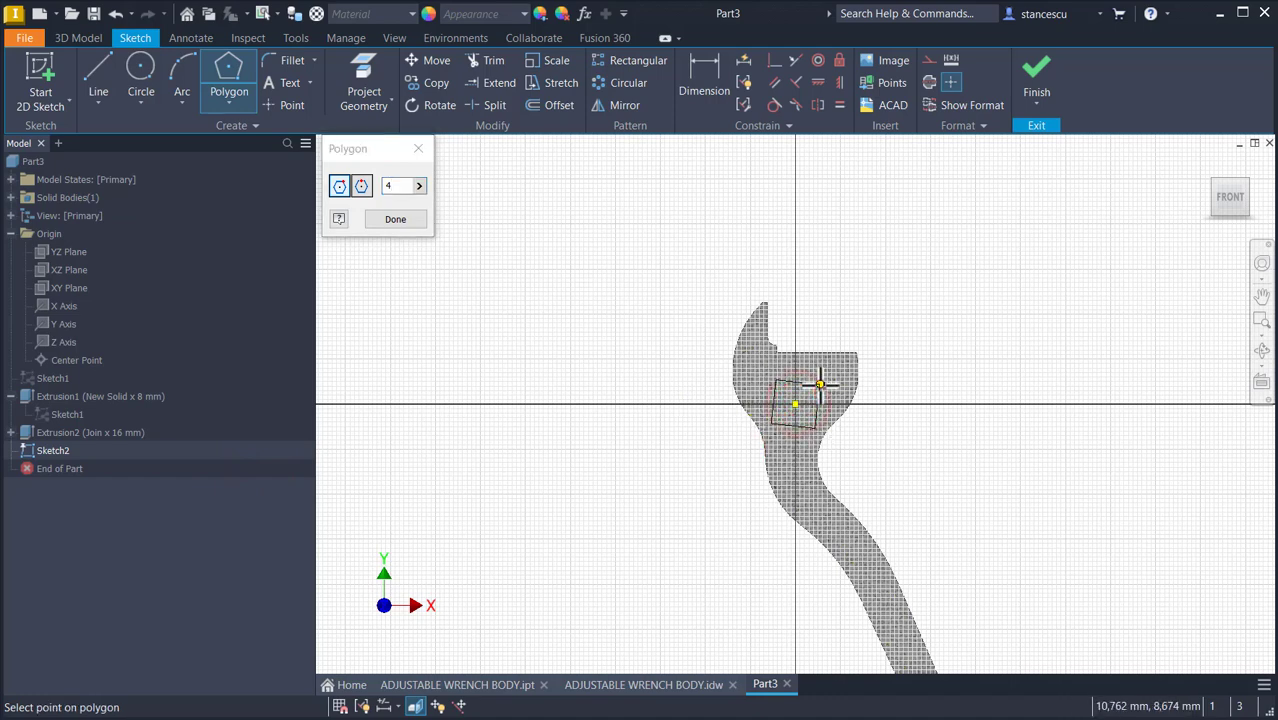
{"action": "left_click", "coordinate": [819, 382]}
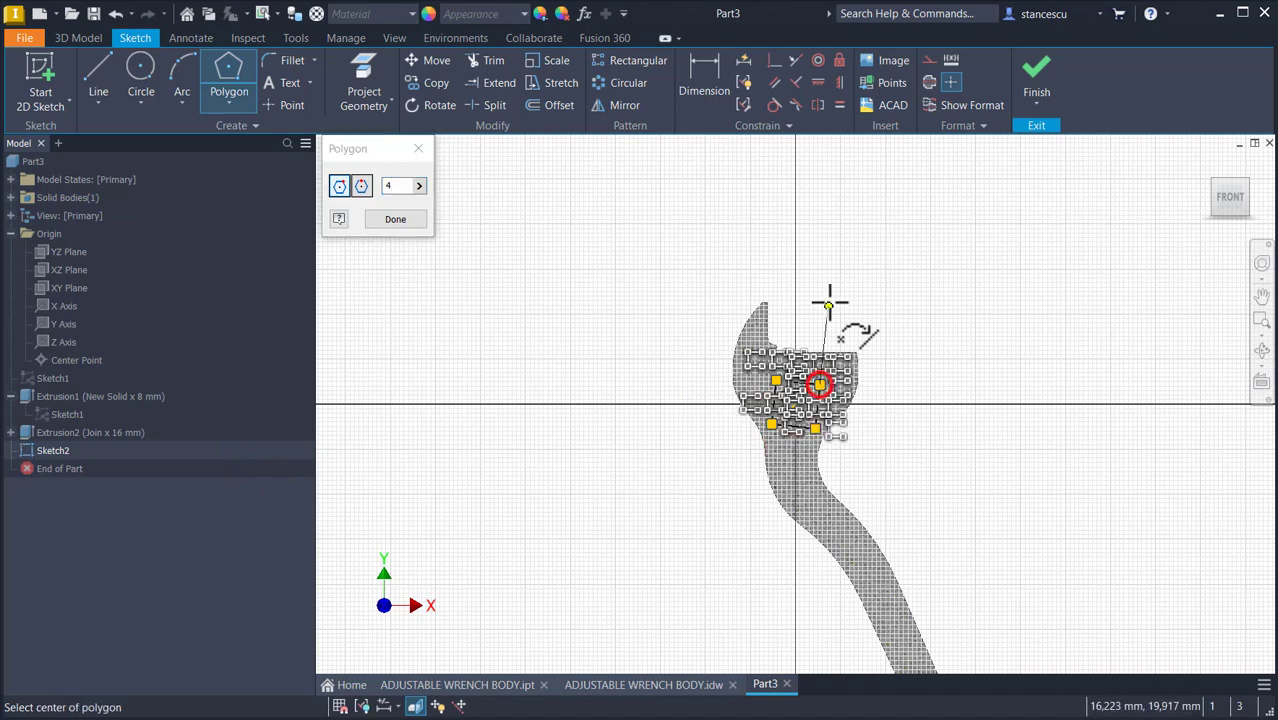
{"action": "left_click", "coordinate": [377, 221]}
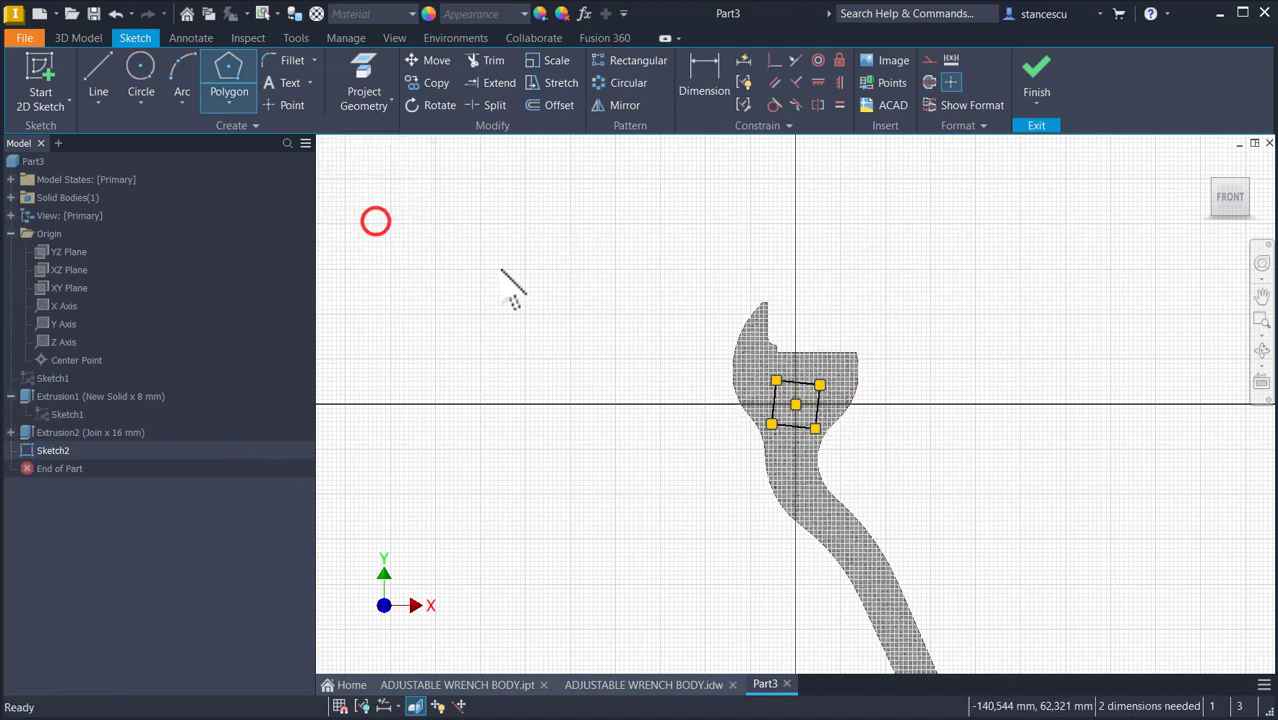
Step: Constrain the upper side of the four-sided polygon to be horizontal
{"action": "left_click", "coordinate": [817, 83]}
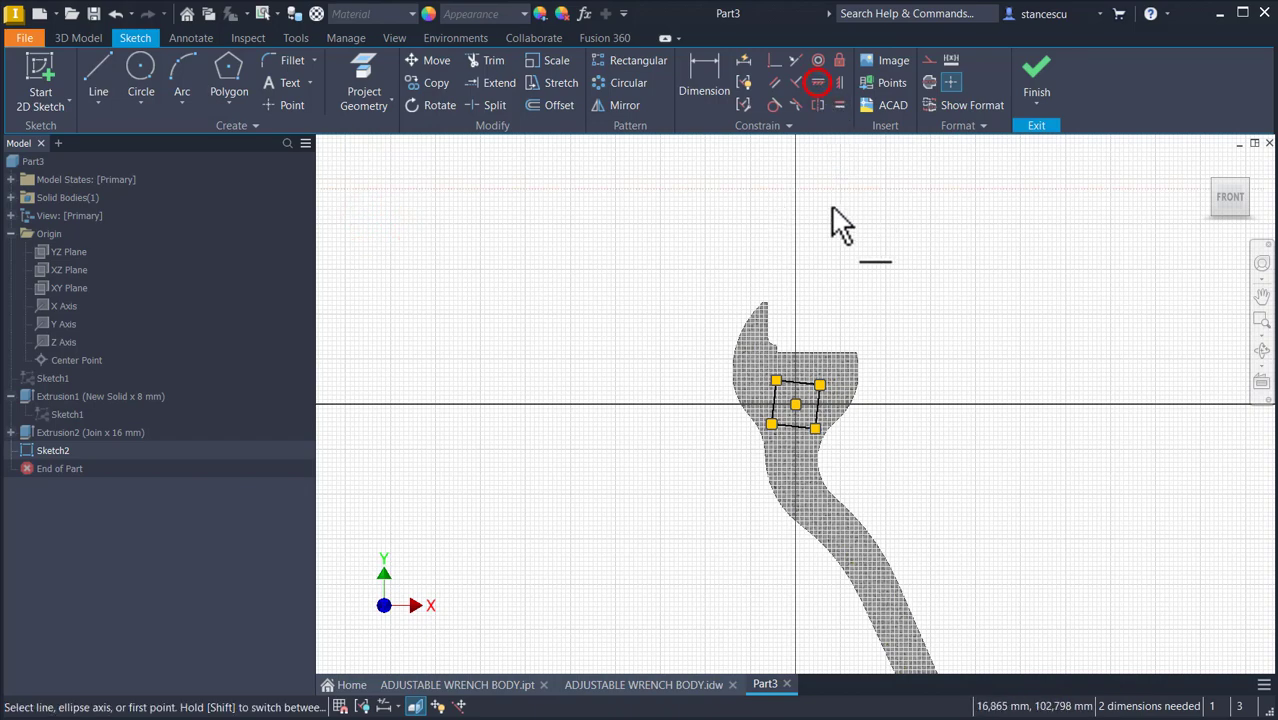
{"action": "scroll", "coordinate": [792, 381], "scroll_direction": "up", "scroll_amount": 3}
{"action": "left_click", "coordinate": [800, 386]}
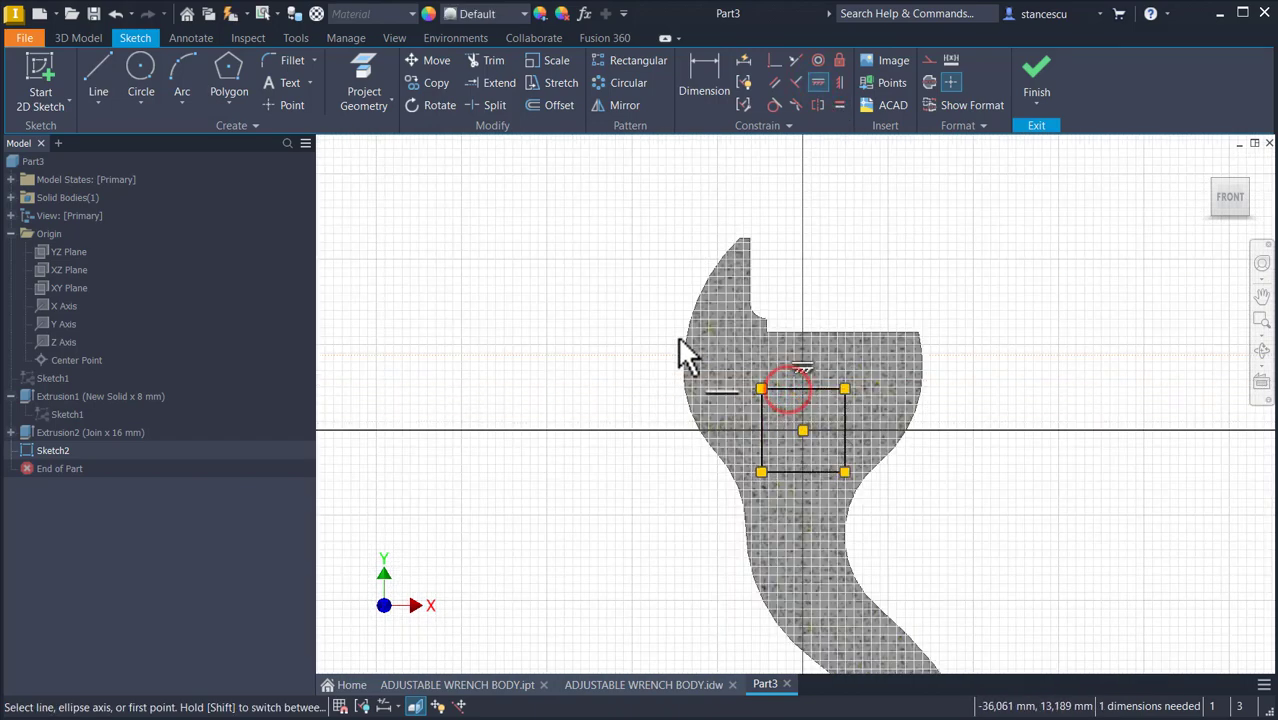
Step: Dimension the square's upper side to 16 mm and finish the sketch
{"action": "left_click", "coordinate": [704, 80]}
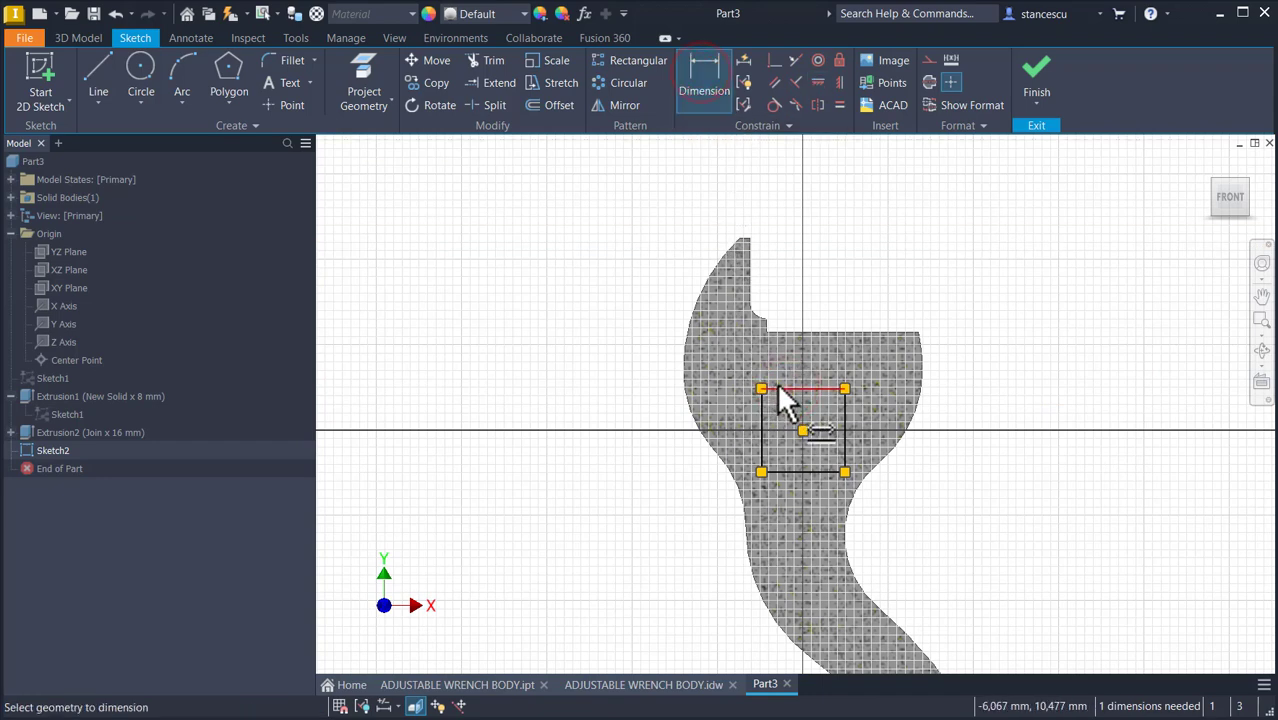
{"action": "left_click", "coordinate": [781, 388]}
{"action": "left_click", "coordinate": [833, 260]}
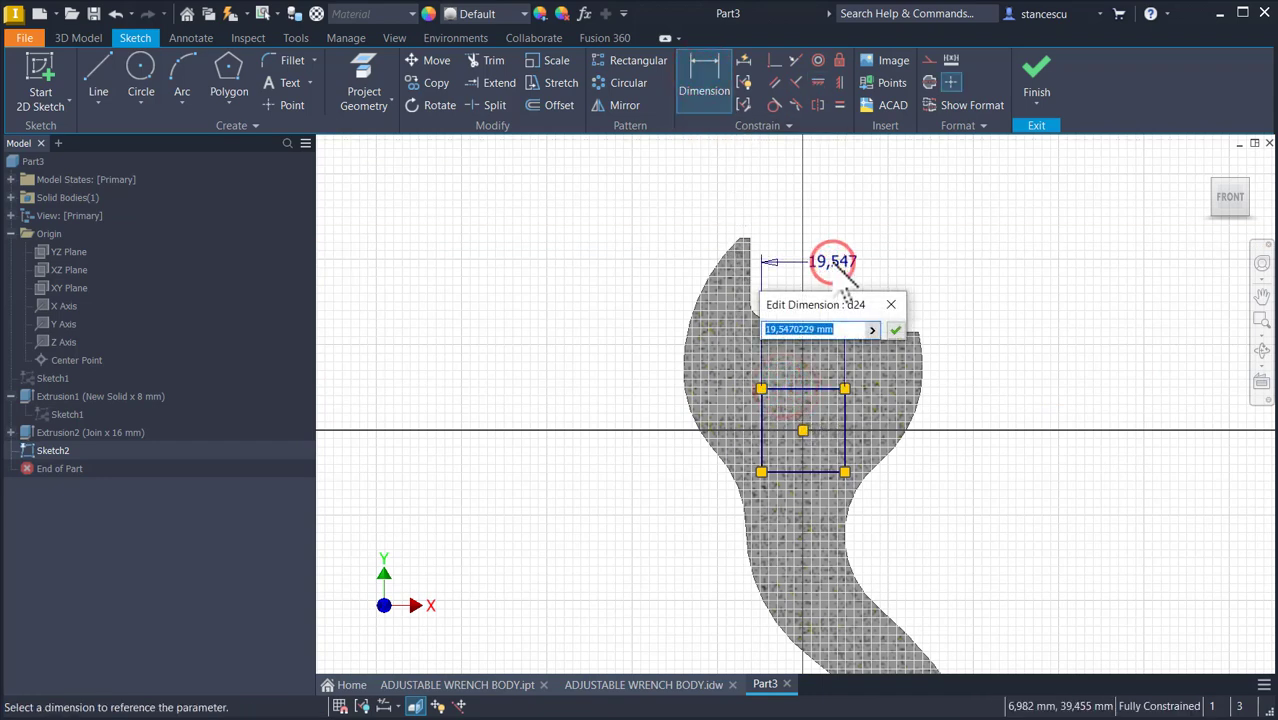
{"action": "type", "text": "16"}
{"action": "key", "text": "Return"}
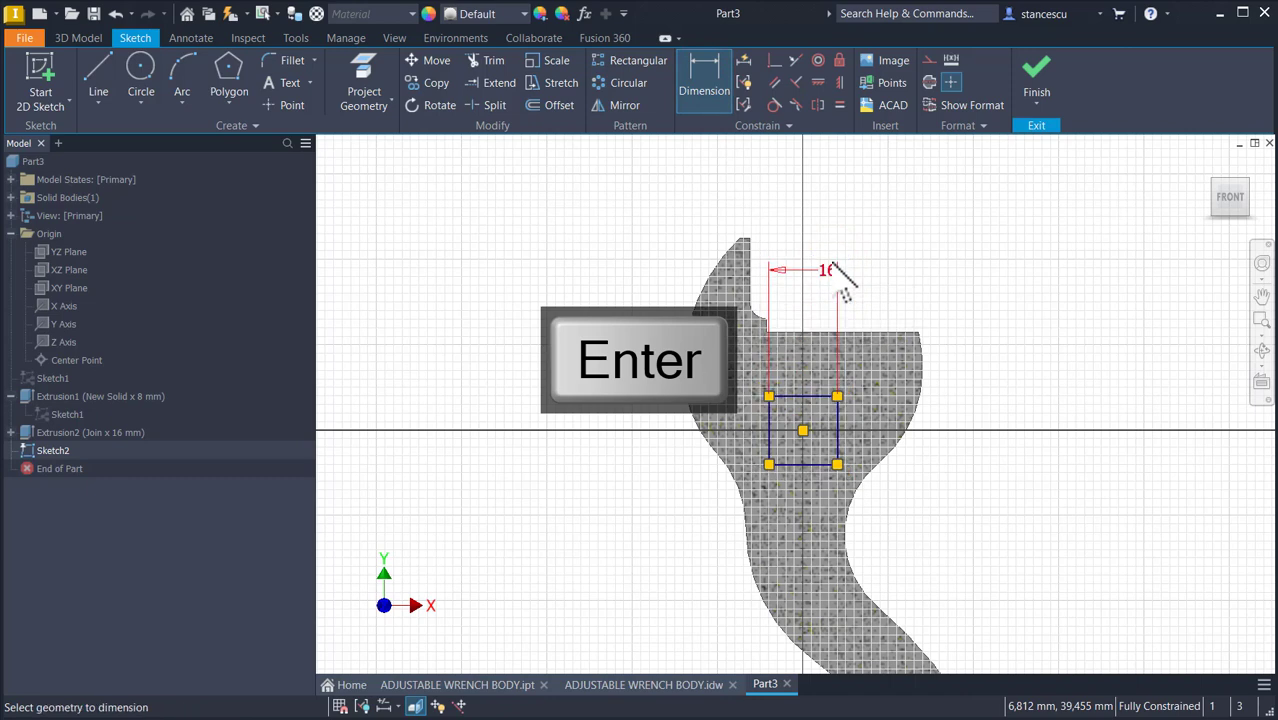
{"action": "left_click", "coordinate": [1040, 80]}
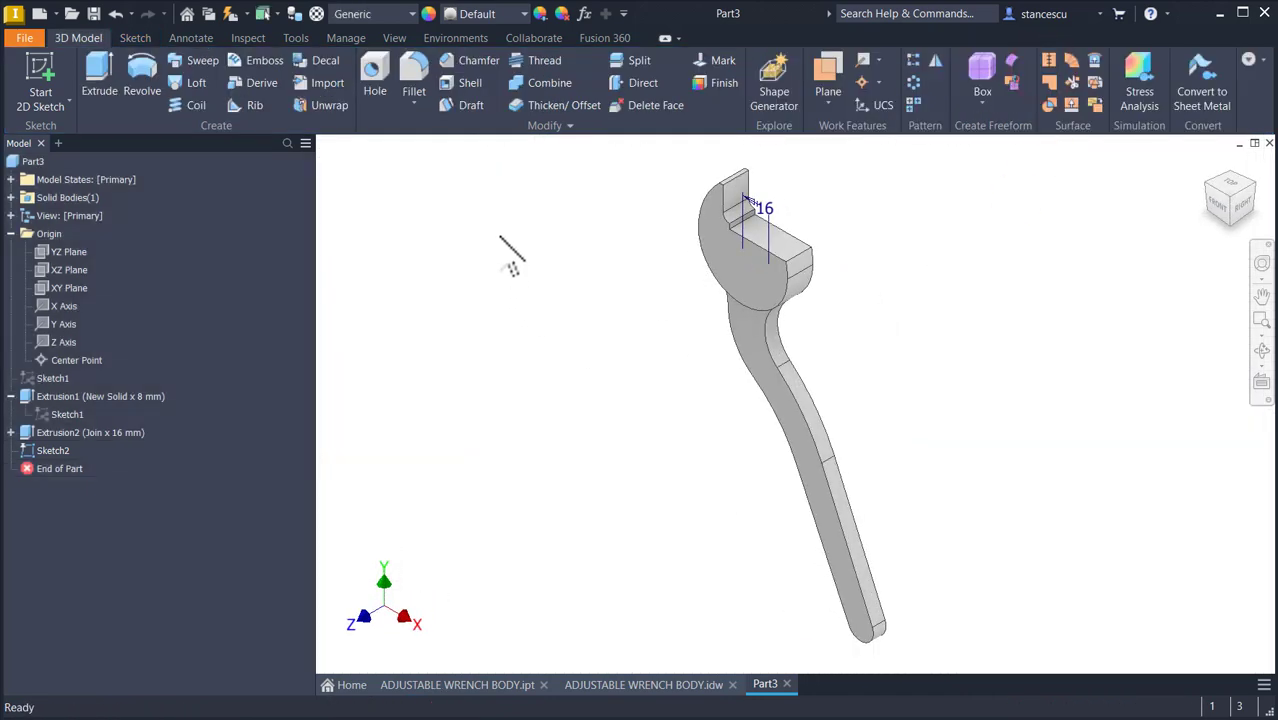
Step: Cut the square profile through the whole wrench head with a symmetric Through All extrusion
{"action": "left_click", "coordinate": [100, 72]}
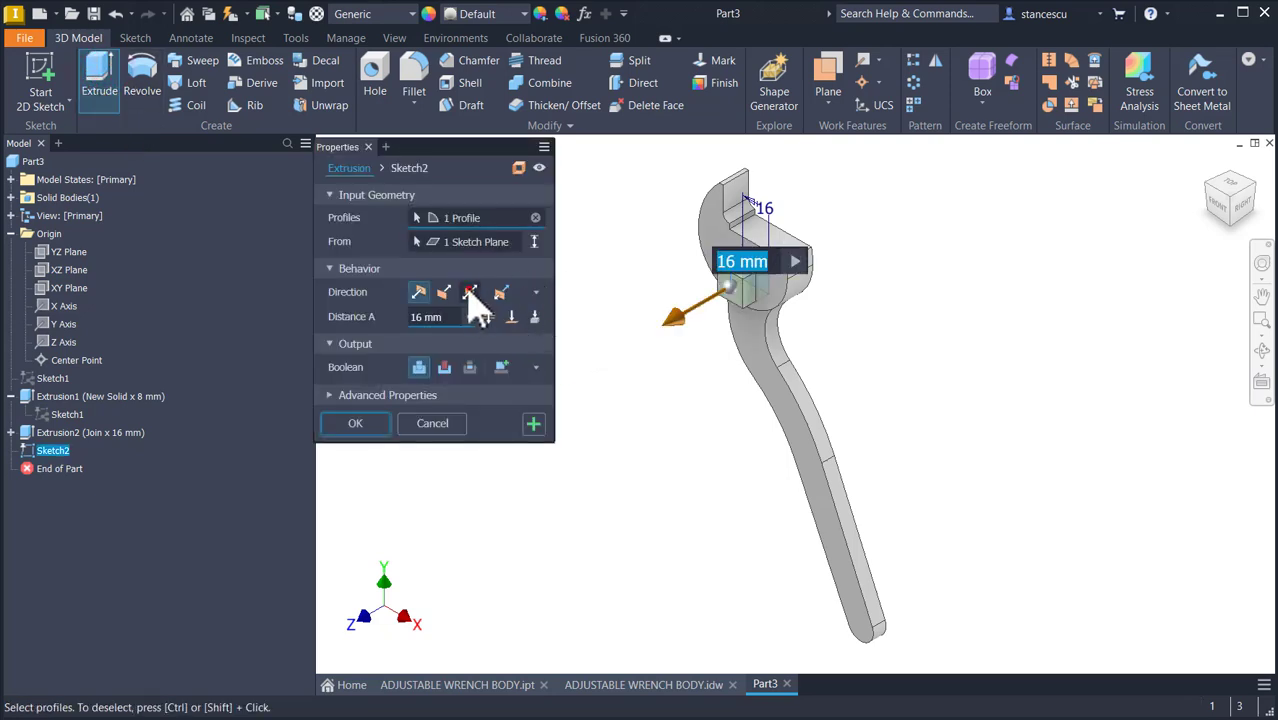
{"action": "left_click", "coordinate": [470, 291]}
{"action": "left_click", "coordinate": [488, 318]}
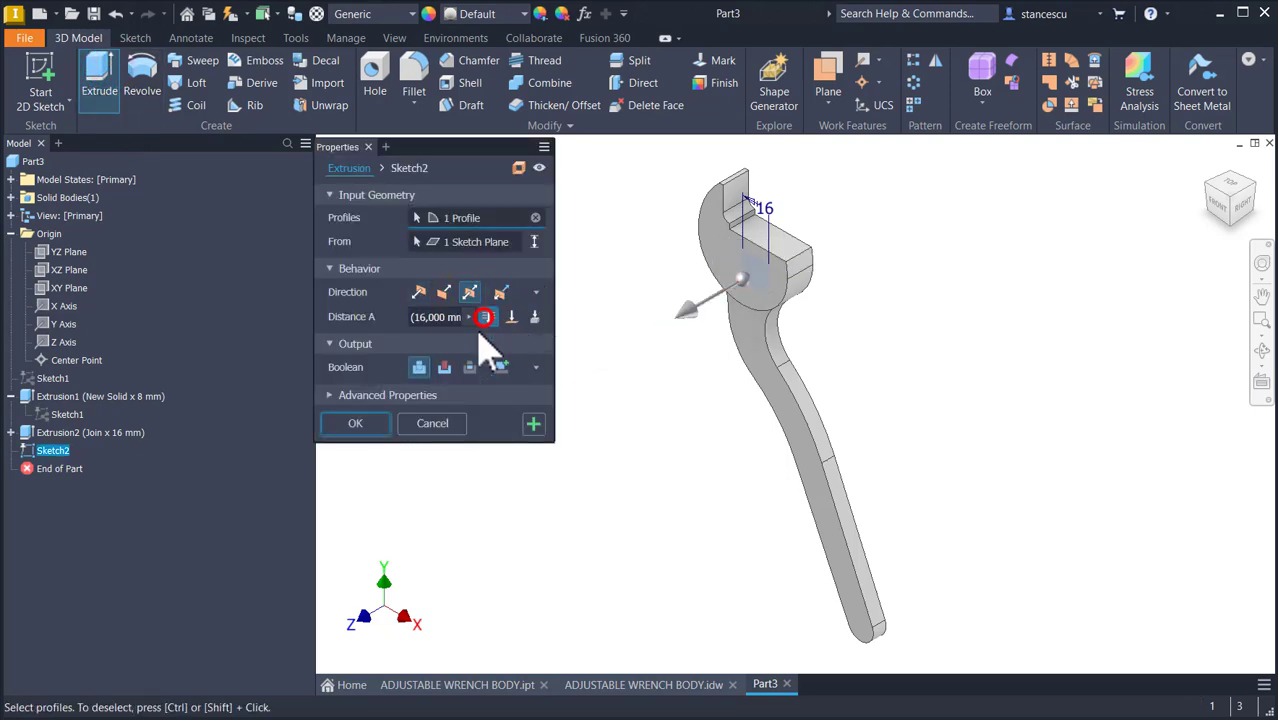
{"action": "left_click", "coordinate": [444, 368]}
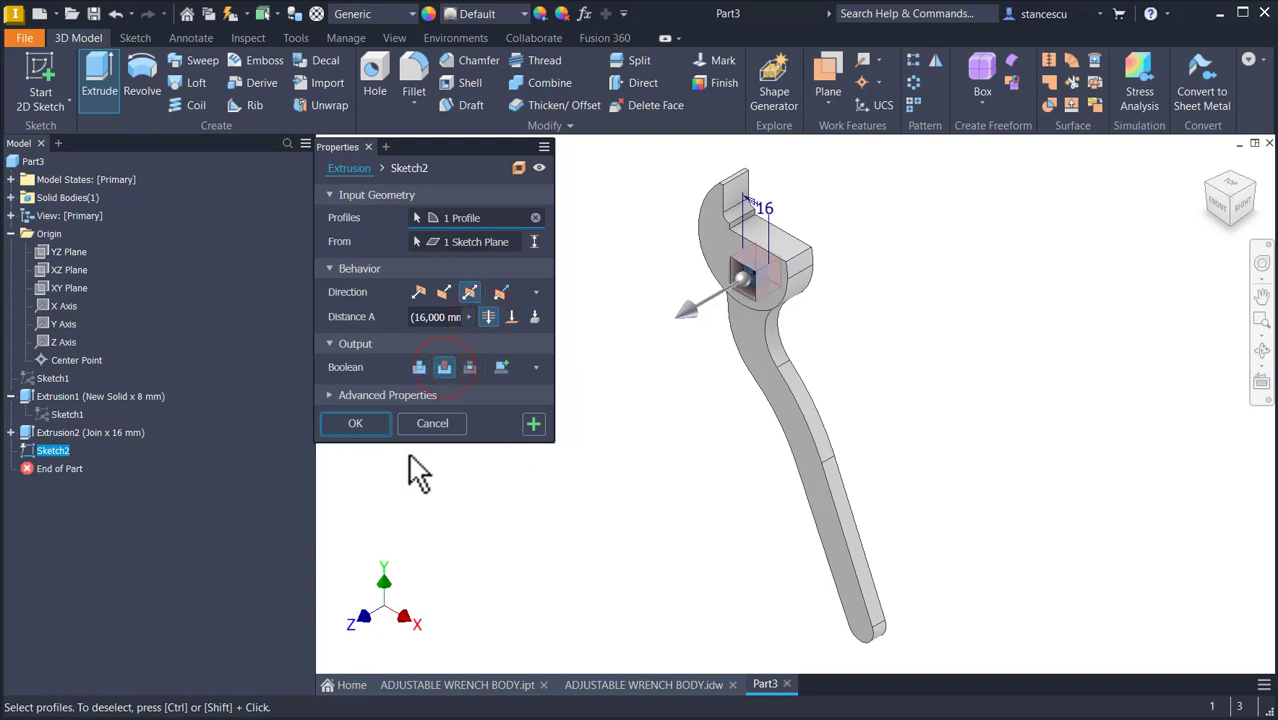
{"action": "left_click", "coordinate": [358, 423]}
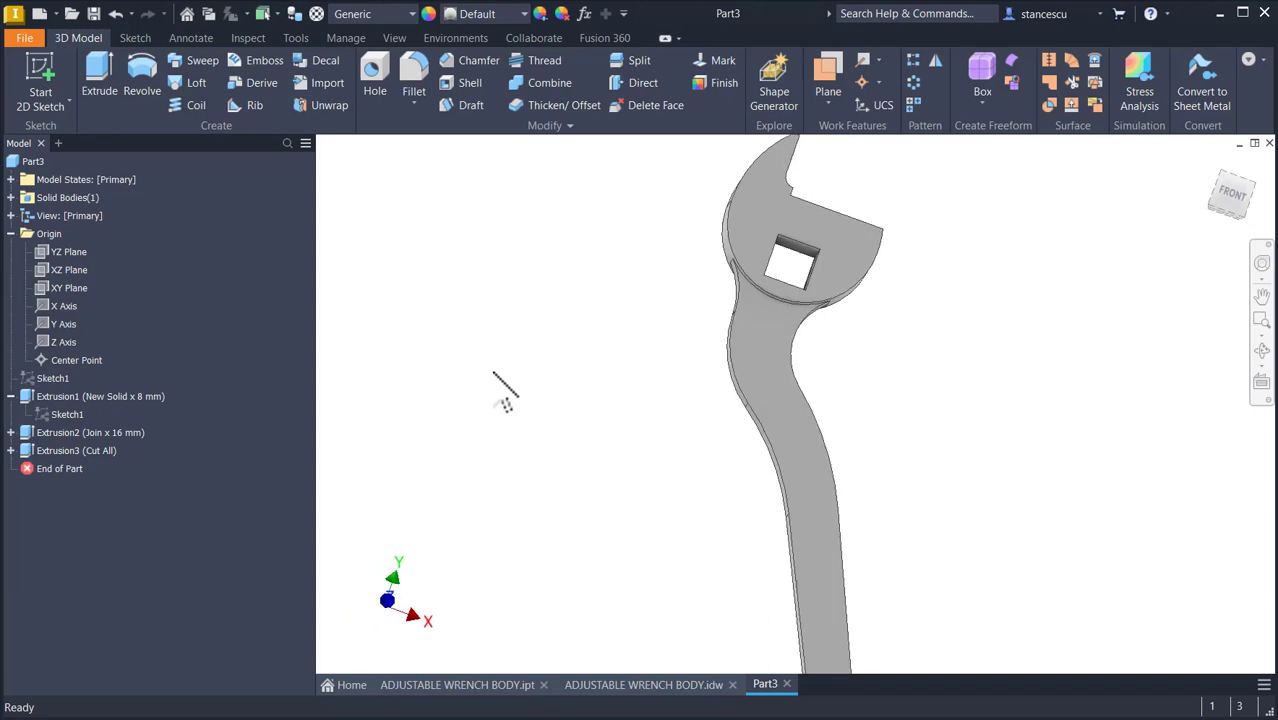
{"action": "key", "text": "F6"}
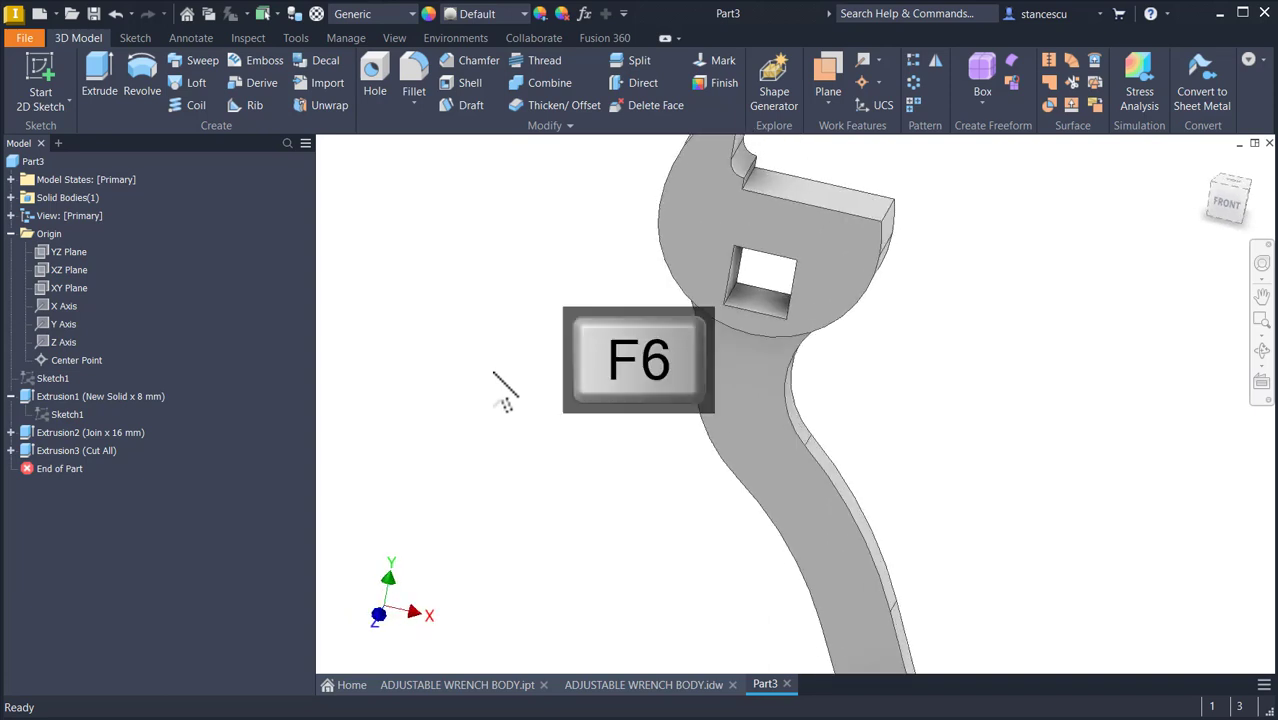
Step: Examine the recess around the square hole in ADJUSTABLE WRENCH BODY.ipt and its dimensions in detail view B of ADJUSTABLE WRENCH BODY.idw
{"action": "left_click", "coordinate": [430, 686]}
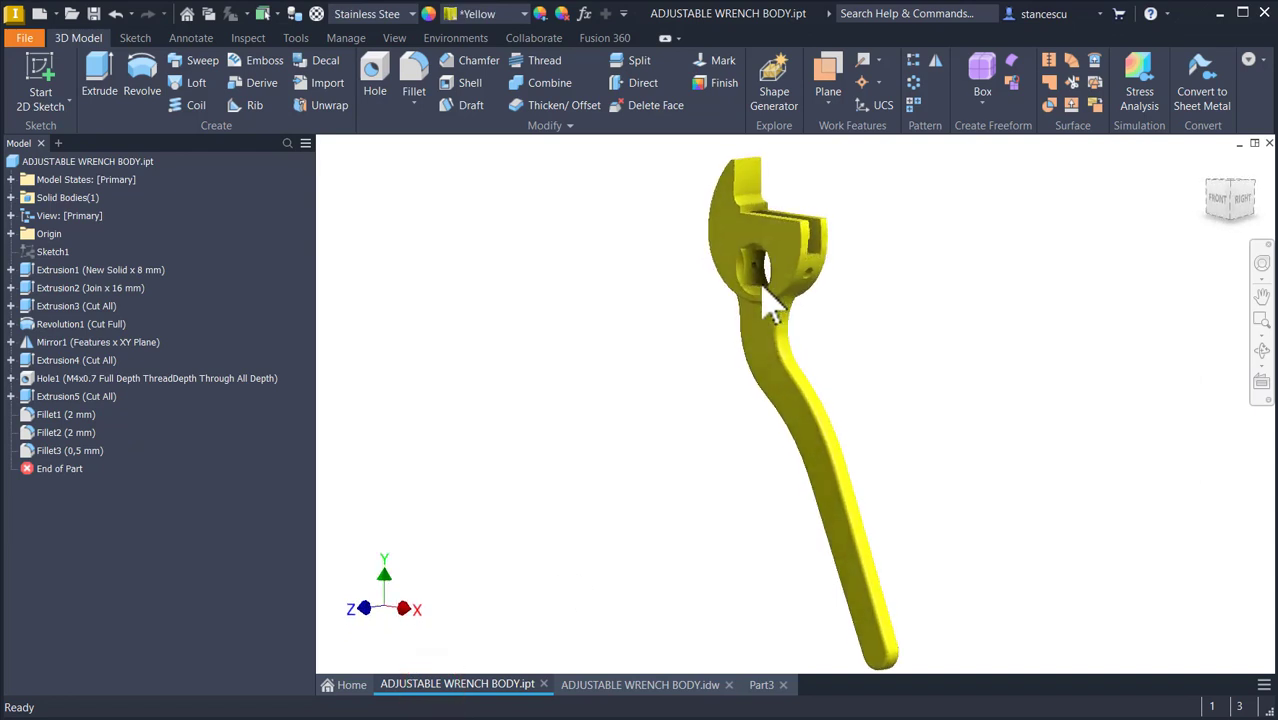
{"action": "scroll", "coordinate": [768, 305], "scroll_direction": "up", "scroll_amount": 5}
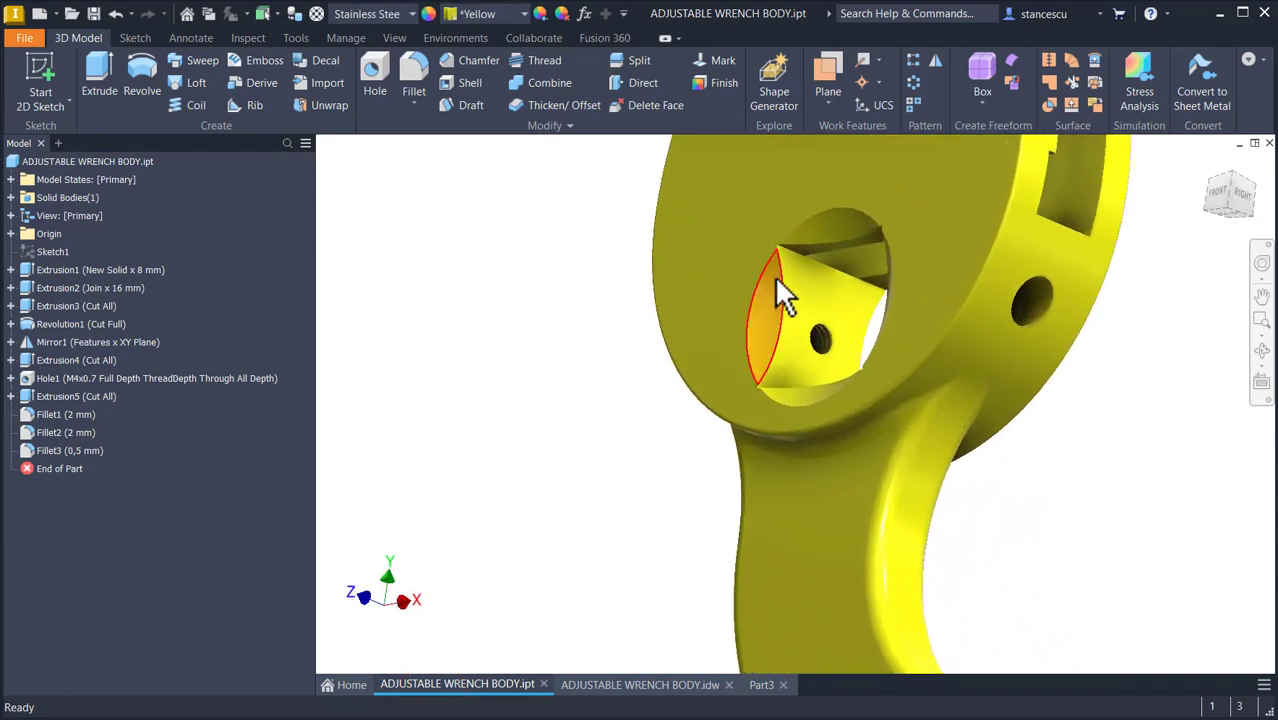
{"action": "middle_click_drag", "start_coordinate": [830, 238], "coordinate": [785, 328], "text": "shift"}
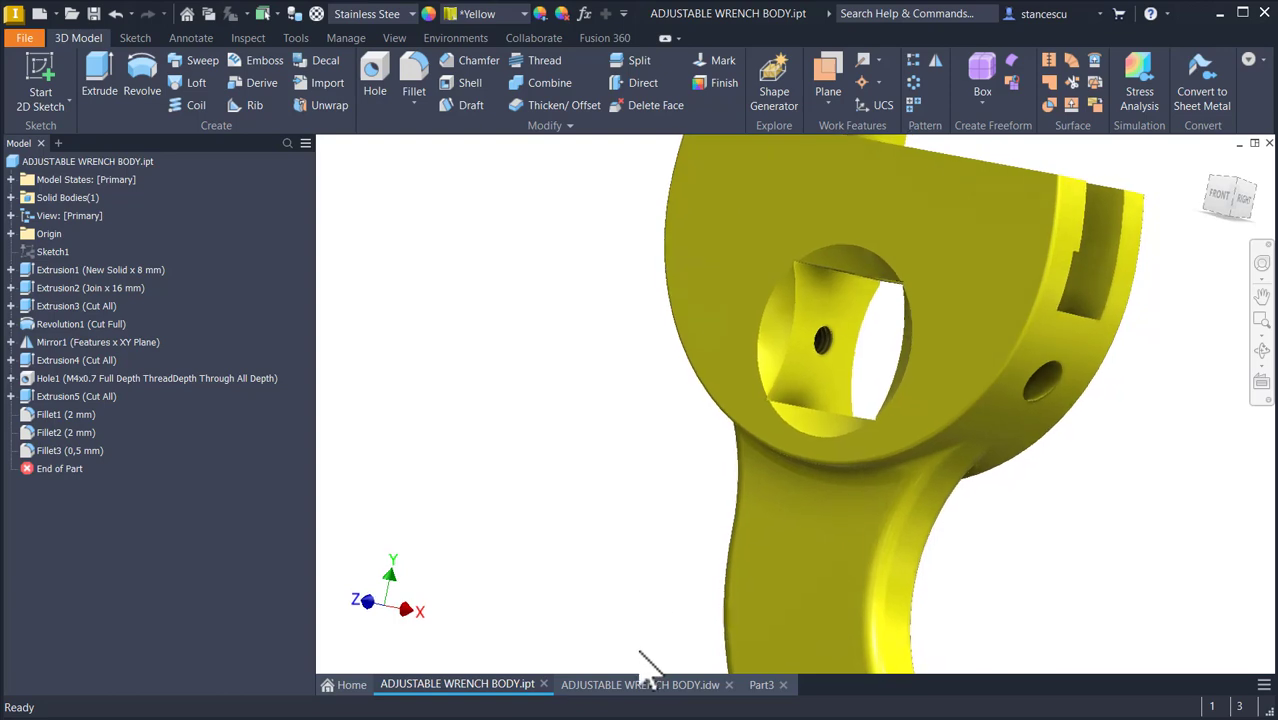
{"action": "key", "text": "F6"}
{"action": "left_click", "coordinate": [645, 682]}
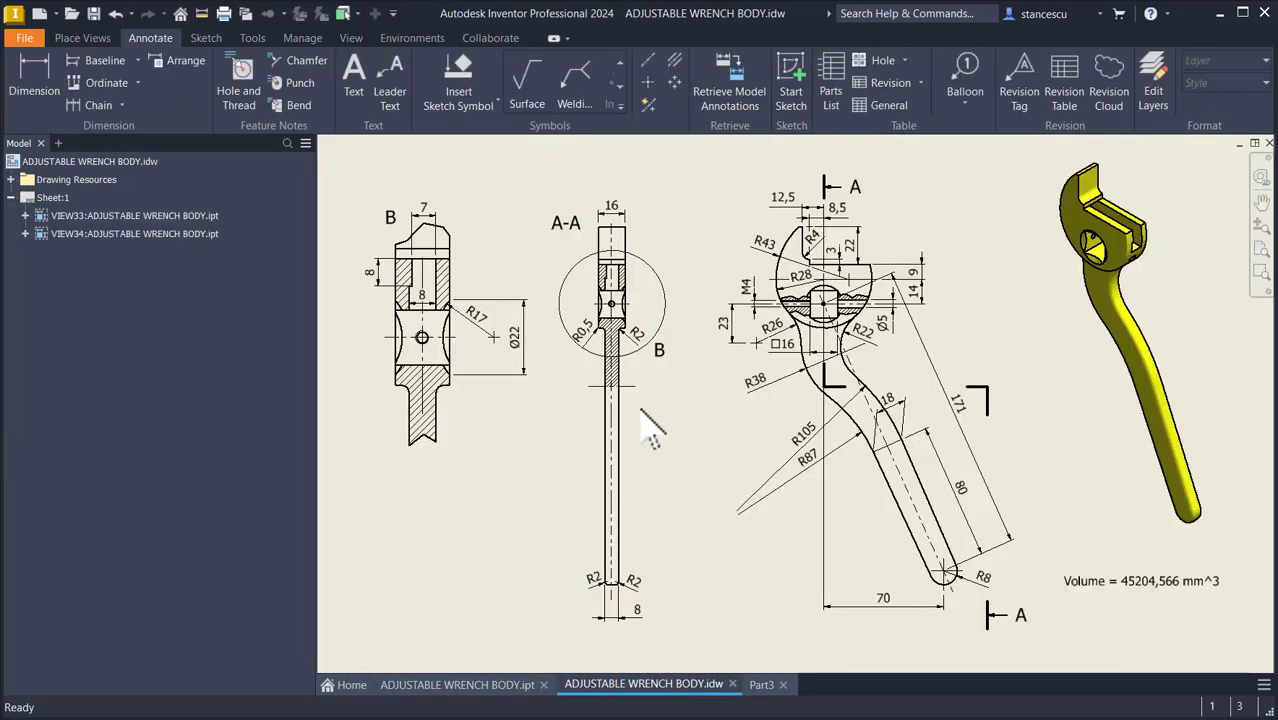
{"action": "left_click", "coordinate": [519, 350]}
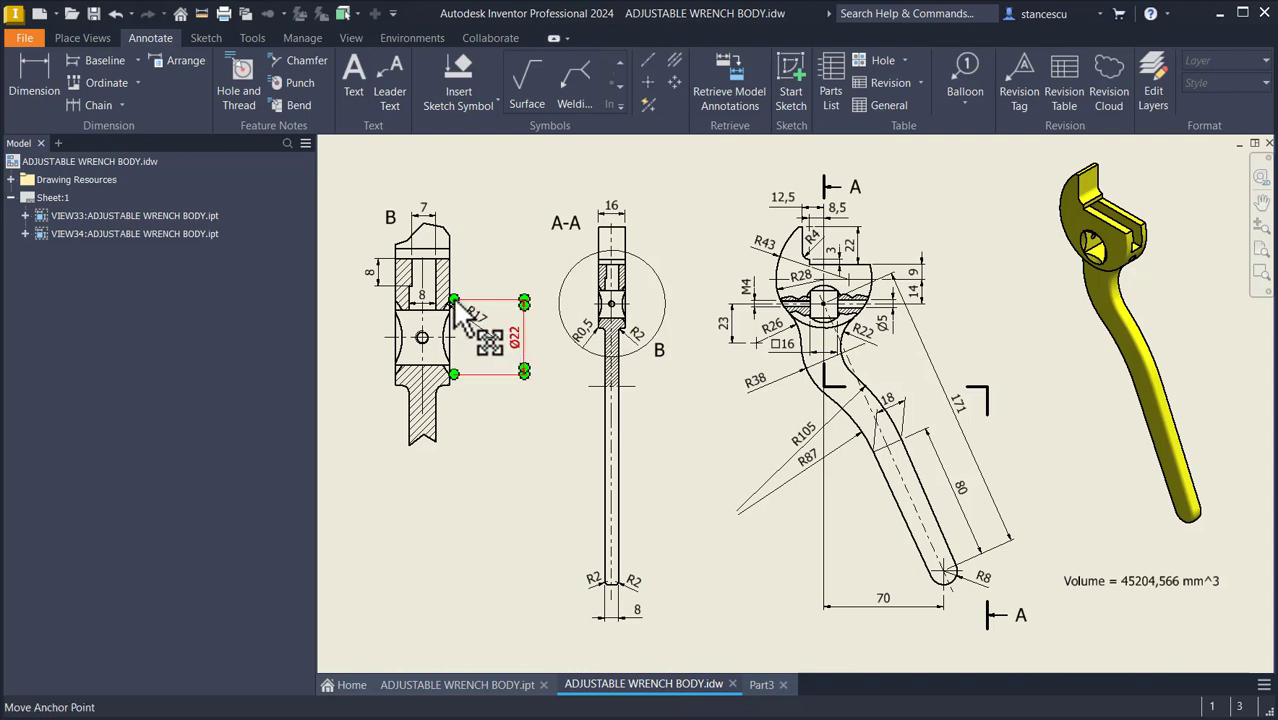
{"action": "scroll", "coordinate": [451, 297], "scroll_direction": "up", "scroll_amount": 4}
{"action": "key", "text": "Escape"}
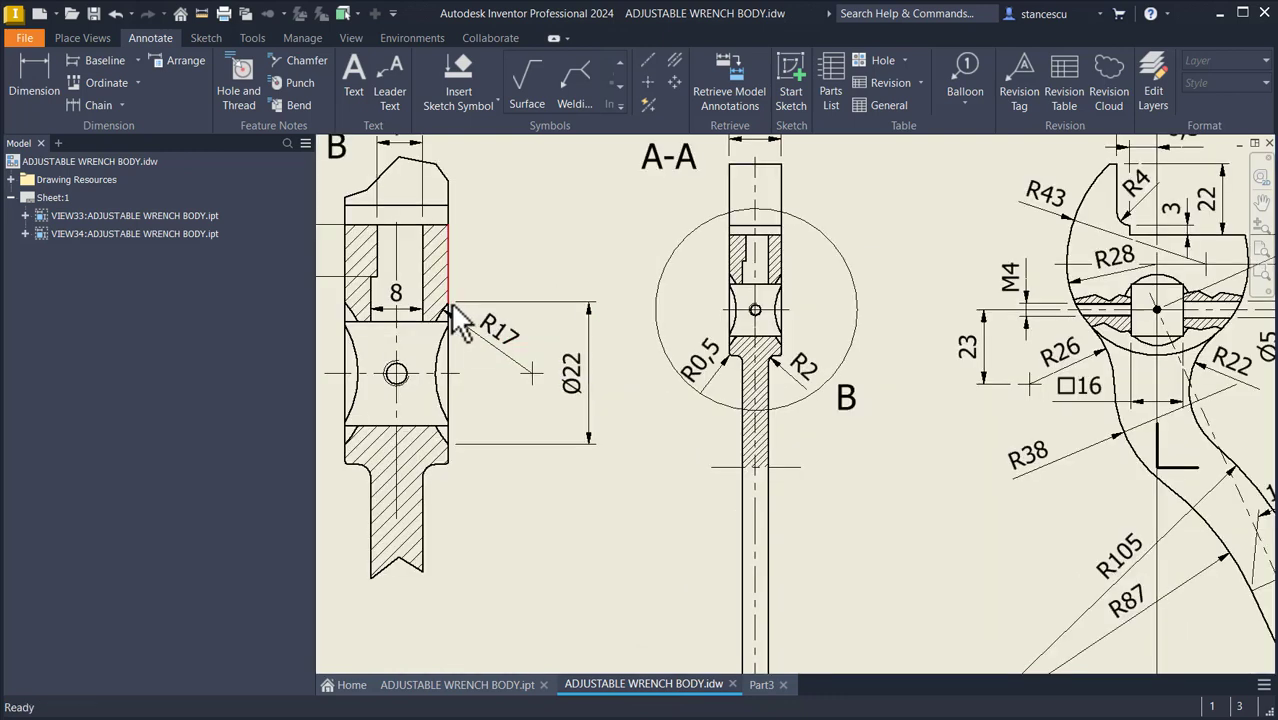
Step: Add the text "spherical" on a new line below the R17 dimension value in detail view B
{"action": "left_click", "coordinate": [487, 358]}
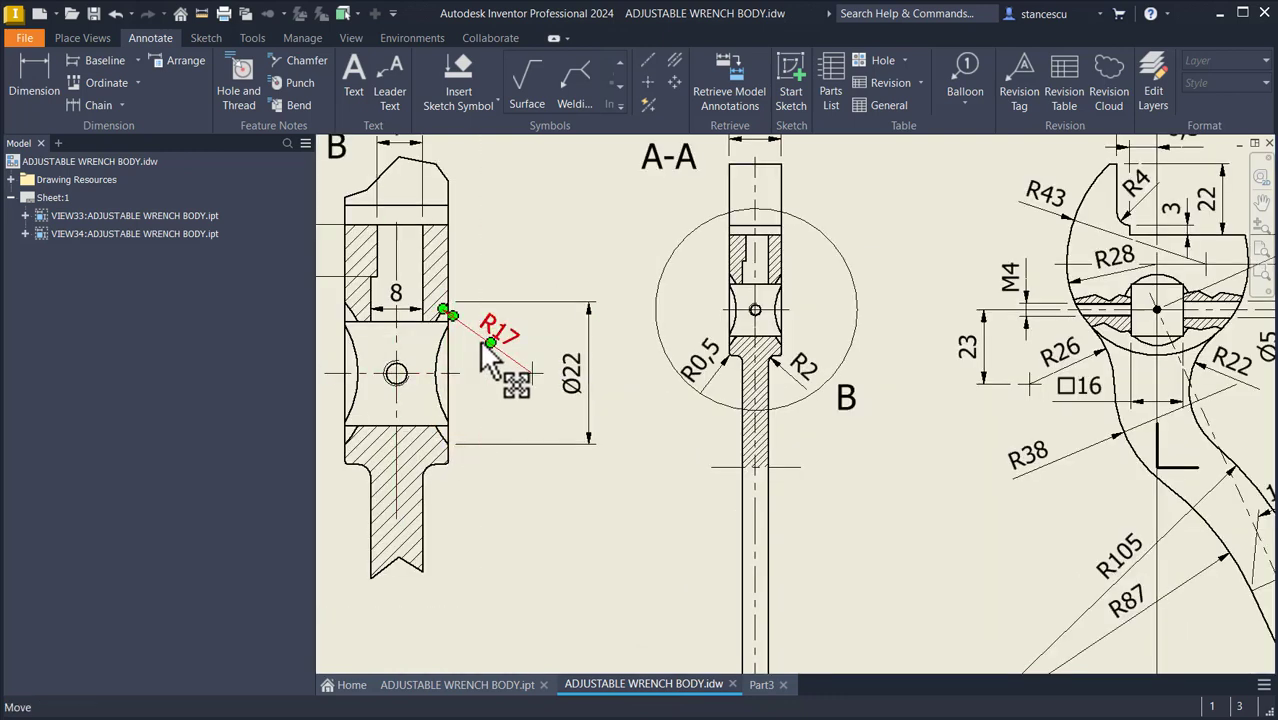
{"action": "double_click", "coordinate": [503, 335]}
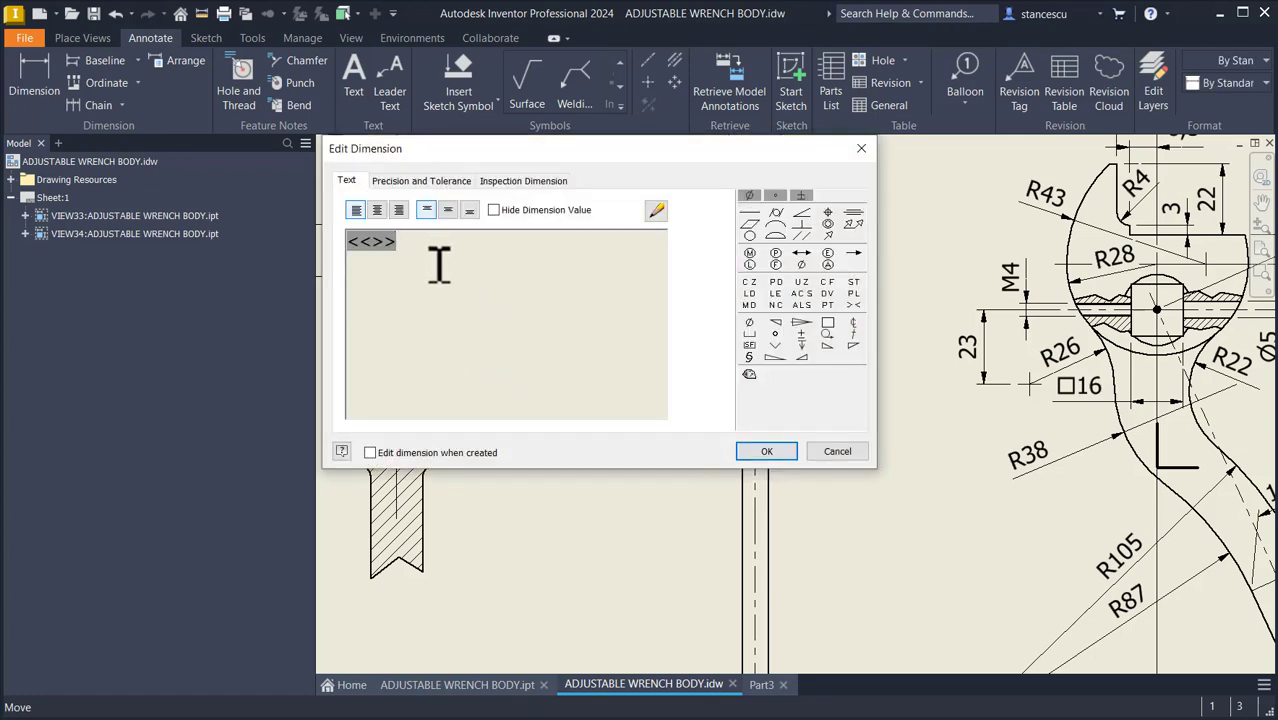
{"action": "key", "text": "Return"}
{"action": "type", "text": "spherical"}
{"action": "left_click", "coordinate": [780, 452]}
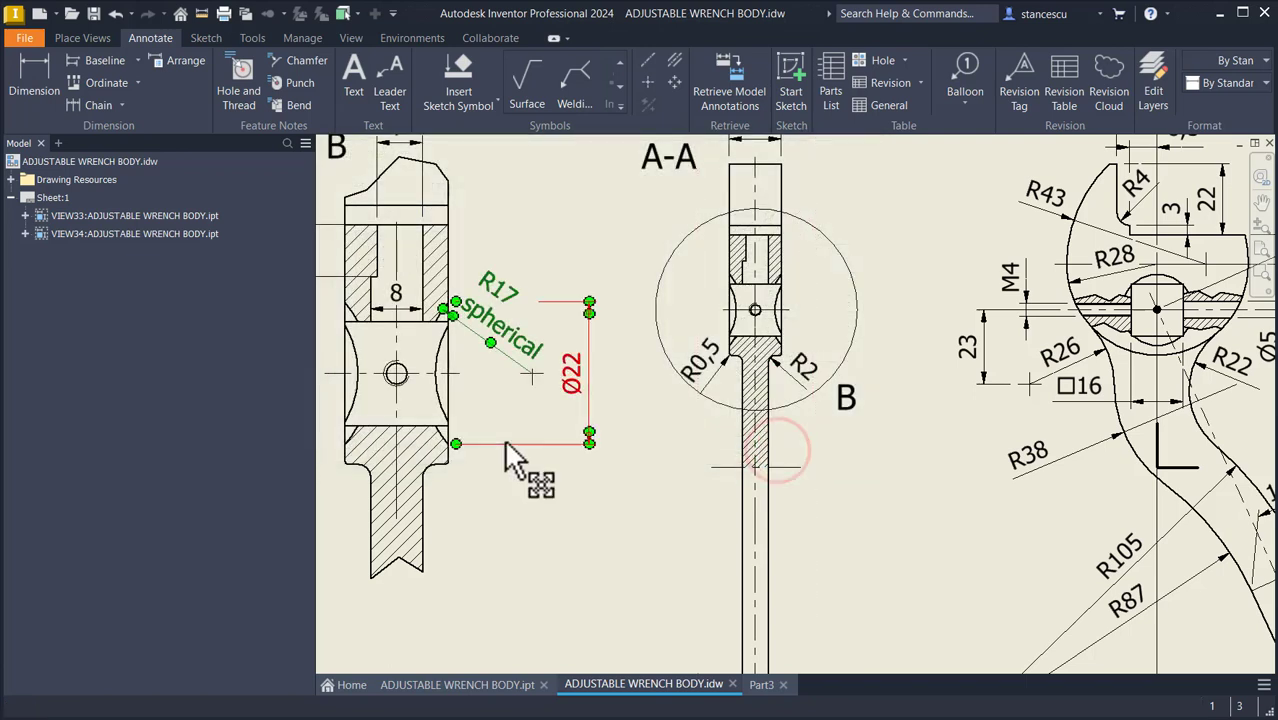
Step: Move the Ø22 dimension and the R17 spherical text slightly farther from the part in detail view B
{"action": "key", "text": "Escape"}
{"action": "left_click", "coordinate": [585, 444]}
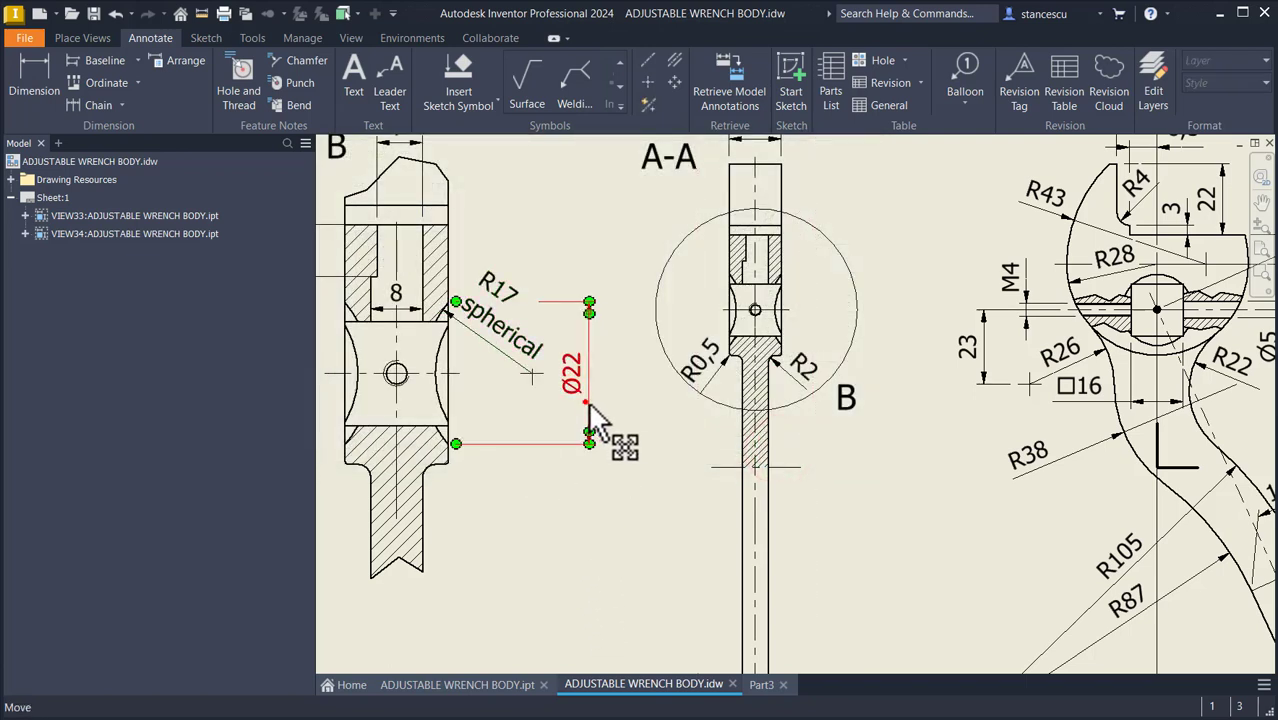
{"action": "left_click_drag", "start_coordinate": [588, 404], "coordinate": [616, 408]}
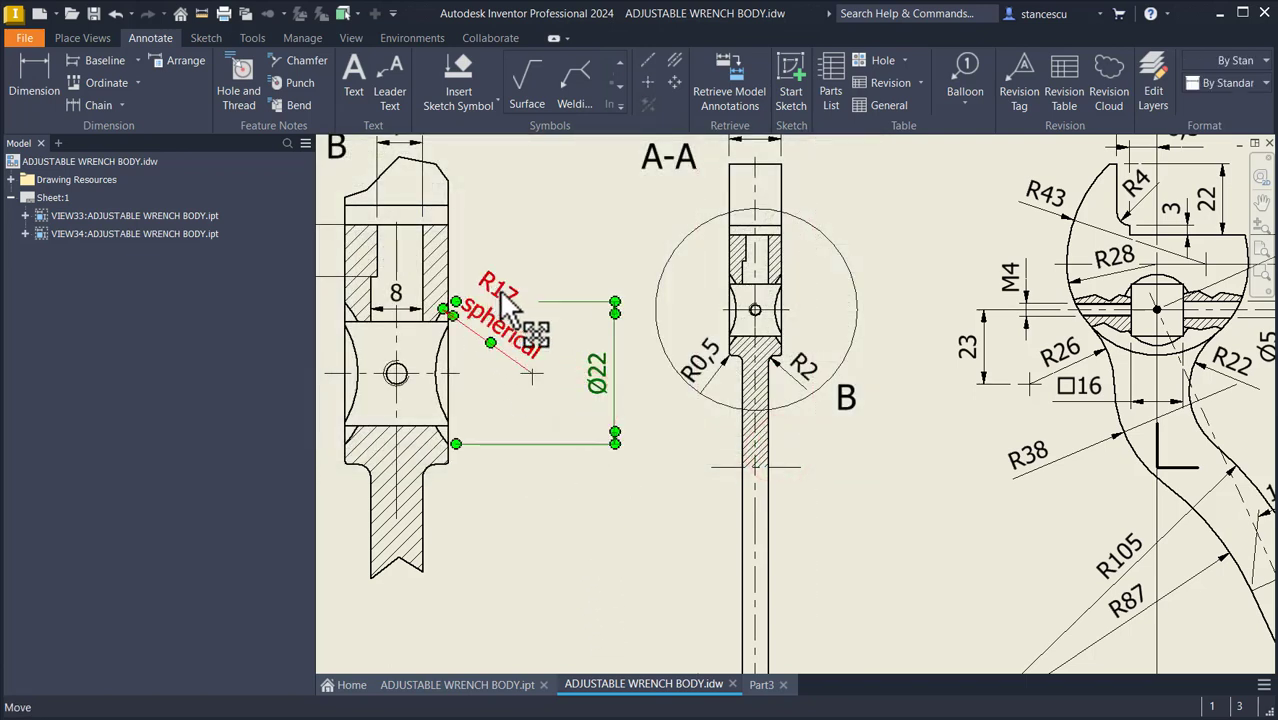
{"action": "left_click_drag", "start_coordinate": [502, 294], "coordinate": [522, 304]}
{"action": "left_click", "coordinate": [553, 517]}
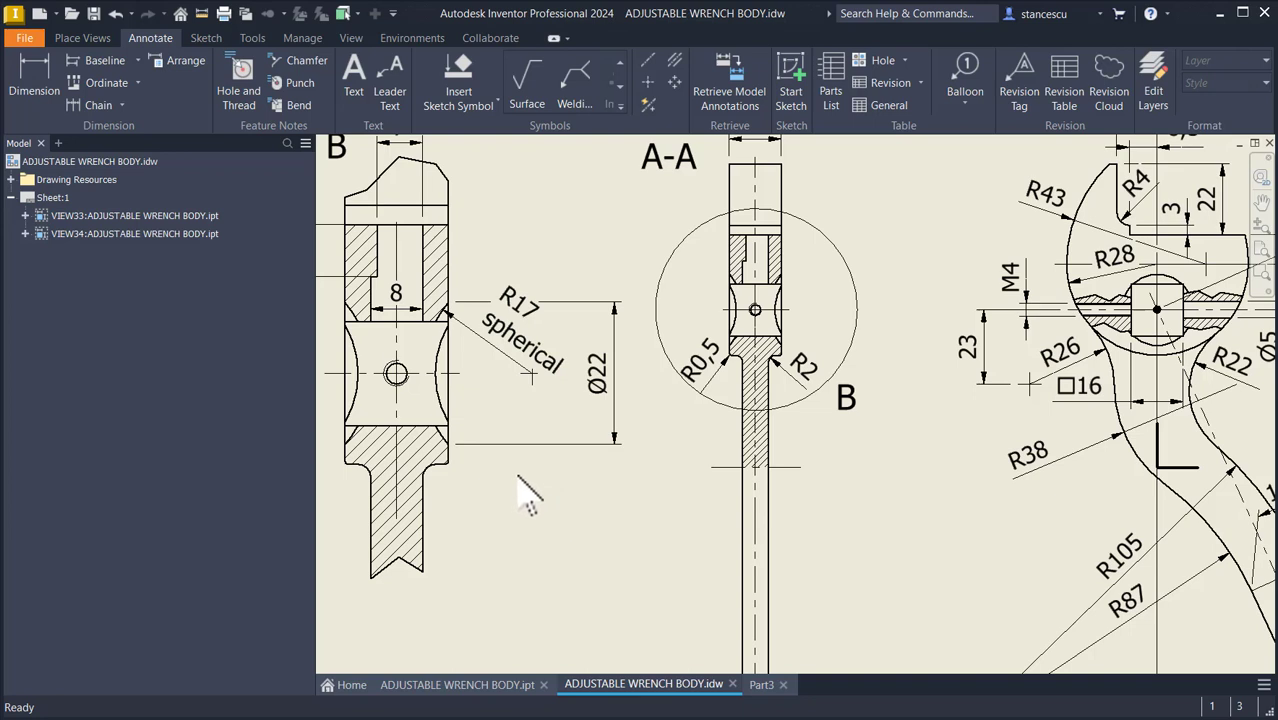
Step: Switch to Part3, start a sketch on the YZ plane and slice the graphics at the sketch plane
{"action": "left_click", "coordinate": [763, 684]}
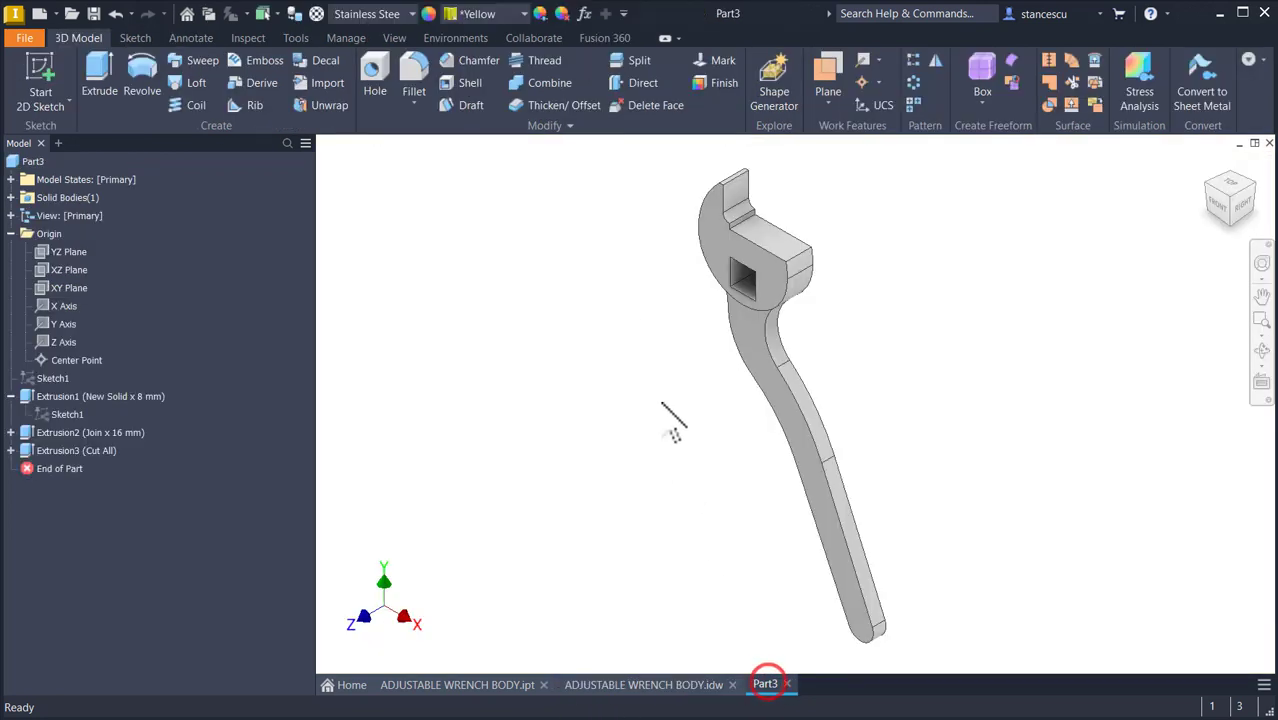
{"action": "left_click", "coordinate": [62, 253]}
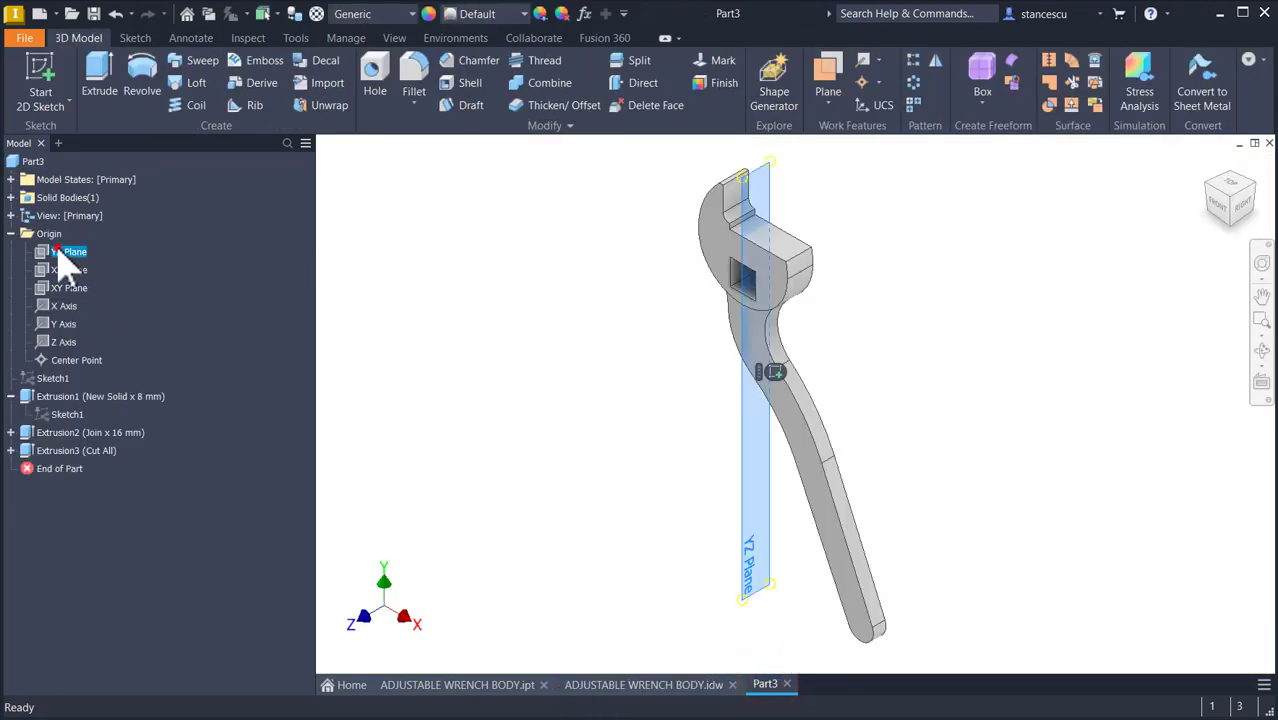
{"action": "left_click", "coordinate": [775, 371]}
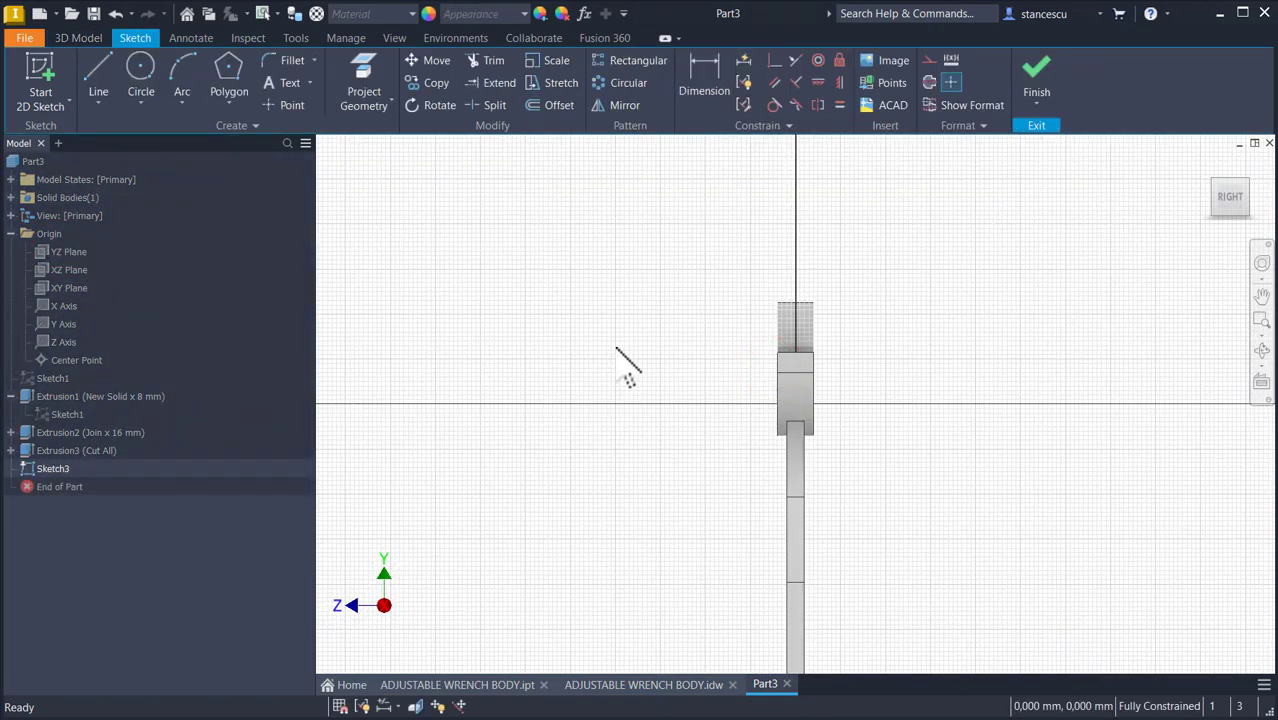
{"action": "key", "text": "F7"}
{"action": "scroll", "coordinate": [747, 386], "scroll_direction": "up", "scroll_amount": 5}
{"action": "middle_click_drag", "start_coordinate": [779, 389], "coordinate": [643, 304]}
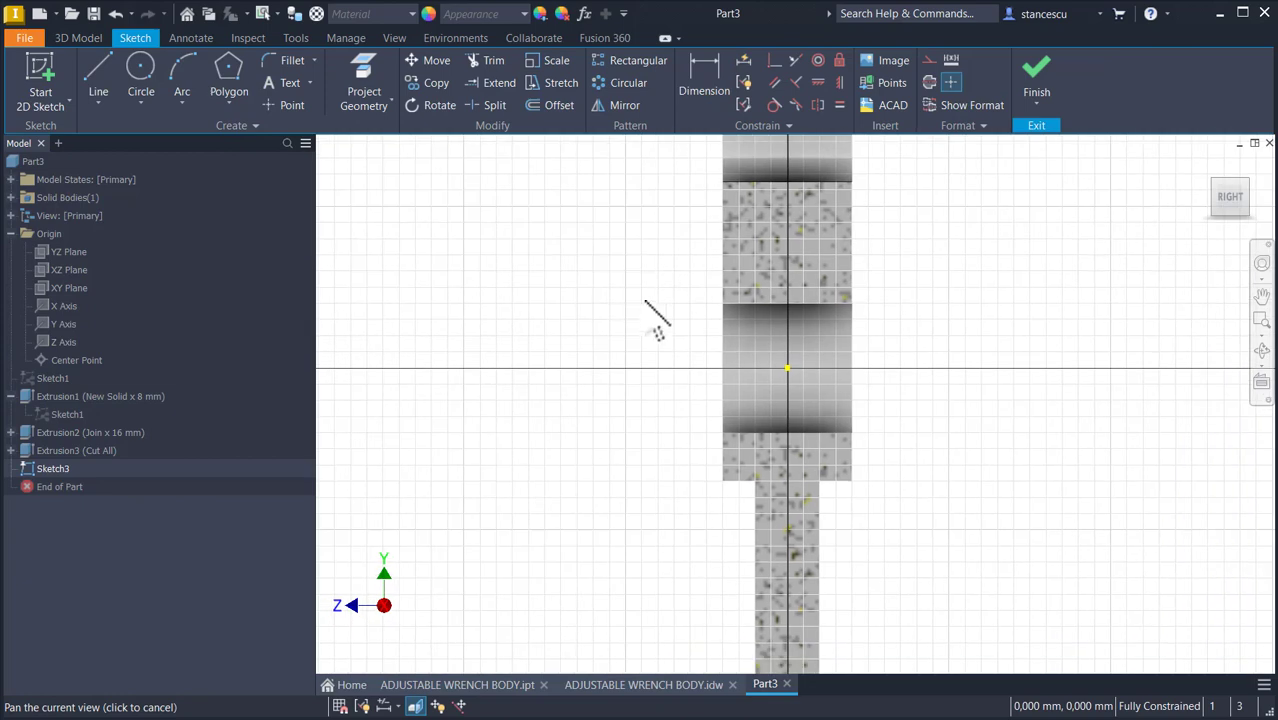
Step: Draw a circle with a 17 mm radius beside the wrench head, partly overlapping its sectioned profile
{"action": "left_click", "coordinate": [140, 84]}
{"action": "left_click", "coordinate": [607, 328]}
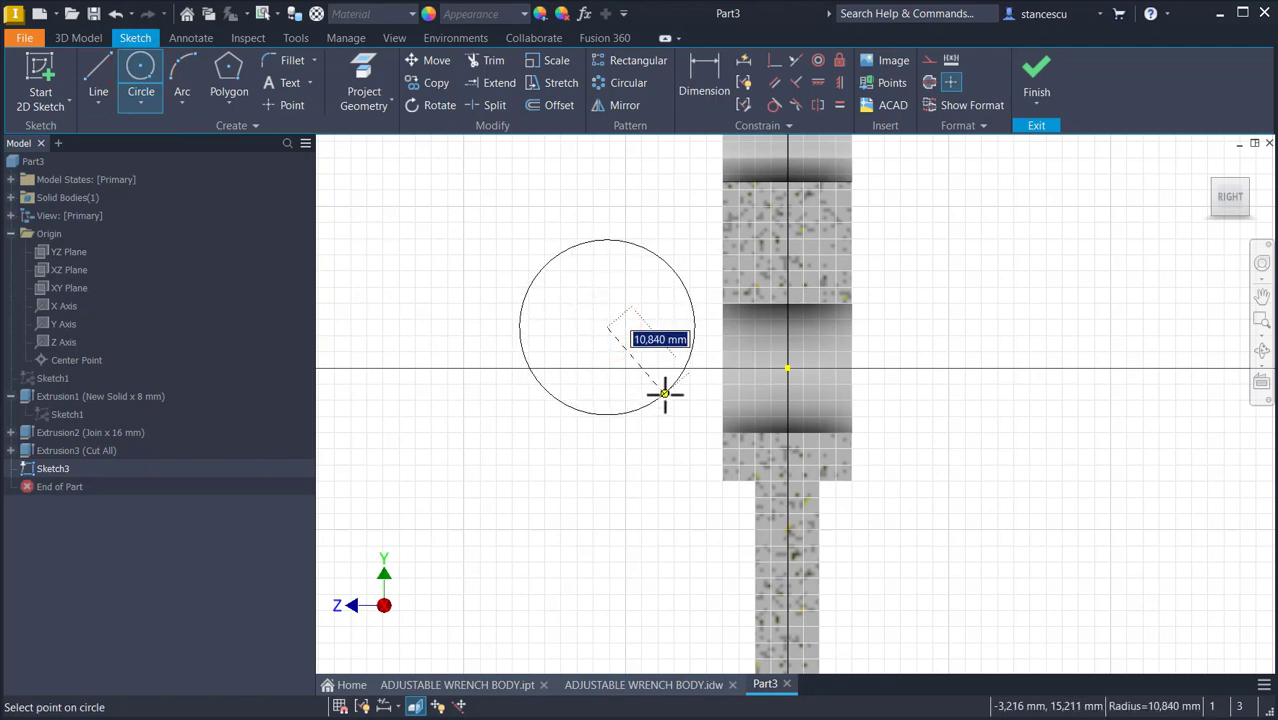
{"action": "type", "text": "17"}
{"action": "key", "text": "Return"}
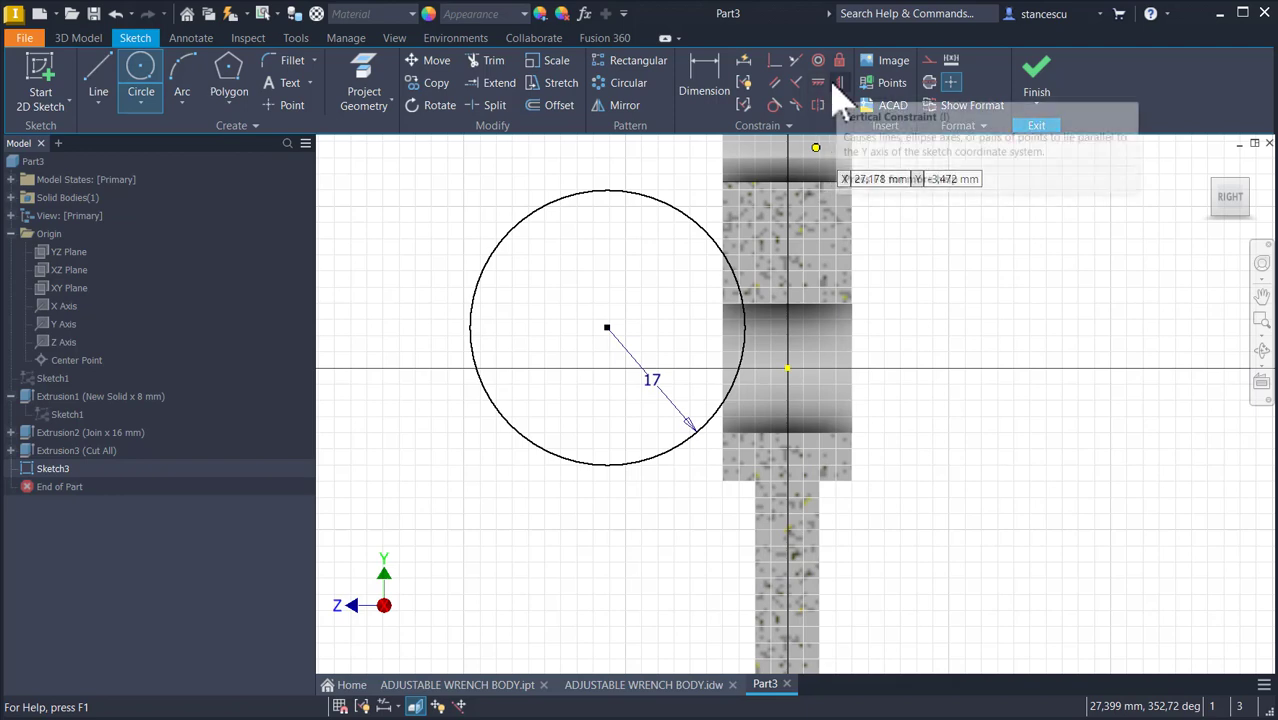
Step: Constrain the circle's centre to lie level with the origin point
{"action": "left_click", "coordinate": [838, 82]}
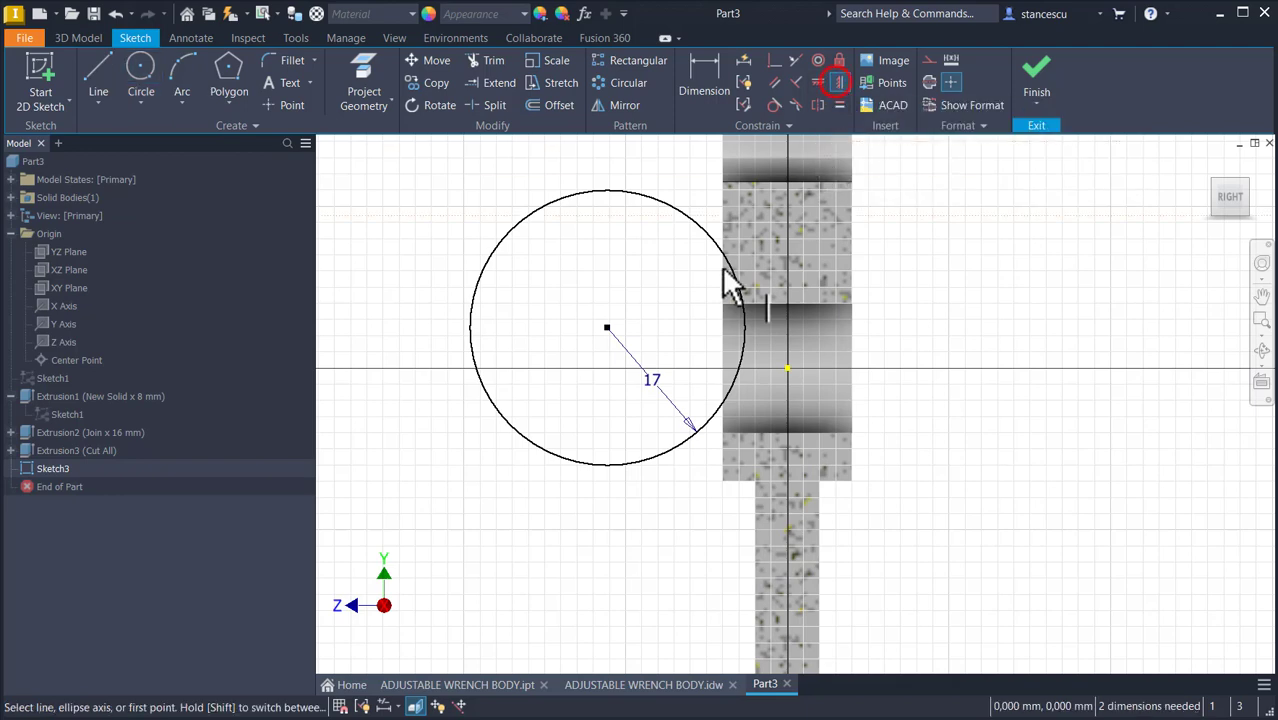
{"action": "left_click", "coordinate": [607, 328]}
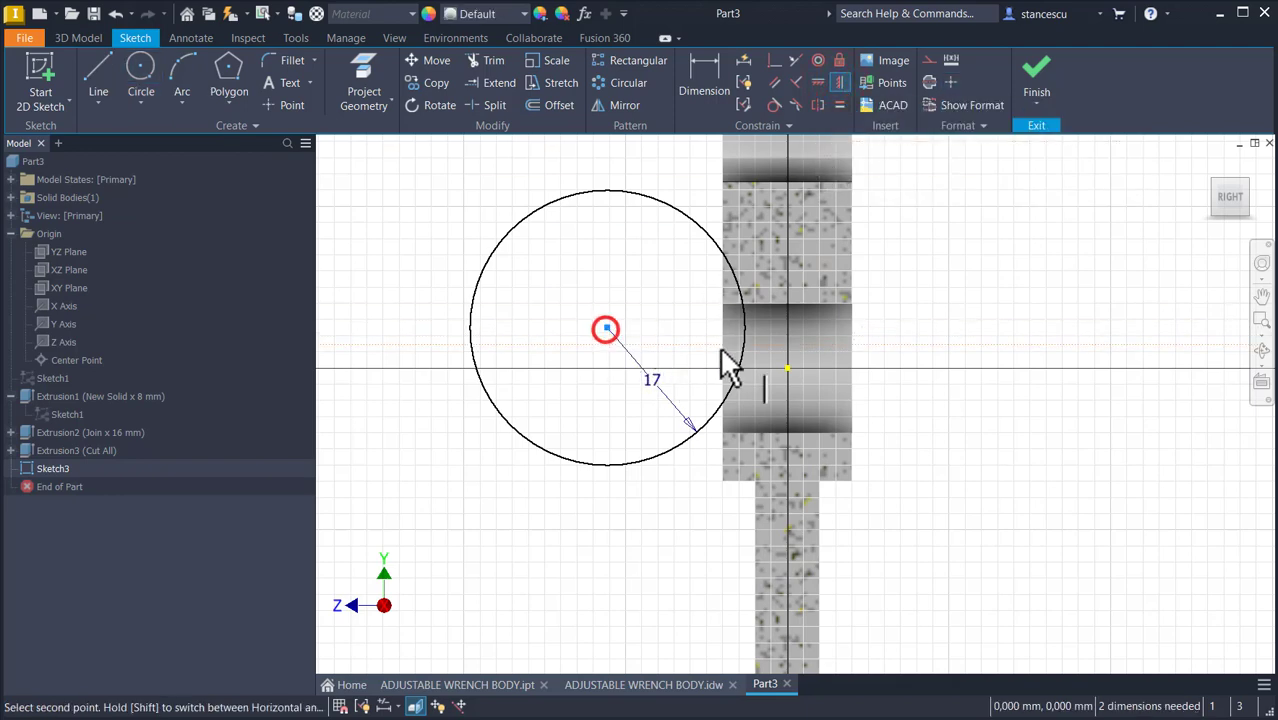
{"action": "left_click", "coordinate": [787, 370]}
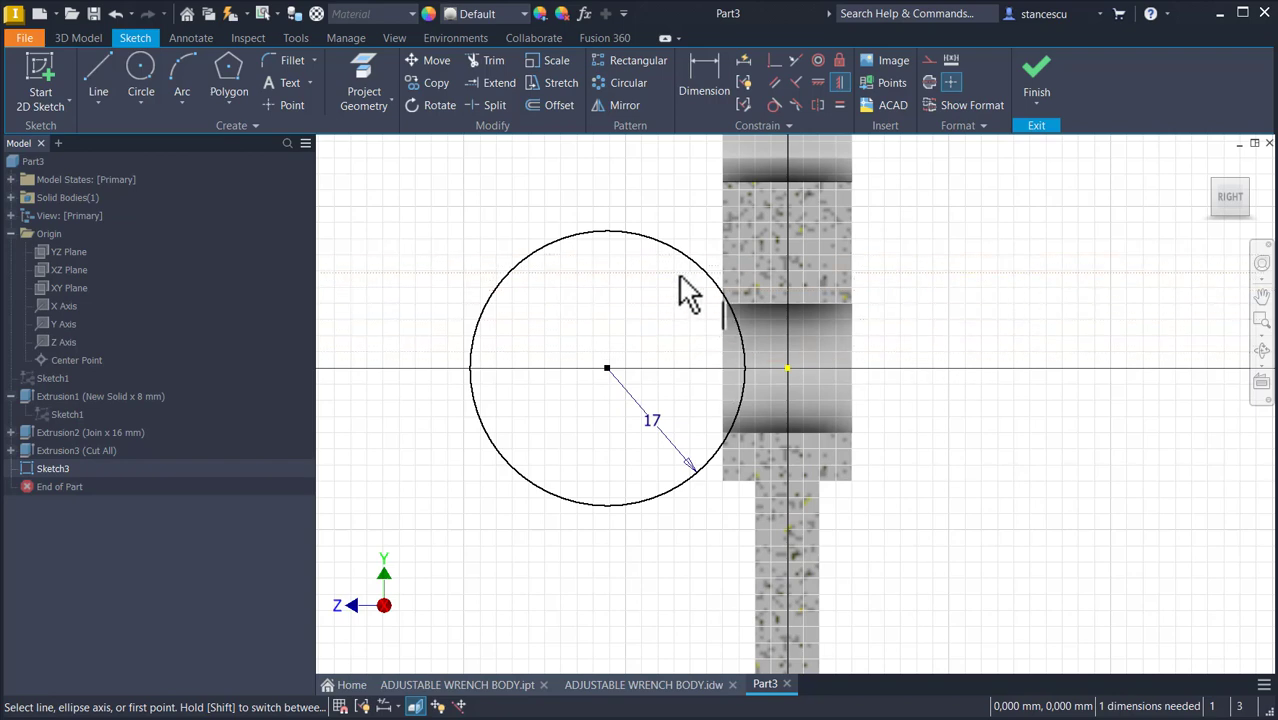
Step: Project the head's outer face edge nearest the circle's centre and place two sketch points on the circle, above and below the horizontal axis
{"action": "left_click", "coordinate": [364, 84]}
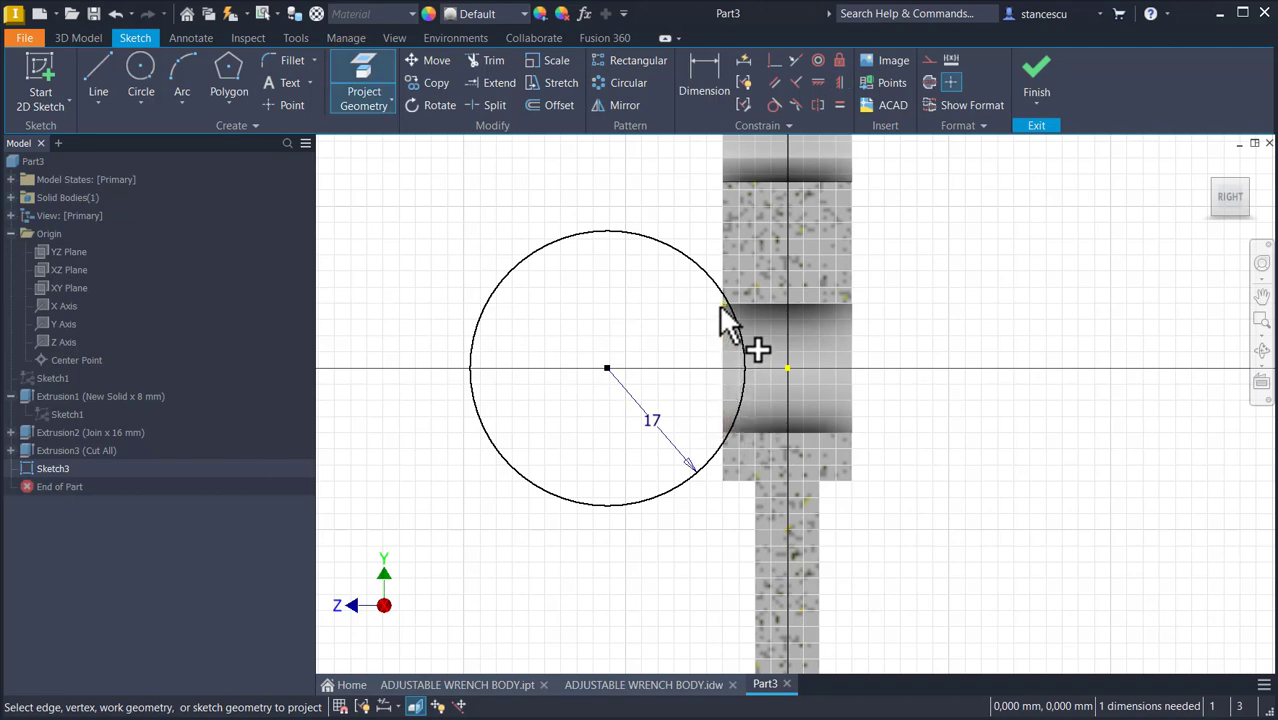
{"action": "left_click", "coordinate": [725, 460]}
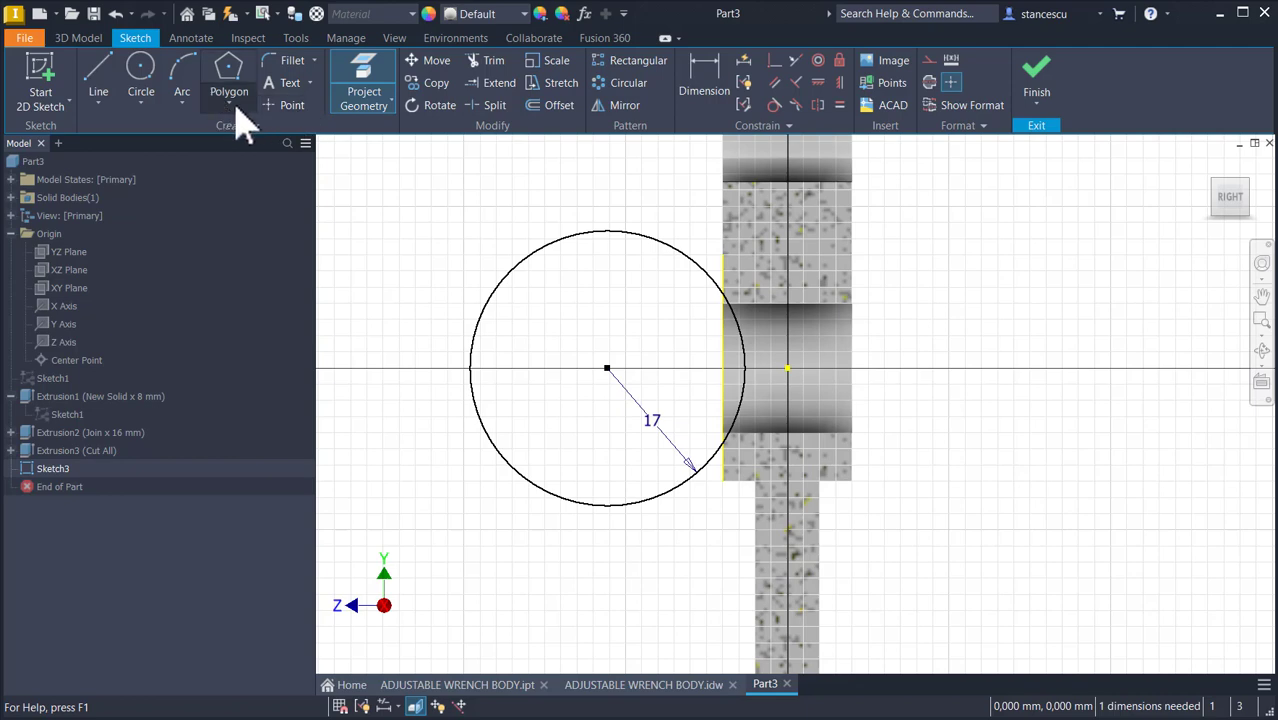
{"action": "left_click", "coordinate": [290, 106]}
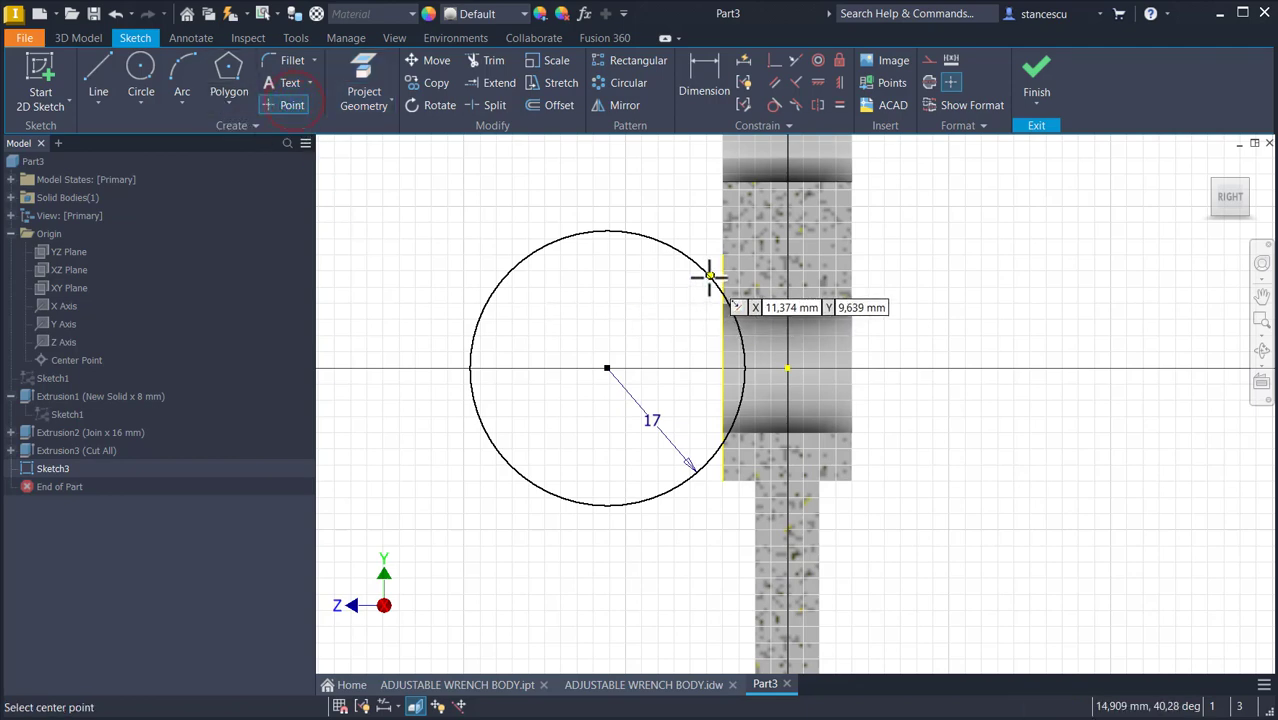
{"action": "left_click", "coordinate": [709, 275]}
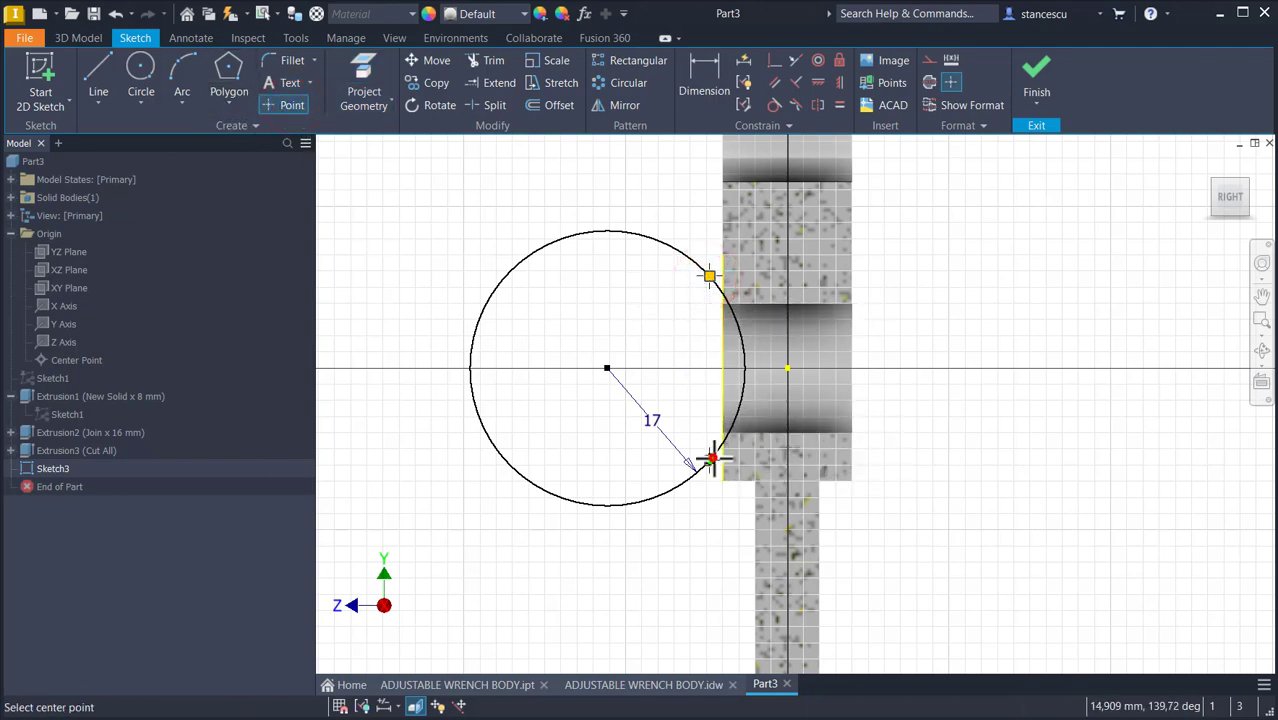
{"action": "left_click", "coordinate": [709, 460]}
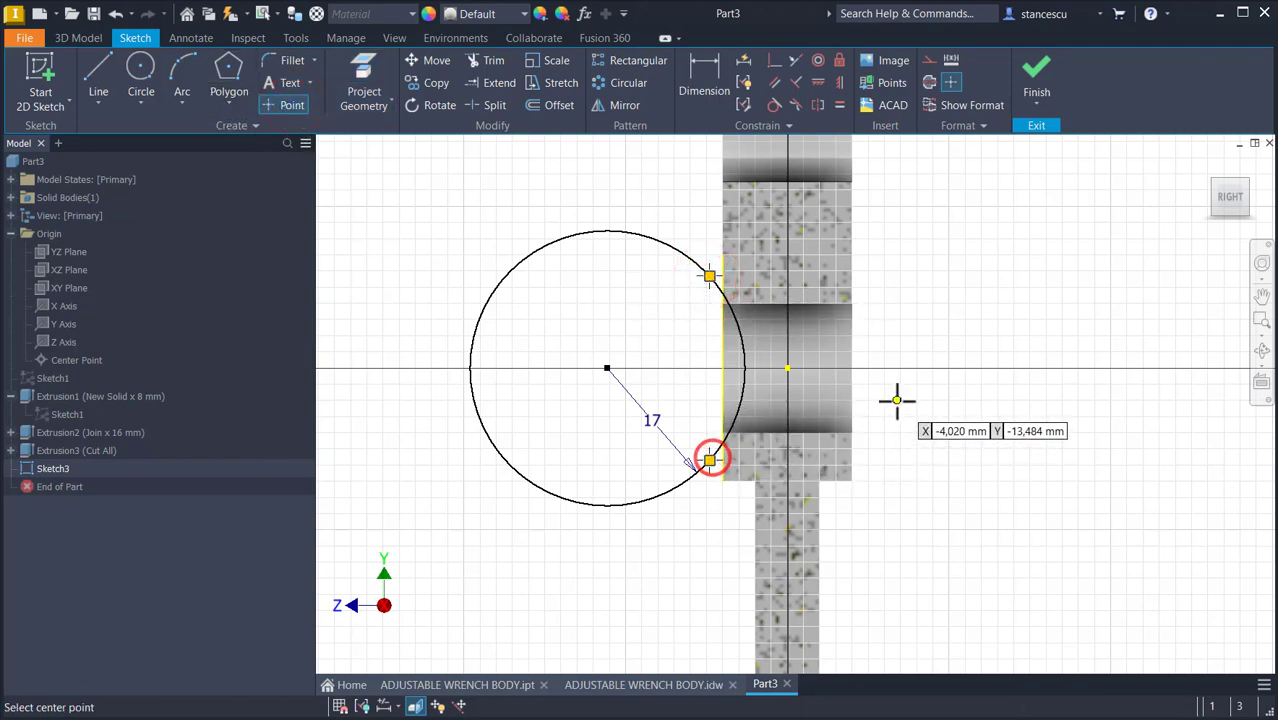
Step: Make both sketch points coincident with the projected head edge
{"action": "left_click", "coordinate": [775, 64]}
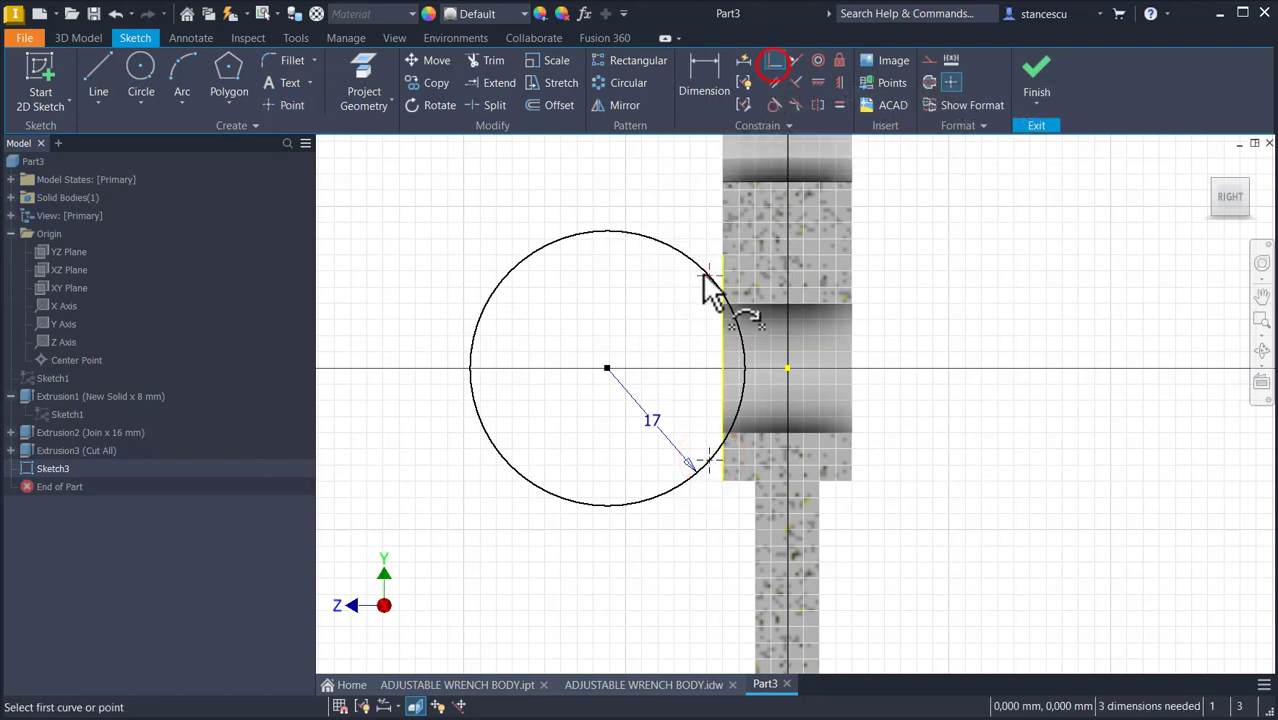
{"action": "left_click", "coordinate": [707, 282]}
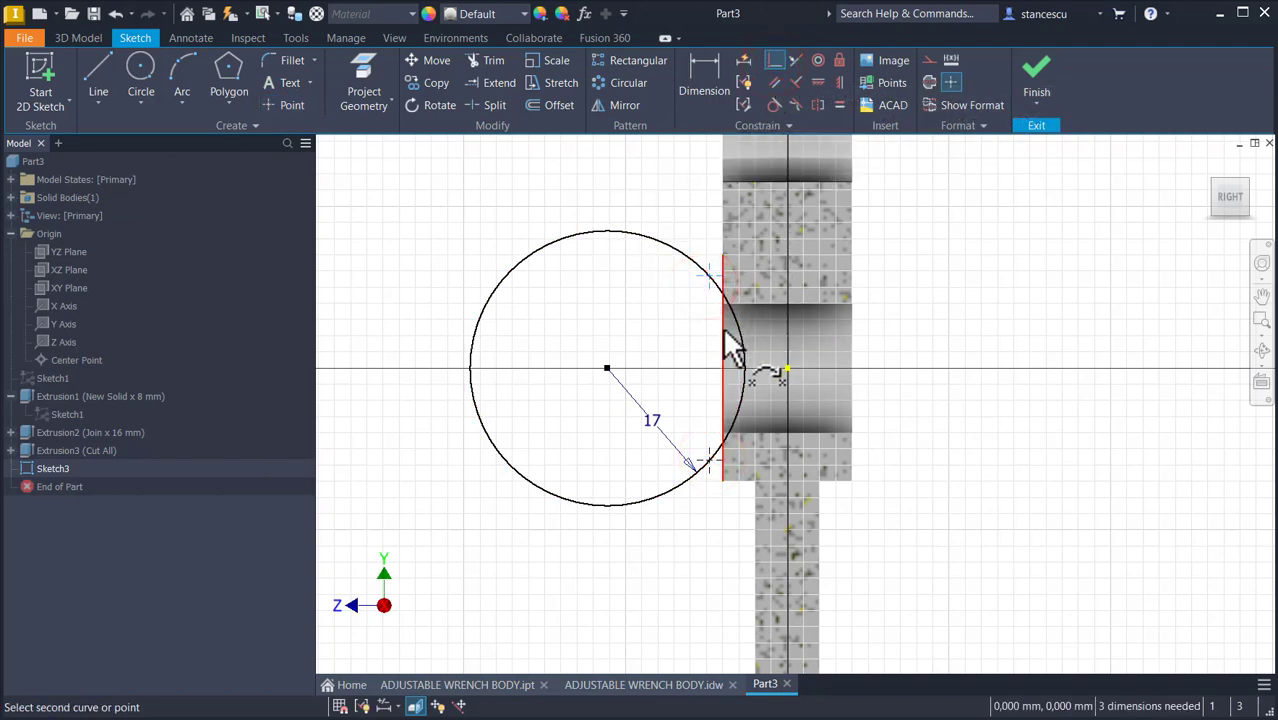
{"action": "left_click", "coordinate": [720, 322]}
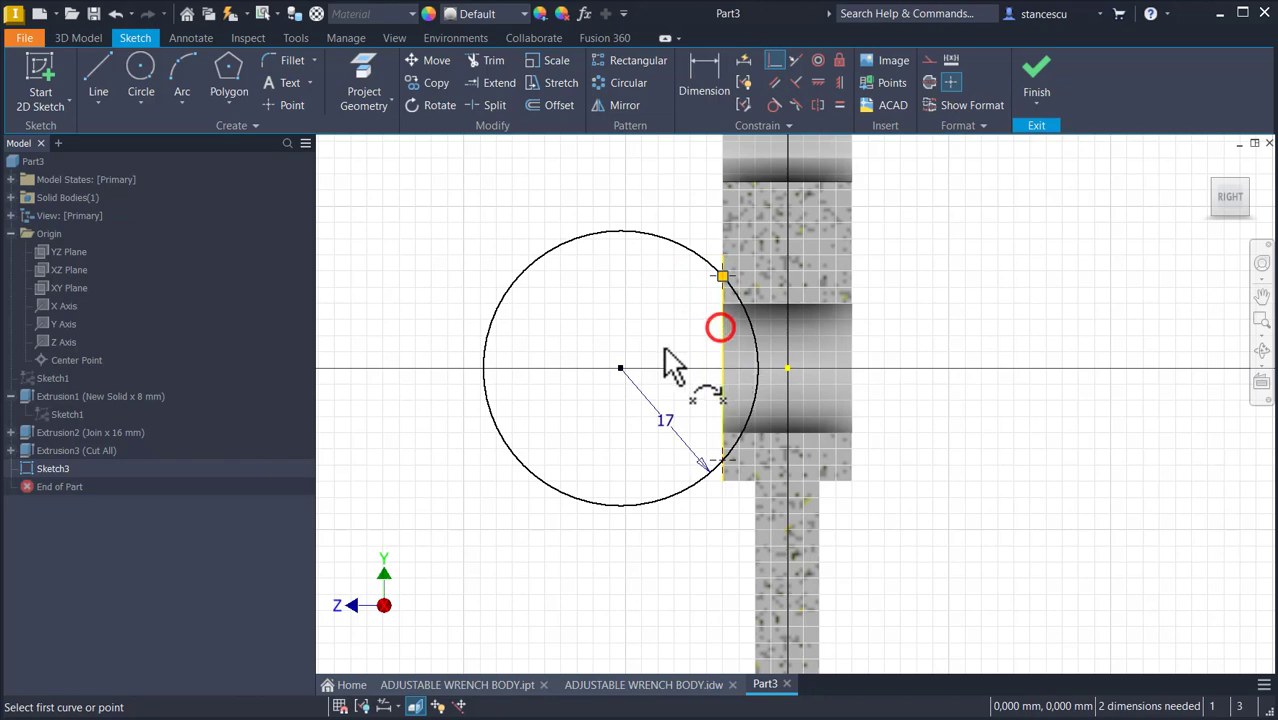
{"action": "left_click", "coordinate": [713, 466]}
{"action": "left_click", "coordinate": [720, 459]}
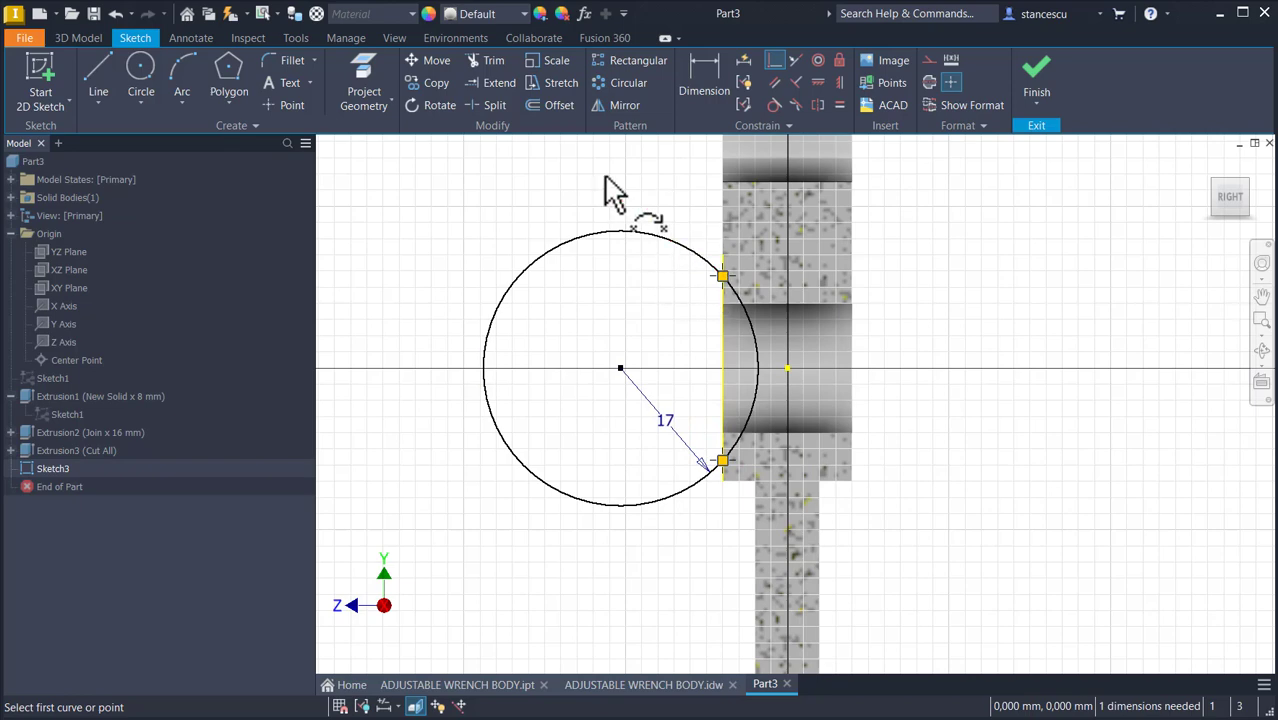
Step: Dimension the vertical distance between the two points to 22 mm and trim away the circle portion outside the head
{"action": "left_click", "coordinate": [699, 76]}
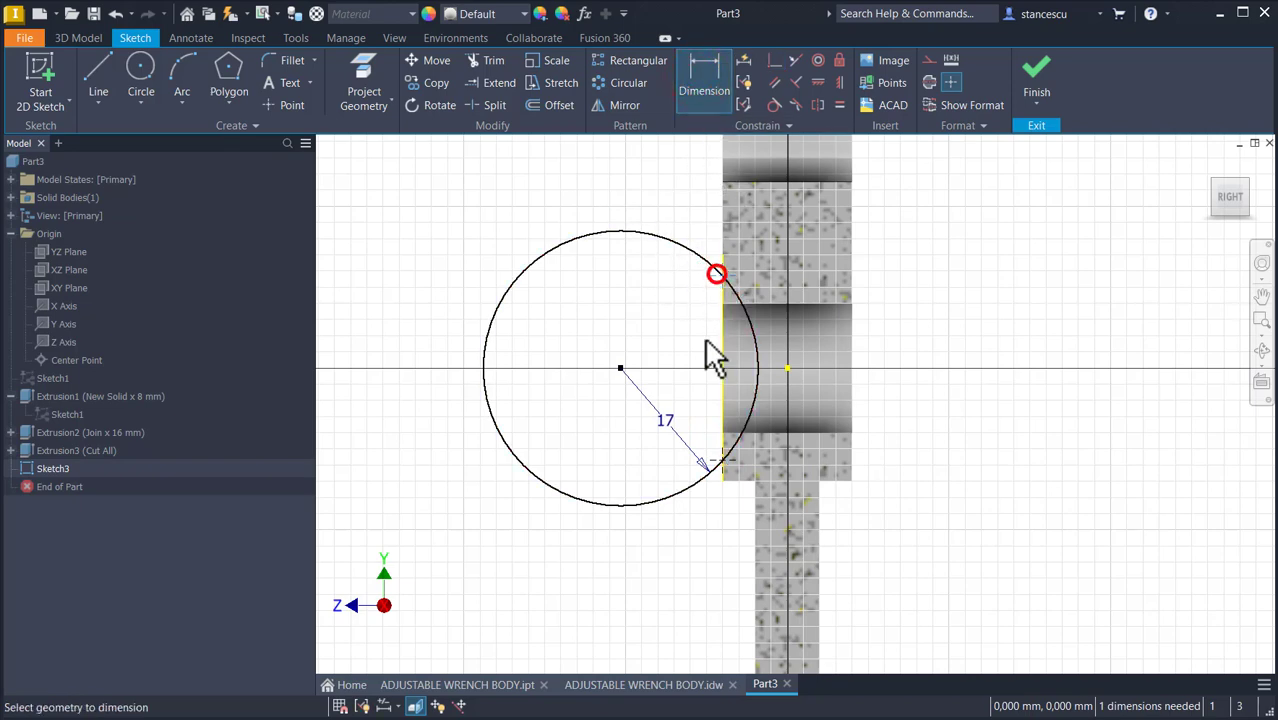
{"action": "left_click", "coordinate": [718, 458]}
{"action": "left_click", "coordinate": [568, 347]}
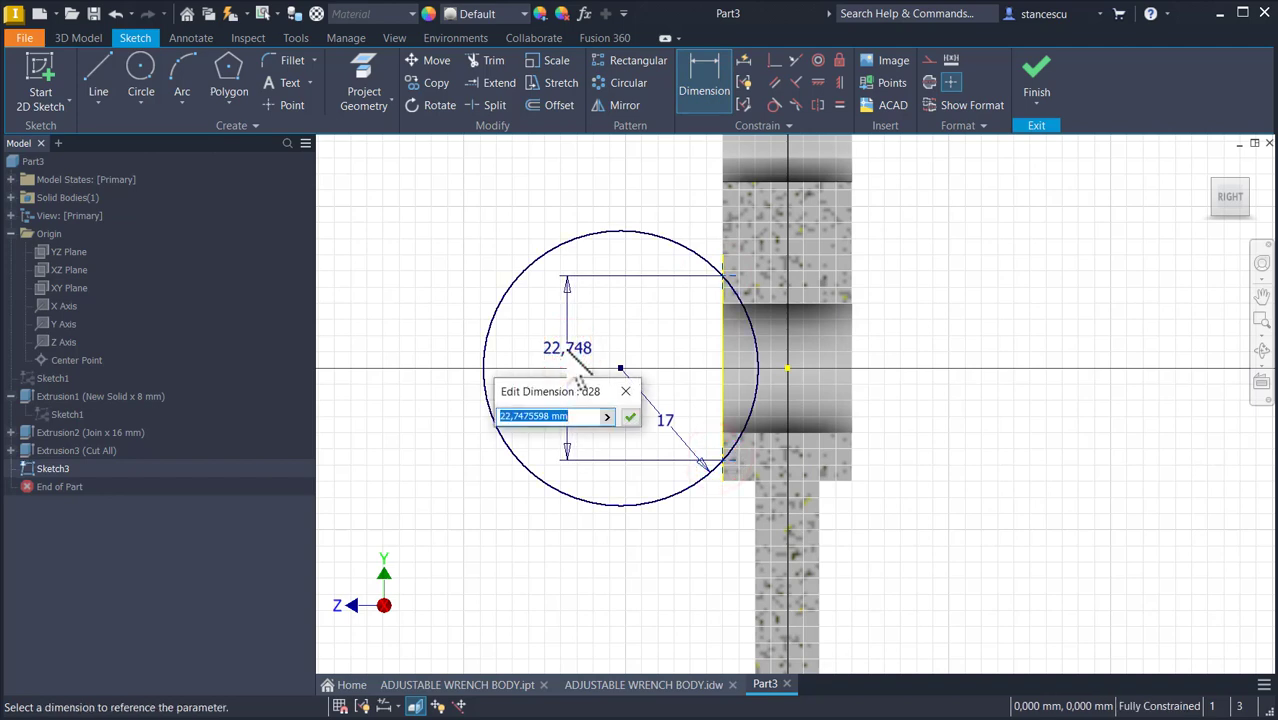
{"action": "key", "text": "Return"}
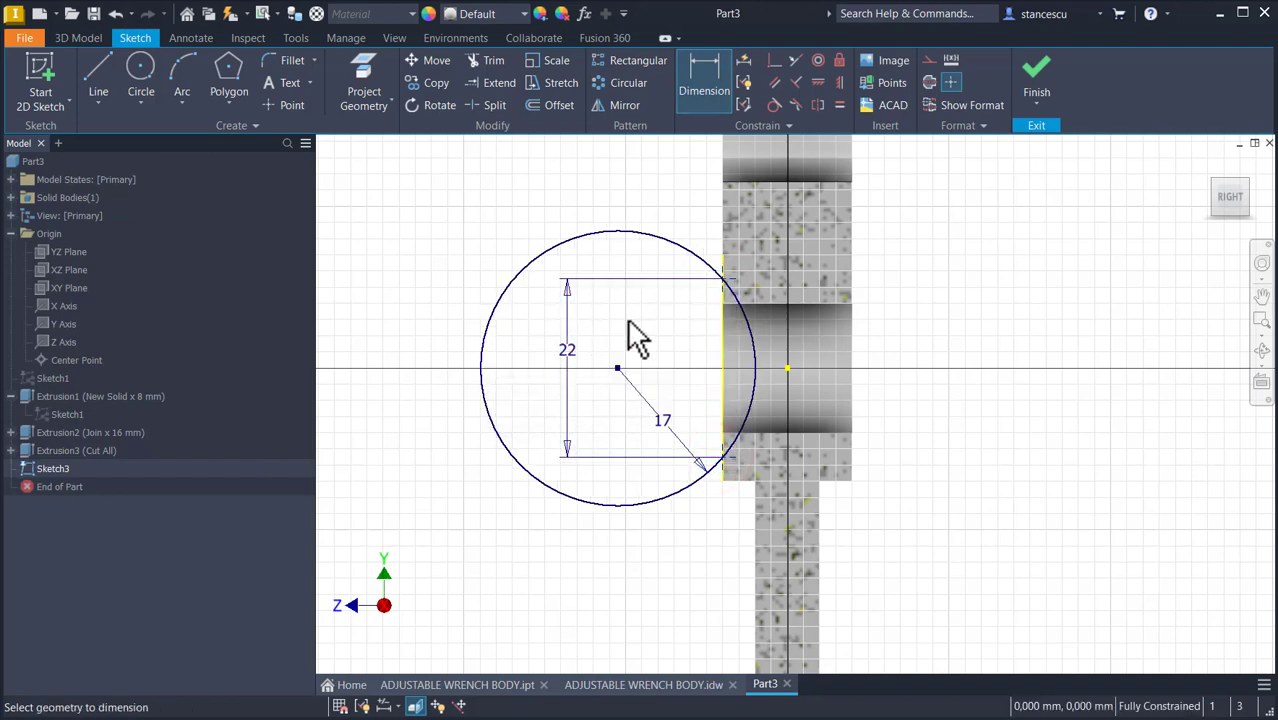
{"action": "left_click", "coordinate": [488, 61]}
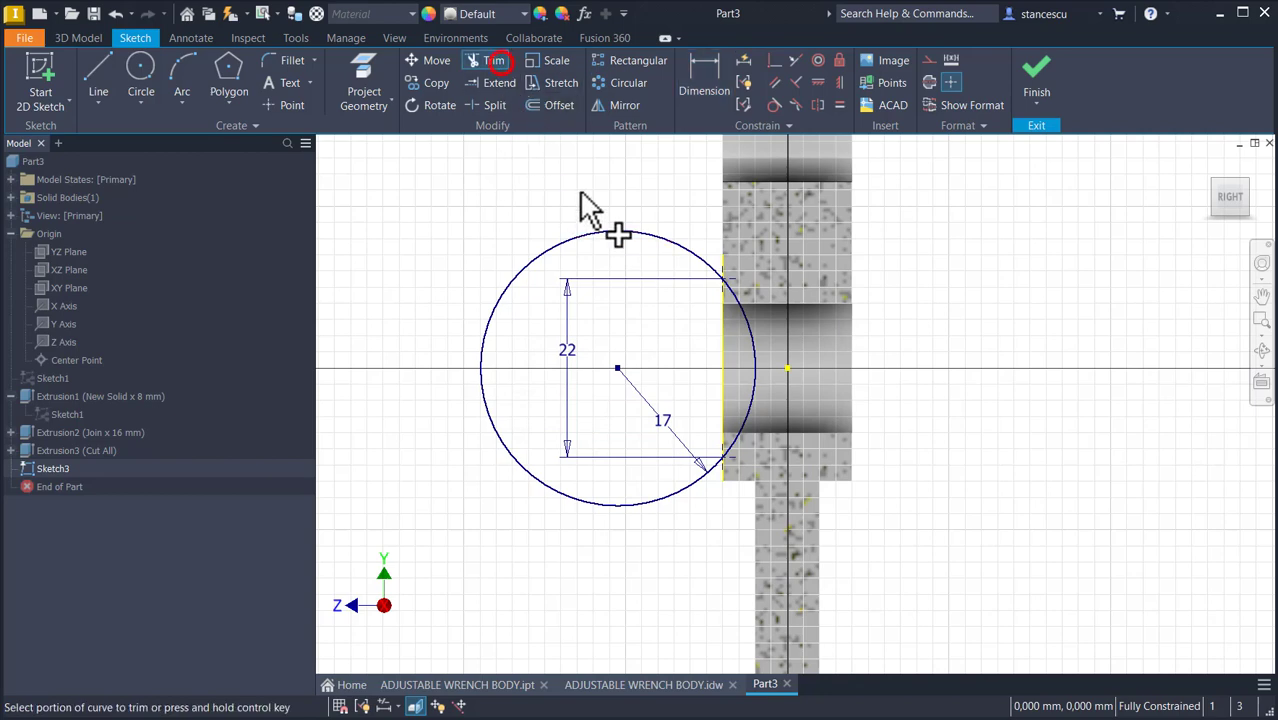
{"action": "left_click", "coordinate": [622, 232]}
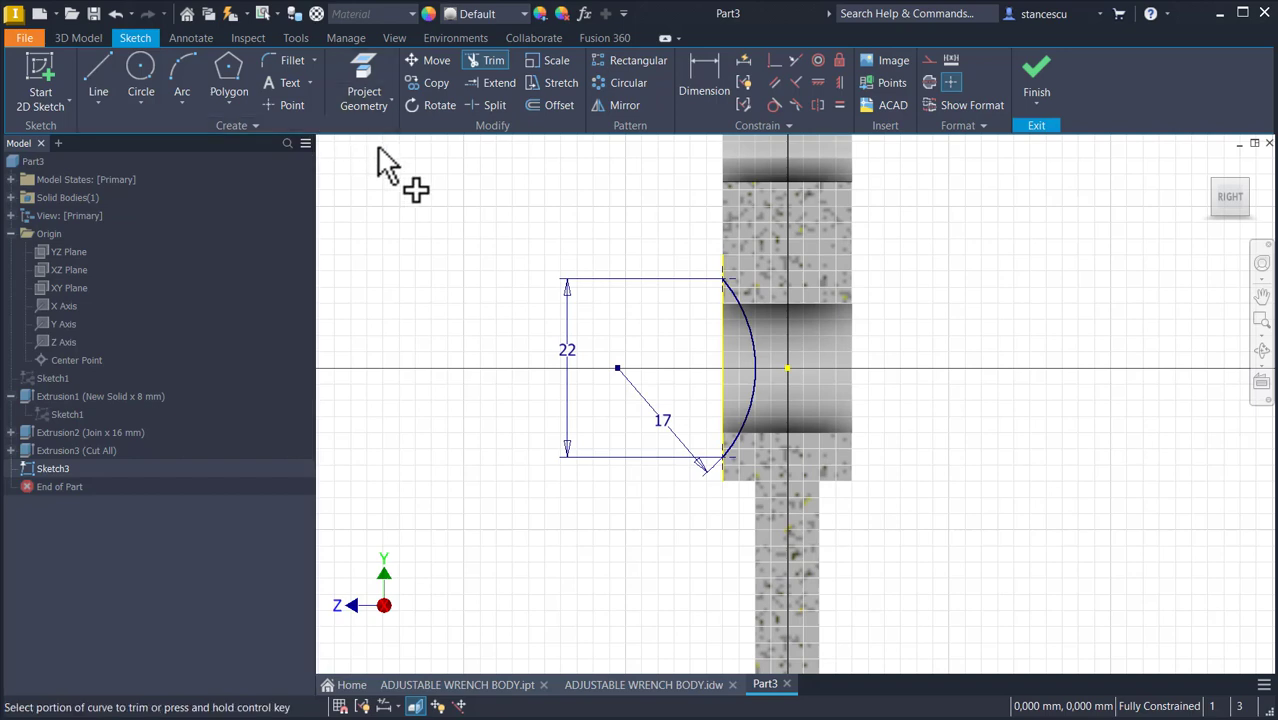
Step: Draw a straight line from the arc's centre point down to the height of the arc's lower end
{"action": "left_click", "coordinate": [108, 88]}
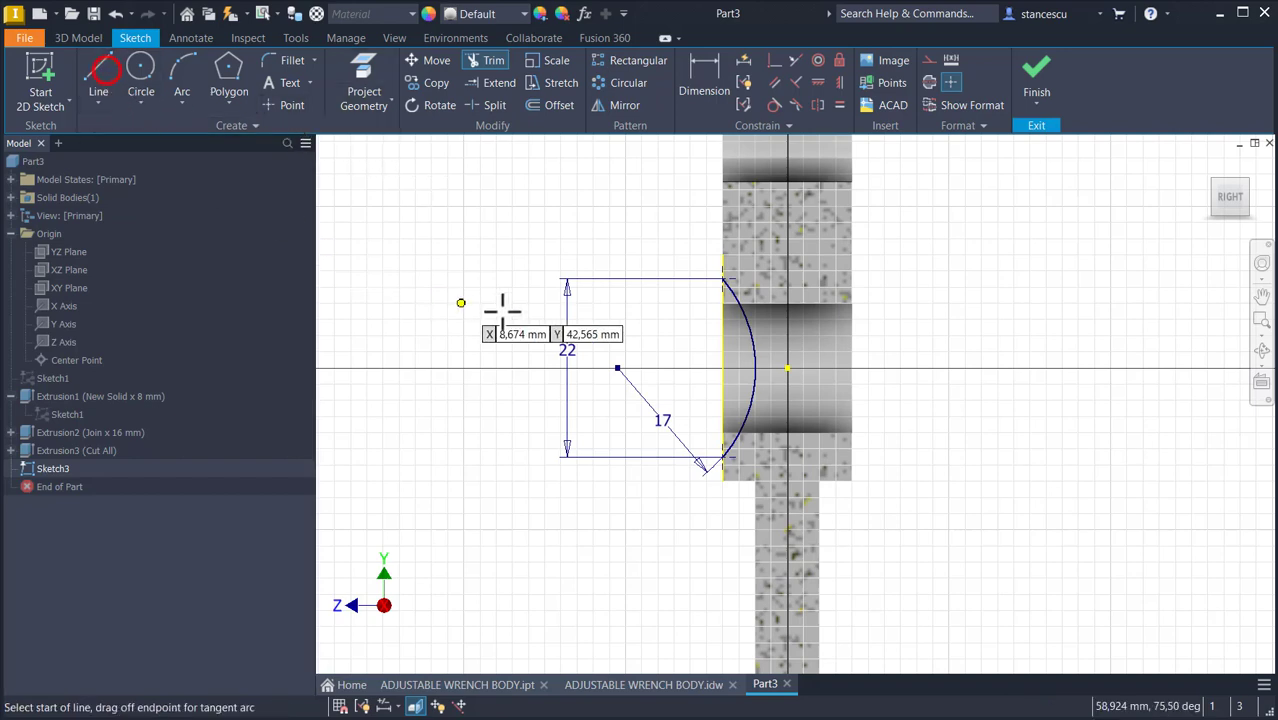
{"action": "left_click", "coordinate": [618, 368]}
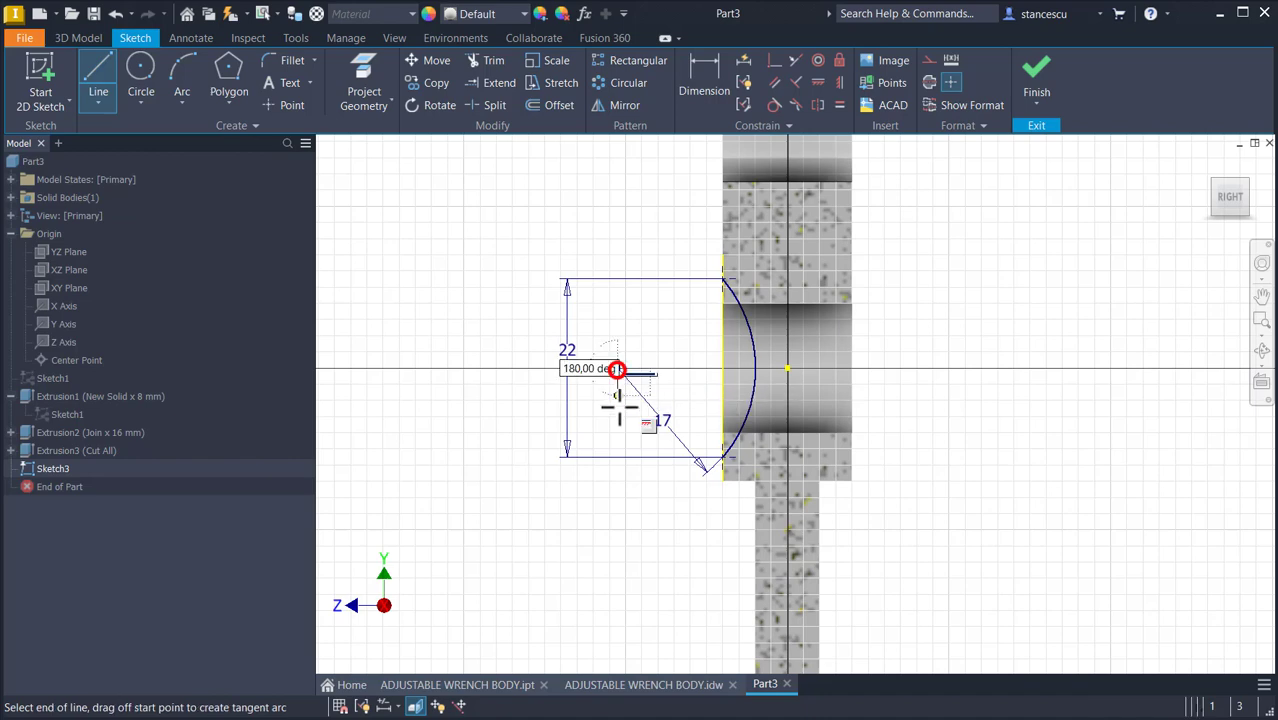
{"action": "left_click", "coordinate": [618, 459]}
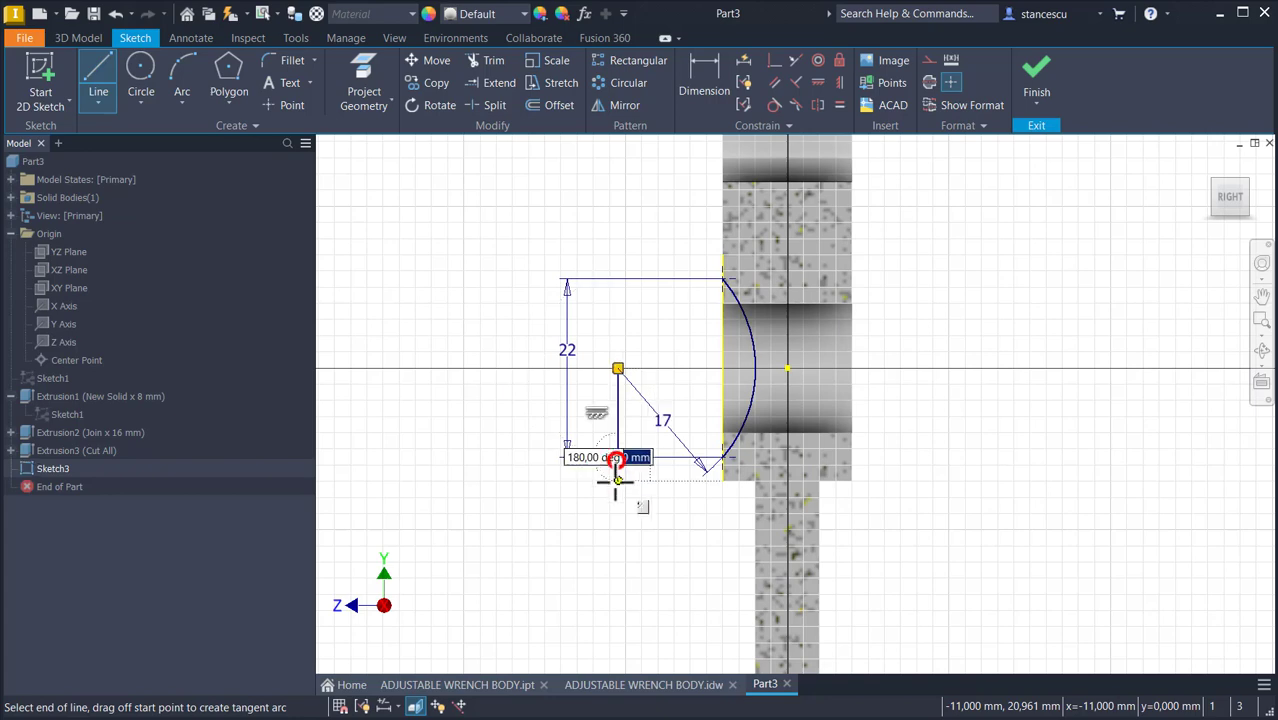
{"action": "key", "text": "Escape"}
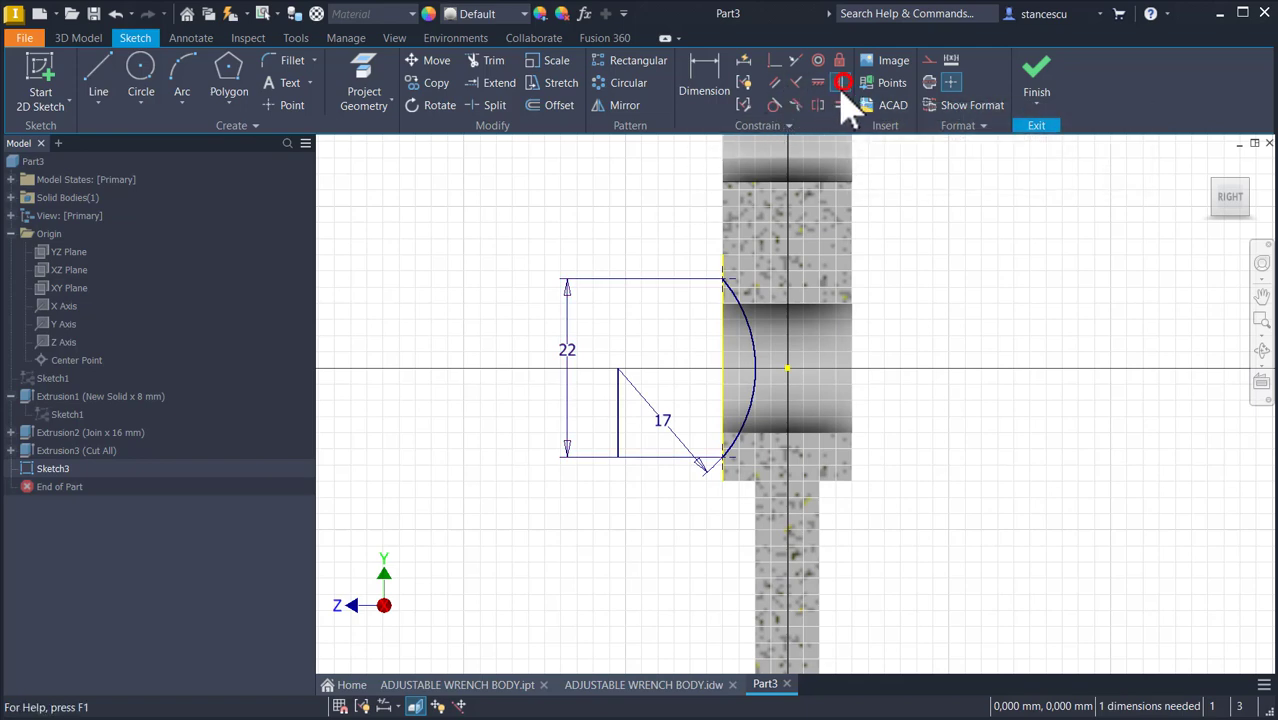
Step: Constrain the line's lower endpoint to lie level with the arc's lower endpoint on the head edge
{"action": "left_click", "coordinate": [841, 84]}
{"action": "left_click", "coordinate": [619, 458]}
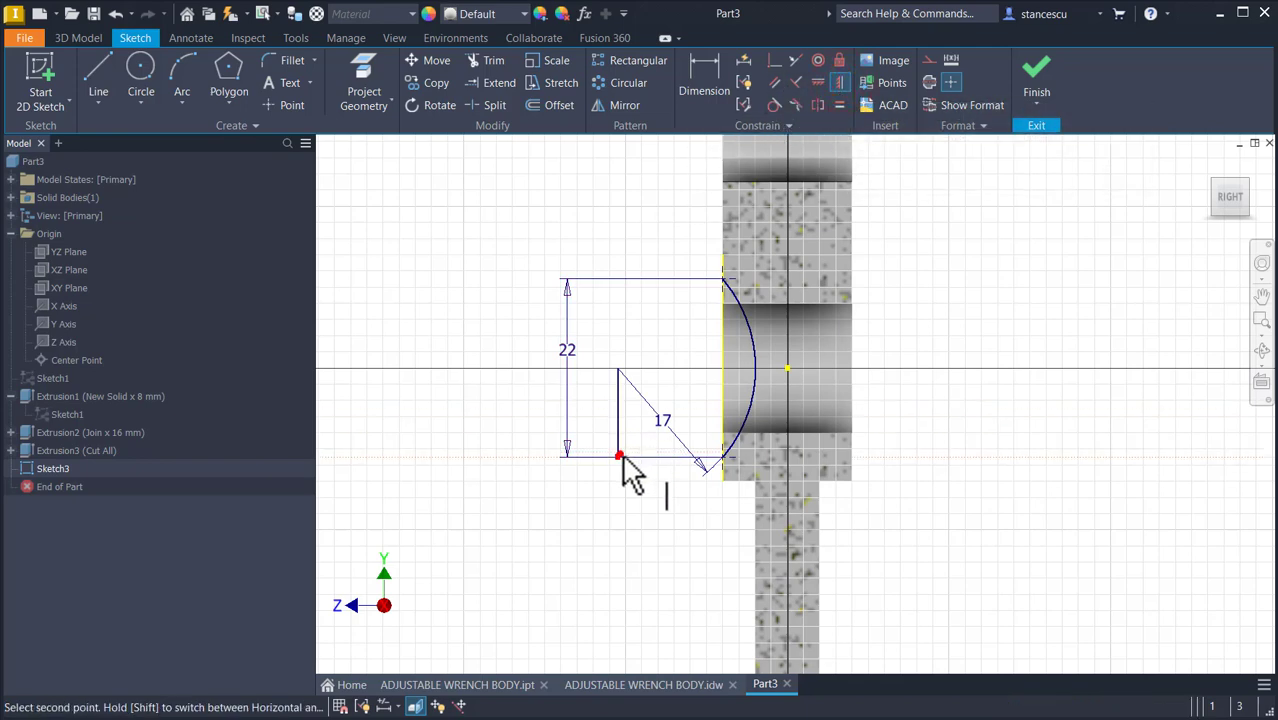
{"action": "left_click", "coordinate": [721, 456]}
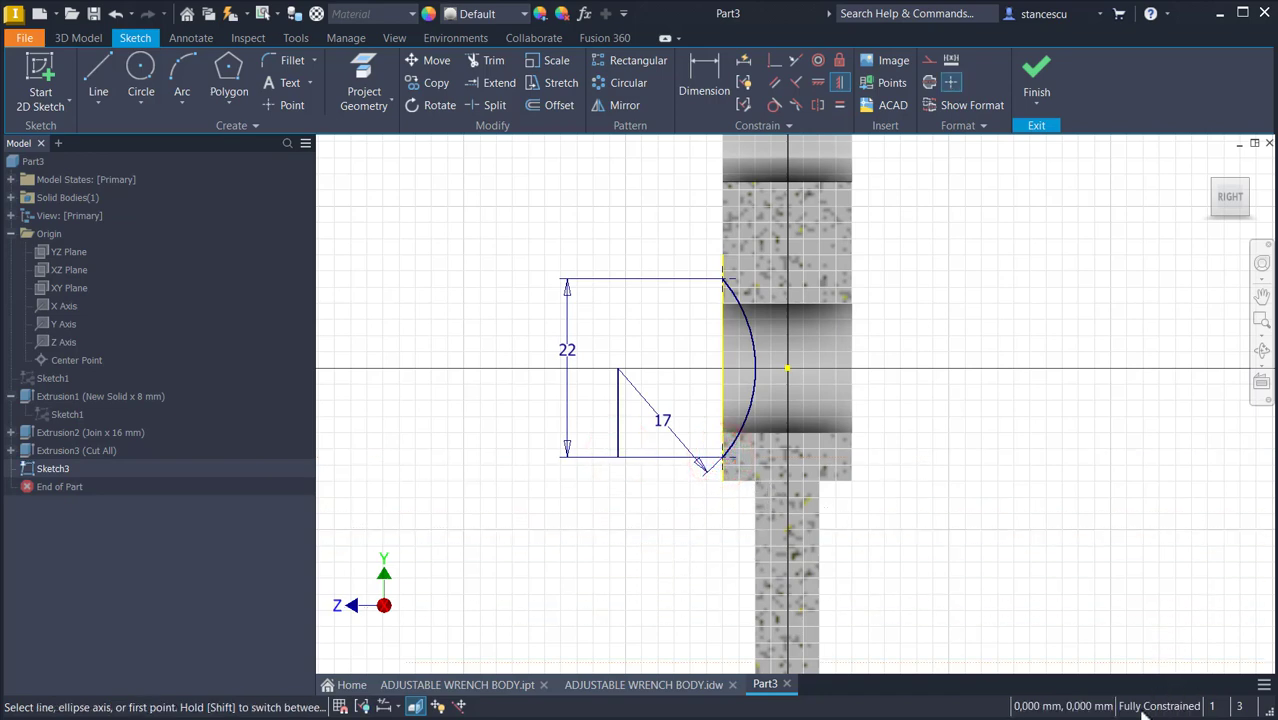
{"action": "key", "text": "Escape"}
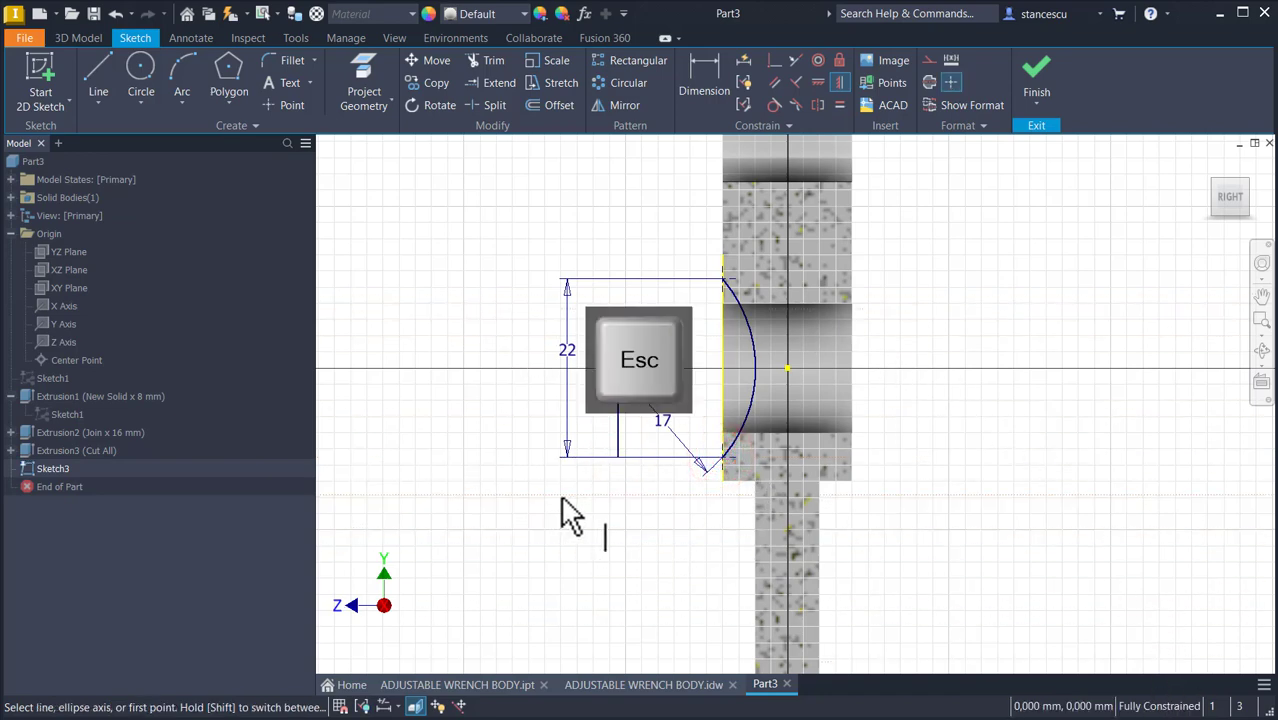
Step: Convert the line through the arc's centre to a centerline and finish the sketch
{"action": "left_click", "coordinate": [619, 430]}
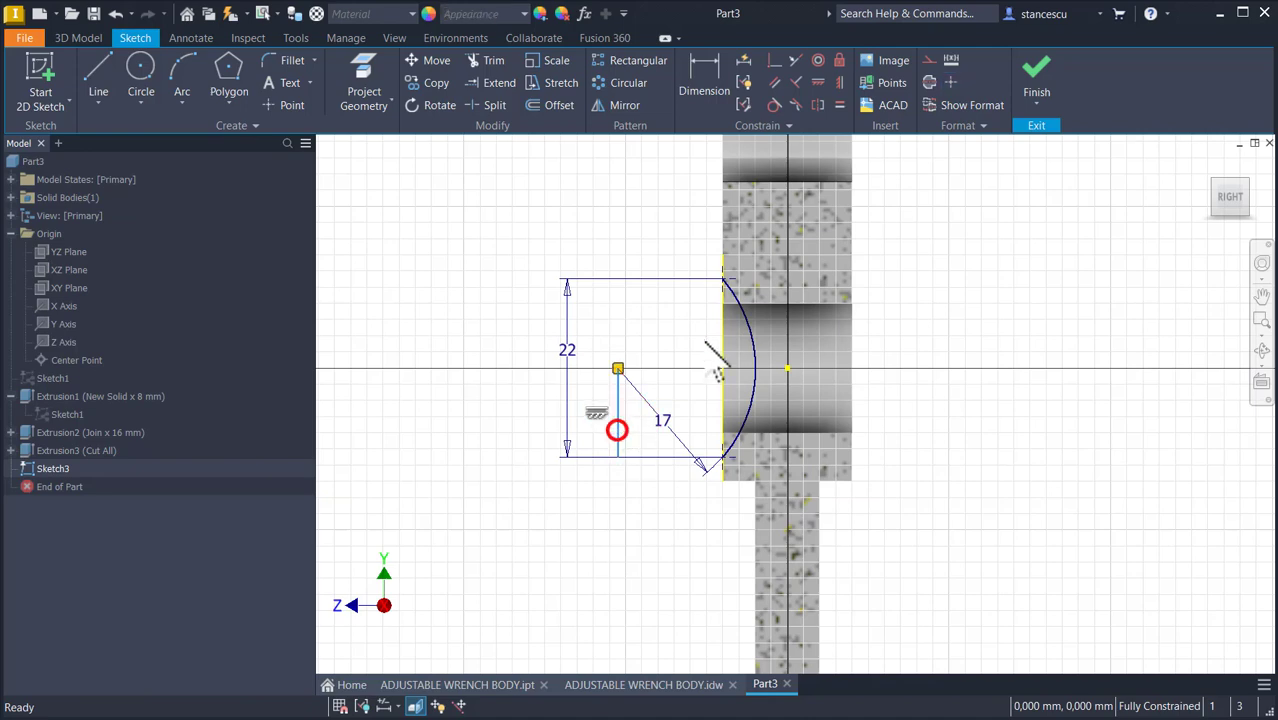
{"action": "left_click", "coordinate": [929, 83]}
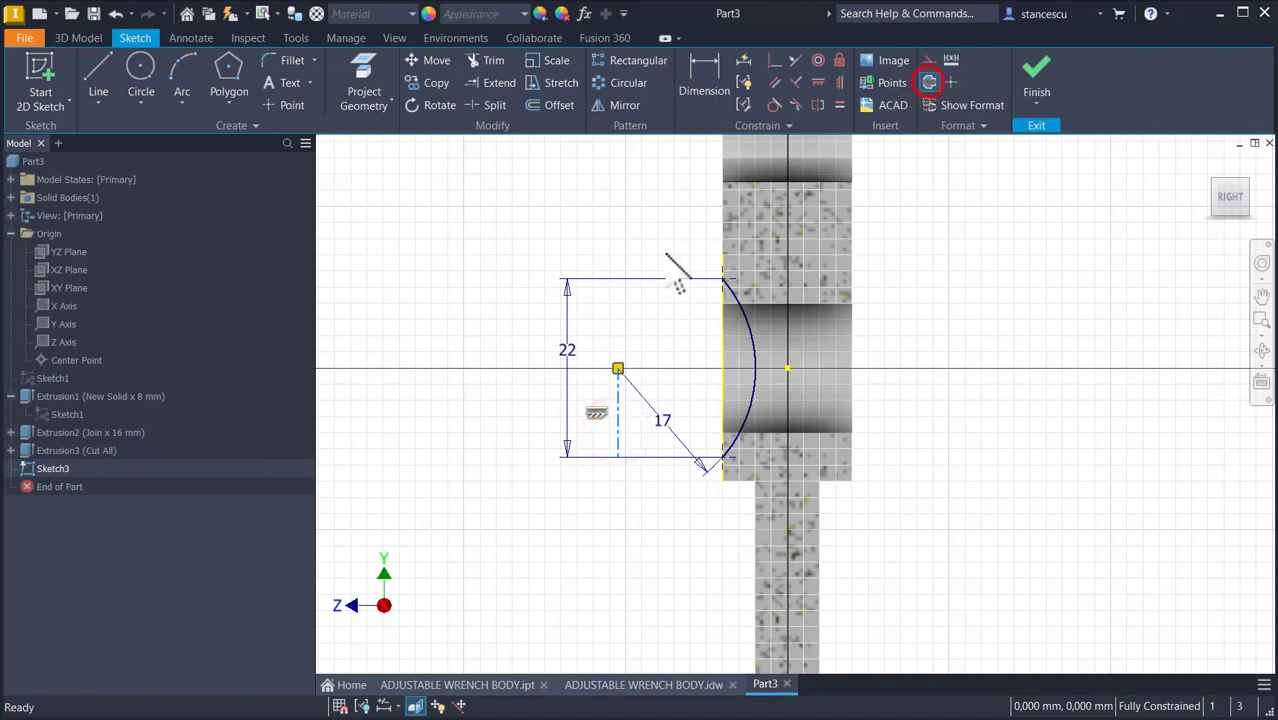
{"action": "left_click", "coordinate": [1040, 88]}
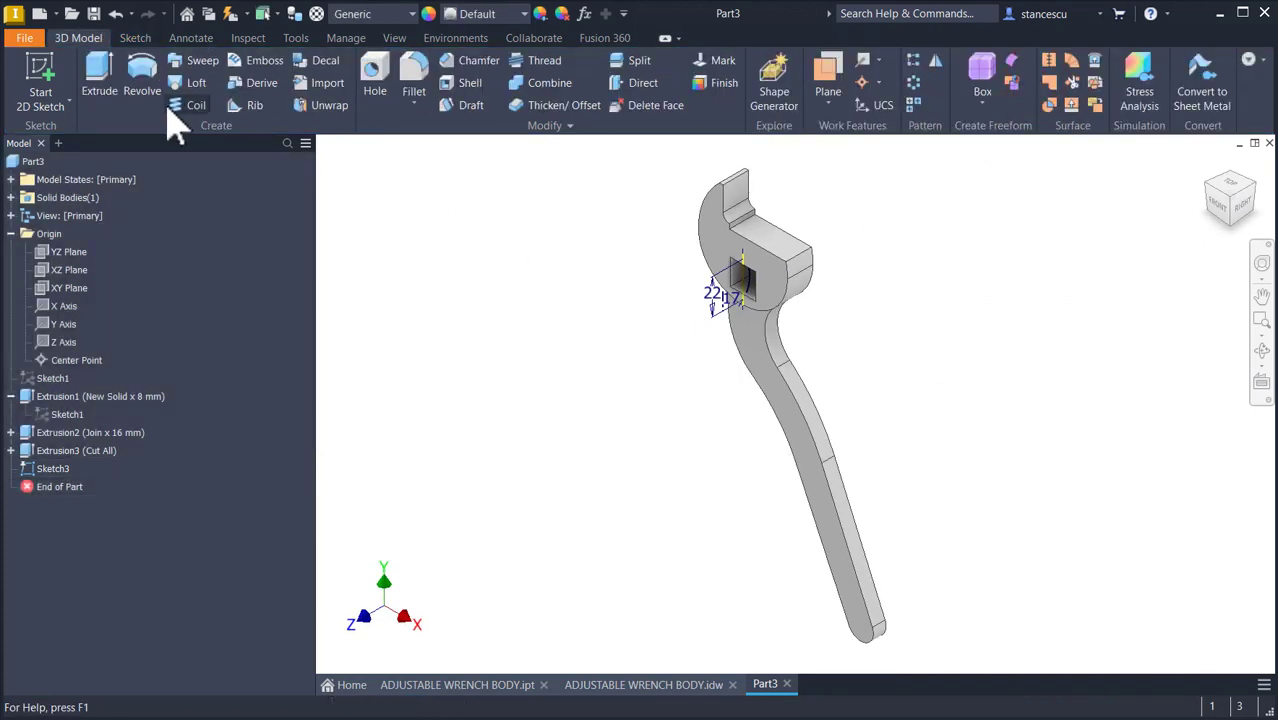
Step: Revolve the arc profile a full 360° around the centerline as a cut into the wrench head
{"action": "left_click", "coordinate": [142, 75]}
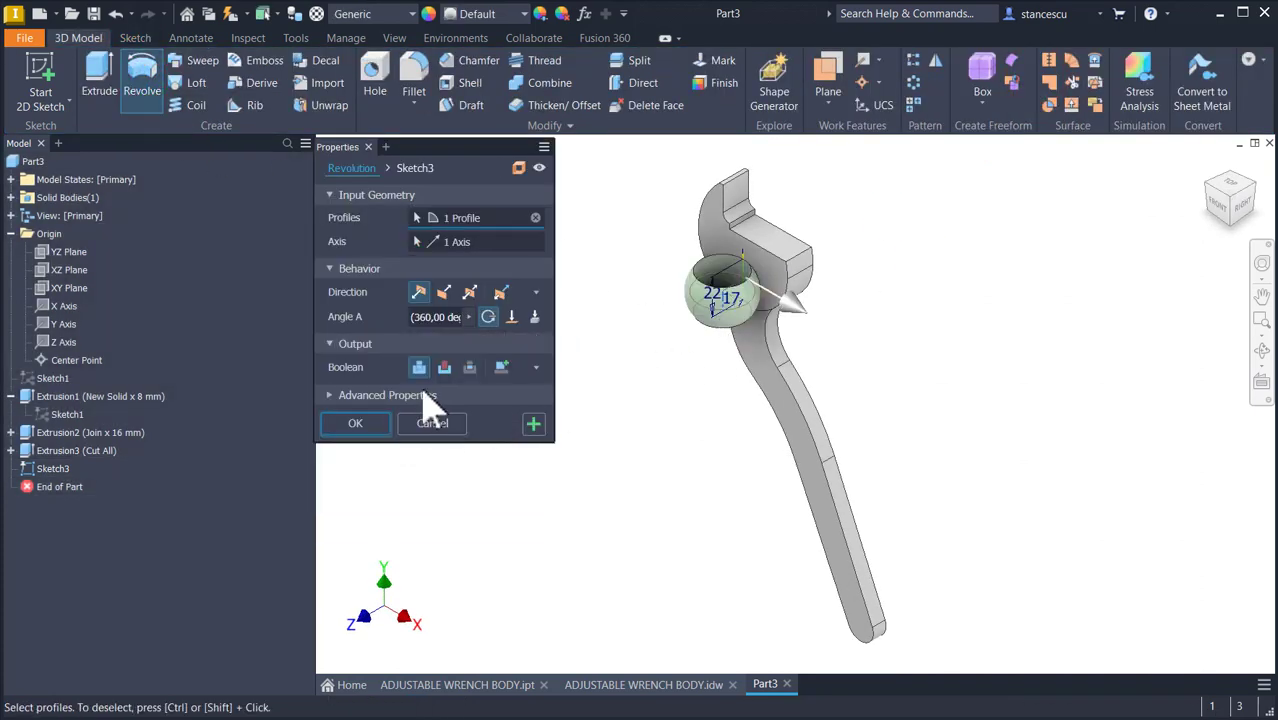
{"action": "left_click", "coordinate": [444, 367]}
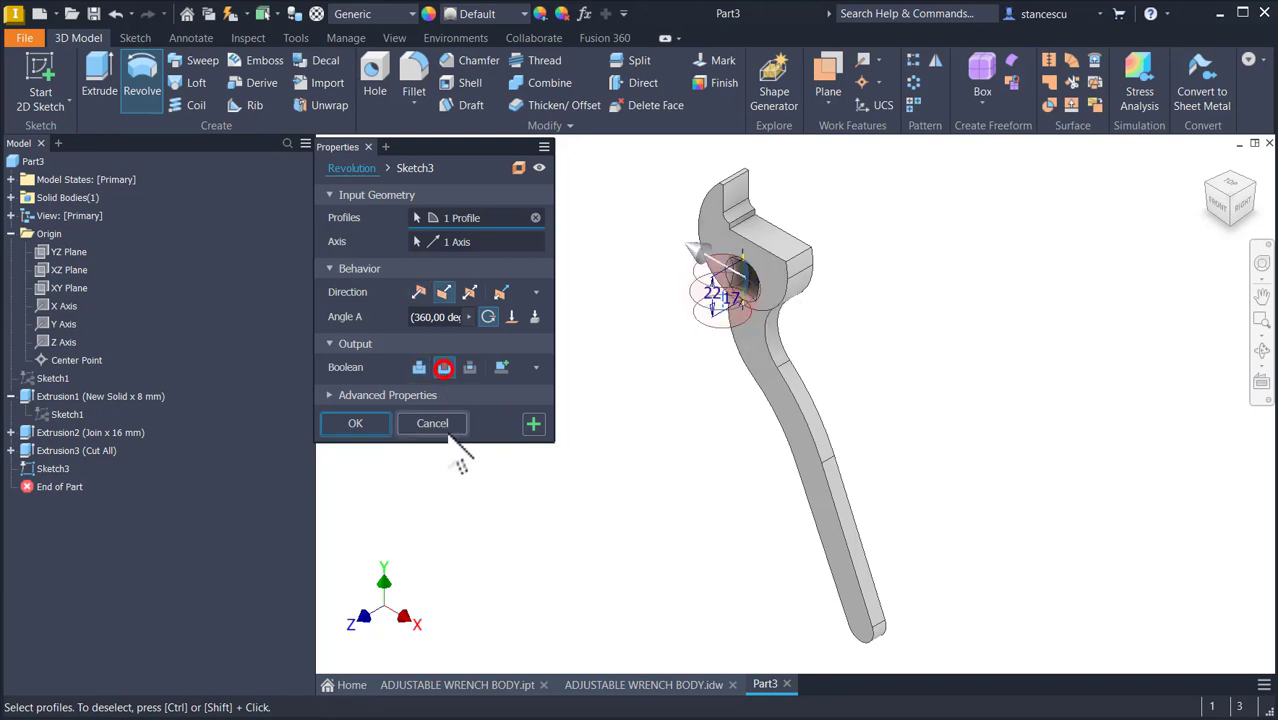
{"action": "left_click", "coordinate": [372, 428]}
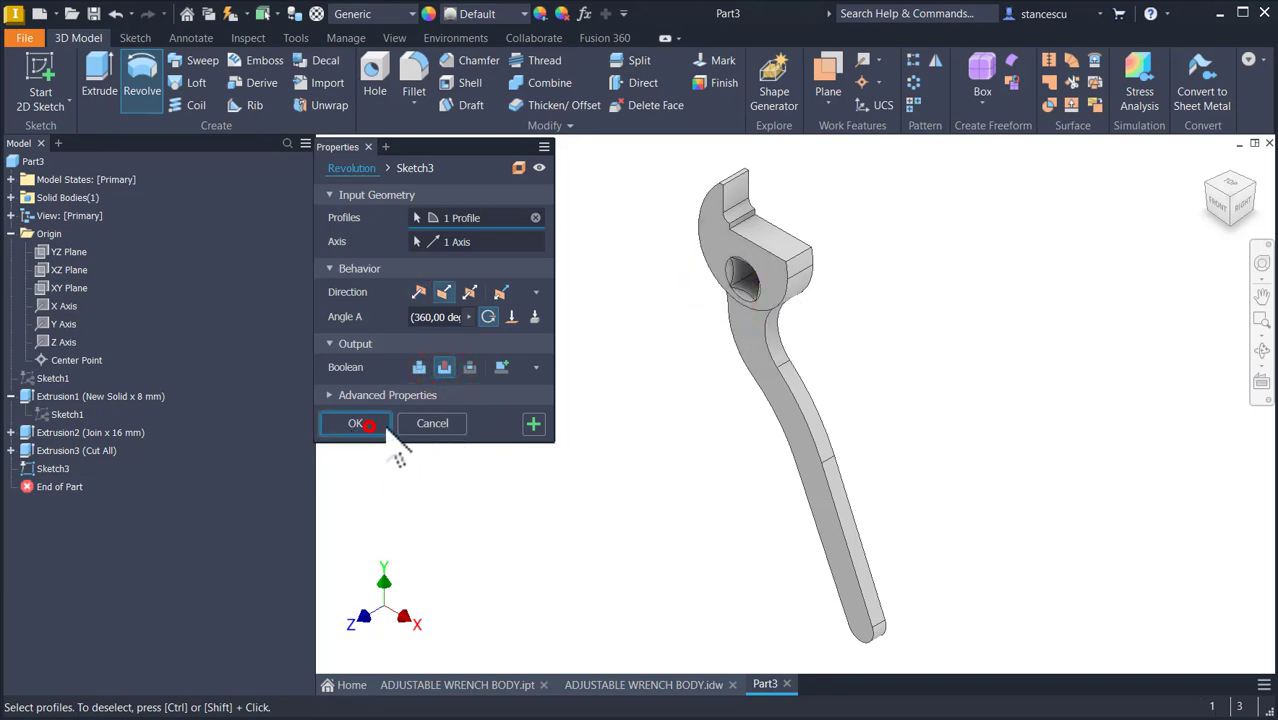
{"action": "middle_click_drag", "start_coordinate": [670, 428], "coordinate": [624, 420], "text": "shift"}
{"action": "scroll", "coordinate": [884, 343], "scroll_direction": "up", "scroll_amount": 5}
{"action": "scroll", "coordinate": [586, 288], "scroll_direction": "down", "scroll_amount": 4}
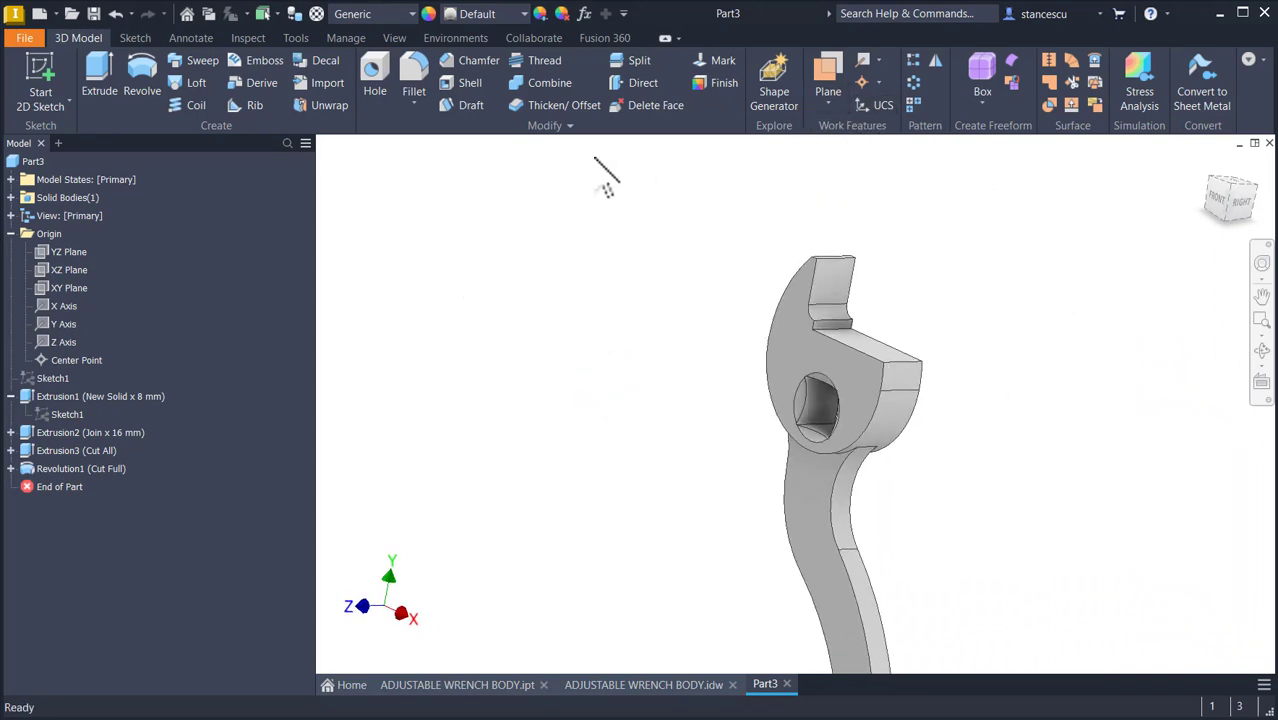
Step: Mirror the revolved spherical cut about the XY plane to the opposite face of the head
{"action": "left_click", "coordinate": [936, 64]}
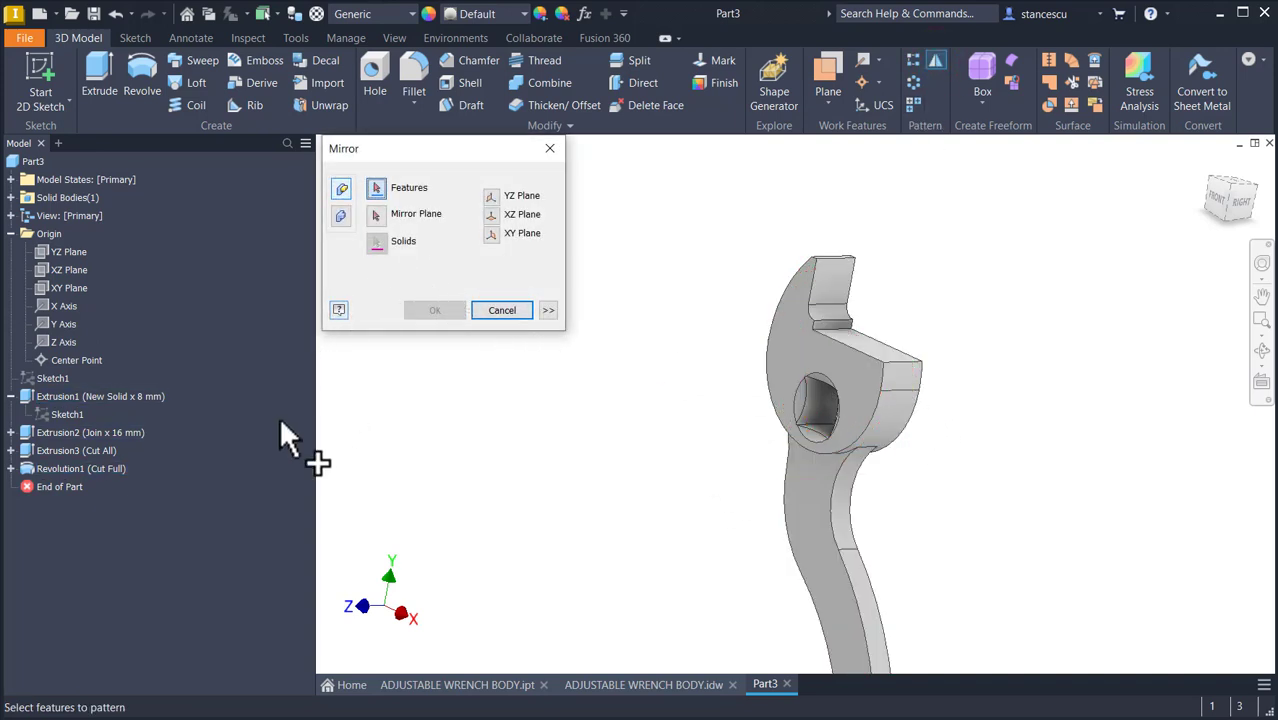
{"action": "left_click", "coordinate": [61, 468]}
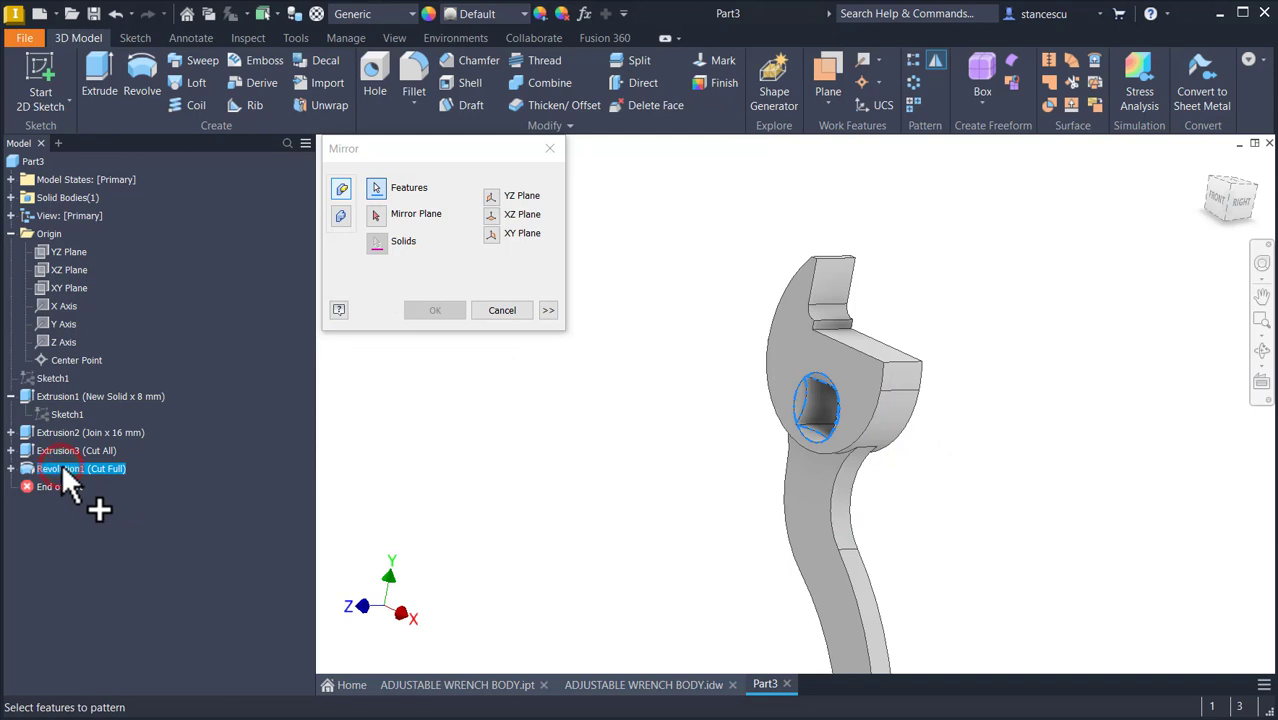
{"action": "left_click", "coordinate": [376, 215]}
{"action": "left_click", "coordinate": [66, 253]}
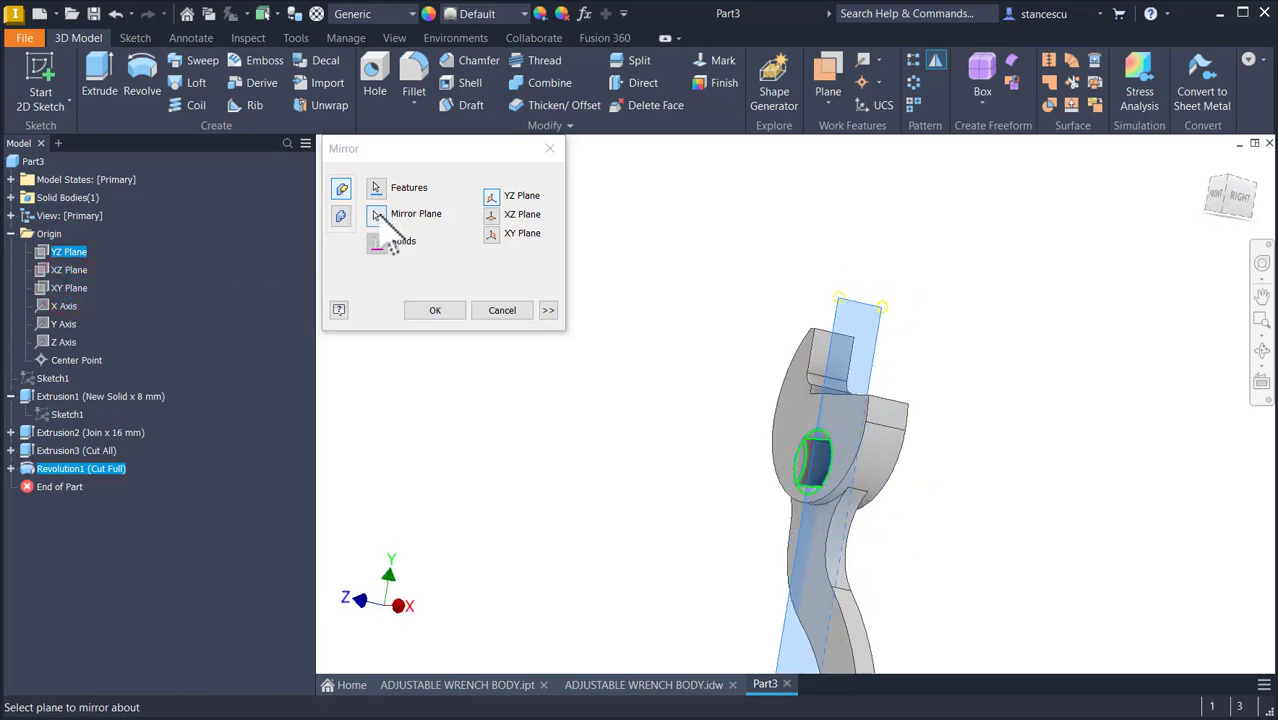
{"action": "left_click", "coordinate": [374, 173]}
{"action": "left_click", "coordinate": [377, 188]}
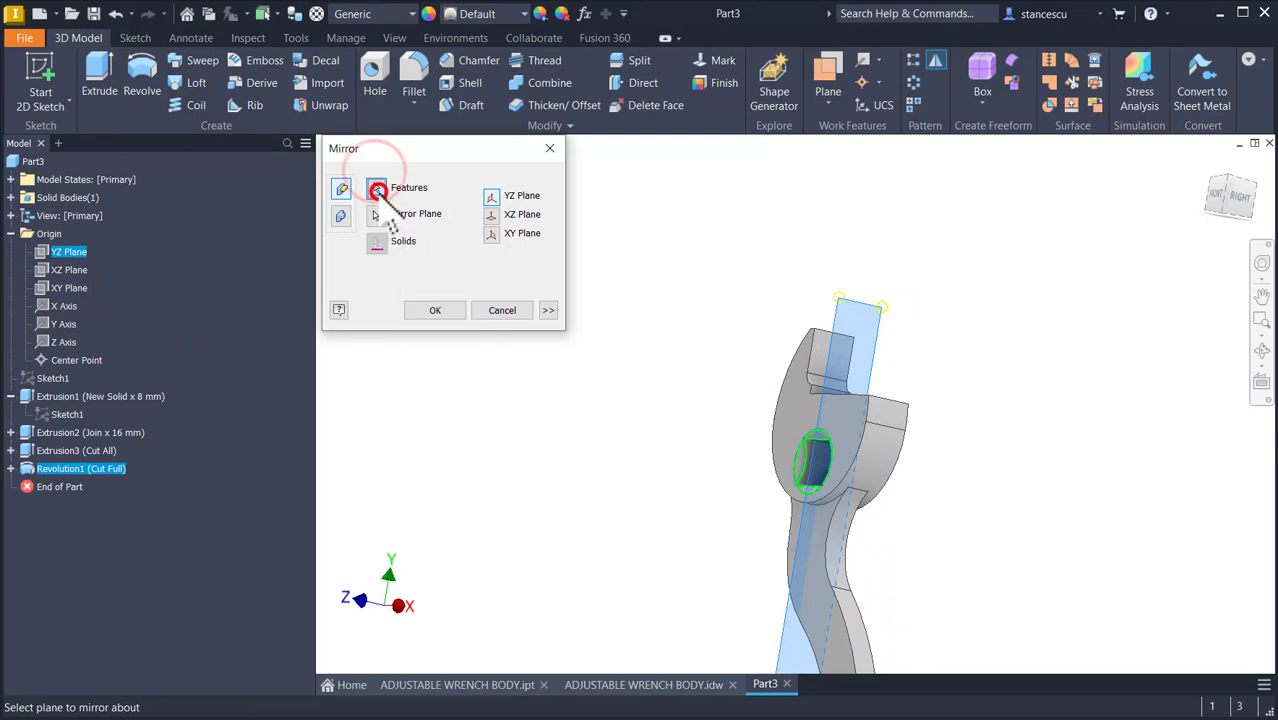
{"action": "left_click", "coordinate": [68, 288]}
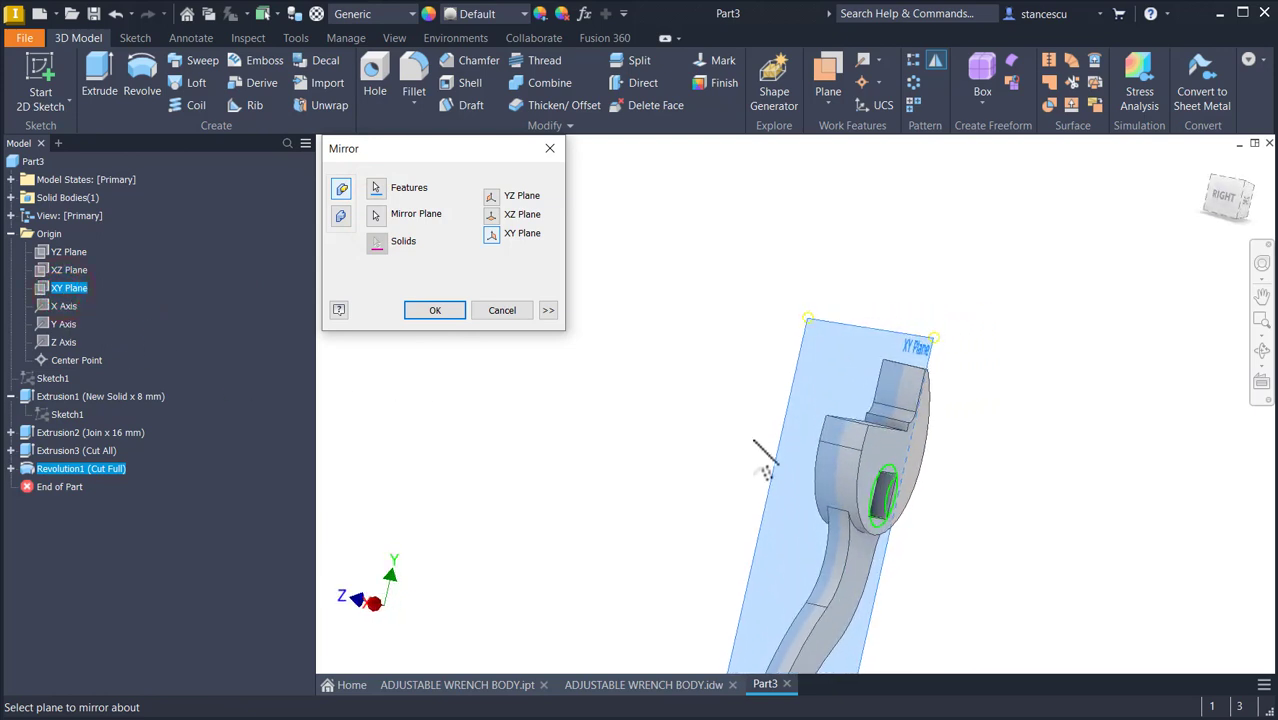
{"action": "left_click", "coordinate": [437, 311]}
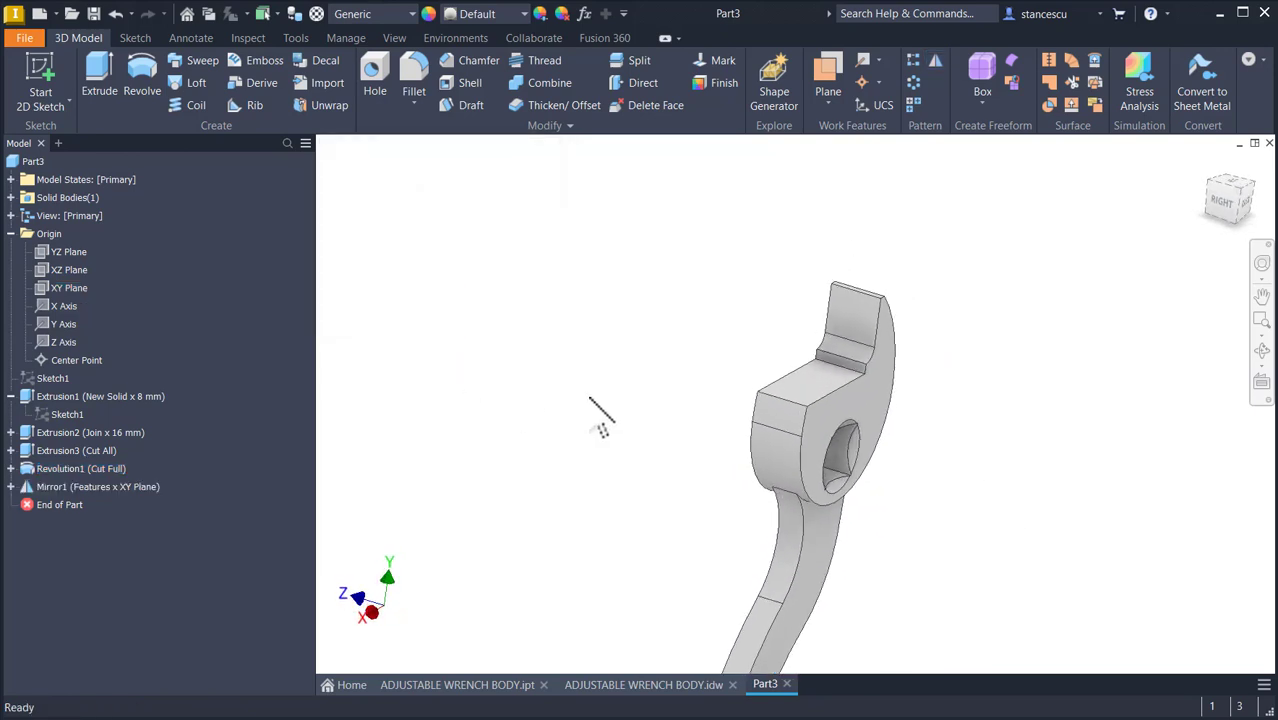
{"action": "key", "text": "F6"}
Step: Examine the finished wrench part and the drawing's head view for the cross holes beside the square hole, and return to Part3
{"action": "left_click", "coordinate": [428, 684]}
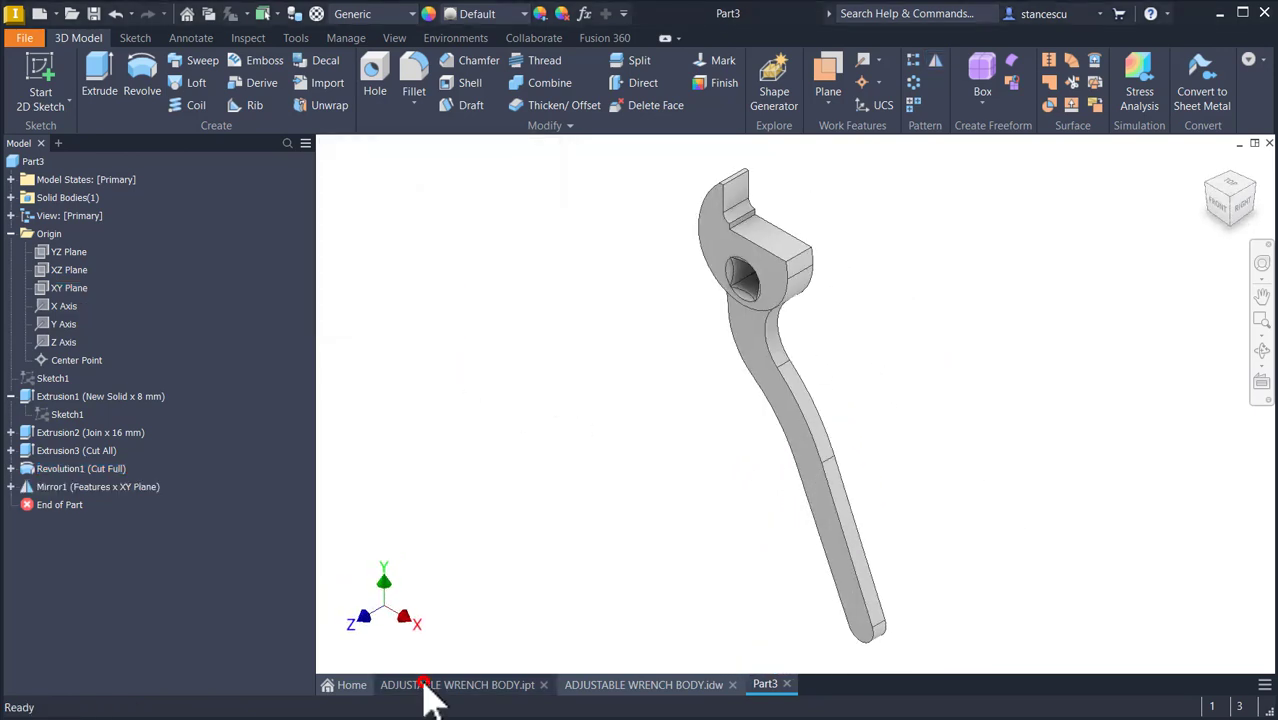
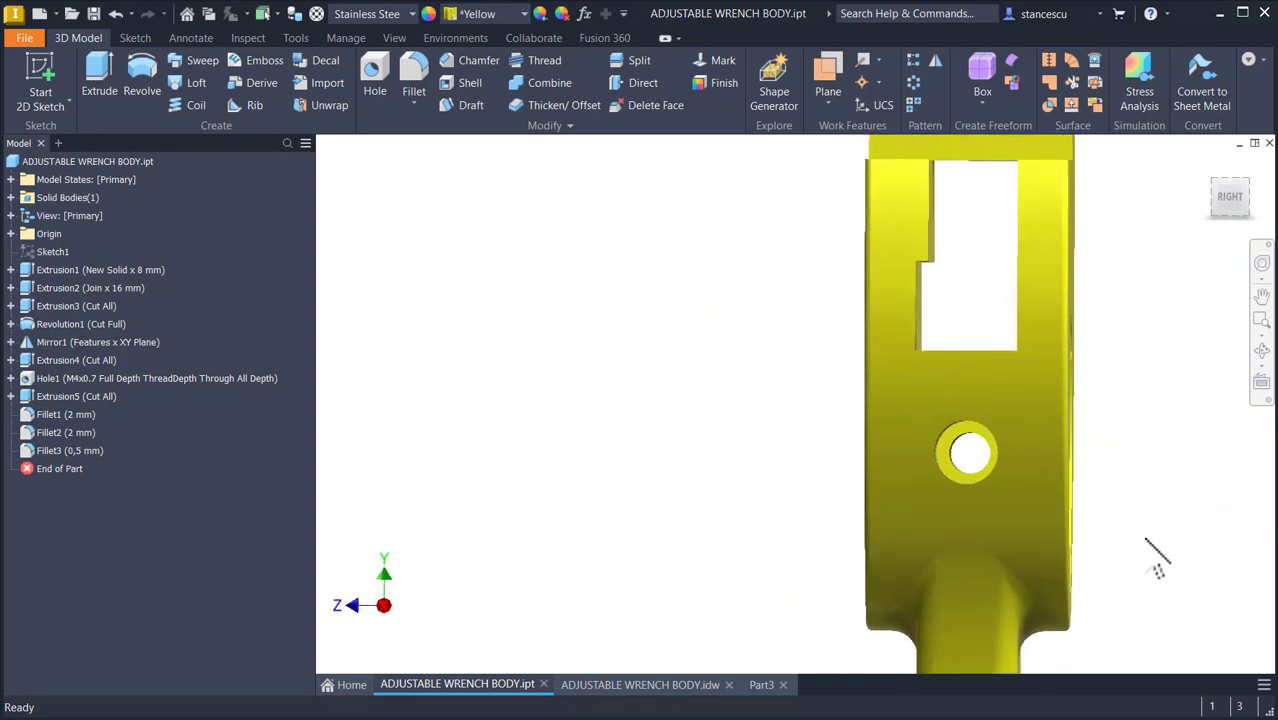
{"action": "key", "text": "F6"}
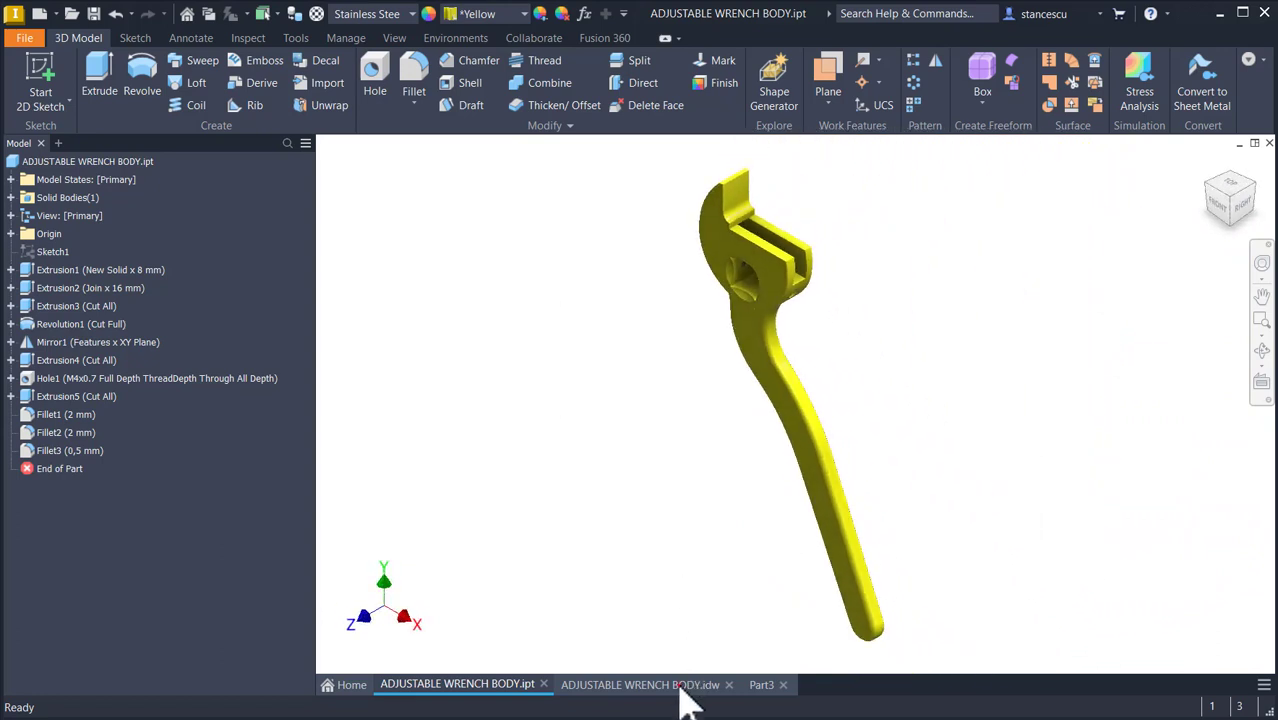
{"action": "left_click", "coordinate": [673, 686]}
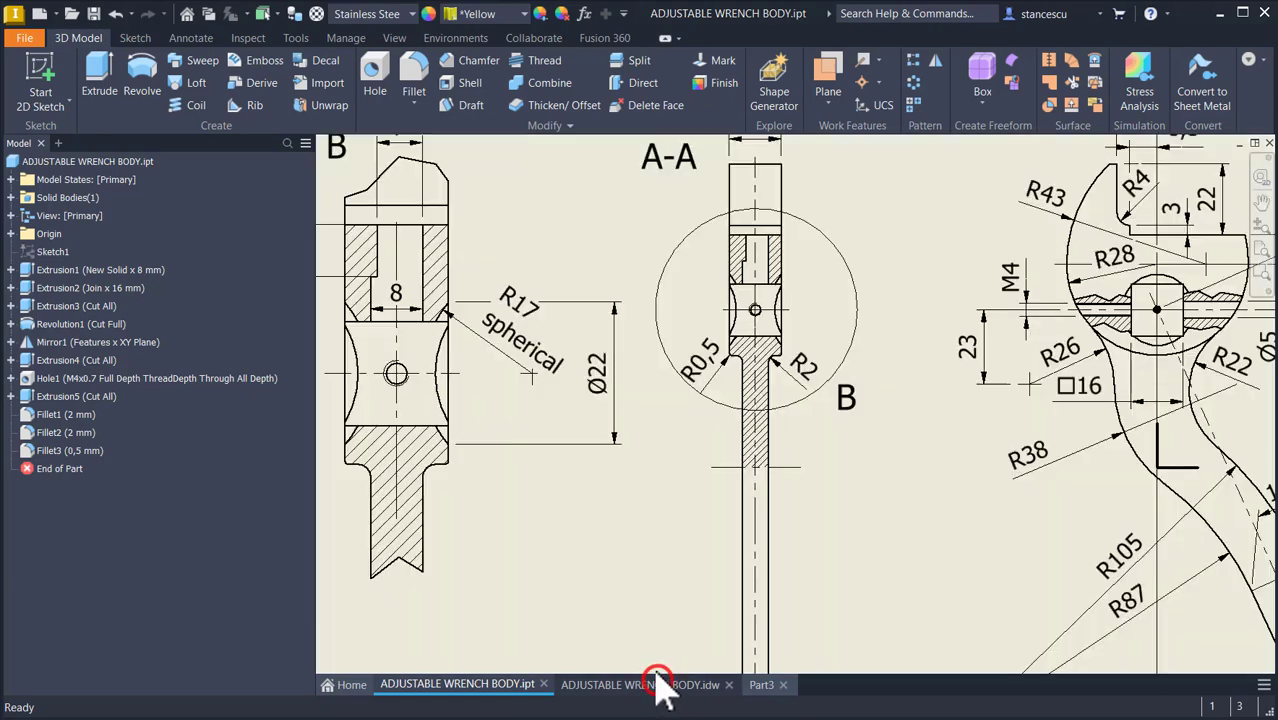
{"action": "middle_click_drag", "start_coordinate": [1035, 338], "coordinate": [857, 372]}
{"action": "scroll", "coordinate": [950, 363], "scroll_direction": "up", "scroll_amount": 3}
{"action": "middle_click_drag", "start_coordinate": [1070, 369], "coordinate": [957, 370]}
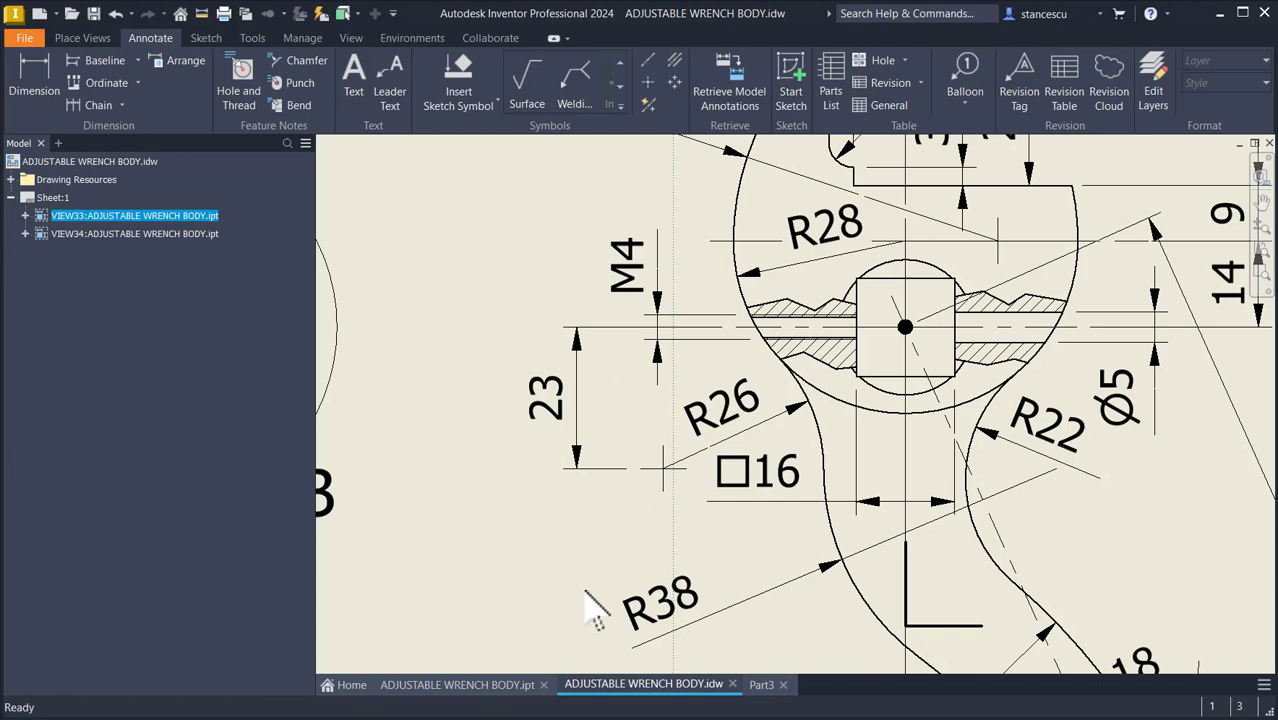
{"action": "left_click", "coordinate": [761, 684]}
{"action": "left_click", "coordinate": [641, 362]}
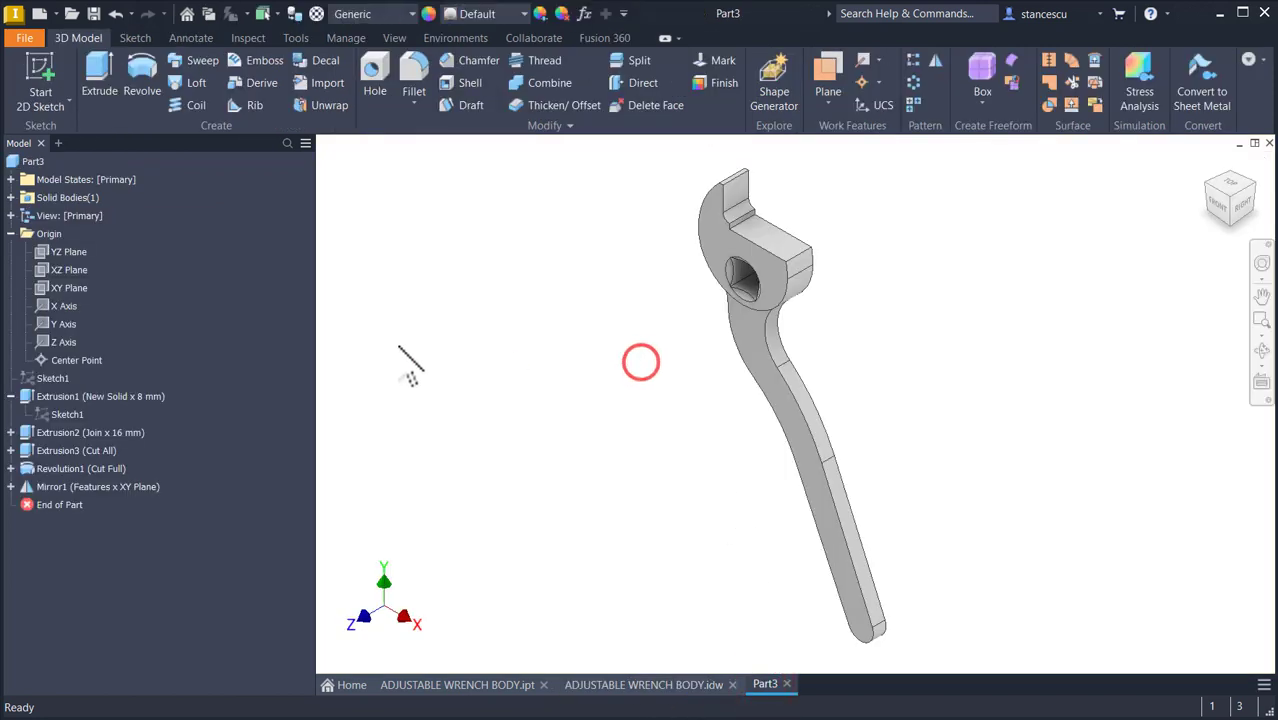
Step: Start a new sketch on the YZ plane and slice the model graphics at the sketch plane
{"action": "left_click", "coordinate": [61, 252]}
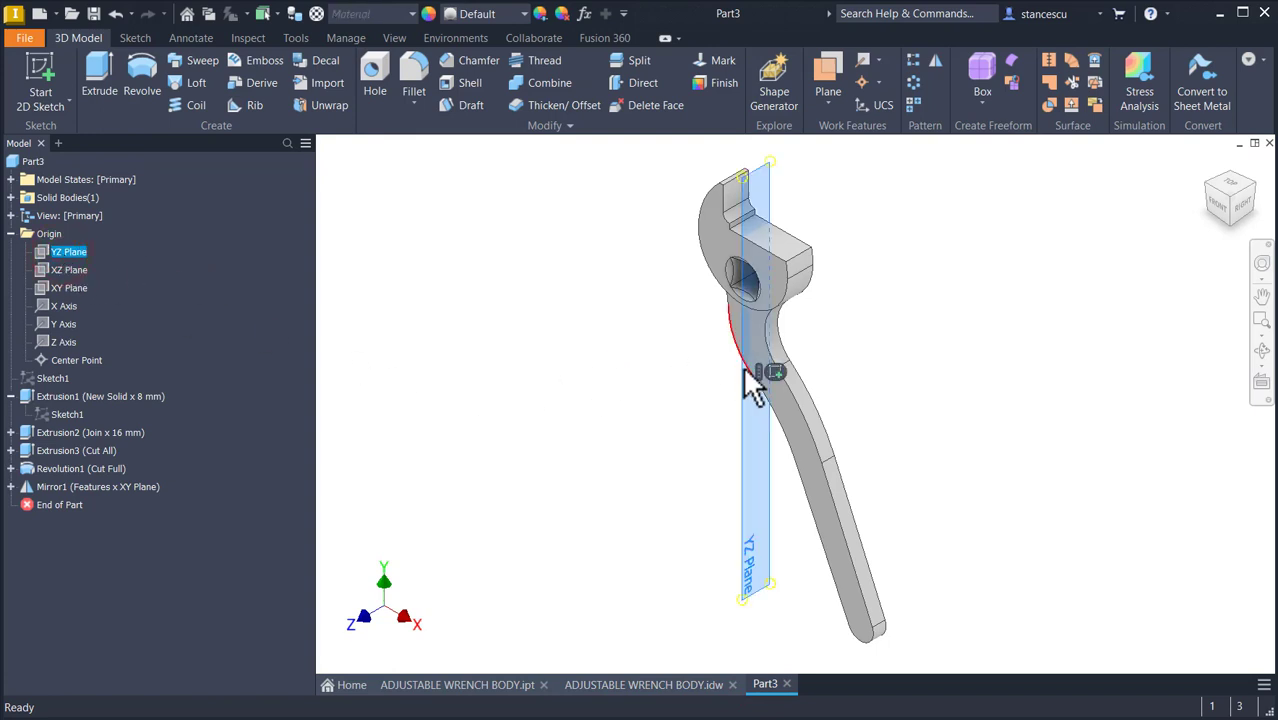
{"action": "left_click", "coordinate": [774, 371]}
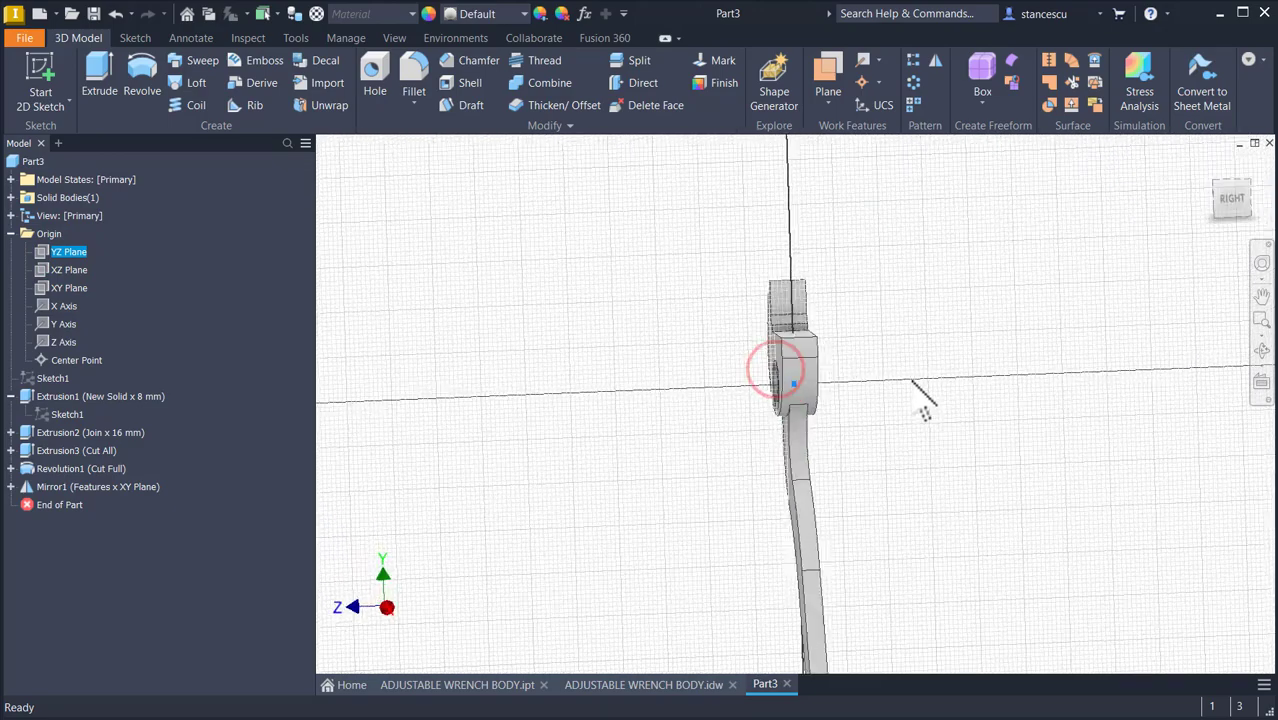
{"action": "key", "text": "F7"}
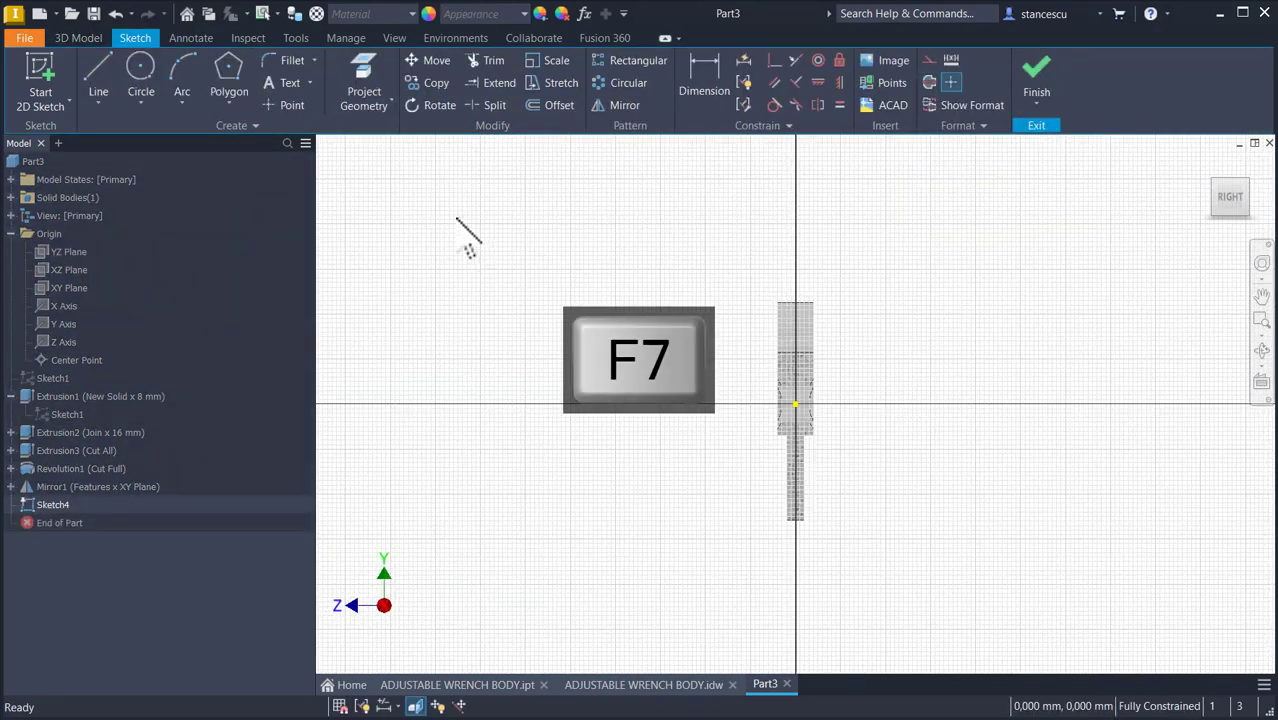
Step: Sketch a circle with a radius of 5 mm centred on the origin point inside the head
{"action": "left_click", "coordinate": [139, 72]}
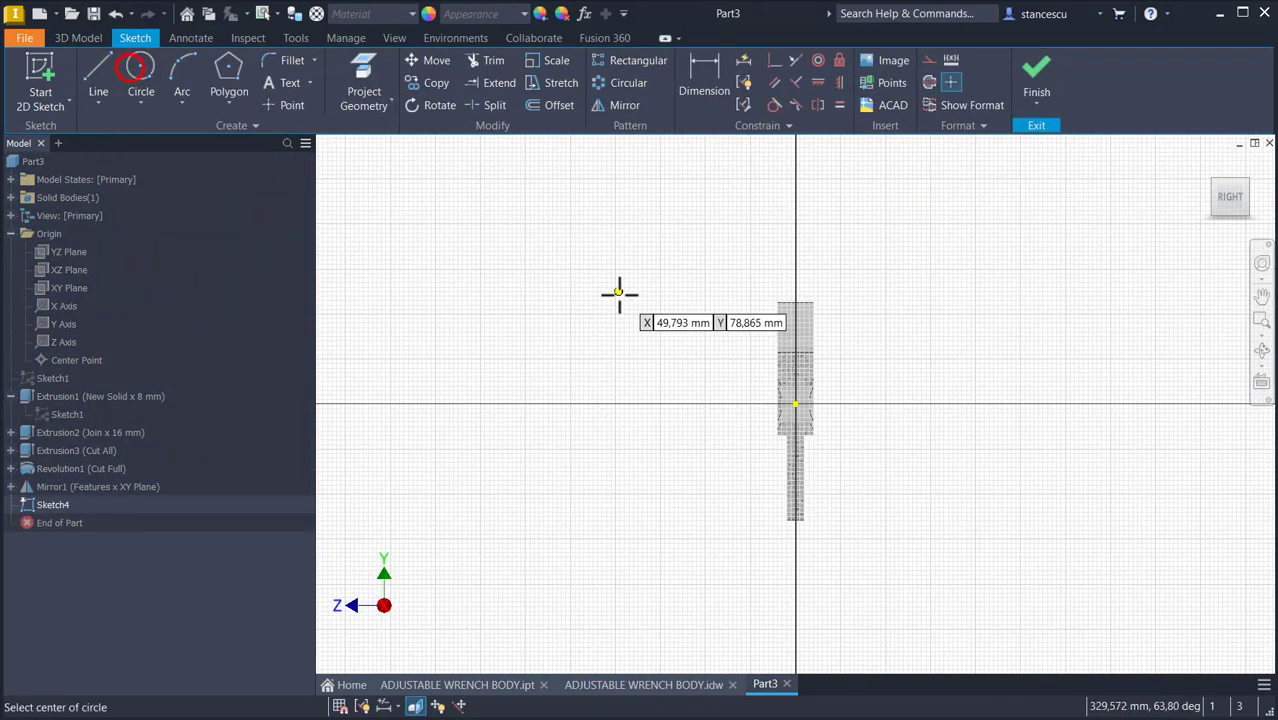
{"action": "scroll", "coordinate": [620, 295], "scroll_direction": "up", "scroll_amount": 3}
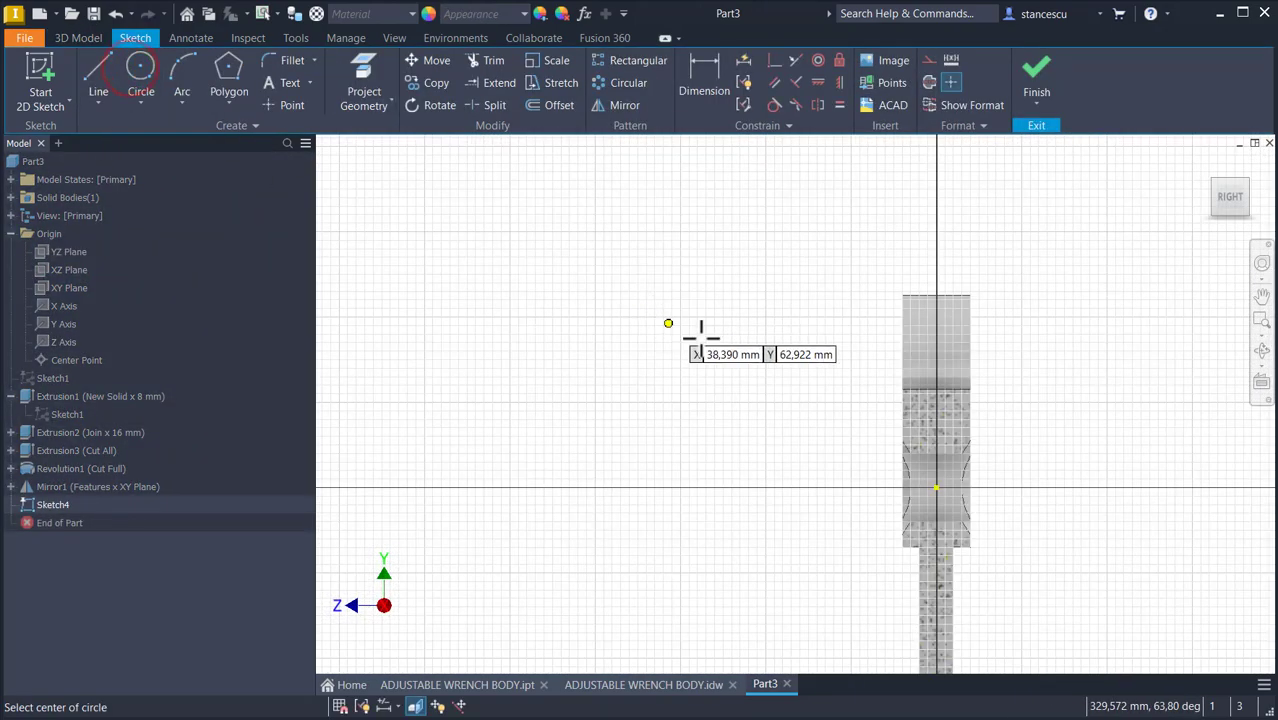
{"action": "left_click", "coordinate": [936, 488]}
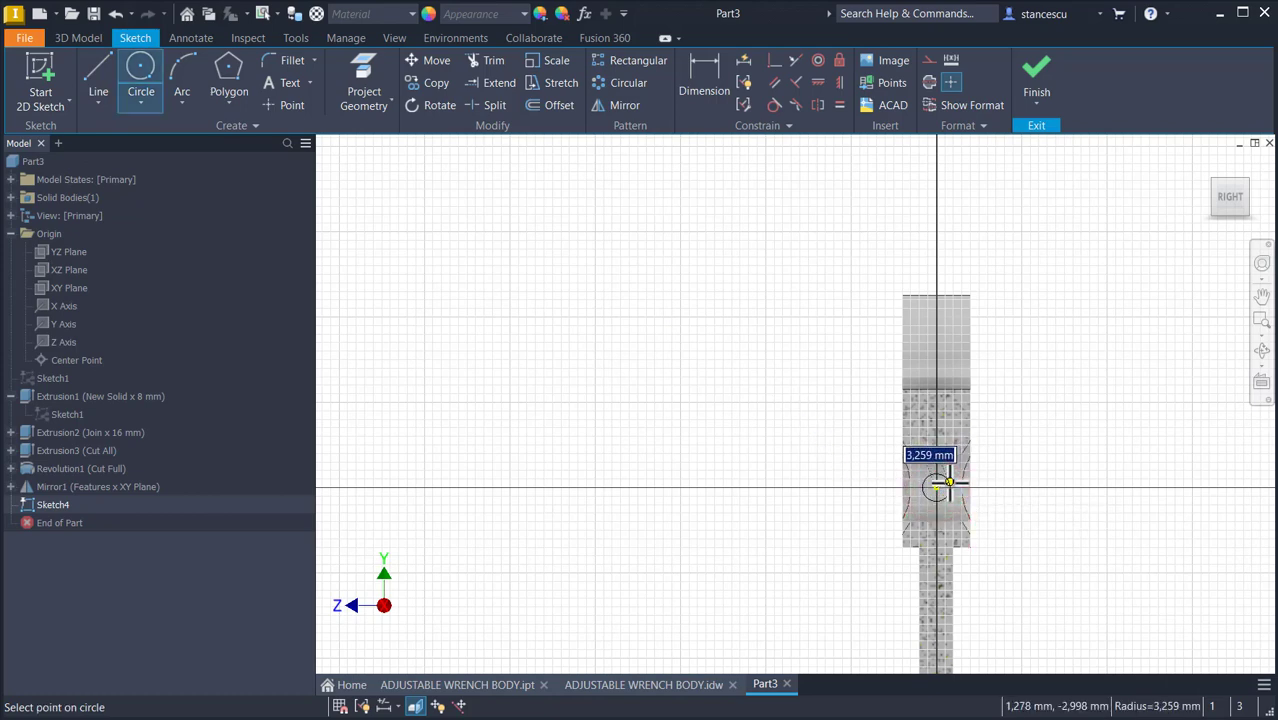
{"action": "type", "text": "5"}
{"action": "key", "text": "Return"}
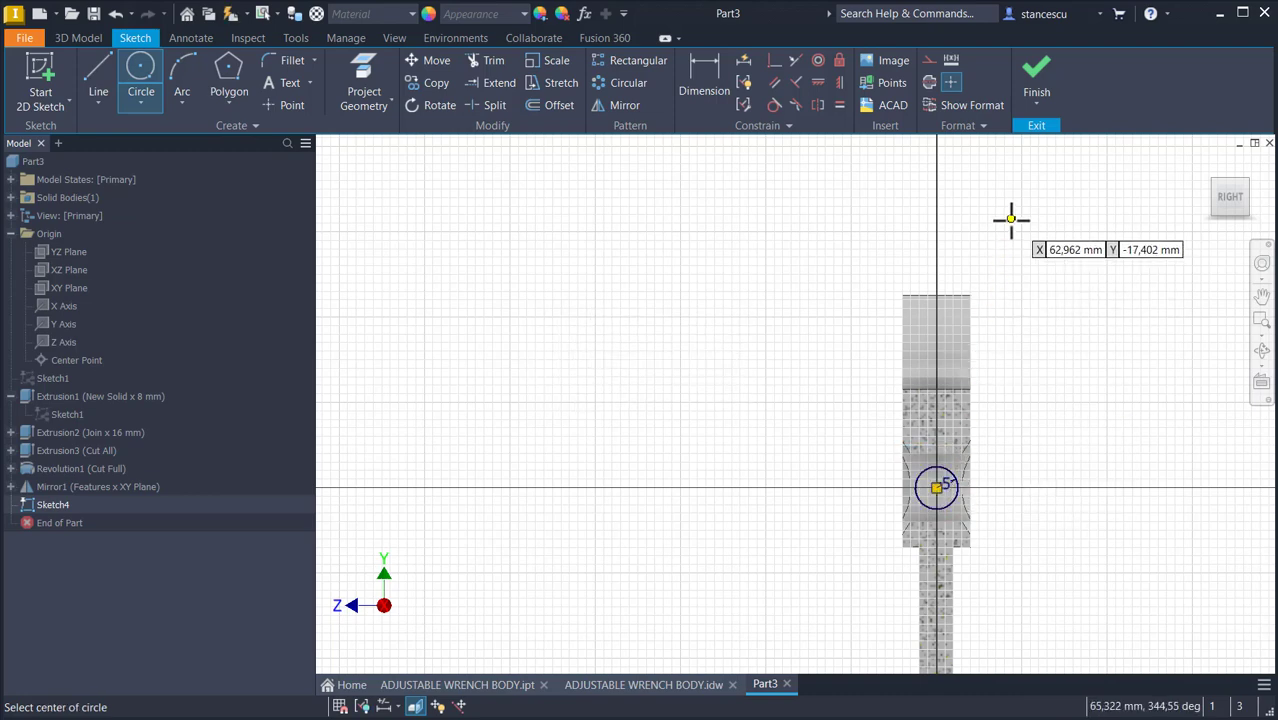
{"action": "scroll", "coordinate": [1007, 416], "scroll_direction": "up", "scroll_amount": 3}
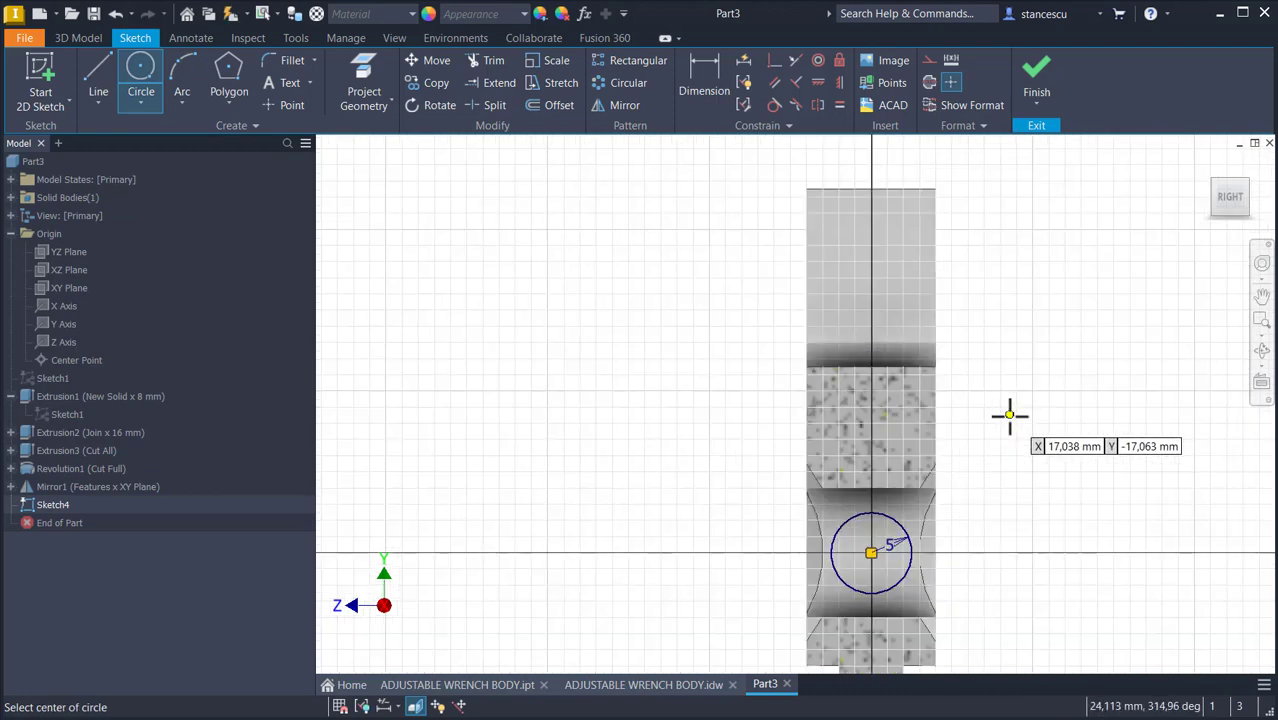
{"action": "key", "text": "Escape"}
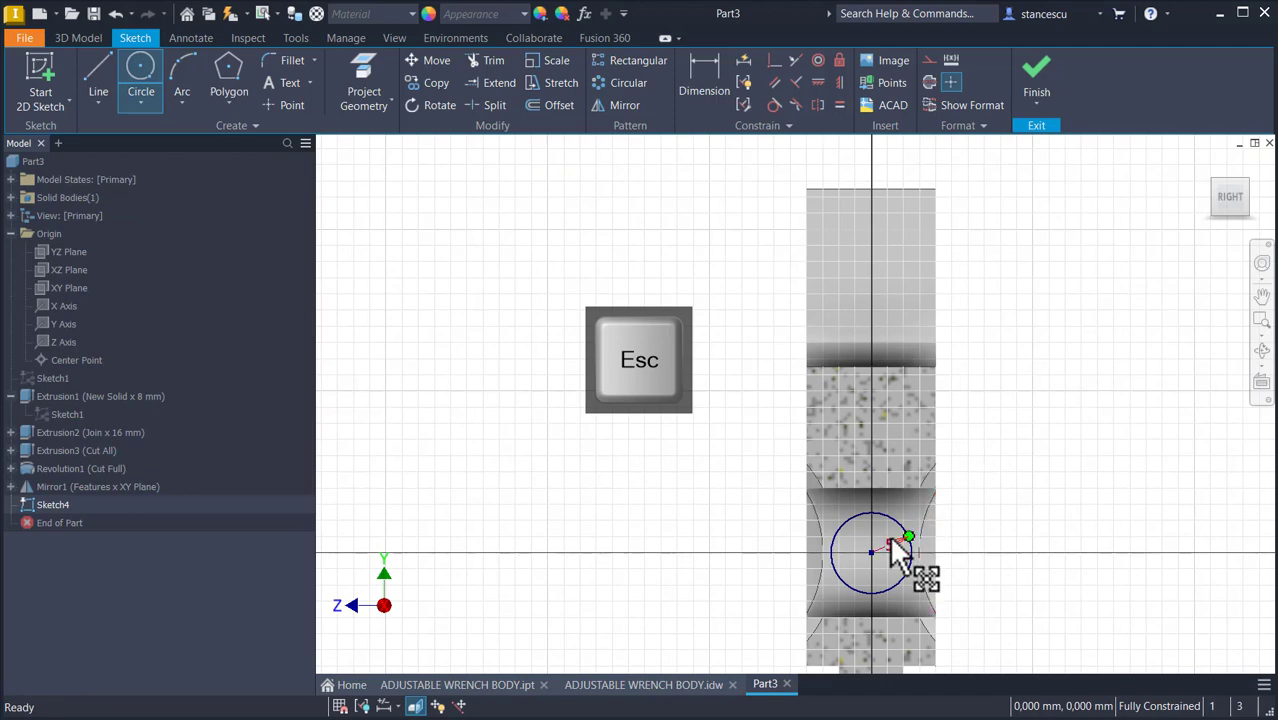
Step: Replace the circle's radius dimension with a 5 mm diameter dimension and finish the sketch
{"action": "key", "text": "Delete"}
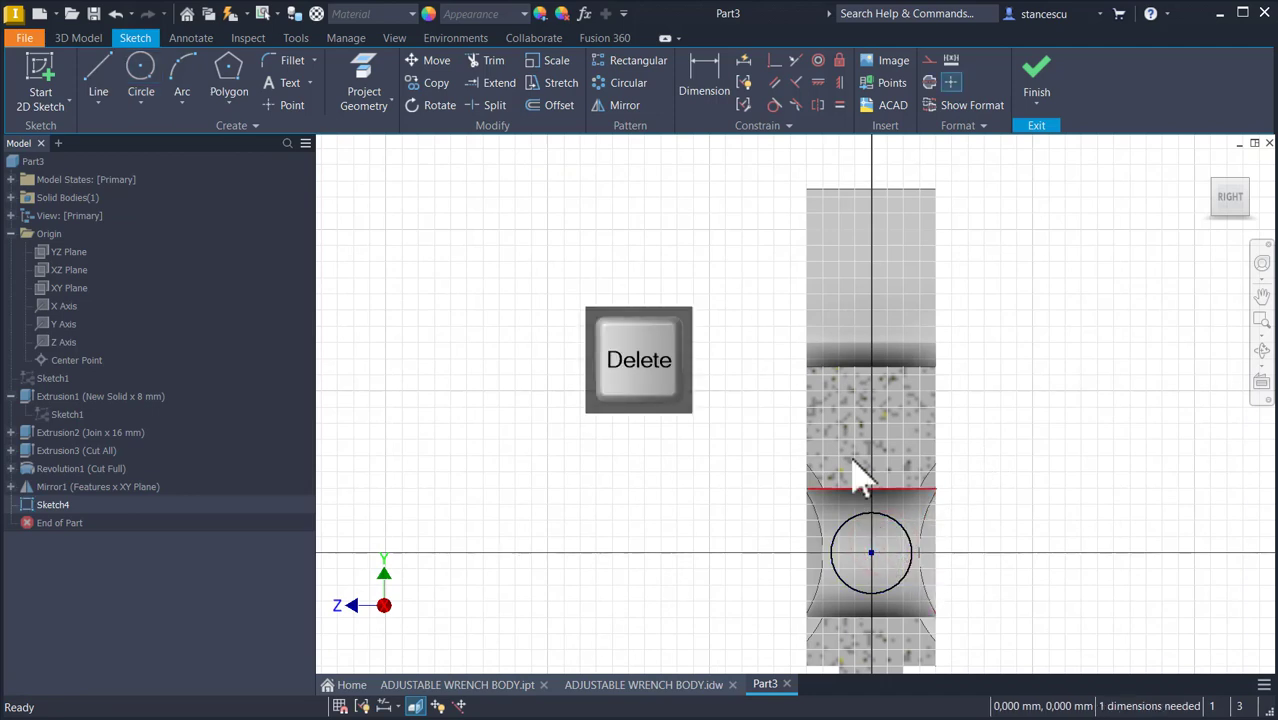
{"action": "left_click", "coordinate": [705, 88]}
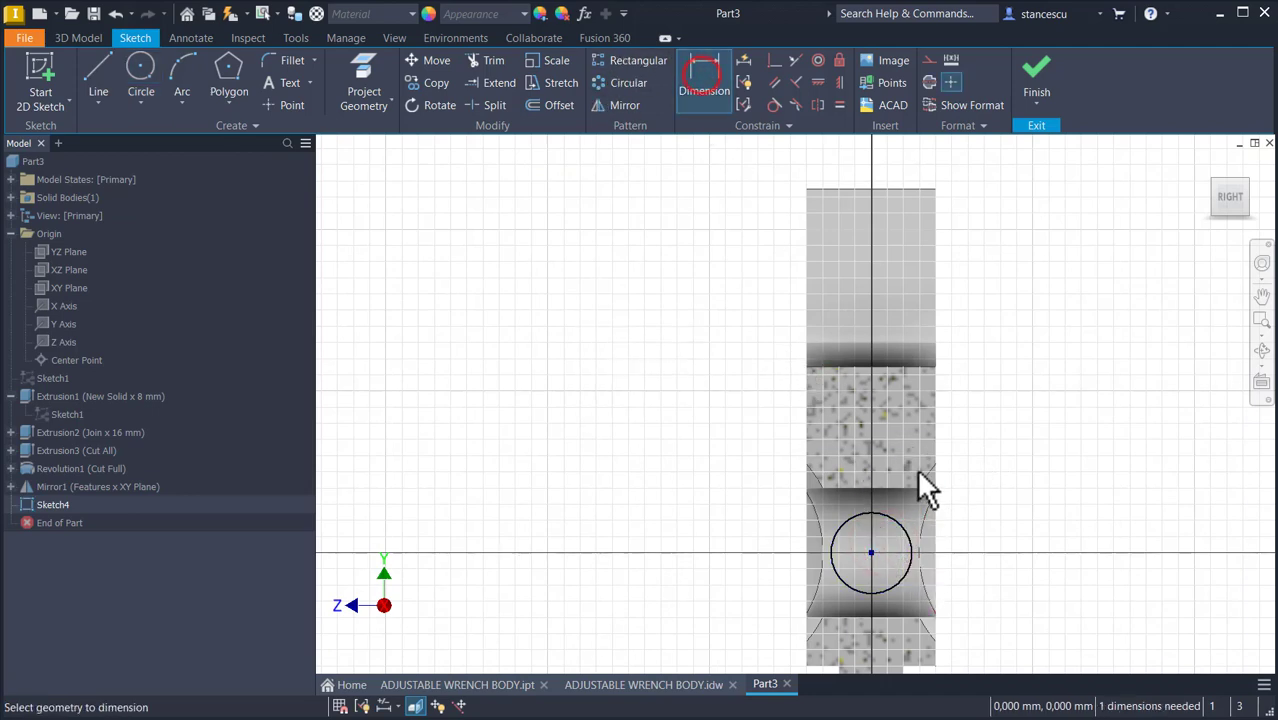
{"action": "left_click", "coordinate": [908, 540]}
{"action": "left_click", "coordinate": [985, 468]}
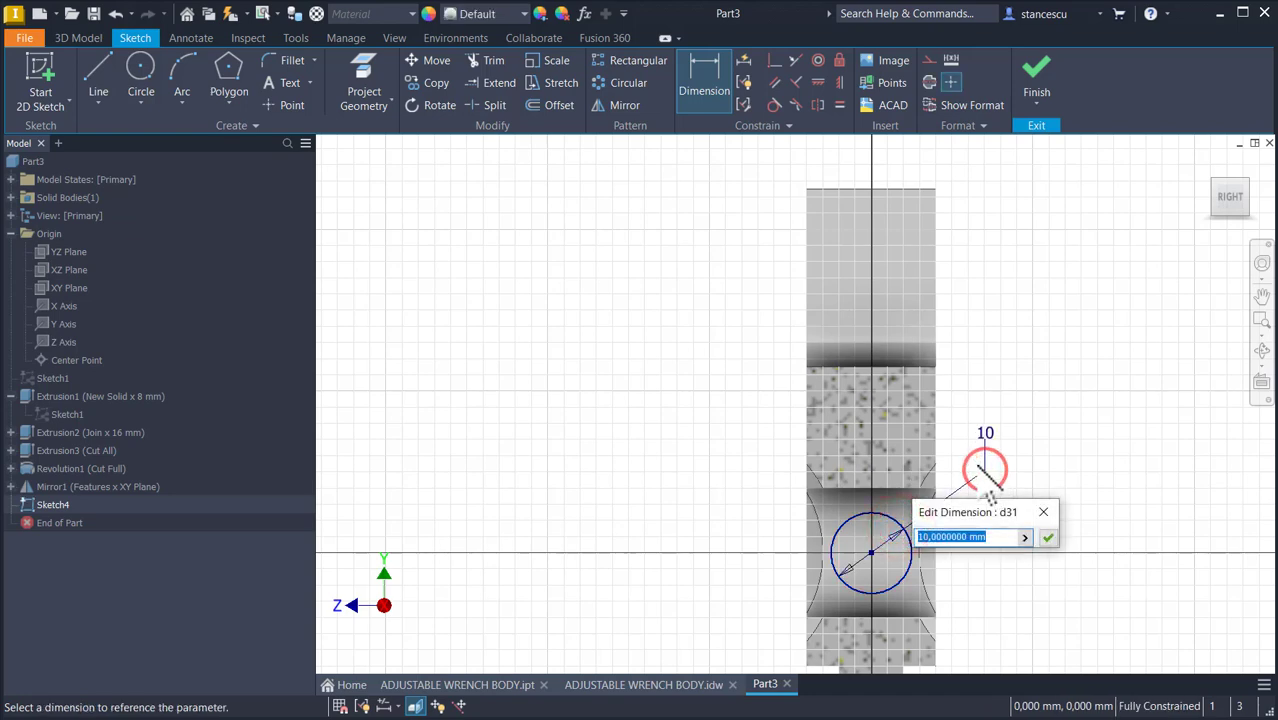
{"action": "key", "text": "Return"}
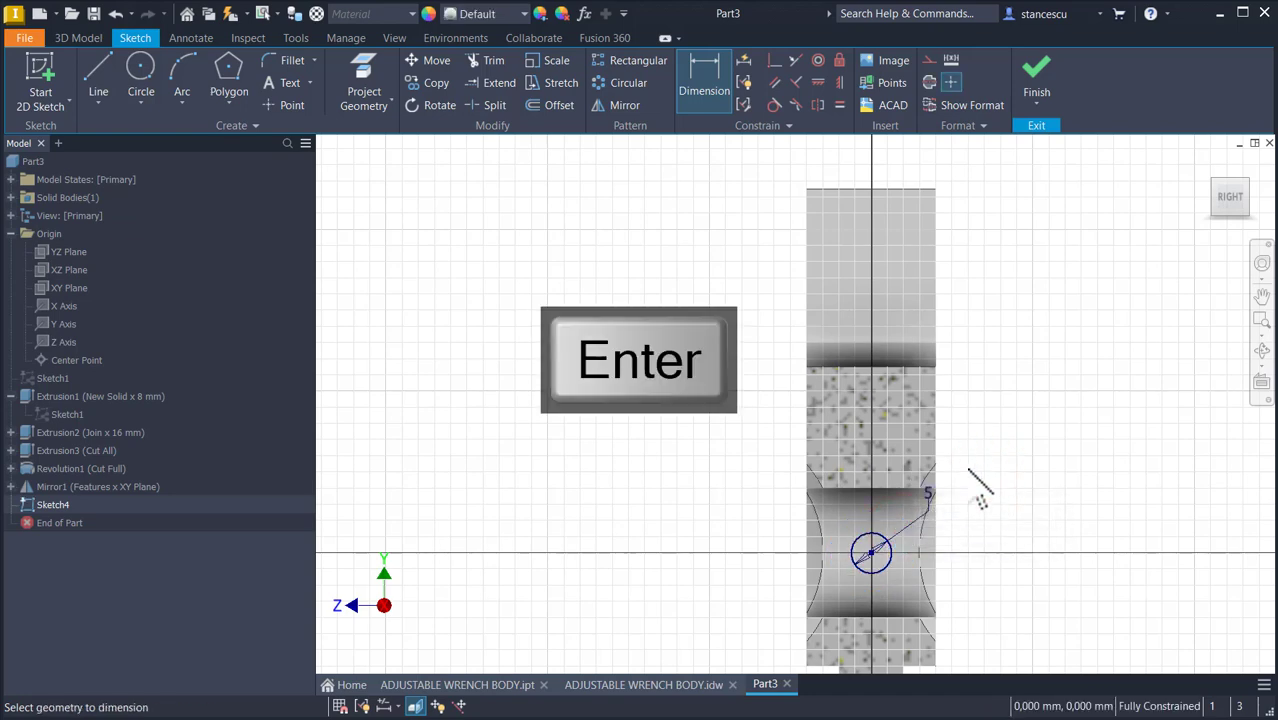
{"action": "left_click", "coordinate": [1037, 82]}
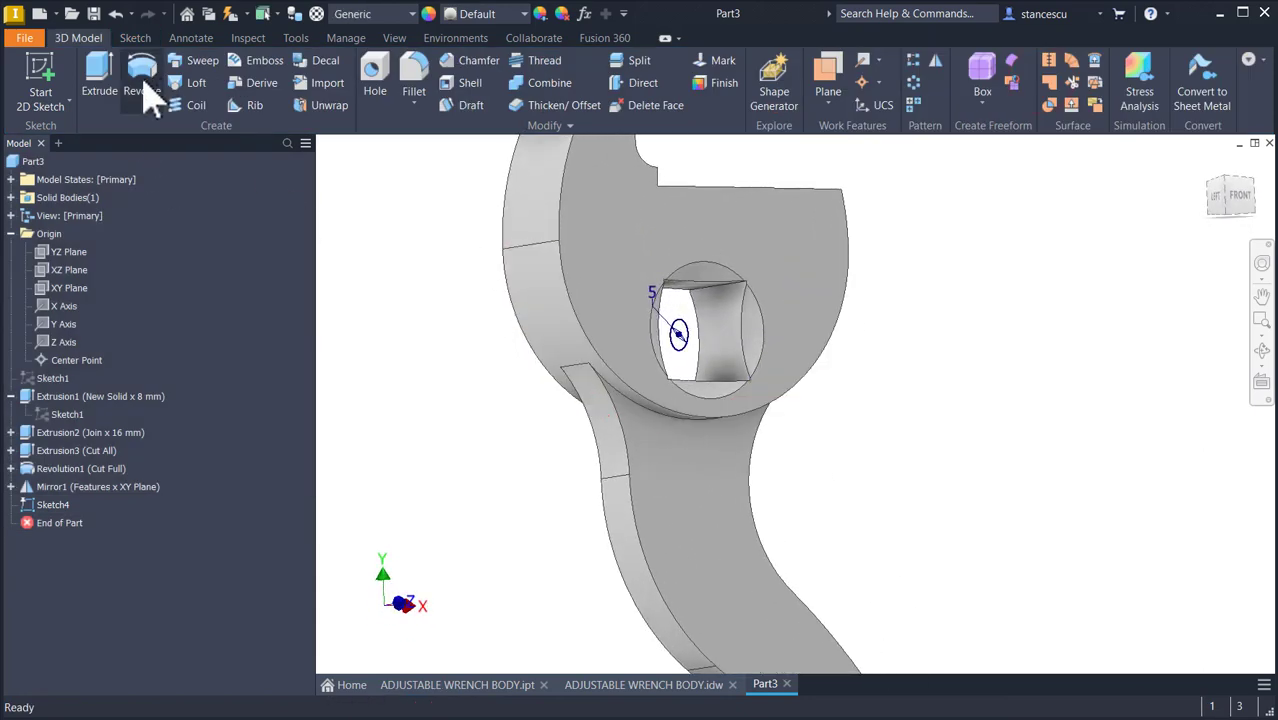
Step: Extrude the circle as a through-all cut in the default direction, toward positive X, through one side of the head
{"action": "left_click", "coordinate": [100, 78]}
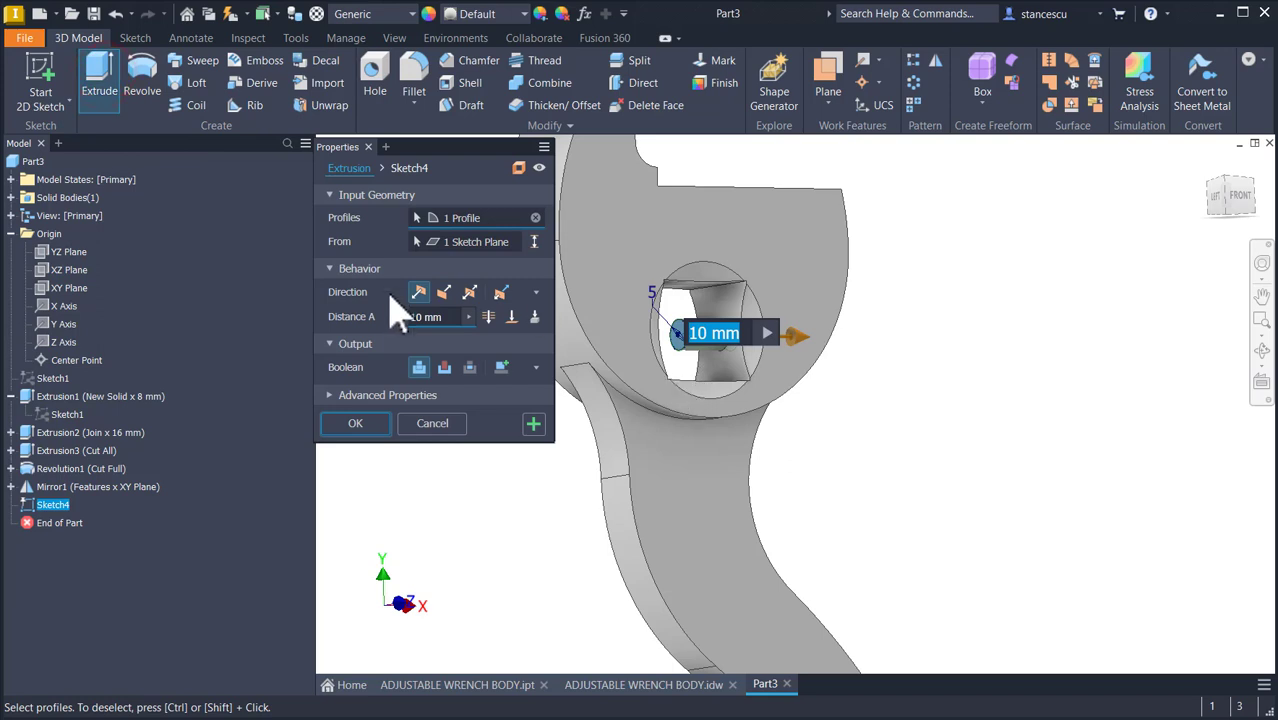
{"action": "left_click", "coordinate": [443, 367]}
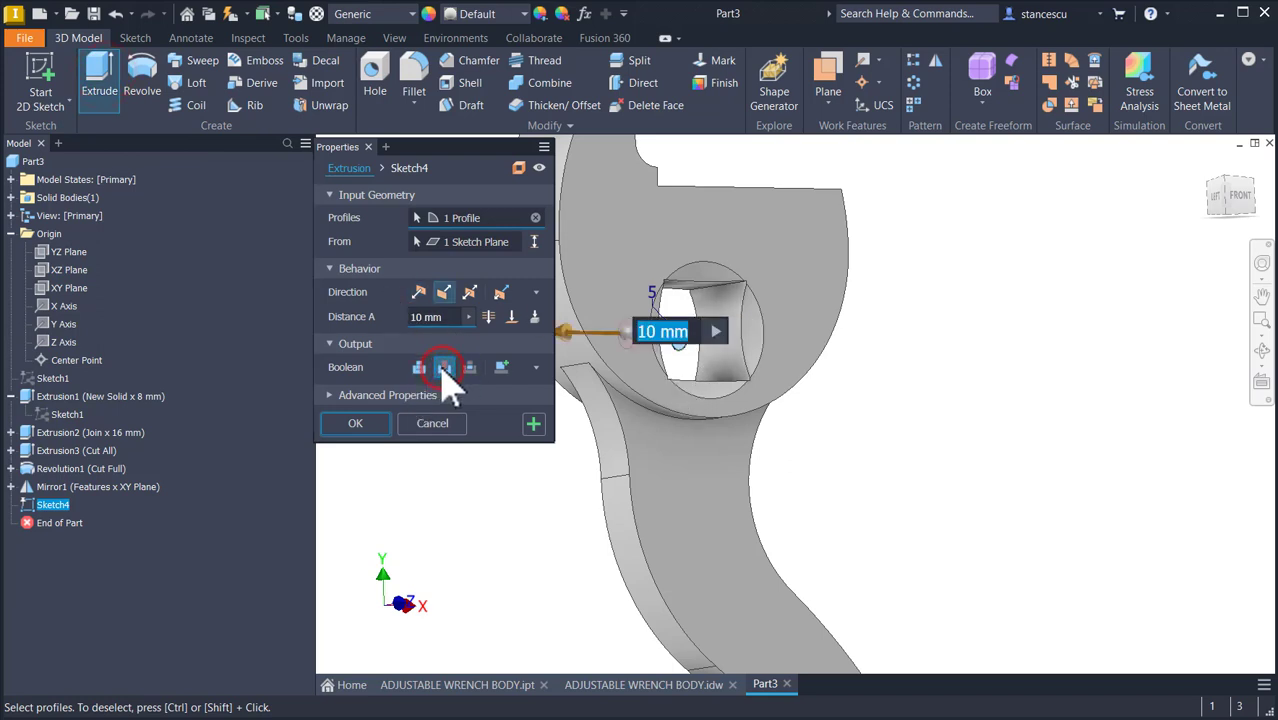
{"action": "left_click", "coordinate": [420, 293]}
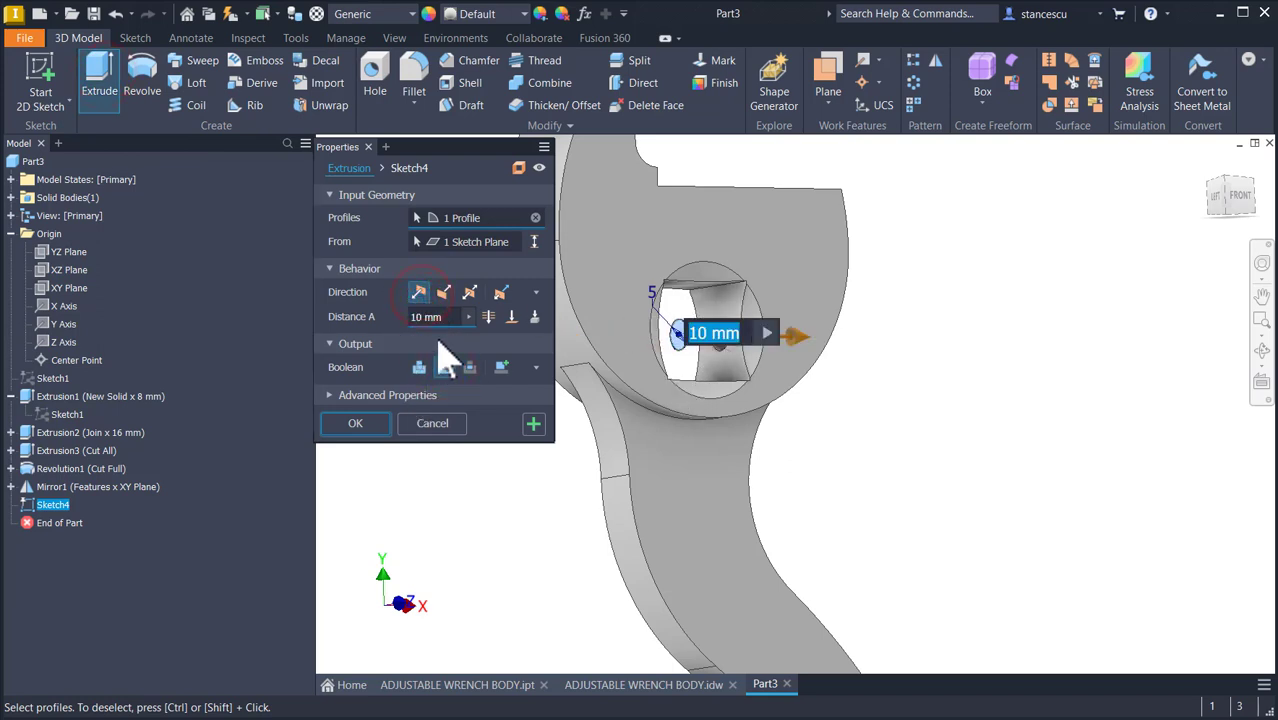
{"action": "left_click", "coordinate": [488, 316]}
{"action": "middle_click_drag", "start_coordinate": [505, 360], "coordinate": [470, 440], "text": "shift"}
{"action": "left_click", "coordinate": [372, 423]}
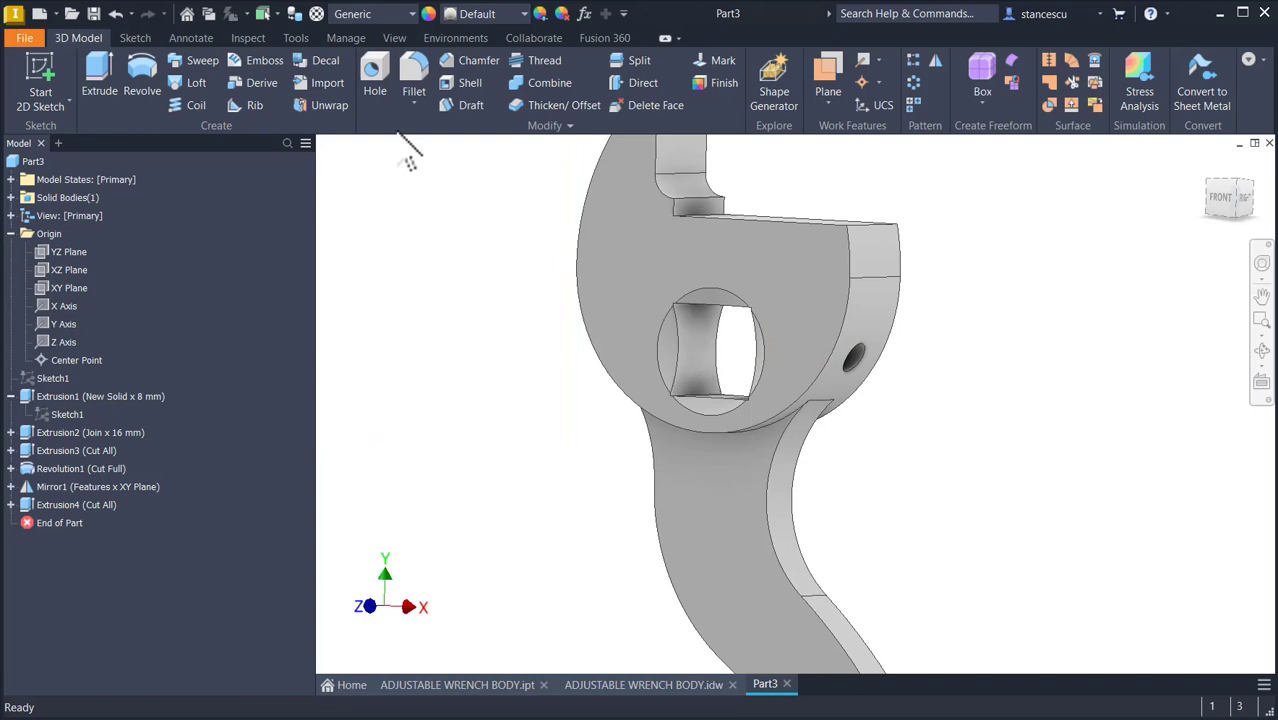
Step: Add an M4x0.7 full-depth threaded through-all hole on the square hole's inner face opposite the 5 mm hole, concentric with that hole
{"action": "left_click", "coordinate": [384, 88]}
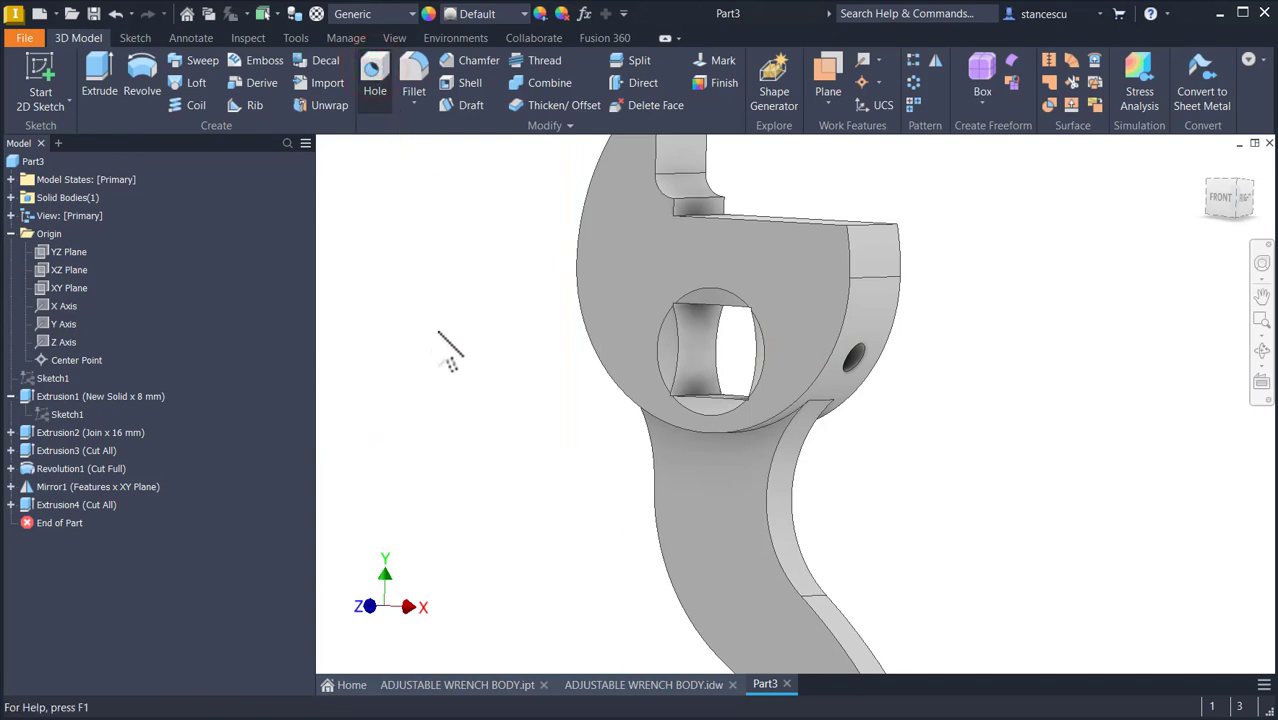
{"action": "left_click", "coordinate": [707, 355]}
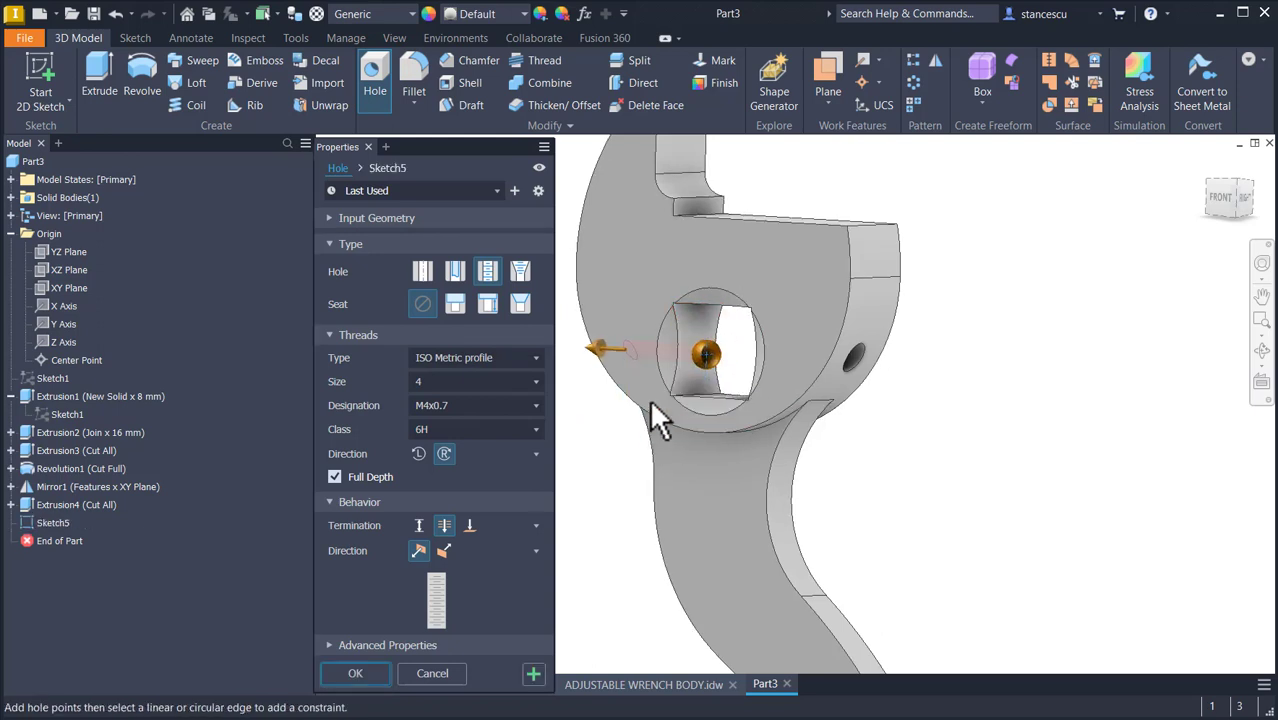
{"action": "middle_click_drag", "start_coordinate": [649, 398], "coordinate": [764, 378], "text": "shift"}
{"action": "left_click", "coordinate": [775, 364]}
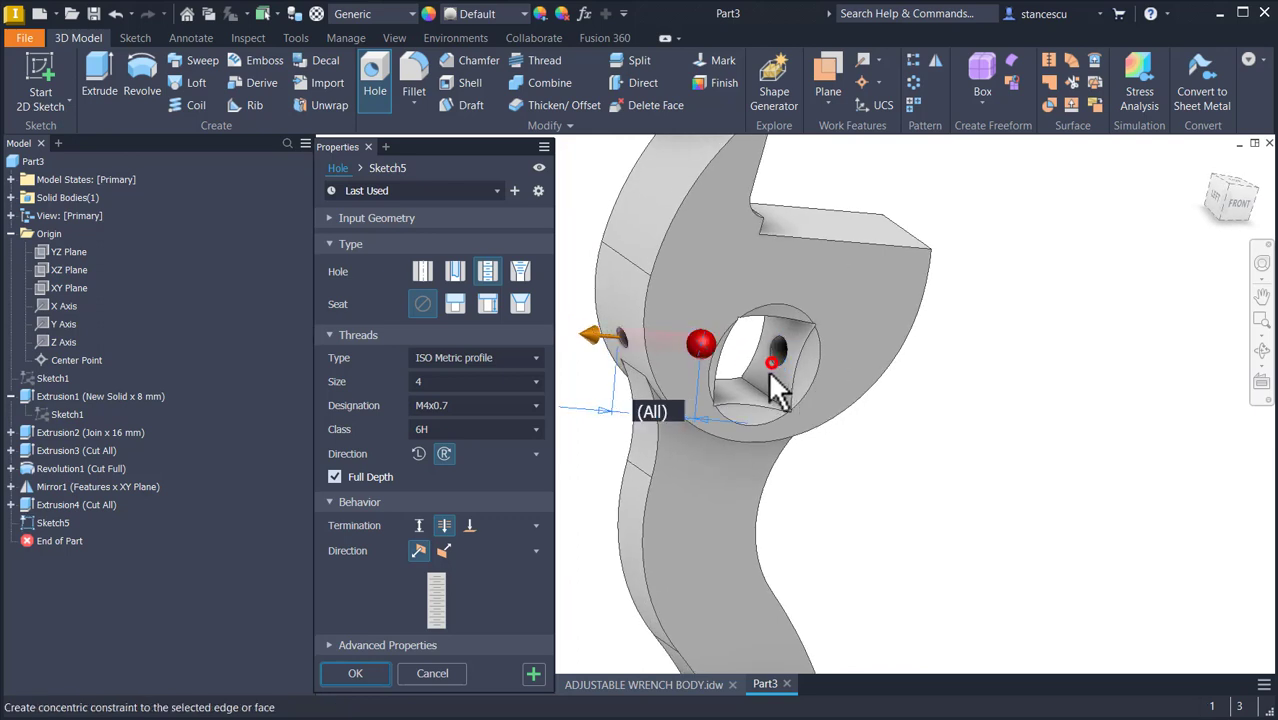
{"action": "middle_click_drag", "start_coordinate": [935, 440], "coordinate": [631, 423], "text": "shift"}
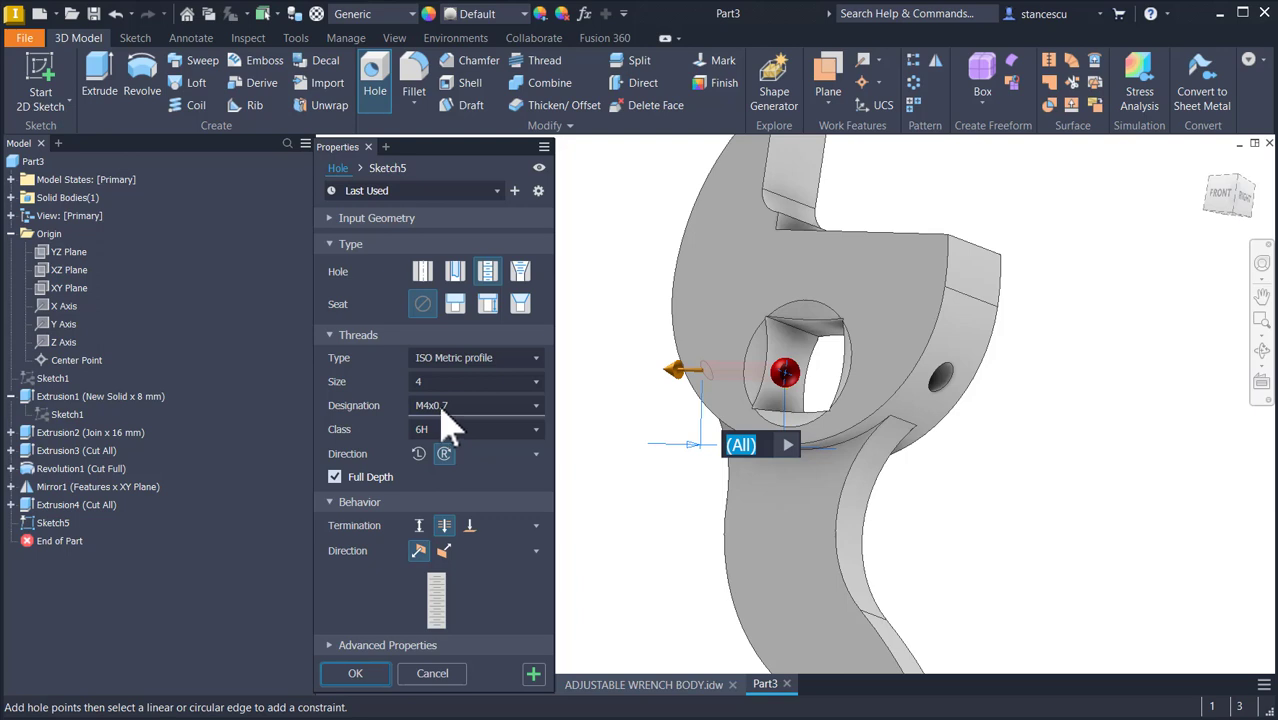
{"action": "left_click", "coordinate": [534, 406]}
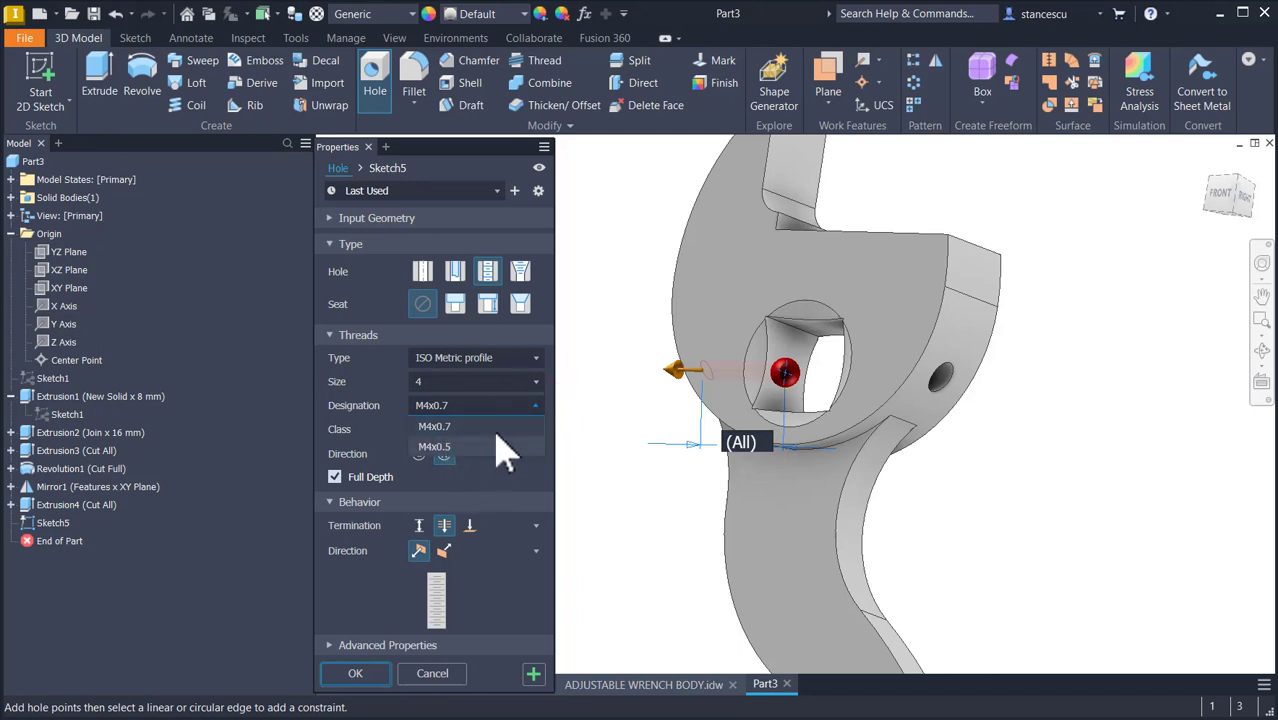
{"action": "left_click", "coordinate": [530, 403]}
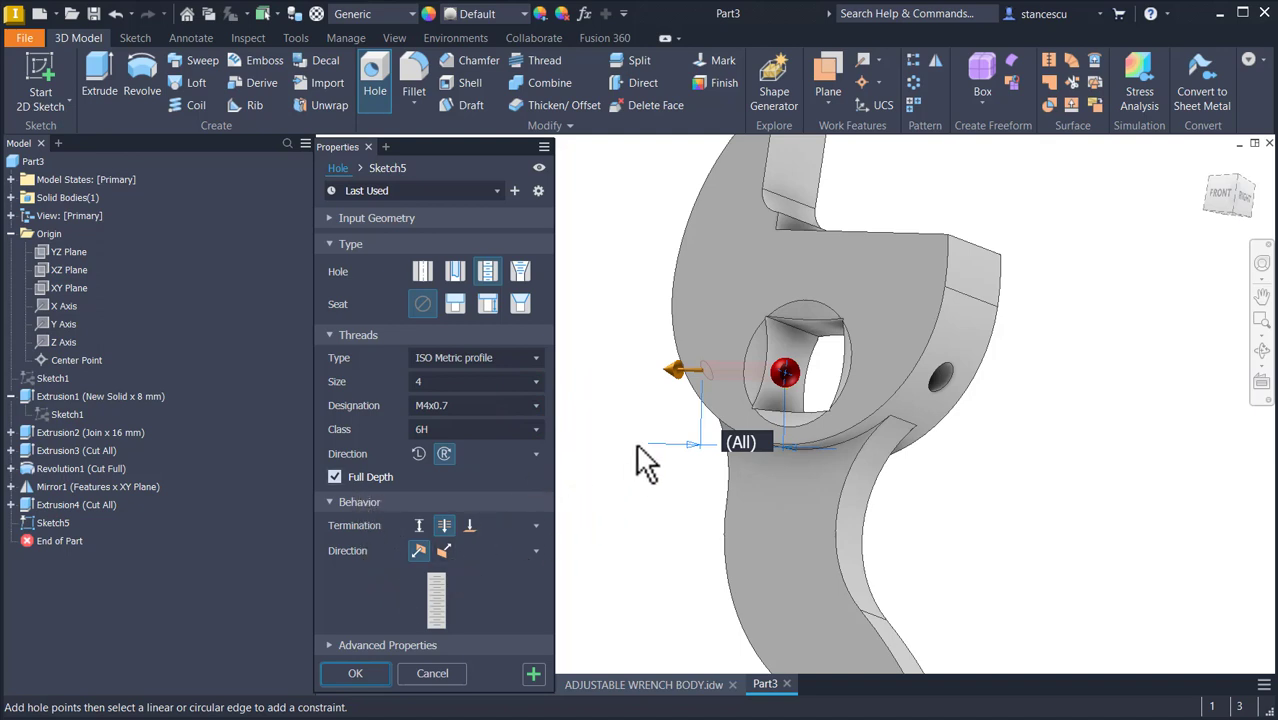
{"action": "left_click", "coordinate": [358, 673]}
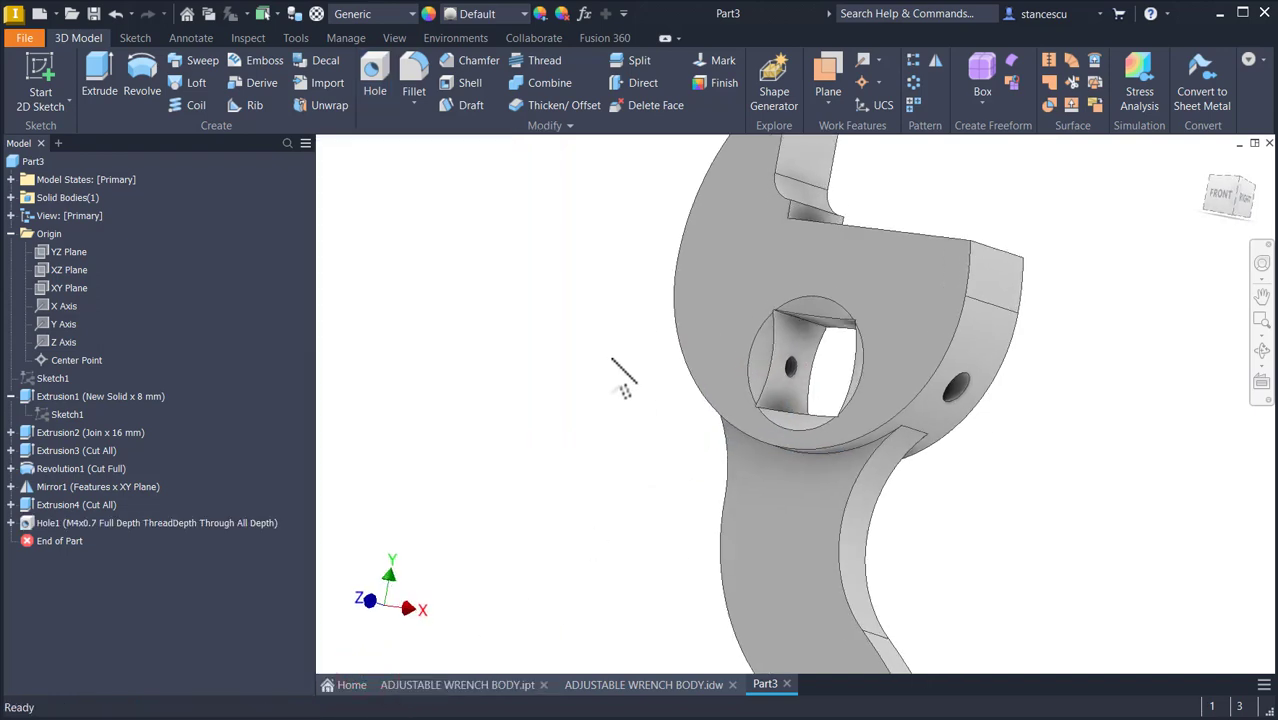
Step: Inspect the threaded and plain cross holes in the head, and the jaw slot on the finished ADJUSTABLE WRENCH BODY part
{"action": "middle_click_drag", "start_coordinate": [612, 358], "coordinate": [605, 357], "text": "shift"}
{"action": "scroll", "coordinate": [605, 357], "scroll_direction": "up", "scroll_amount": 3}
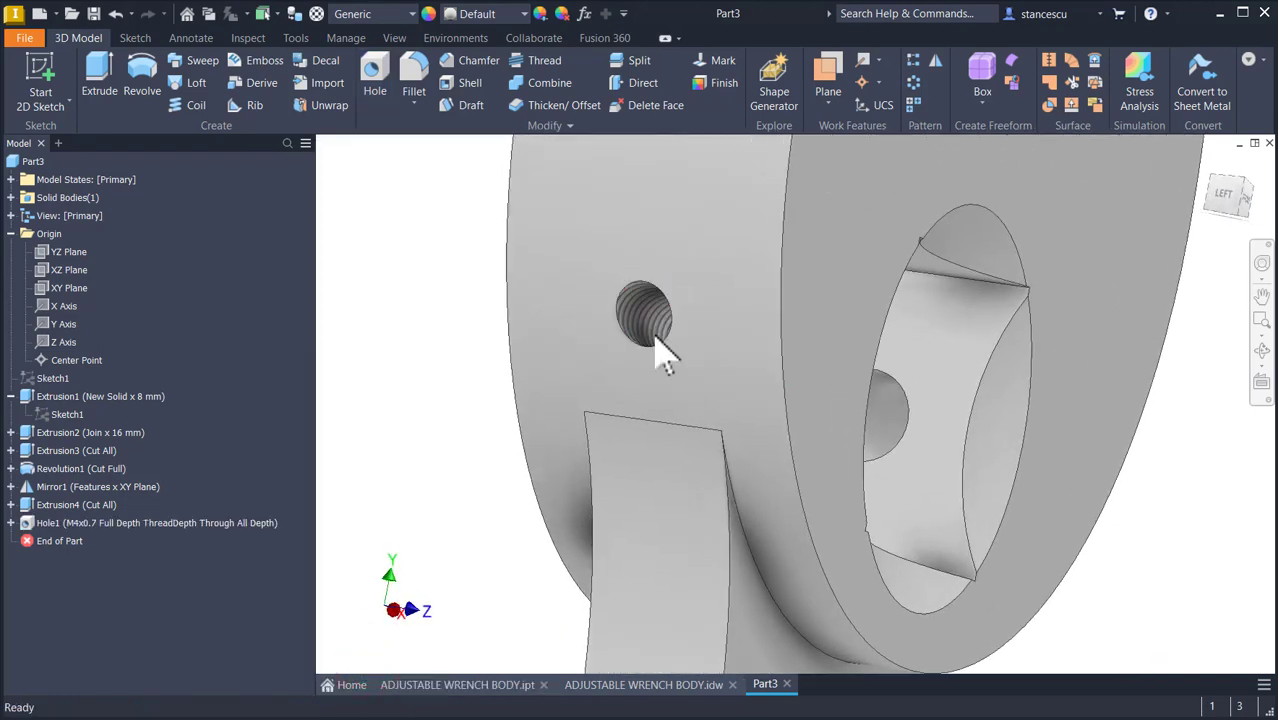
{"action": "scroll", "coordinate": [879, 471], "scroll_direction": "down", "scroll_amount": 2}
{"action": "middle_click_drag", "start_coordinate": [927, 434], "coordinate": [590, 472], "text": "shift"}
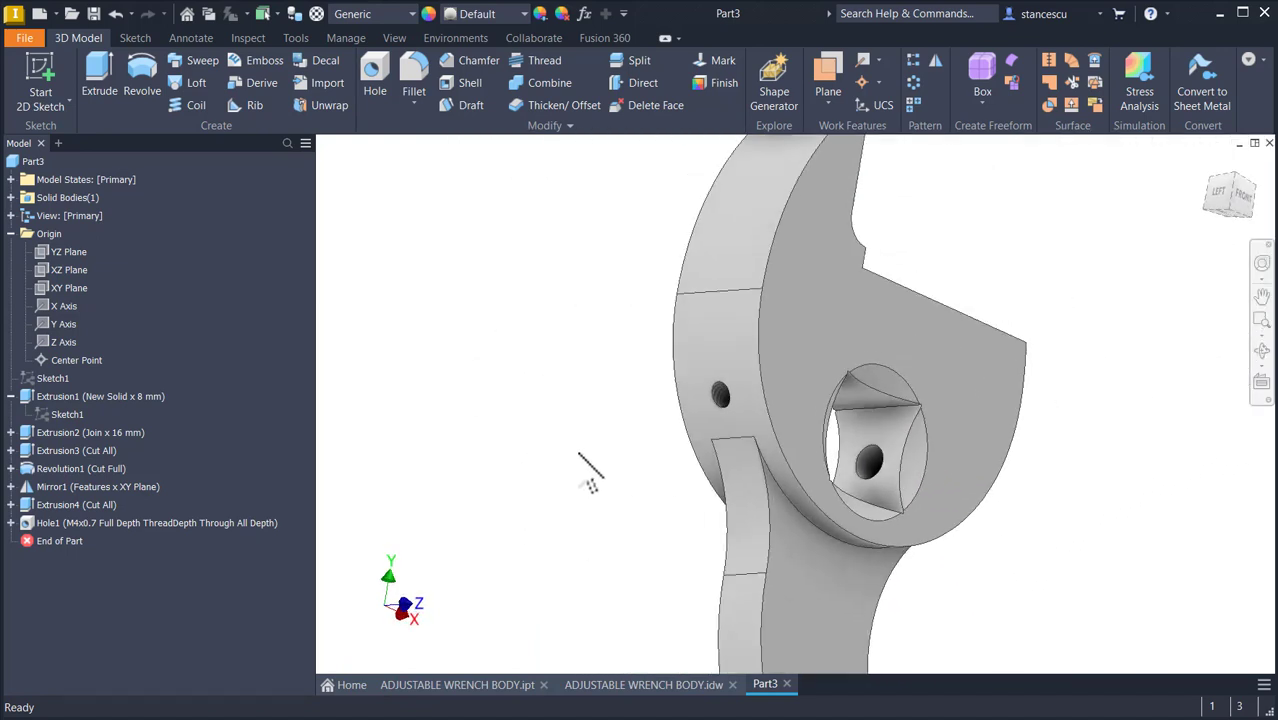
{"action": "key", "text": "F6"}
{"action": "left_click", "coordinate": [468, 683]}
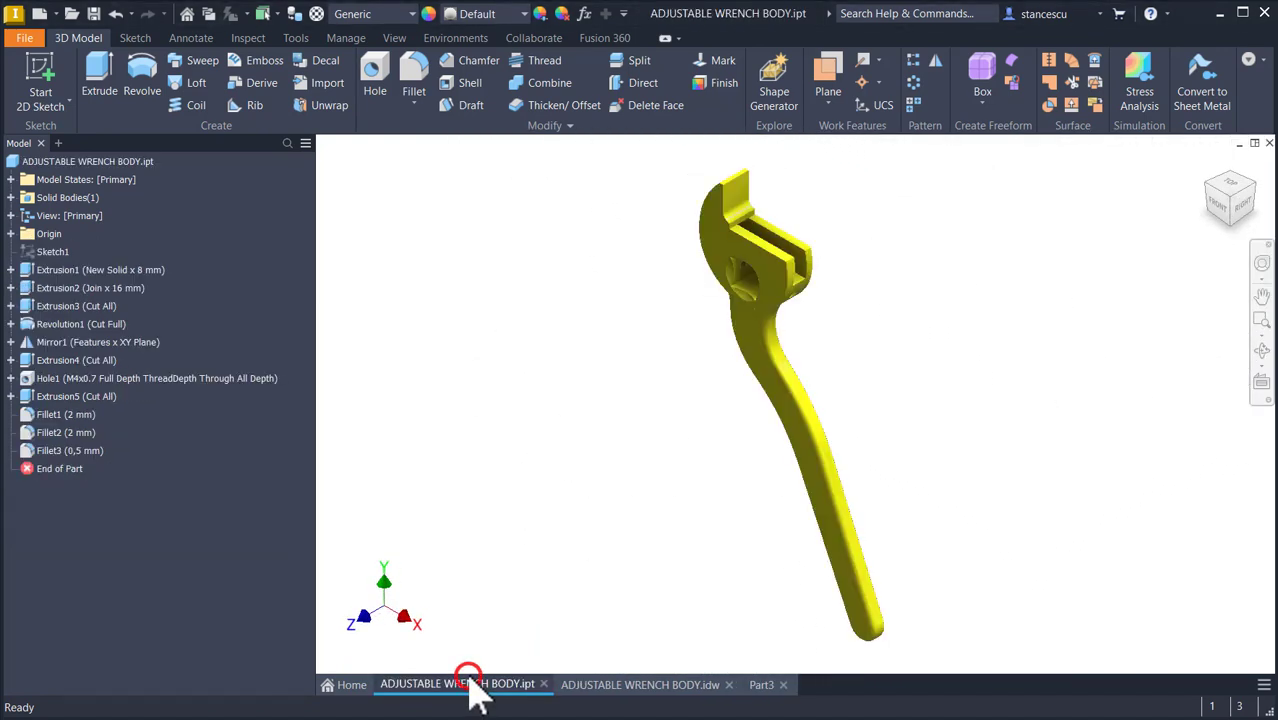
{"action": "scroll", "coordinate": [864, 255], "scroll_direction": "up", "scroll_amount": 2}
{"action": "middle_click_drag", "start_coordinate": [875, 278], "coordinate": [642, 424], "text": "shift"}
{"action": "key", "text": "F6"}
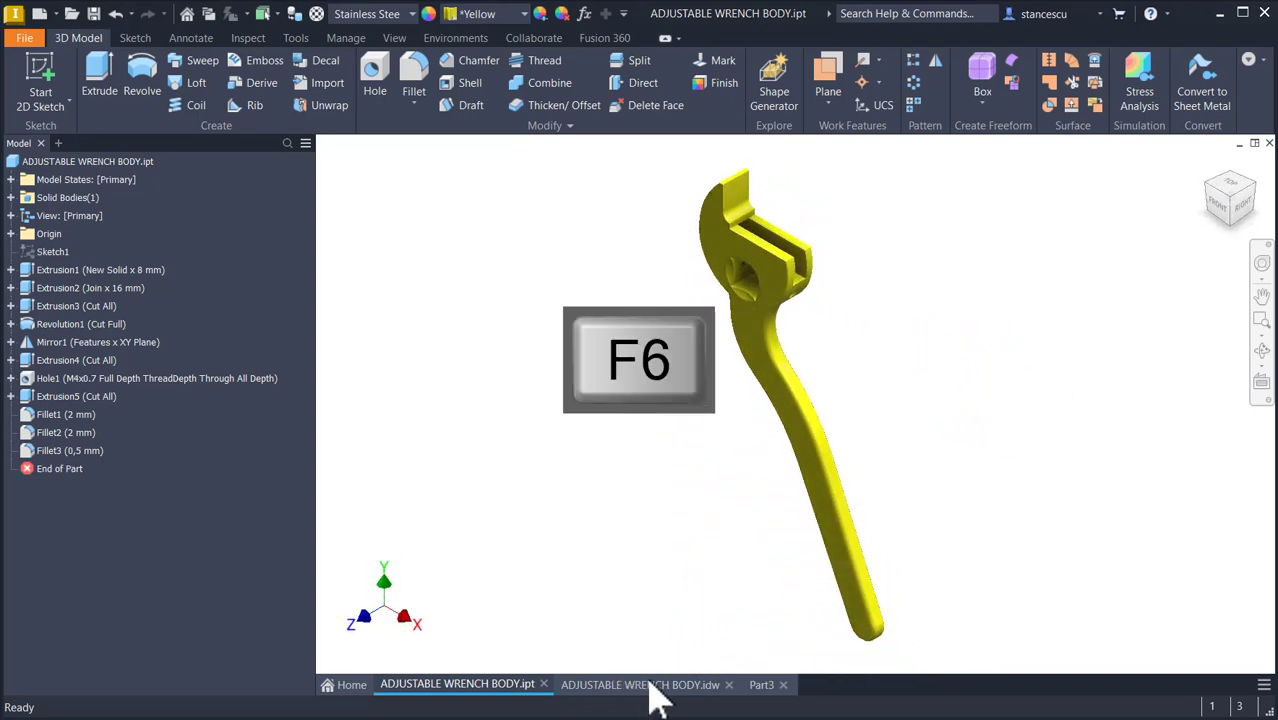
Step: Examine detail B, section A-A and the head view in the drawing for the stepped slot dimensions, and return to Part3
{"action": "left_click", "coordinate": [652, 685]}
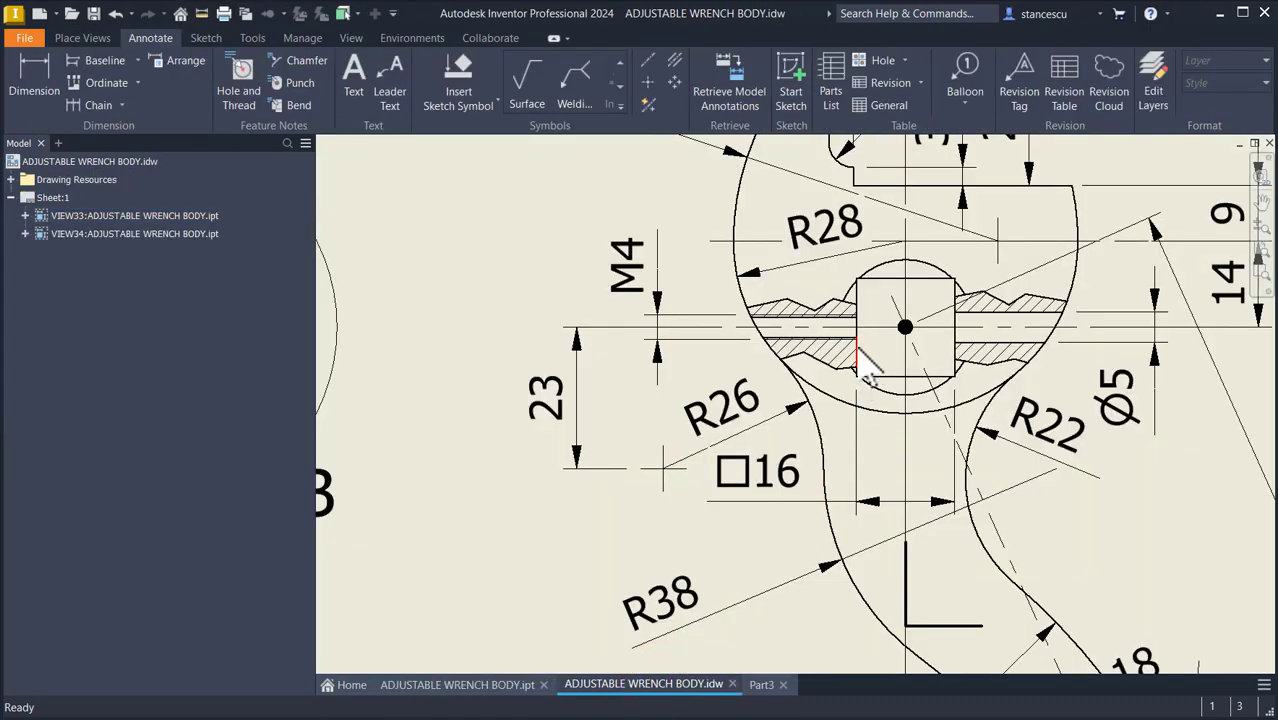
{"action": "key", "text": "Home"}
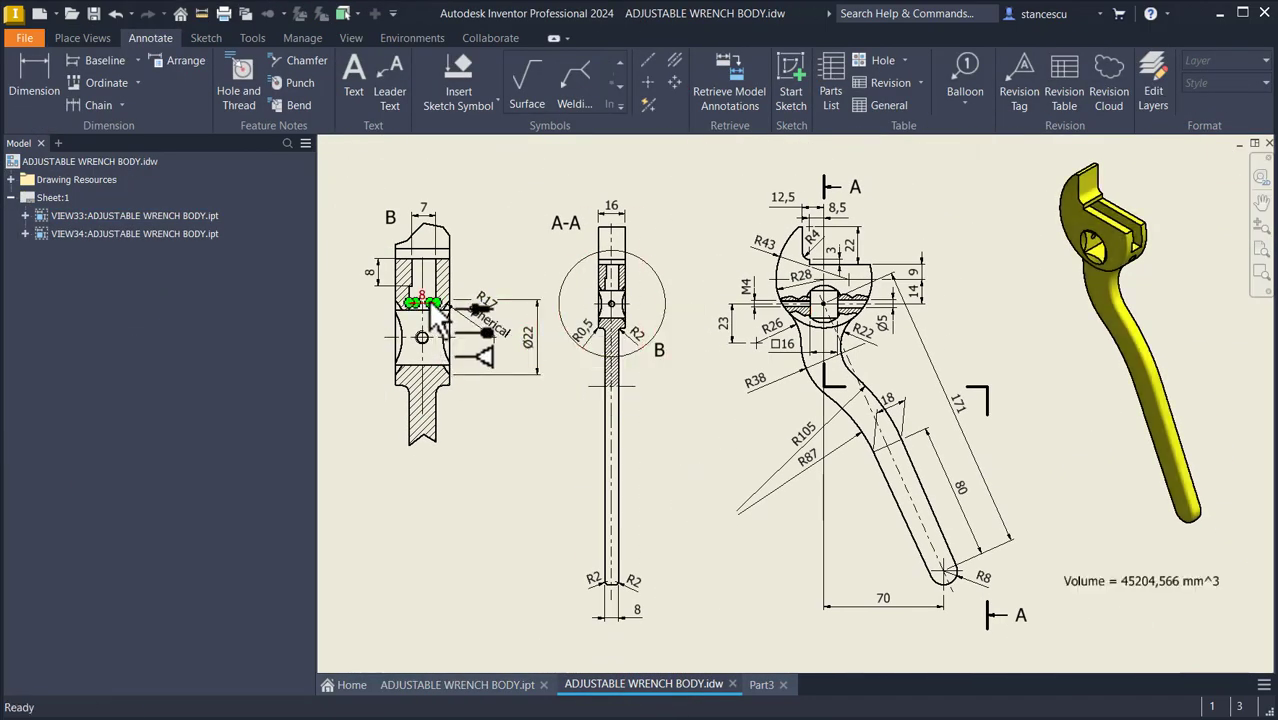
{"action": "scroll", "coordinate": [430, 305], "scroll_direction": "up", "scroll_amount": 4}
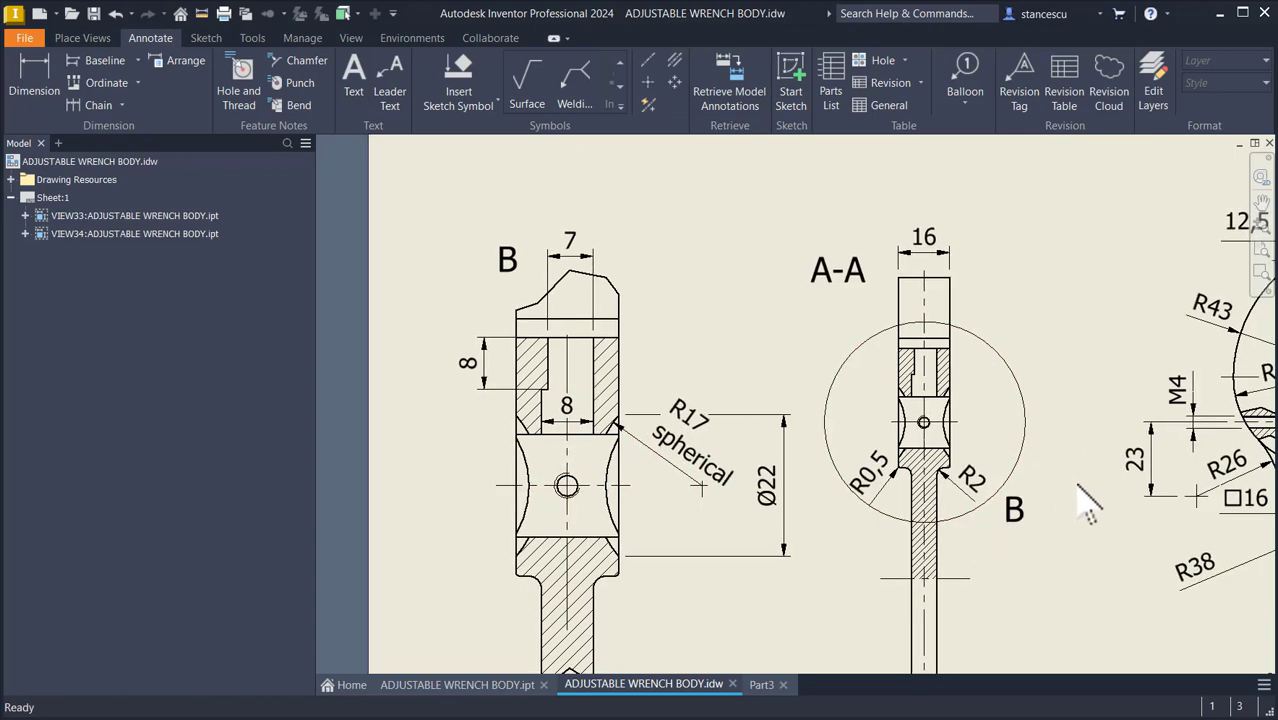
{"action": "mouse_move", "coordinate": [1087, 505]}
{"action": "middle_mouse_down"}
{"action": "mouse_move", "coordinate": [1022, 481]}
{"action": "mouse_move", "coordinate": [672, 485]}
{"action": "middle_mouse_up"}
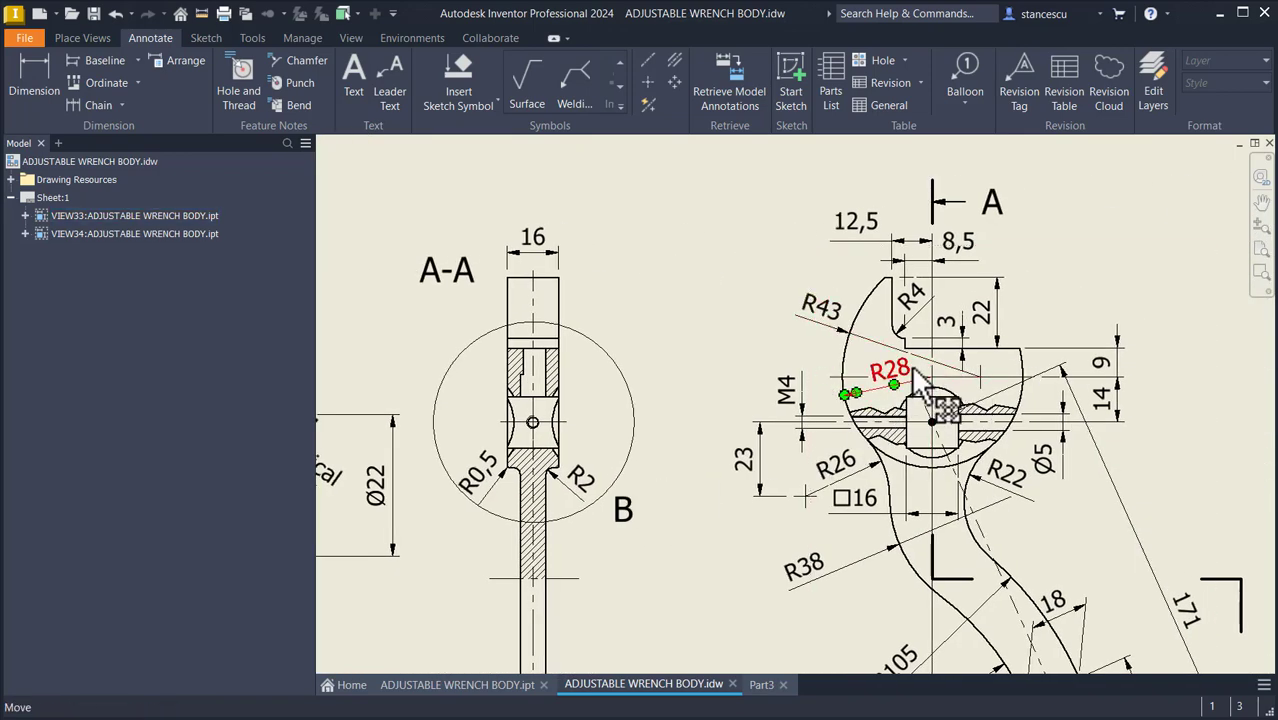
{"action": "left_click", "coordinate": [1070, 263]}
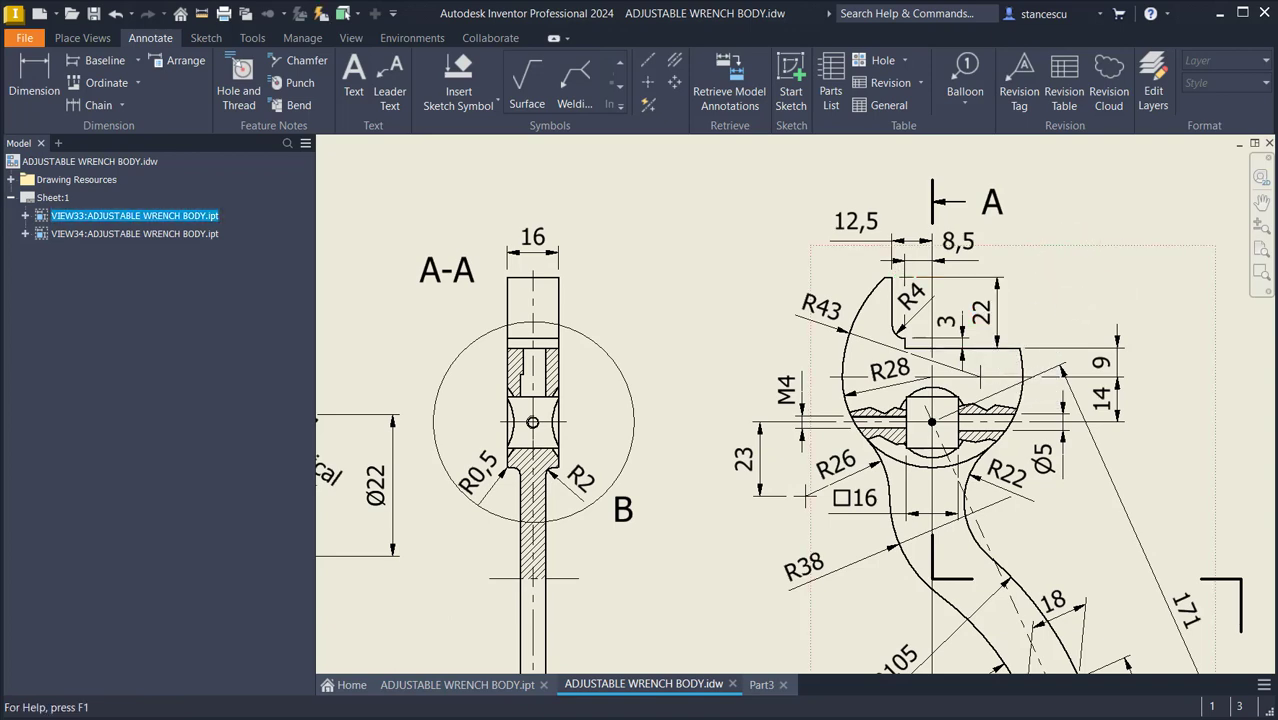
{"action": "left_click", "coordinate": [617, 234]}
{"action": "key", "text": "Home"}
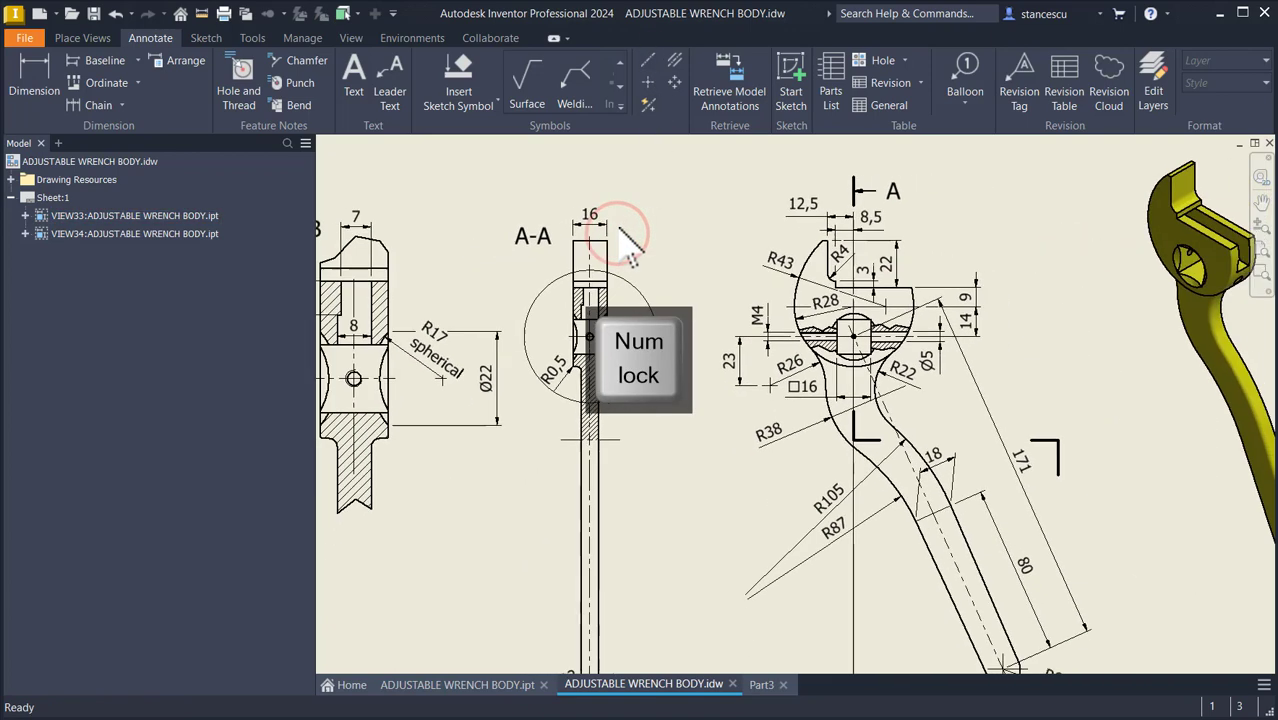
{"action": "left_click", "coordinate": [760, 686]}
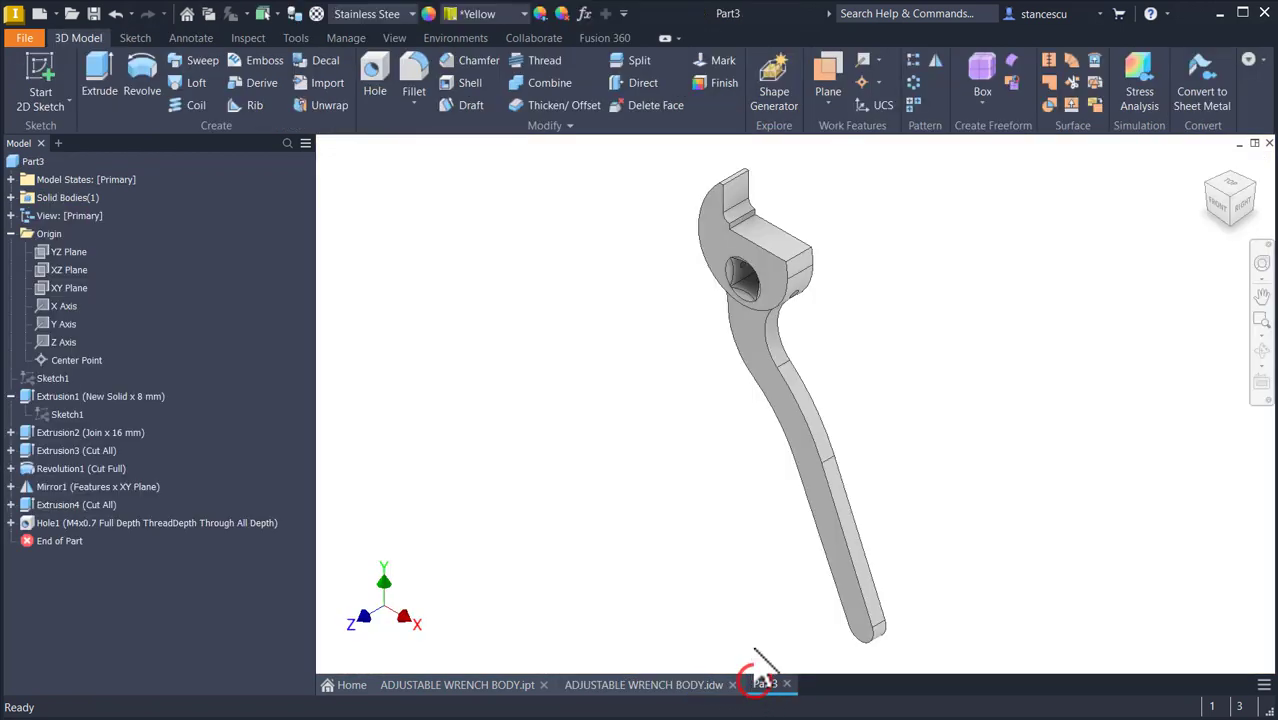
Step: Start a new sketch on the YZ plane and slice the model graphics at the sketch plane
{"action": "left_click", "coordinate": [55, 252]}
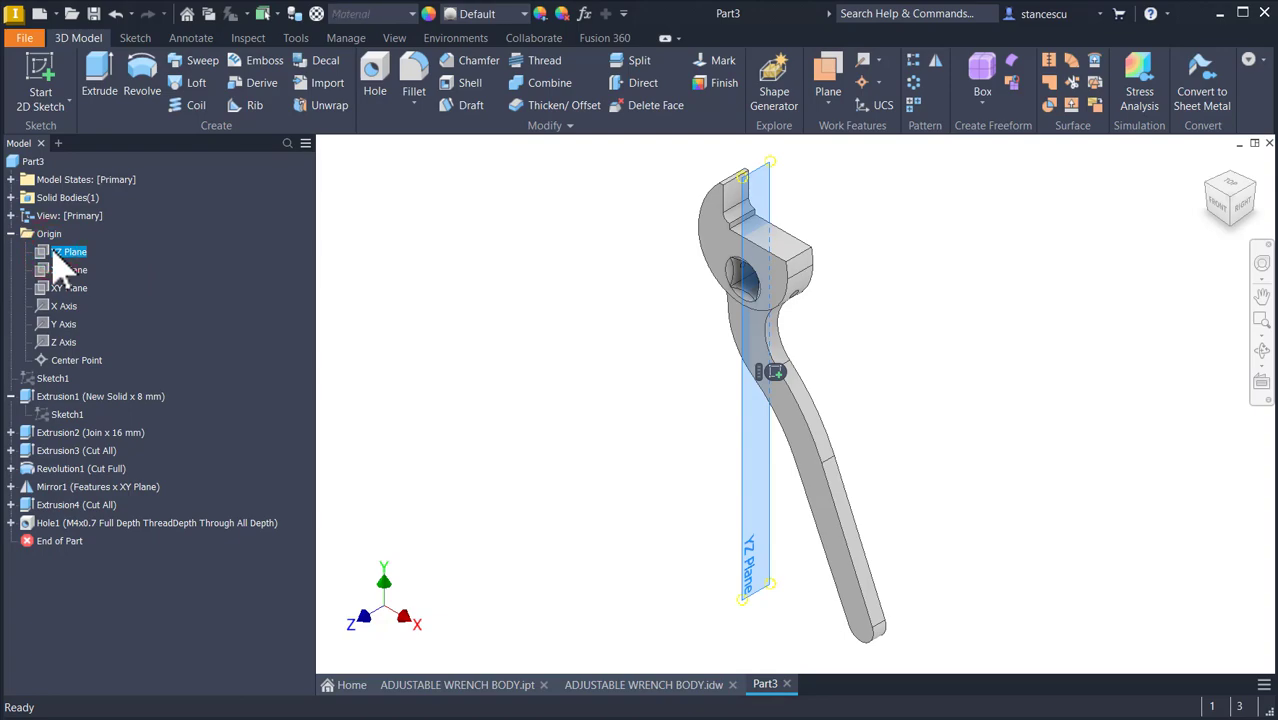
{"action": "left_click", "coordinate": [776, 373]}
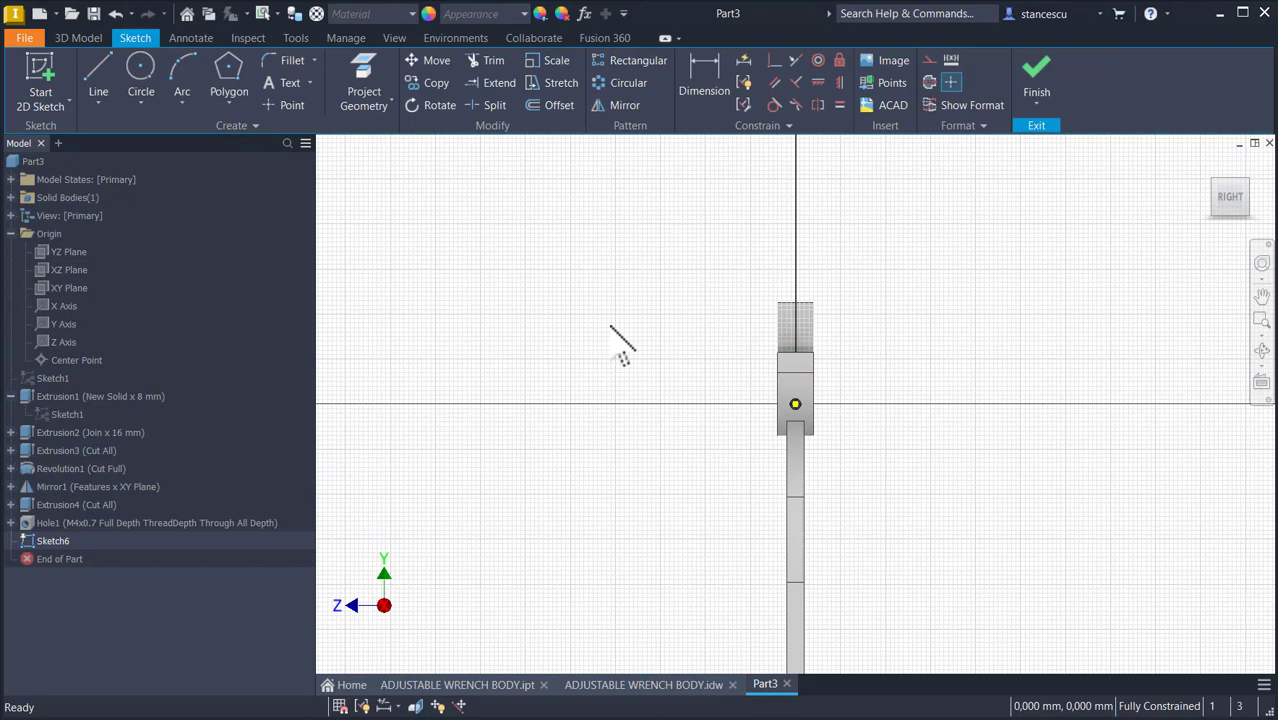
{"action": "key", "text": "F7"}
{"action": "scroll", "coordinate": [738, 312], "scroll_direction": "up", "scroll_amount": 3}
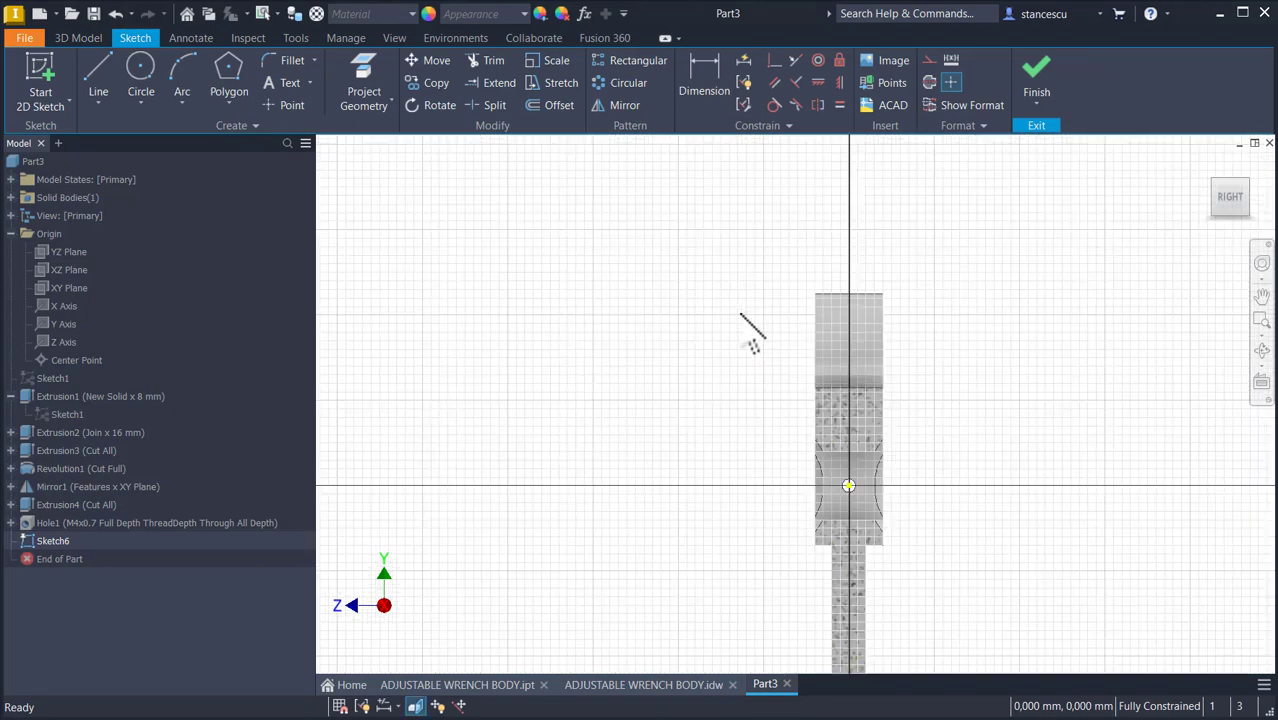
Step: Project the flat jaw edge at the top of the sectioned head into the sketch
{"action": "left_click", "coordinate": [360, 72]}
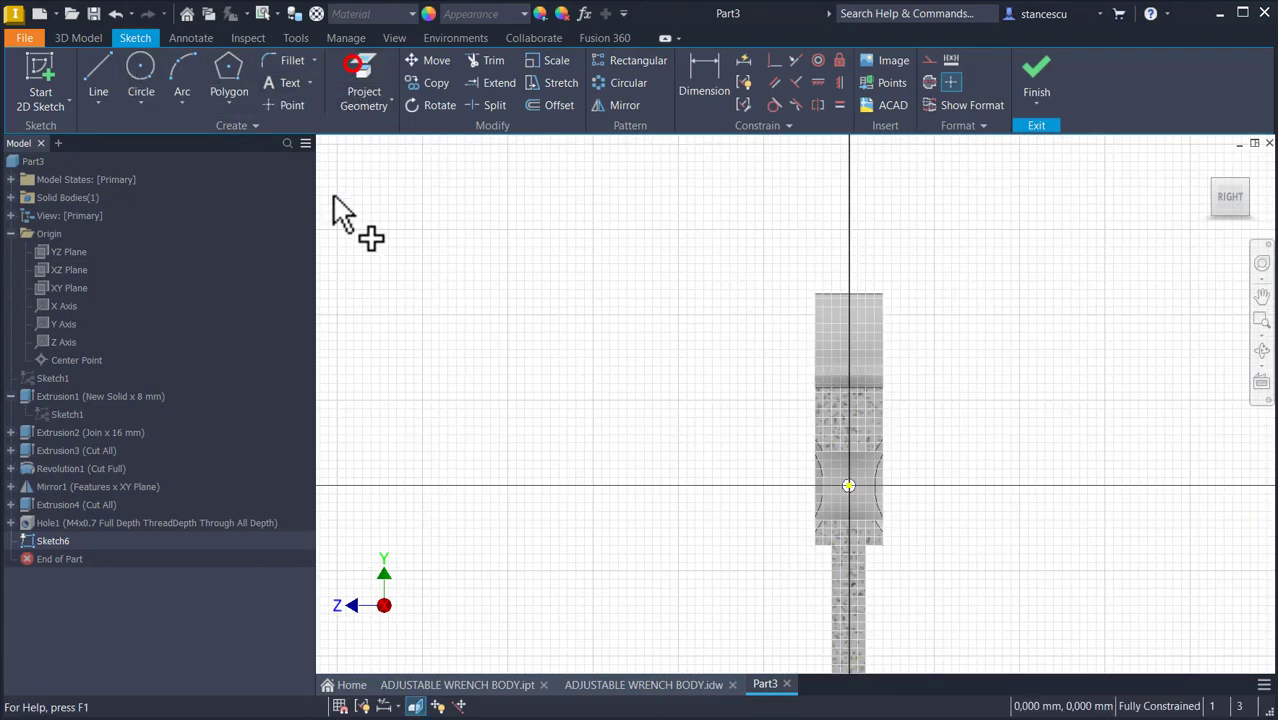
{"action": "left_click", "coordinate": [829, 386]}
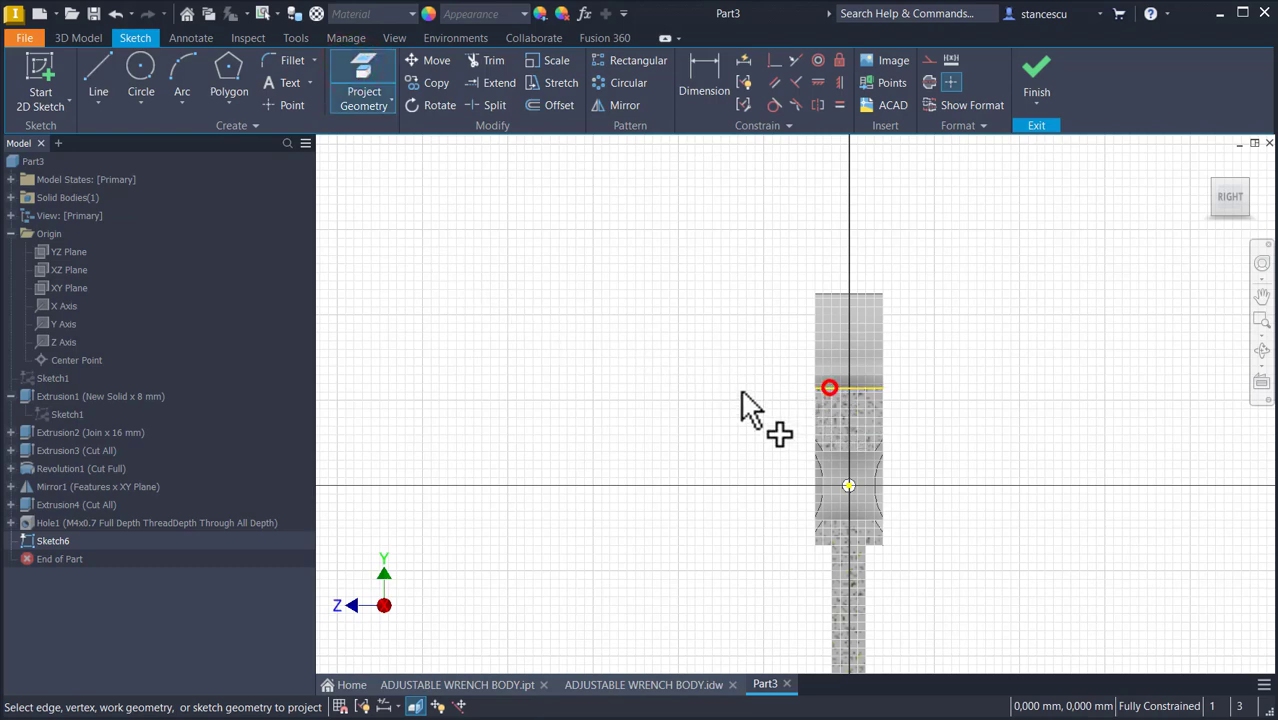
{"action": "left_click", "coordinate": [696, 368]}
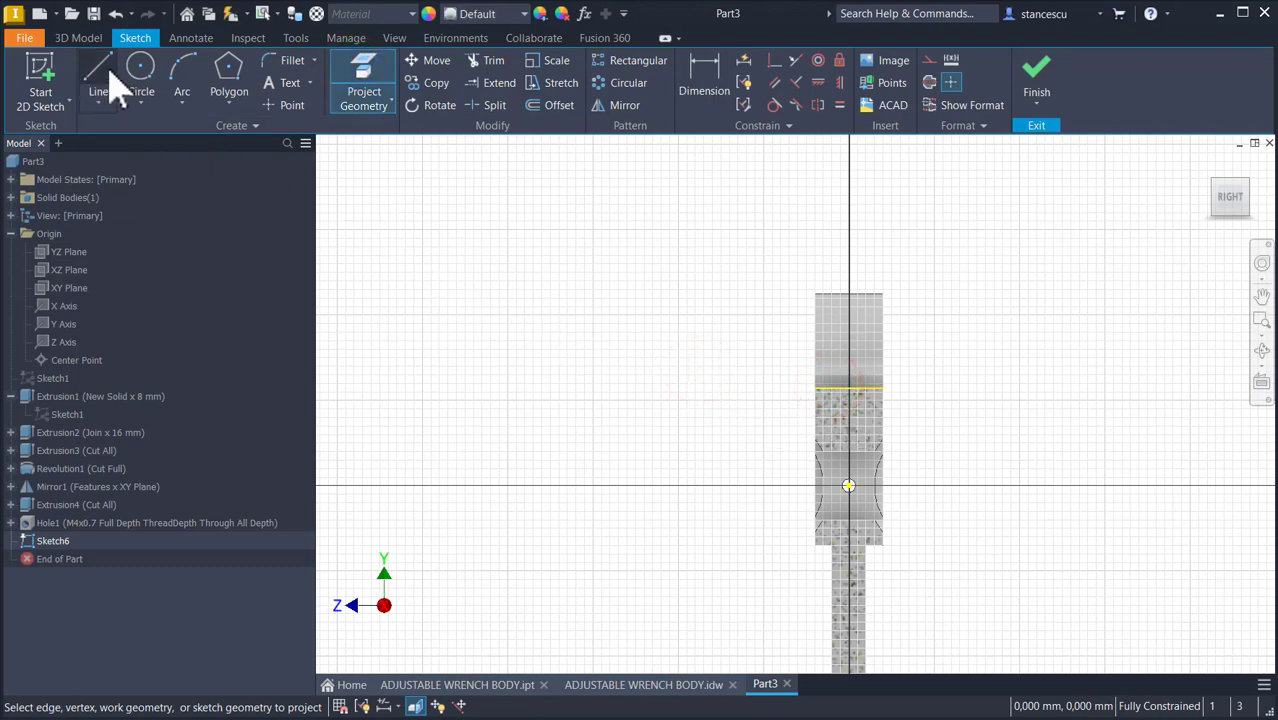
Step: Sketch a two-point rectangle about 9.8 mm wide and 15 mm high from the projected jaw edge down to the top edge of the large opening
{"action": "left_click", "coordinate": [231, 97]}
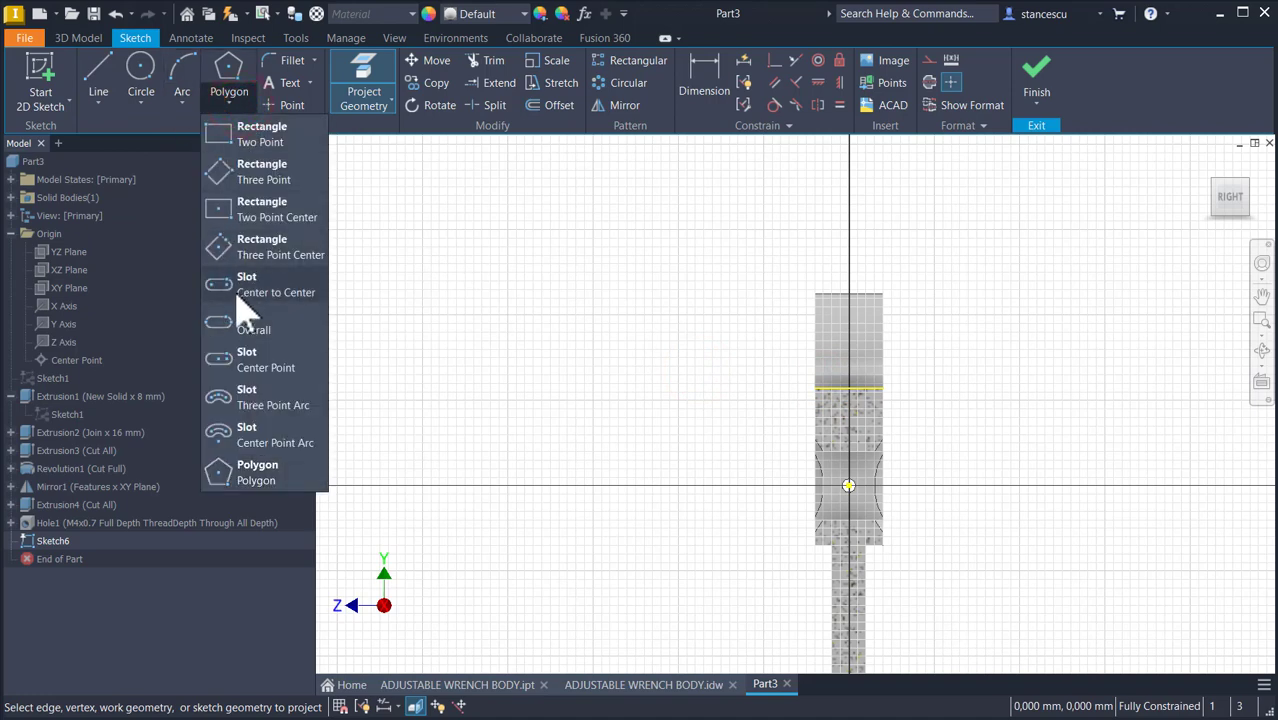
{"action": "left_click", "coordinate": [228, 141]}
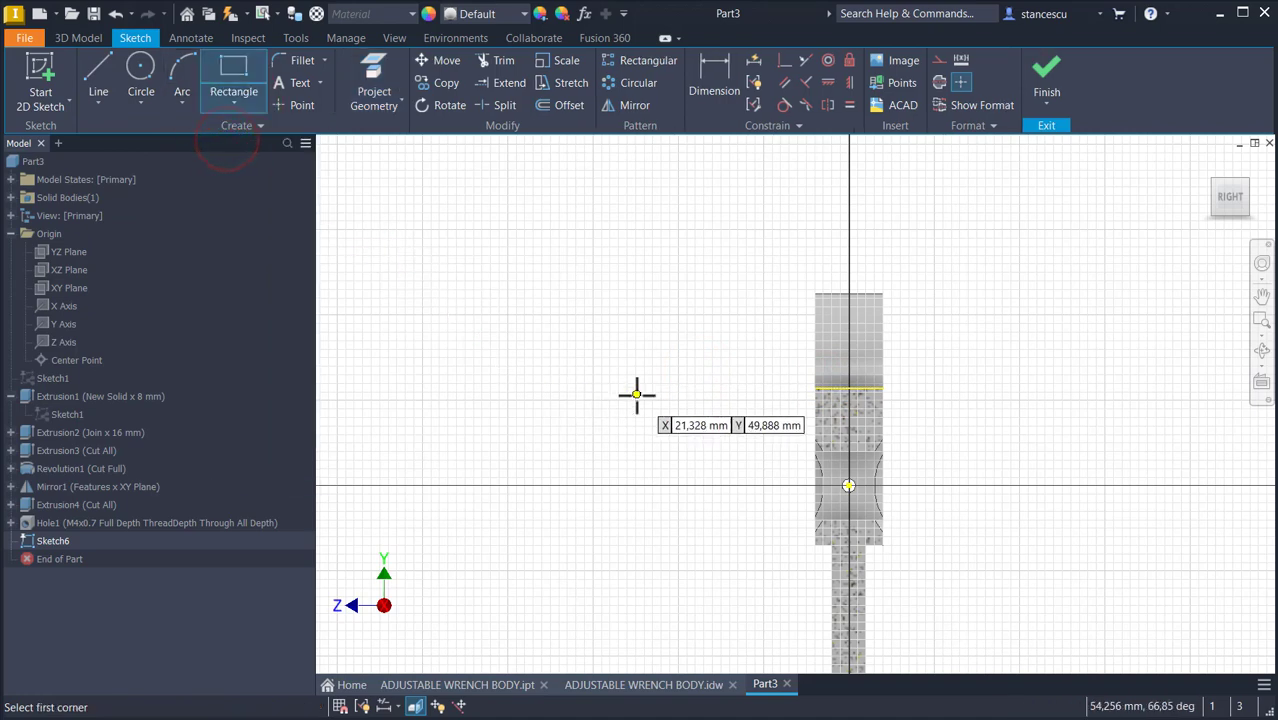
{"action": "scroll", "coordinate": [633, 394], "scroll_direction": "up", "scroll_amount": 3}
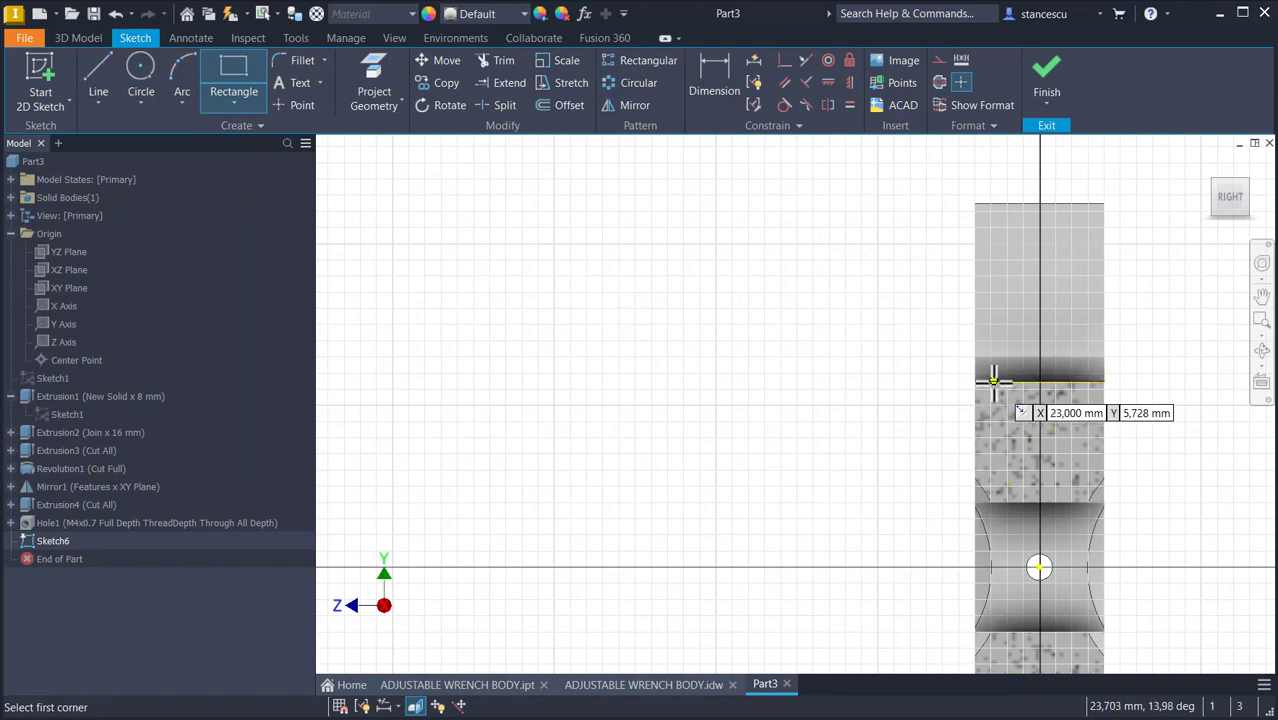
{"action": "left_click", "coordinate": [993, 382]}
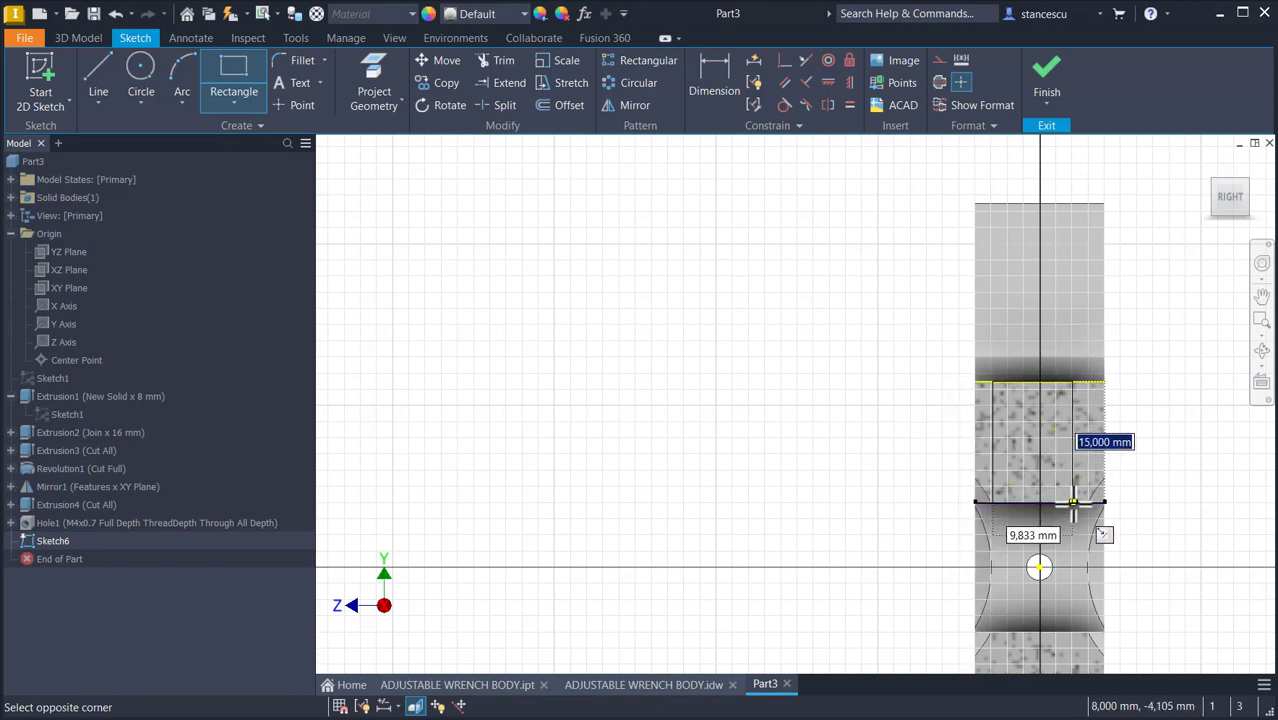
{"action": "left_click", "coordinate": [1072, 503]}
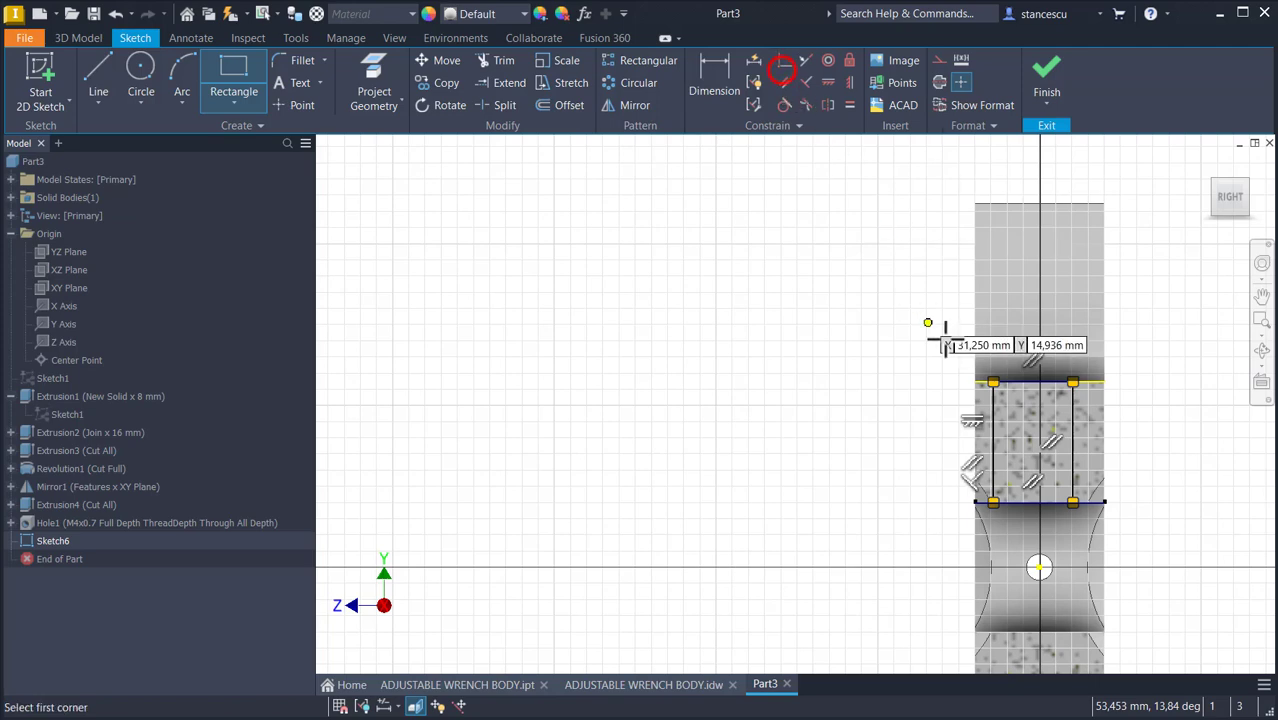
{"action": "left_click", "coordinate": [1033, 381]}
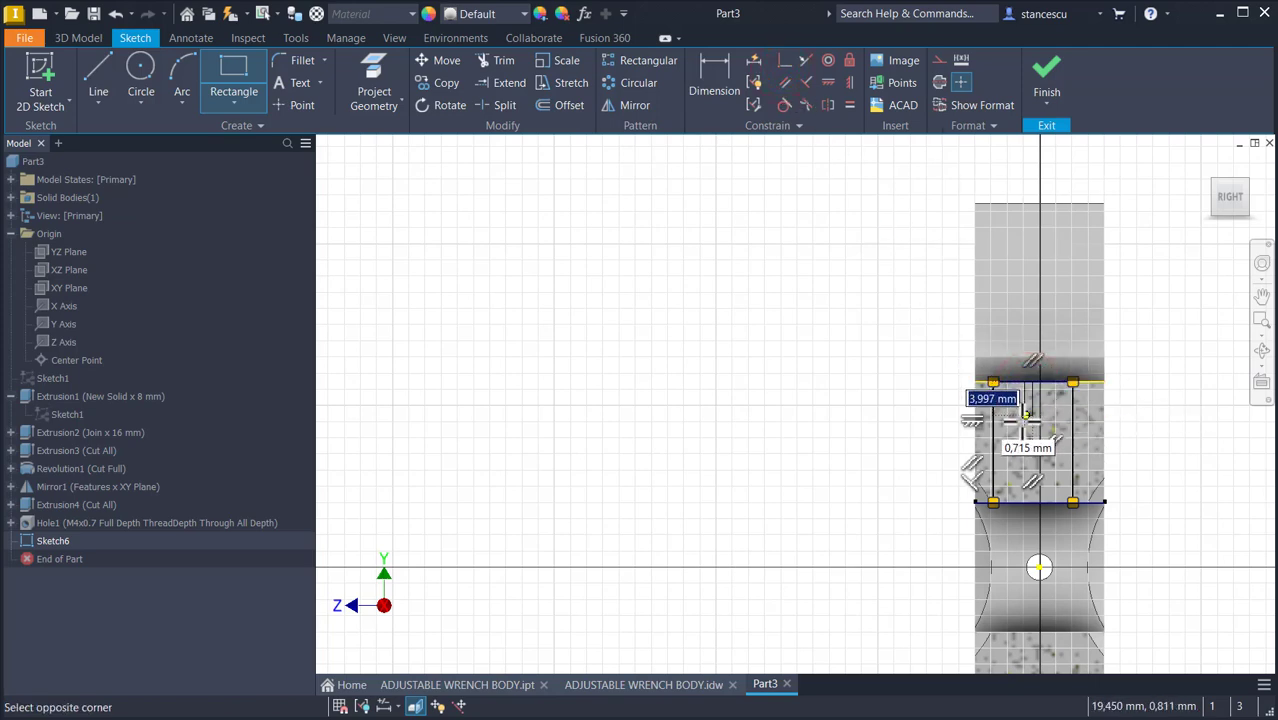
{"action": "left_click", "coordinate": [1033, 502]}
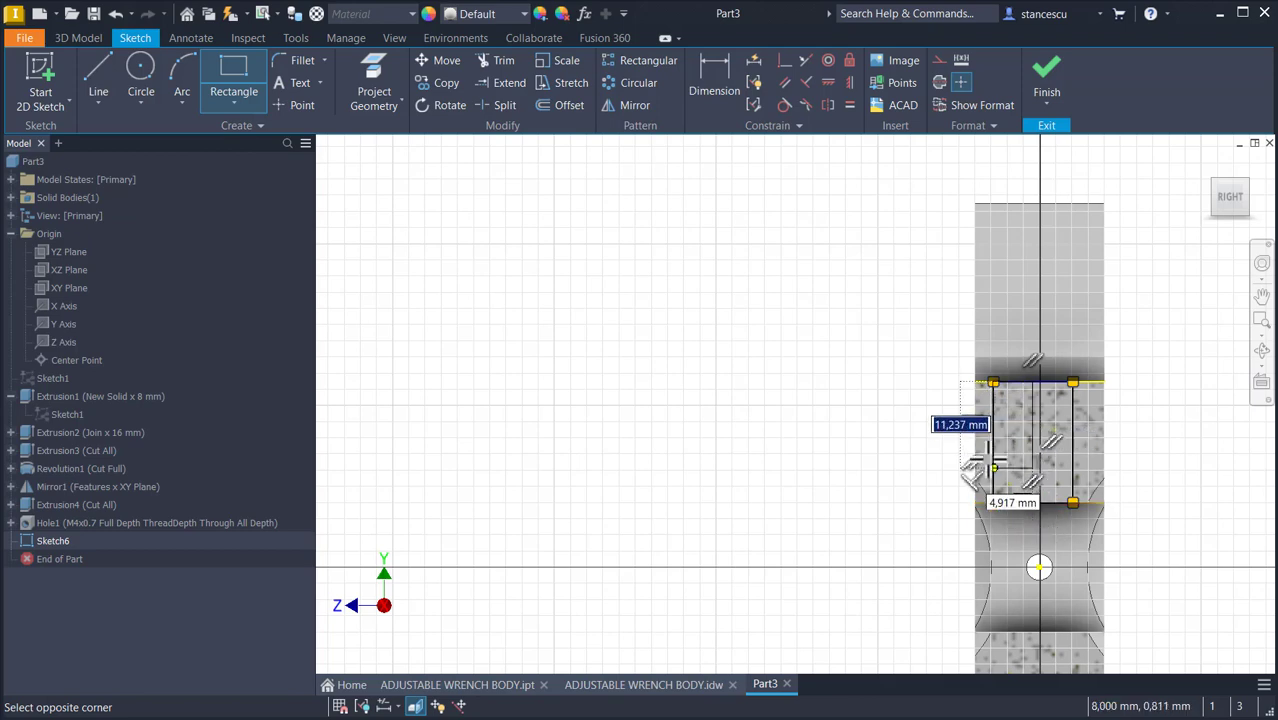
{"action": "key", "text": "Escape"}
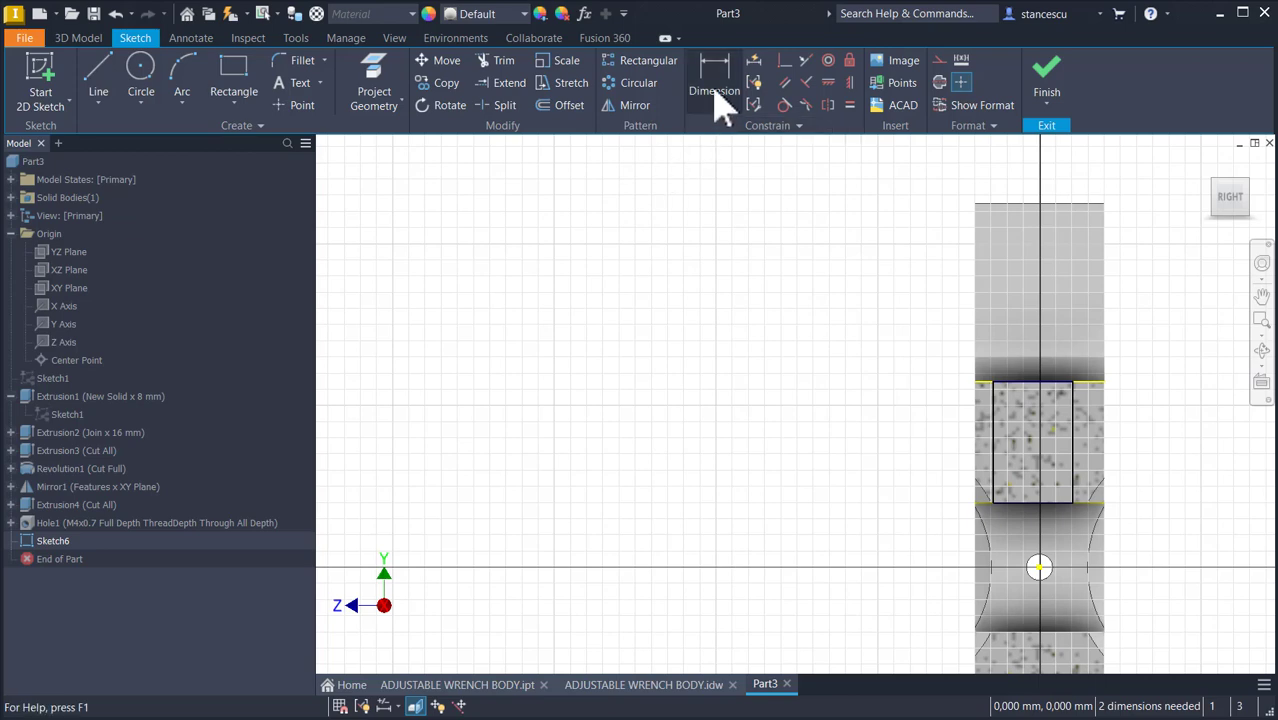
Step: Make the midpoint of the rectangle's lower side coincident with the midpoint of the projected edge above the large opening
{"action": "left_click", "coordinate": [785, 61]}
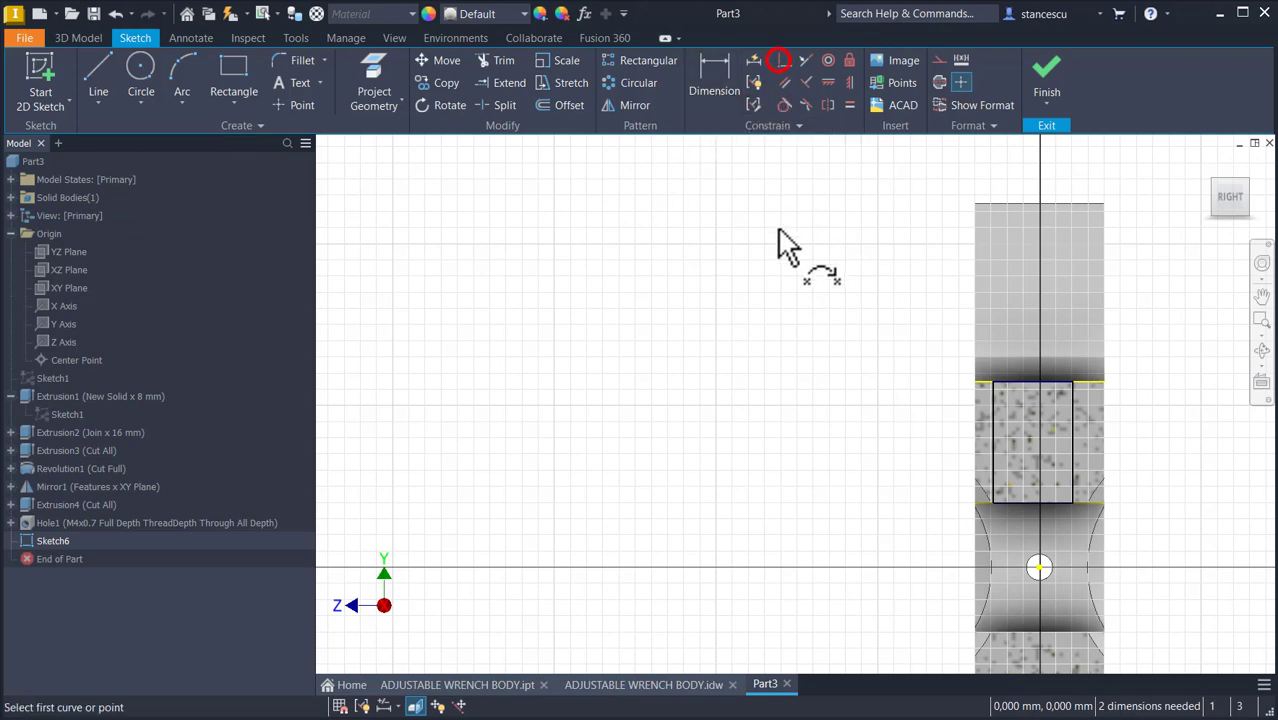
{"action": "left_click", "coordinate": [1031, 500]}
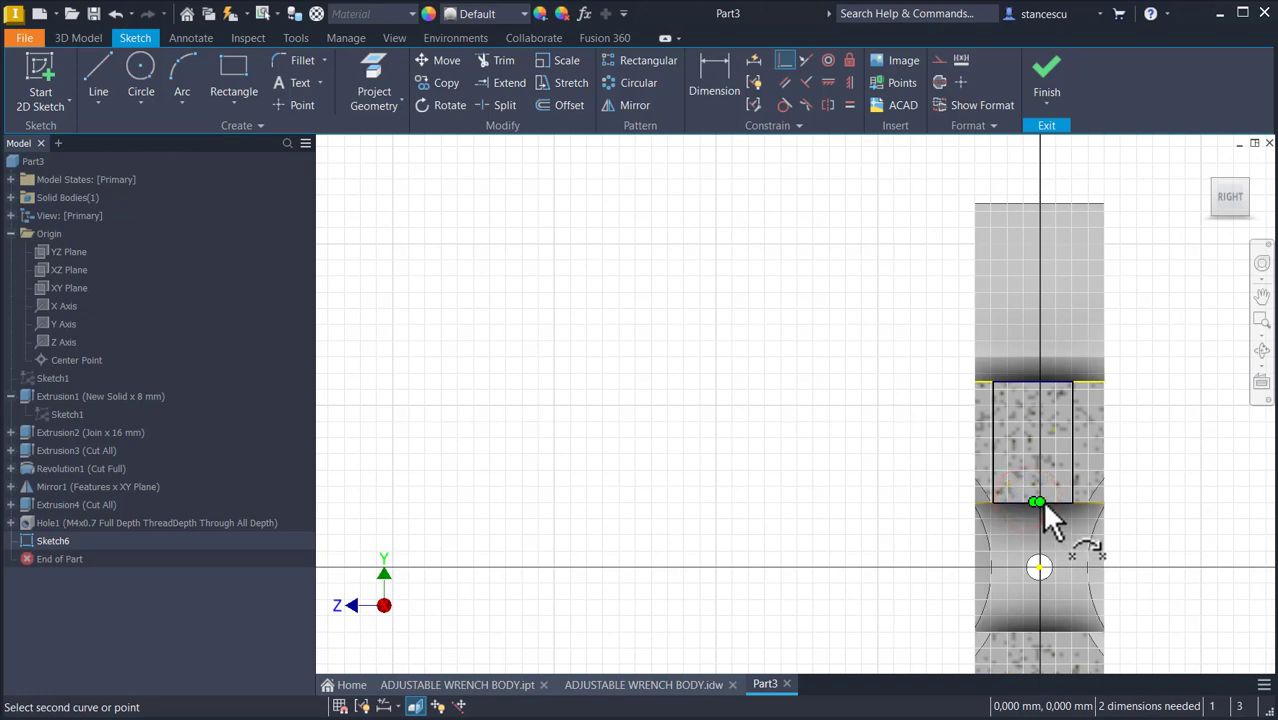
{"action": "left_click", "coordinate": [1041, 499]}
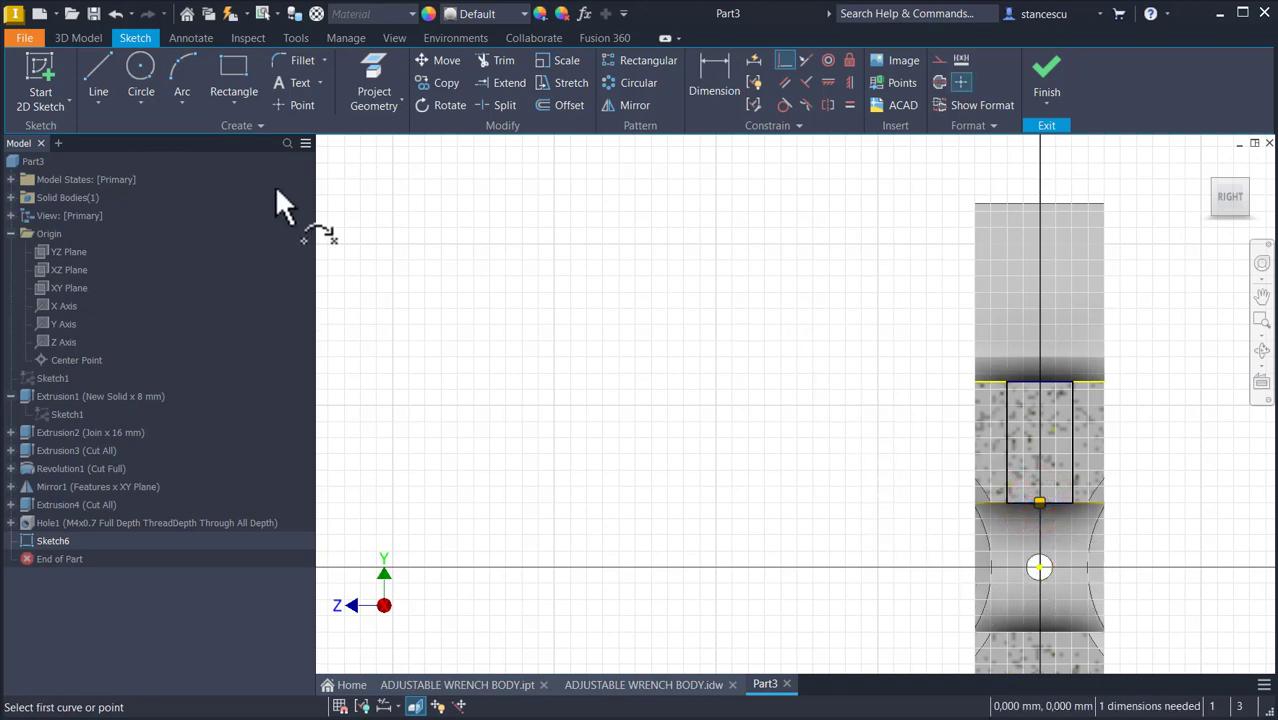
Step: Sketch a small rectangle about 1.9 mm wide and 11.1 mm high inside the first one, from its left side up to the jaw edge
{"action": "left_click", "coordinate": [238, 74]}
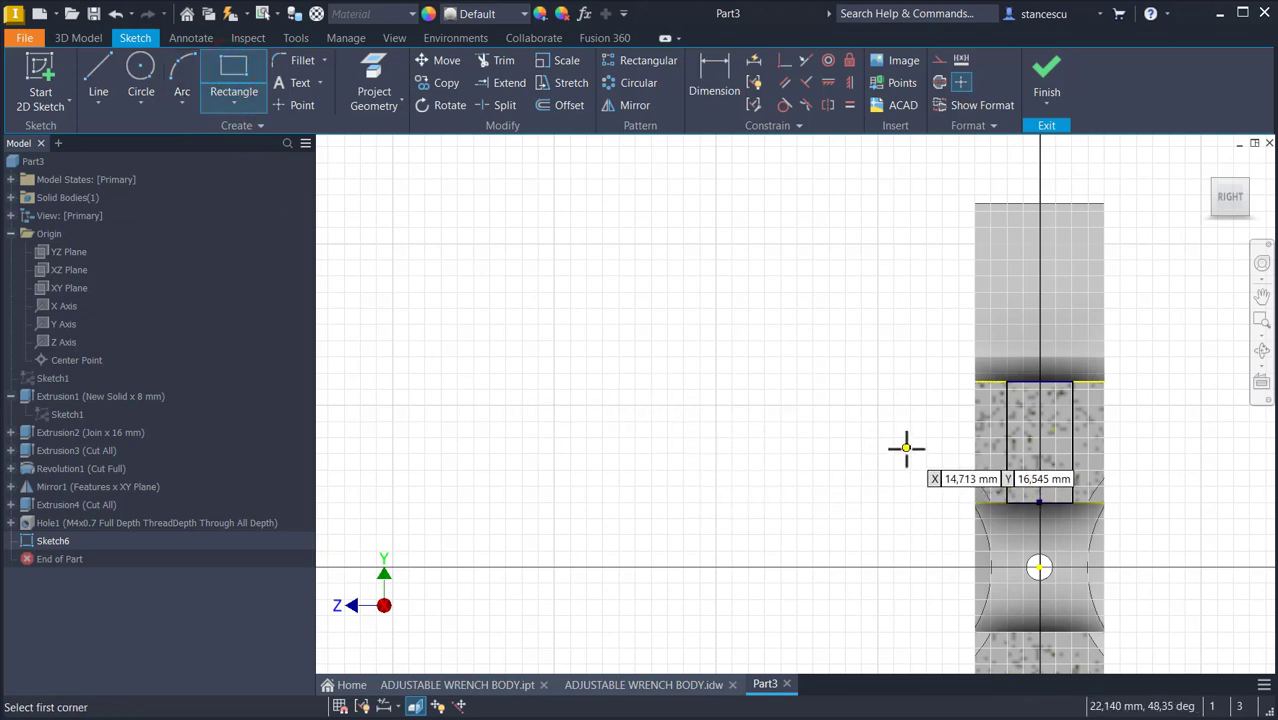
{"action": "left_click", "coordinate": [1004, 469]}
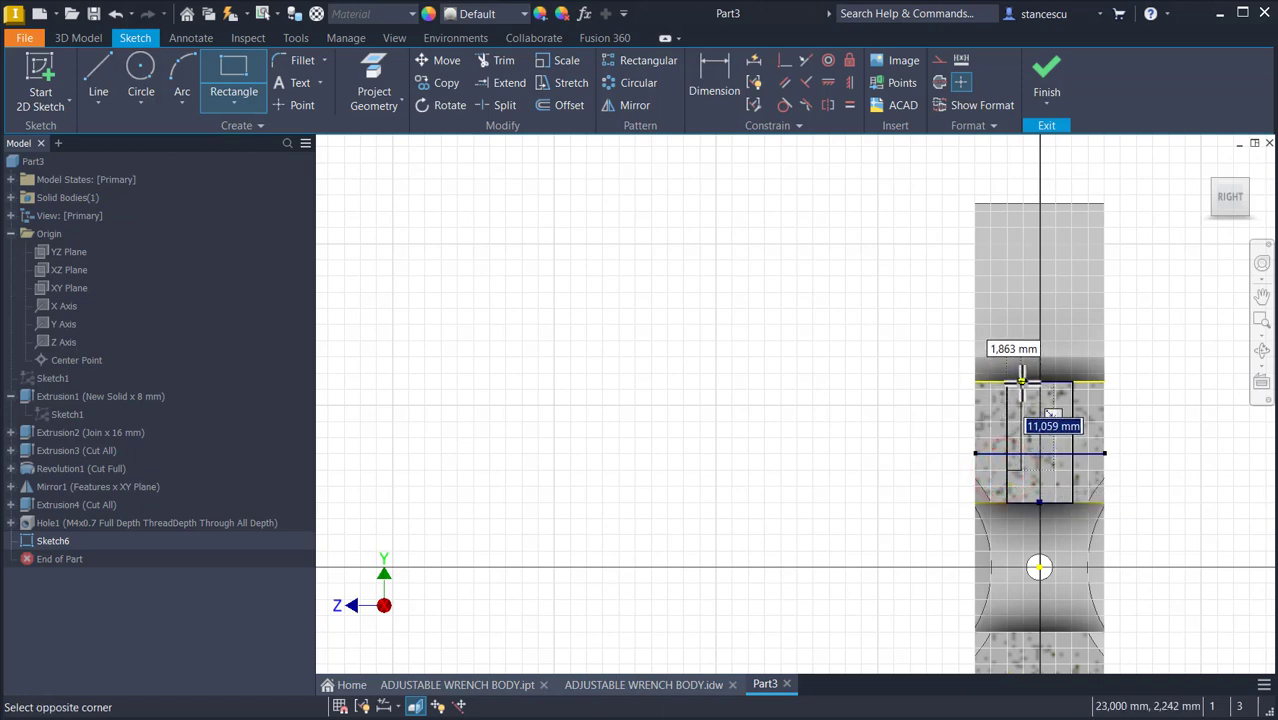
{"action": "key", "text": "Escape"}
{"action": "key", "text": "Escape"}
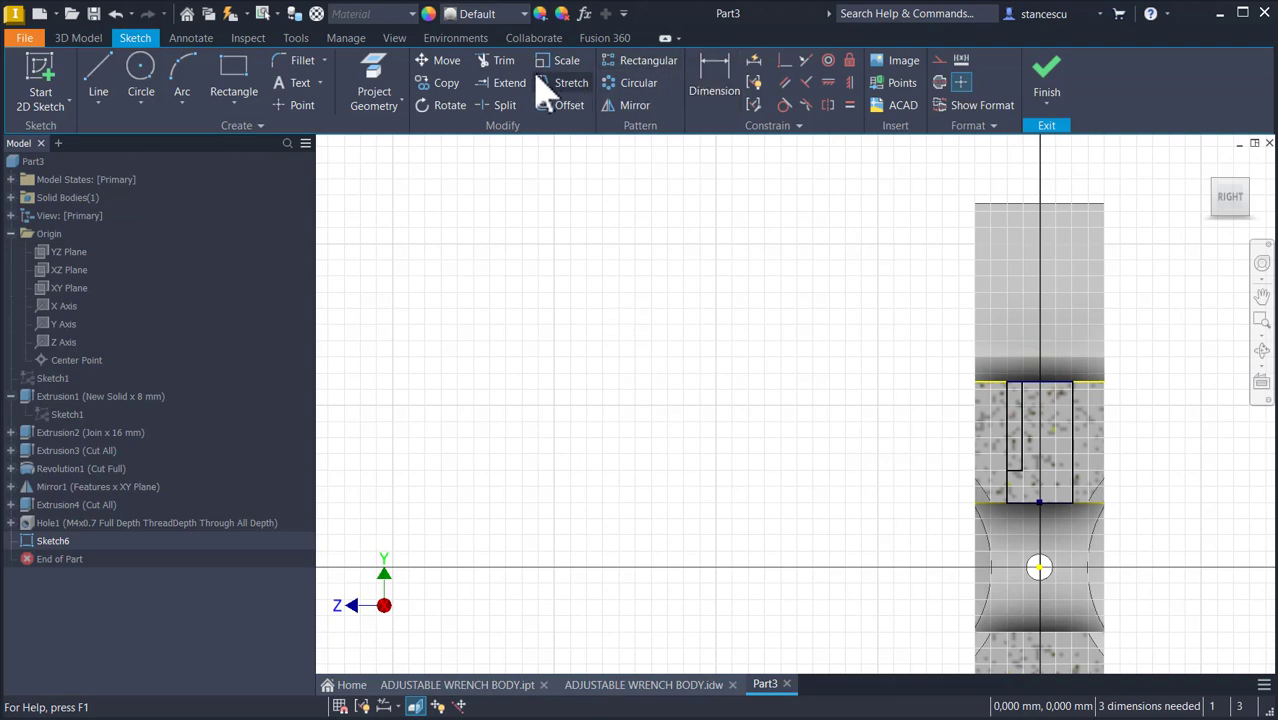
Step: Trim the overlapping left side and top edge segments at the small rectangle to leave a single stepped profile
{"action": "left_click", "coordinate": [503, 61]}
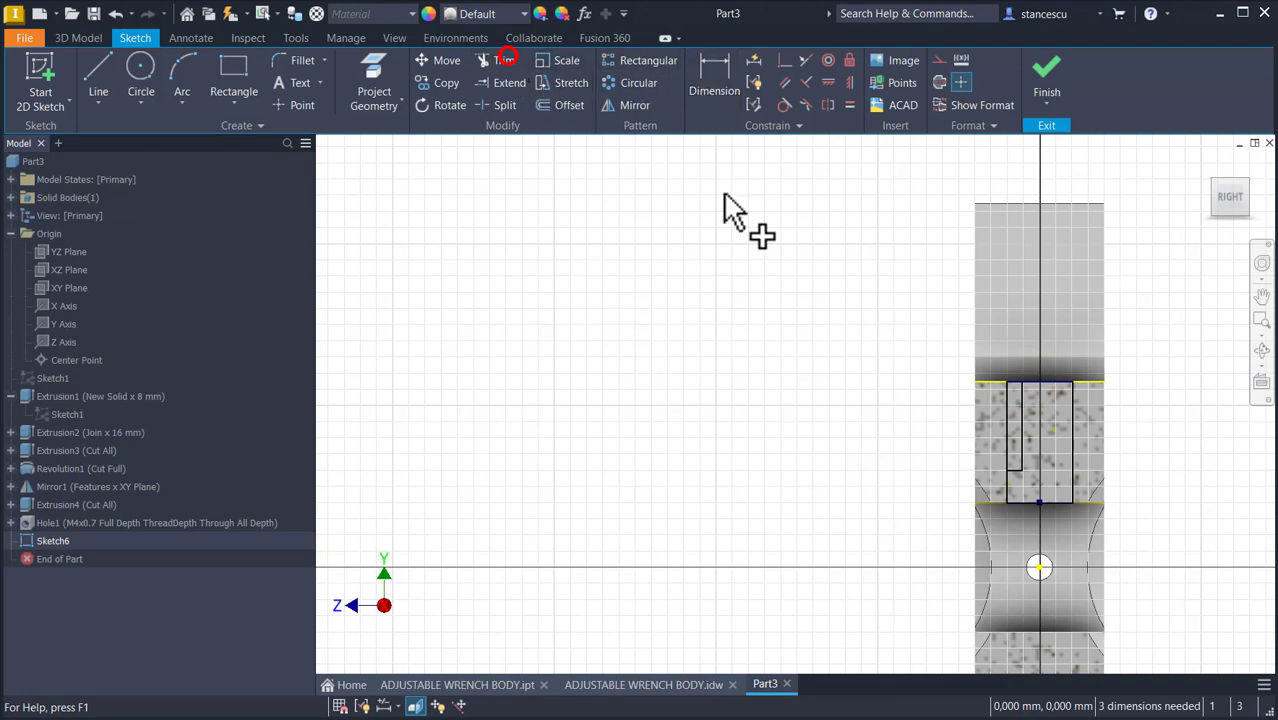
{"action": "left_click", "coordinate": [999, 422]}
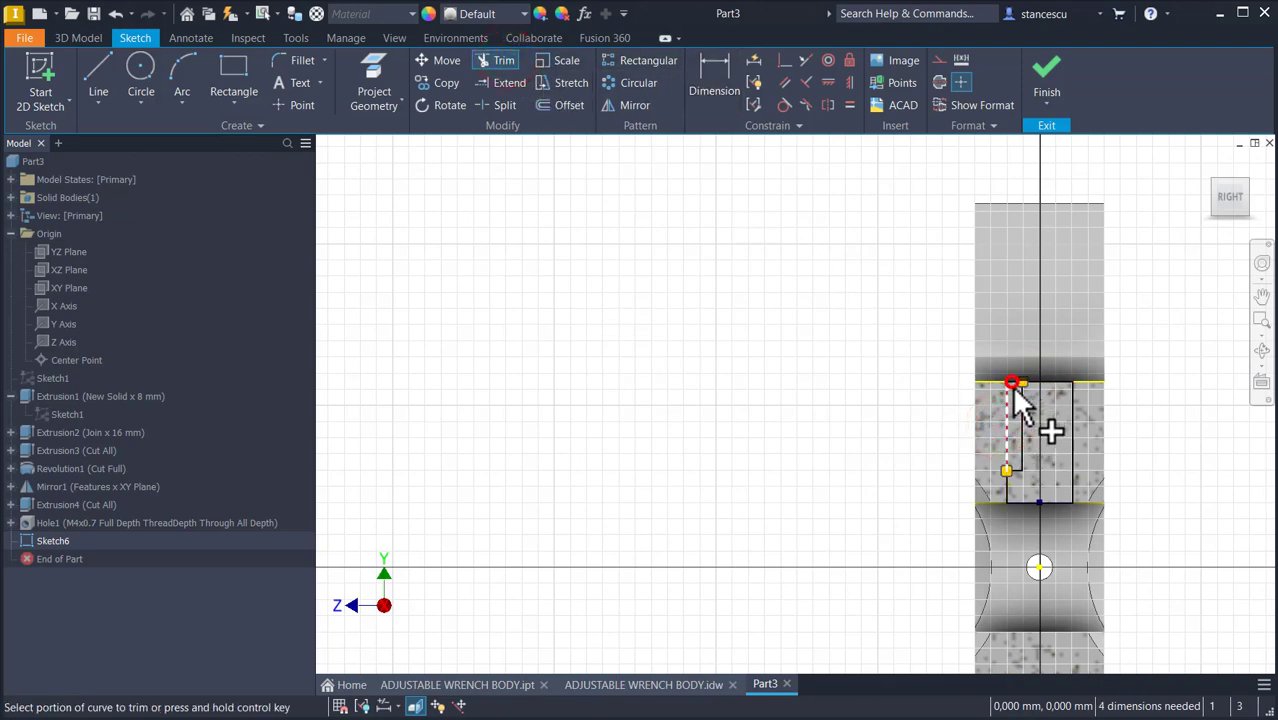
{"action": "left_click", "coordinate": [1013, 381]}
{"action": "left_click", "coordinate": [1008, 417]}
{"action": "left_click", "coordinate": [1012, 381]}
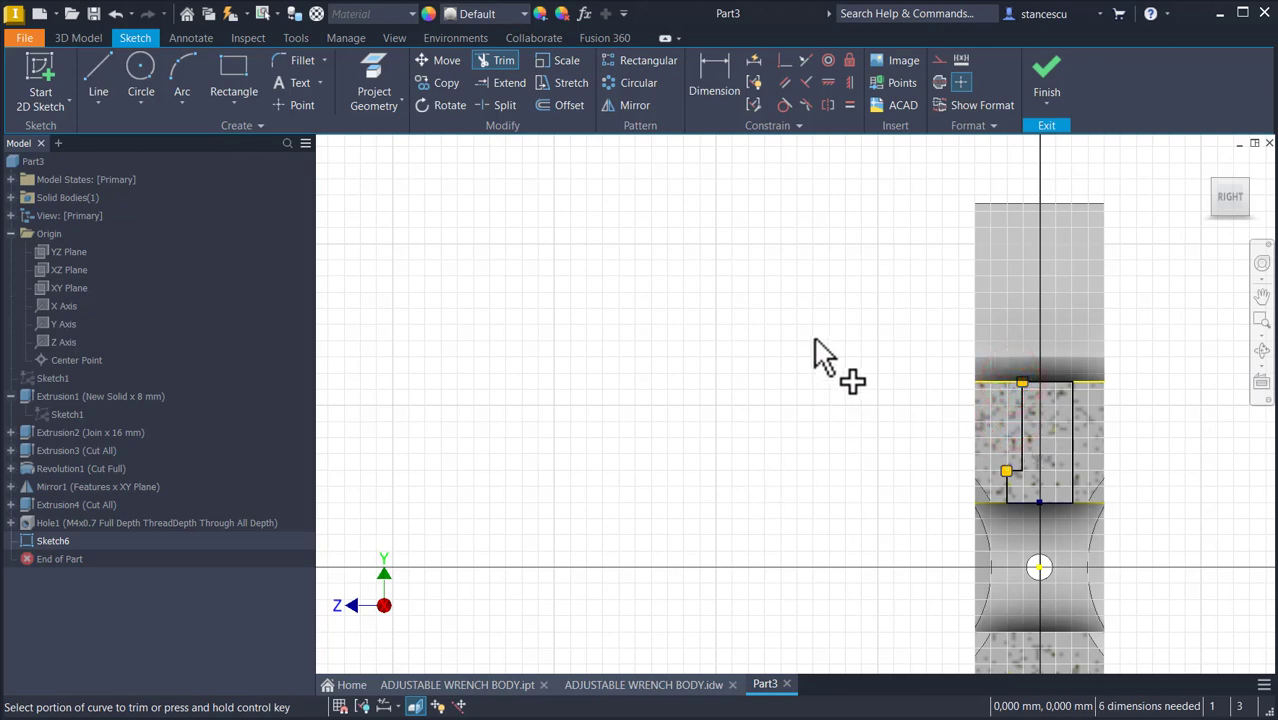
{"action": "key", "text": "Escape"}
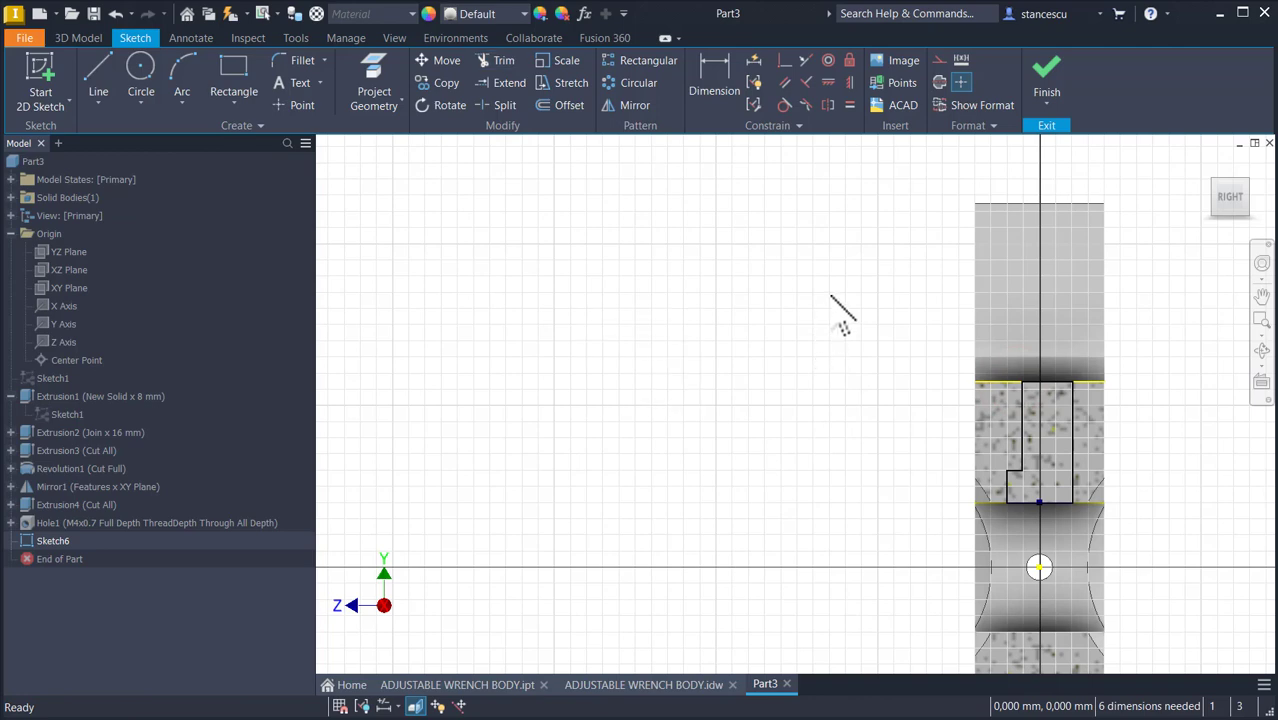
Step: Dimension the width of the profile's lower, wider portion as 8 mm
{"action": "left_click", "coordinate": [706, 64]}
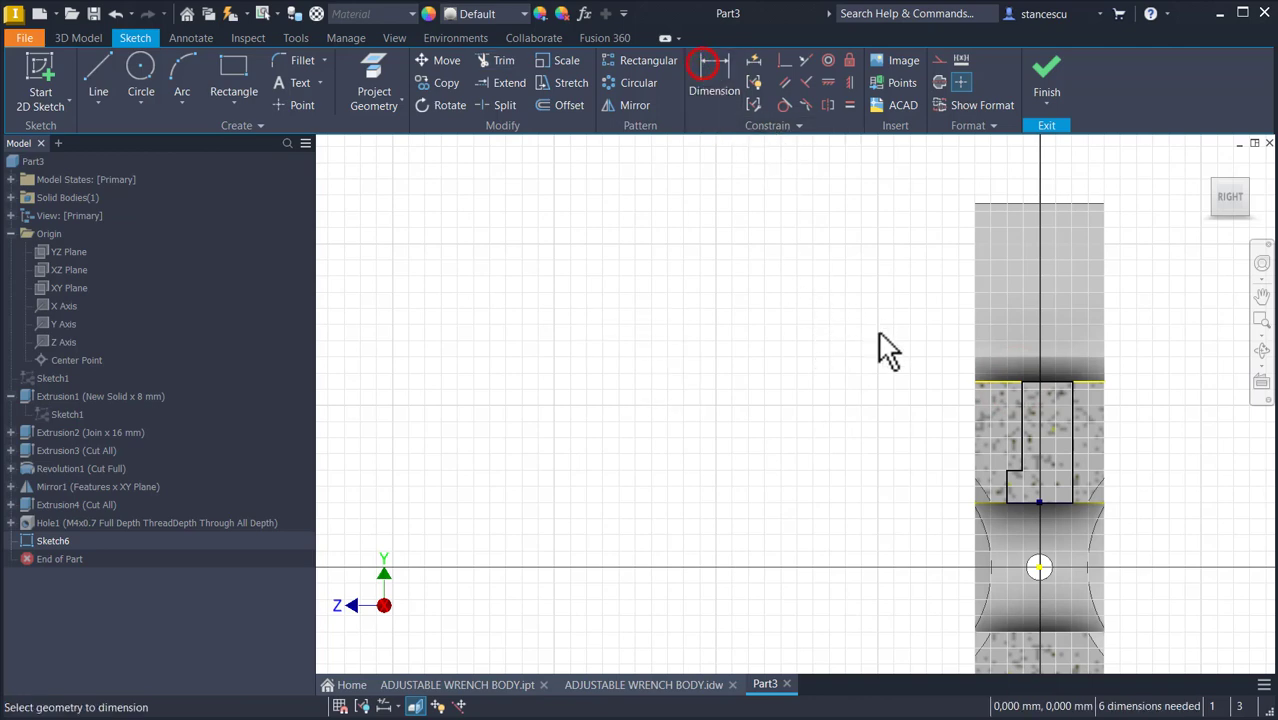
{"action": "left_click", "coordinate": [1002, 474]}
{"action": "left_click", "coordinate": [1070, 479]}
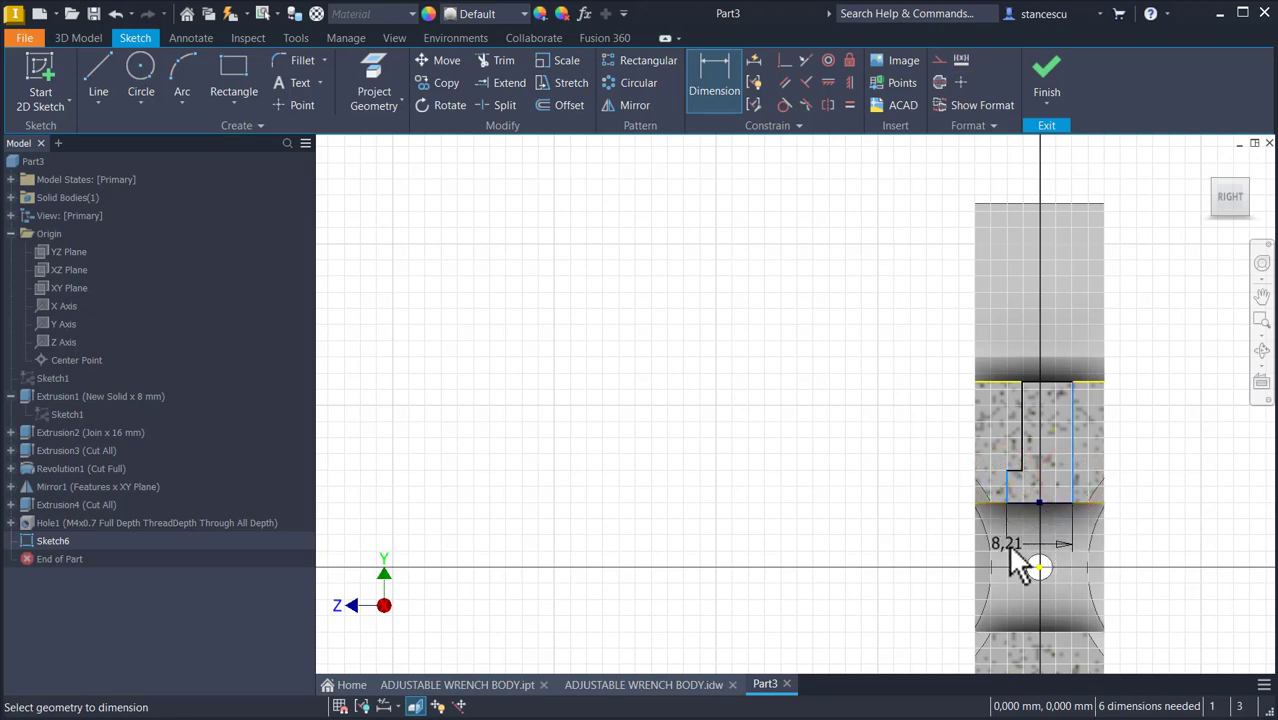
{"action": "left_click", "coordinate": [911, 541]}
{"action": "type", "text": "8"}
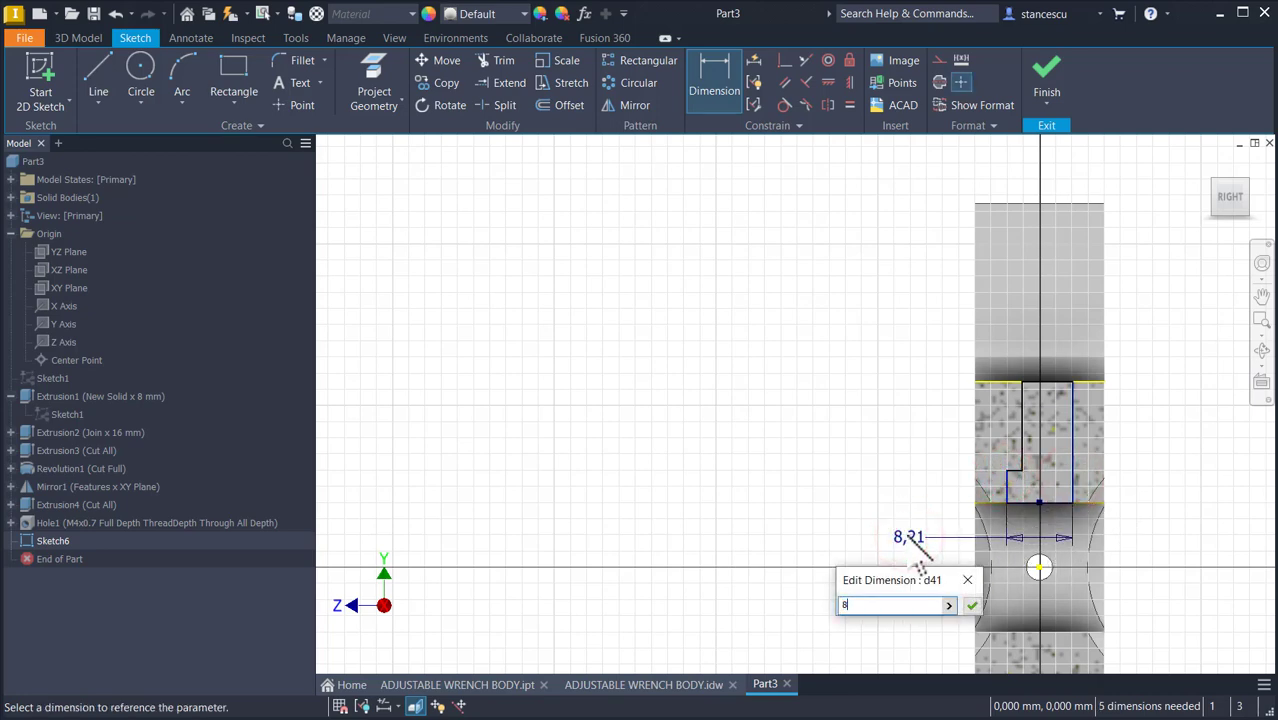
{"action": "key", "text": "Return"}
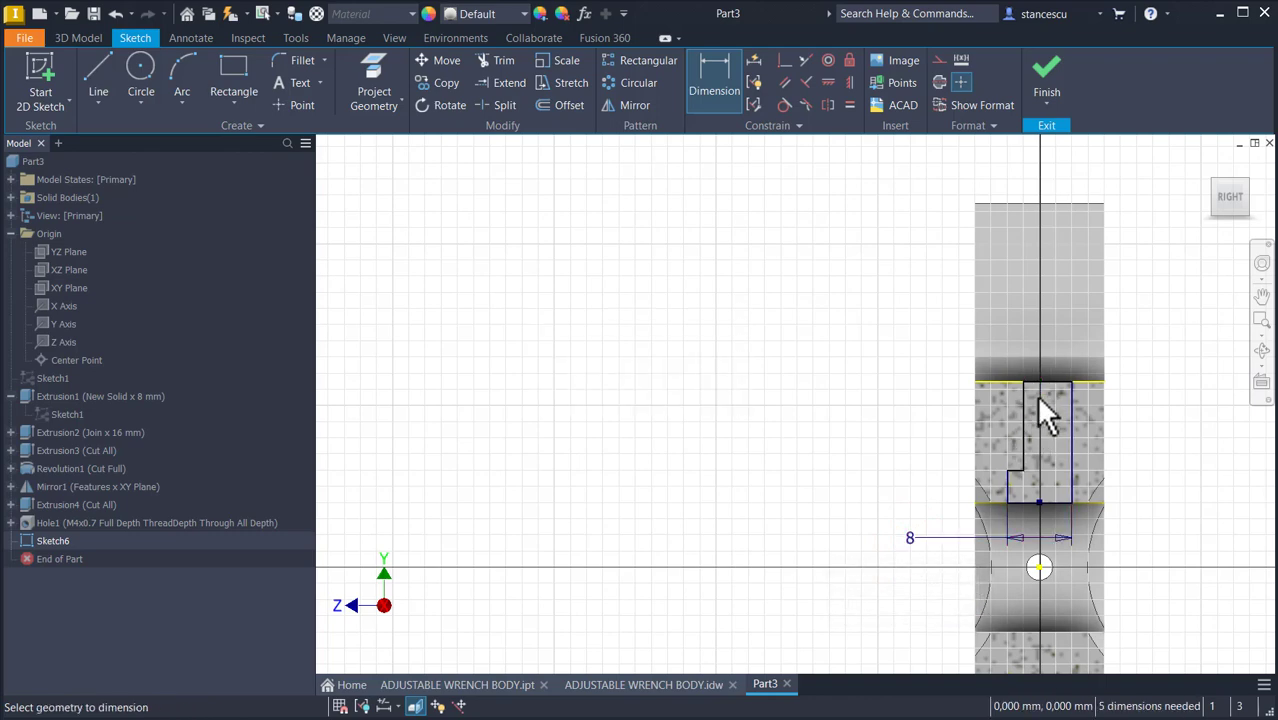
Step: Dimension the width of the profile's upper, narrower portion as 7 mm
{"action": "left_click", "coordinate": [1025, 405]}
{"action": "left_click", "coordinate": [1069, 404]}
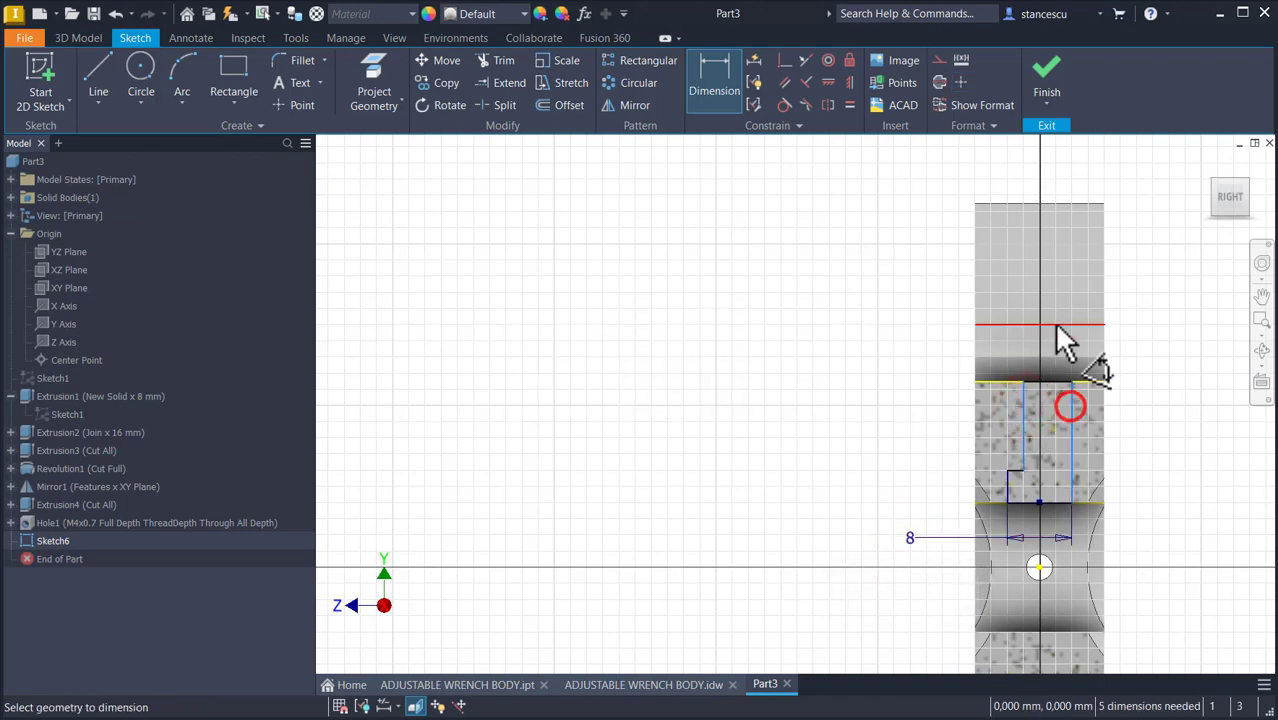
{"action": "left_click", "coordinate": [1066, 282]}
{"action": "type", "text": "7"}
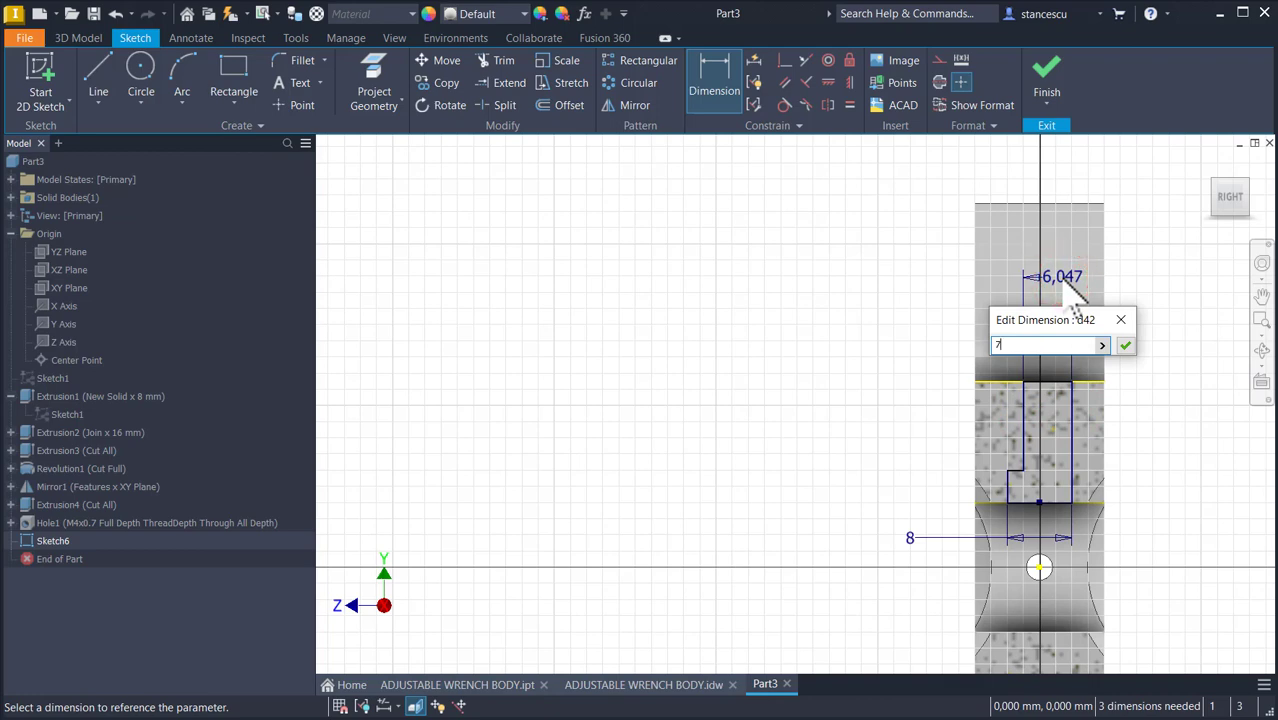
{"action": "key", "text": "Return"}
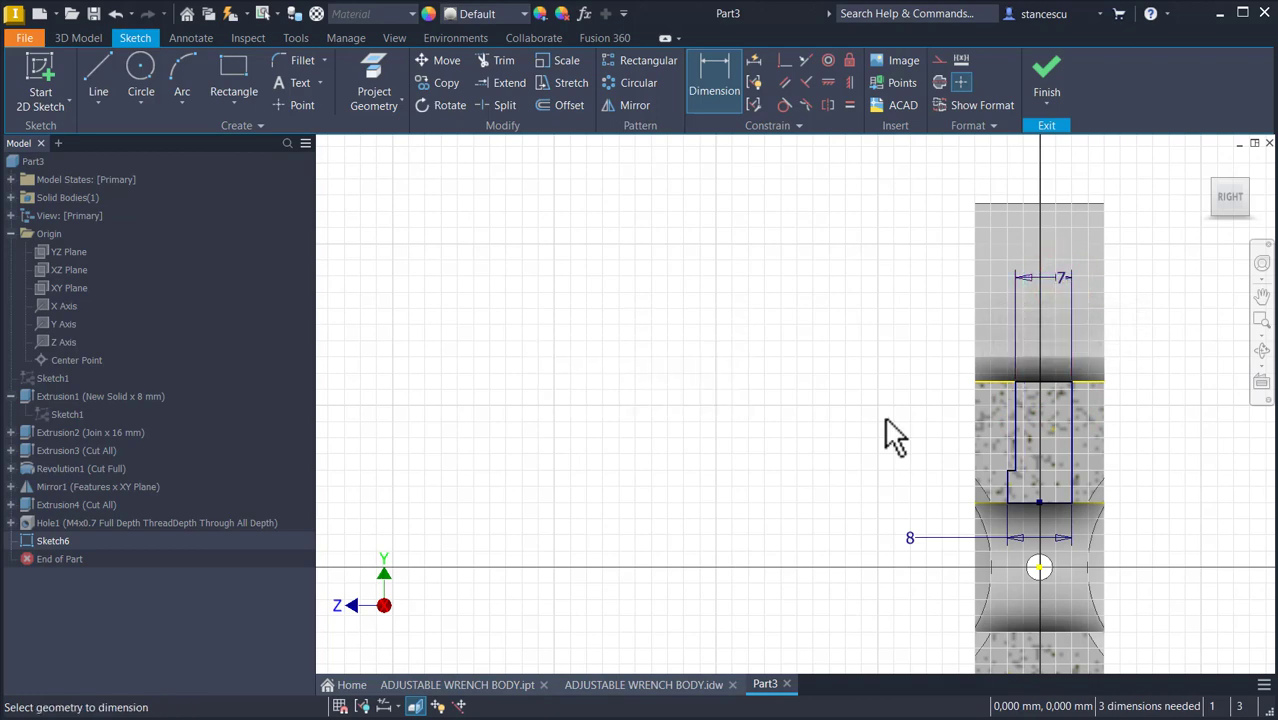
Step: Dimension the height of the profile's upper left side, above the step, as 8 mm
{"action": "left_click", "coordinate": [1015, 412]}
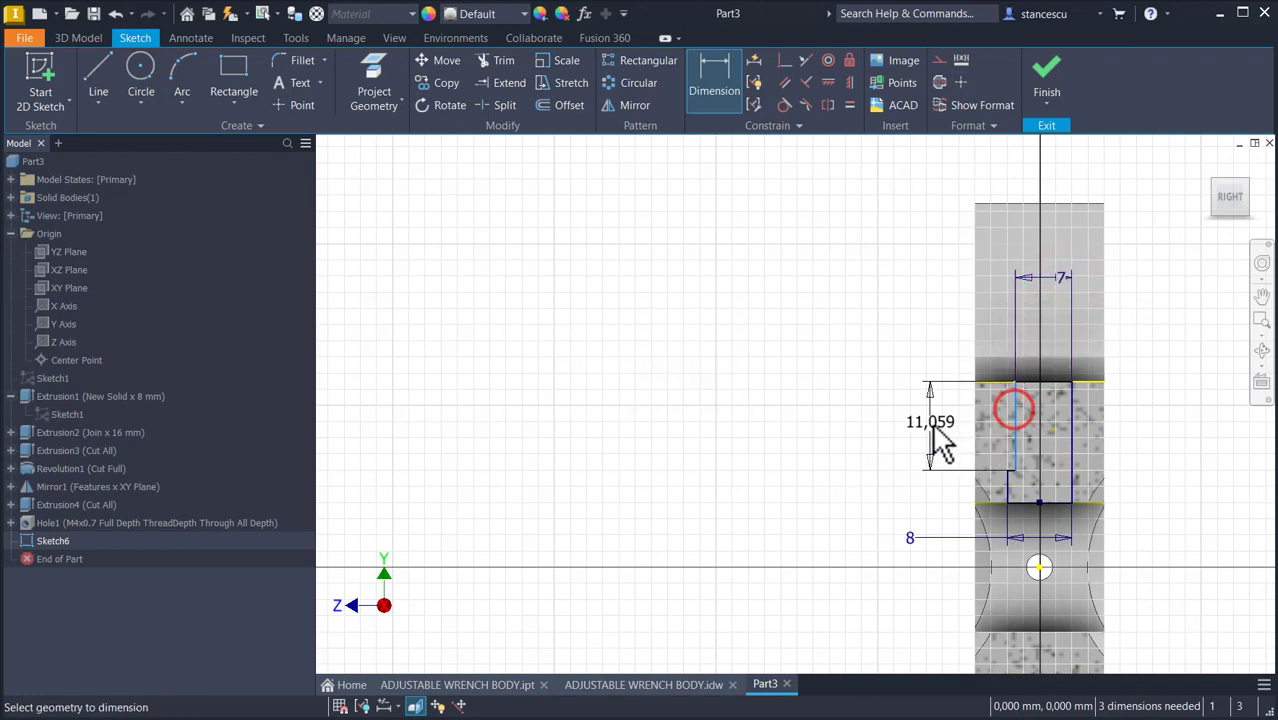
{"action": "left_click", "coordinate": [930, 421]}
{"action": "type", "text": "8"}
{"action": "key", "text": "Return"}
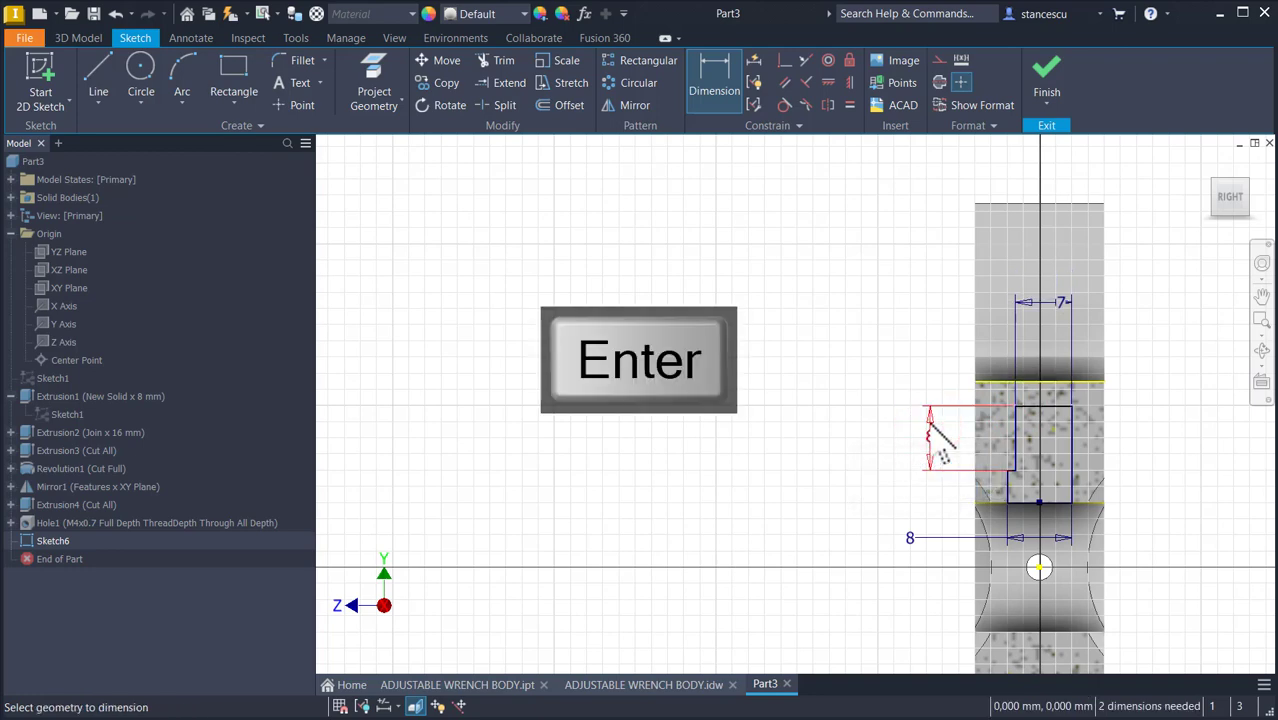
Step: Make the profile's top line collinear with the projected jaw edge
{"action": "left_click", "coordinate": [805, 61]}
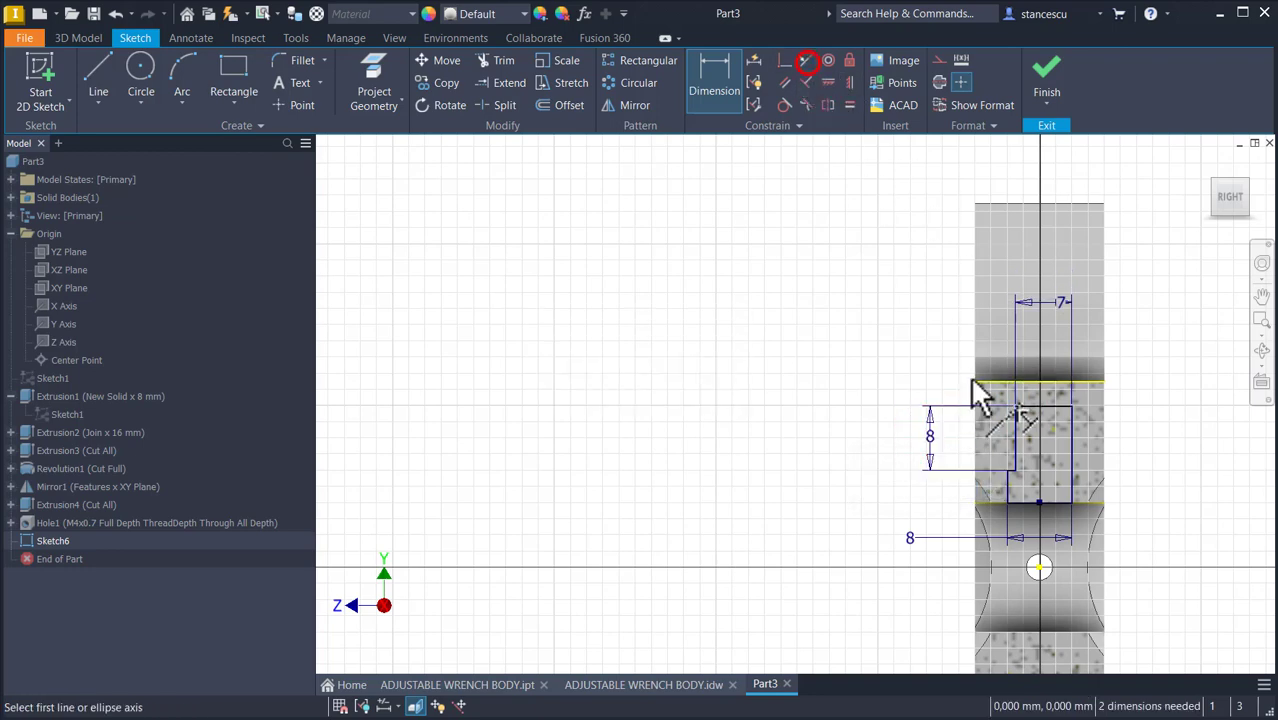
{"action": "left_click", "coordinate": [1030, 409]}
{"action": "left_click", "coordinate": [1057, 386]}
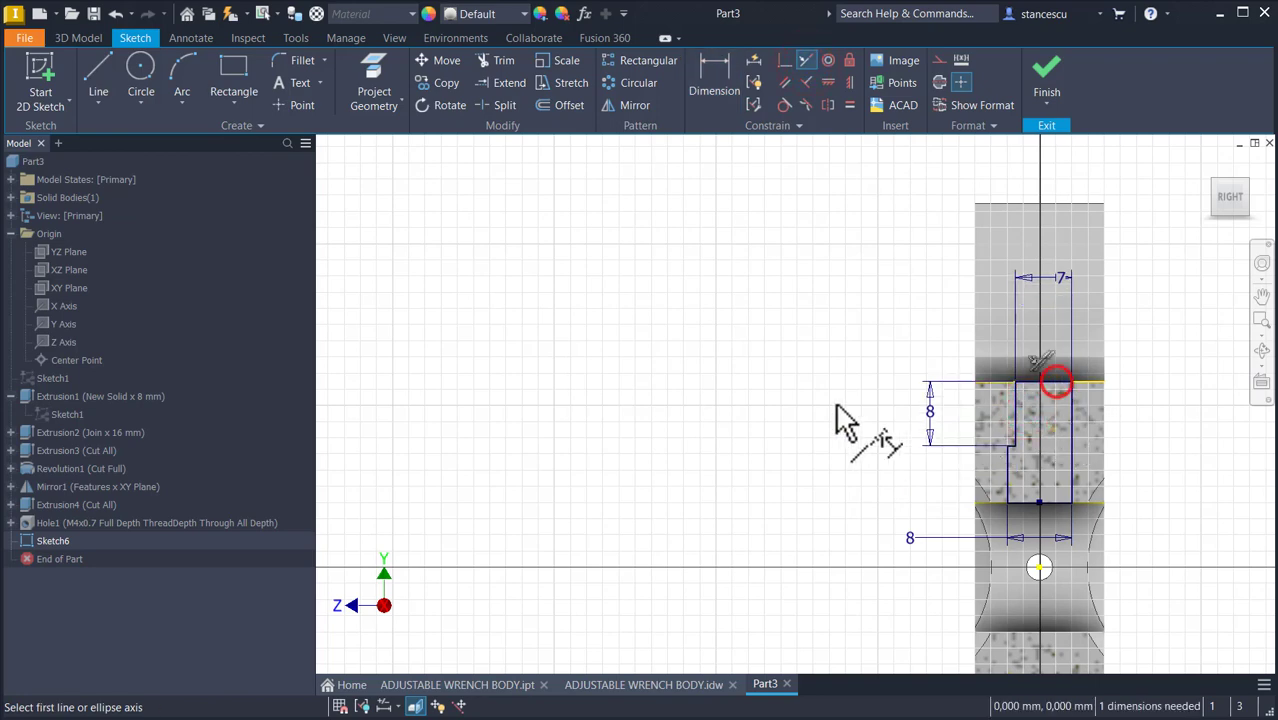
Step: Finish the sketch, extrude the stepped profile as a symmetric through-all cut in the head, and restore the home view
{"action": "left_click", "coordinate": [1047, 80]}
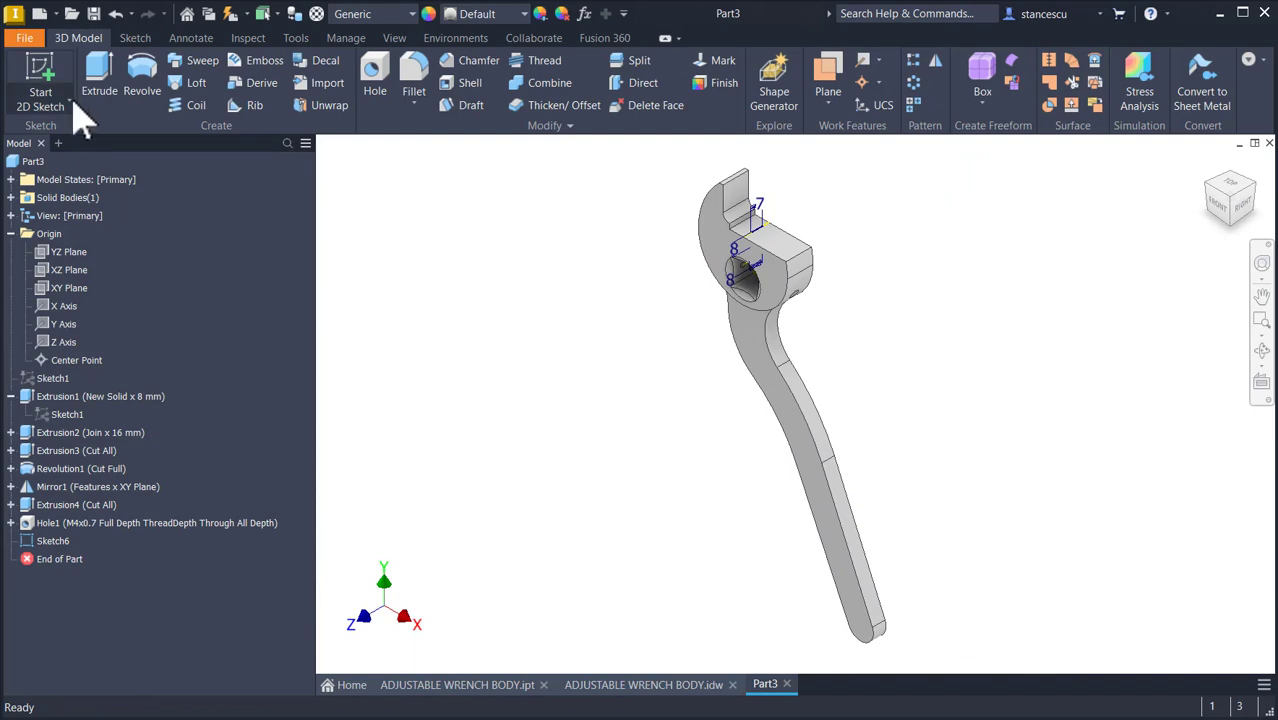
{"action": "left_click", "coordinate": [96, 82]}
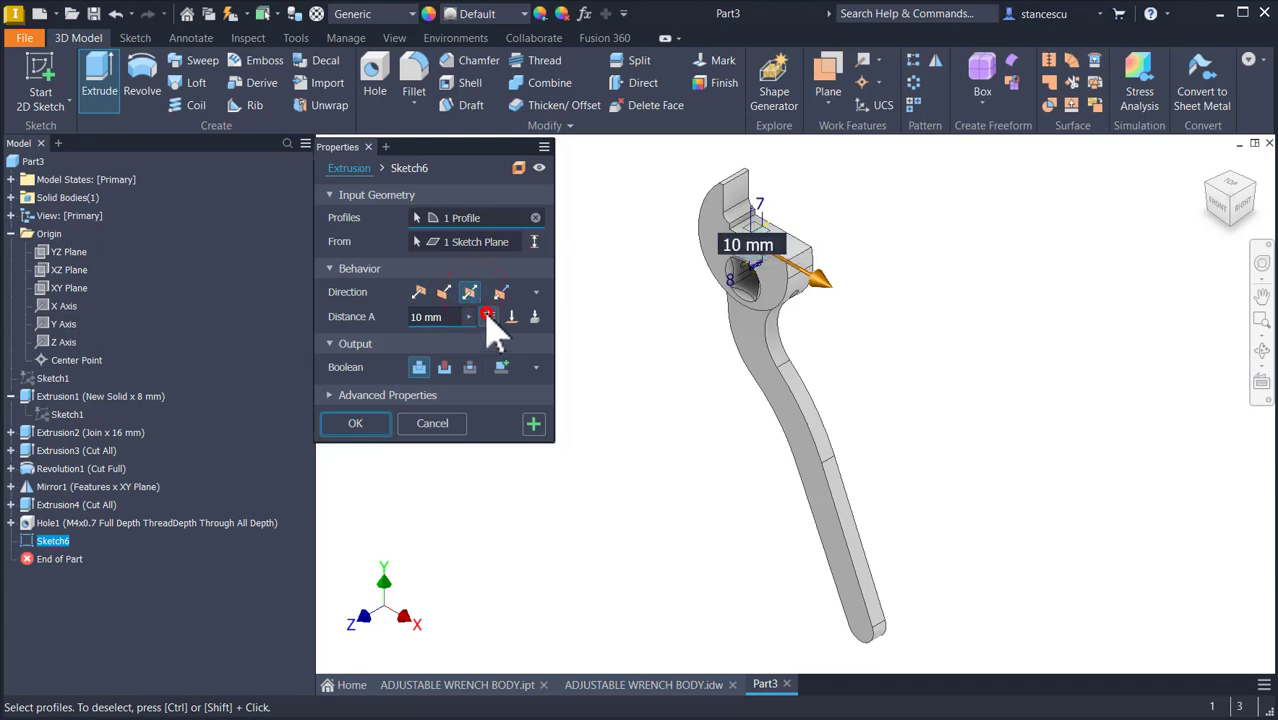
{"action": "left_click", "coordinate": [488, 316]}
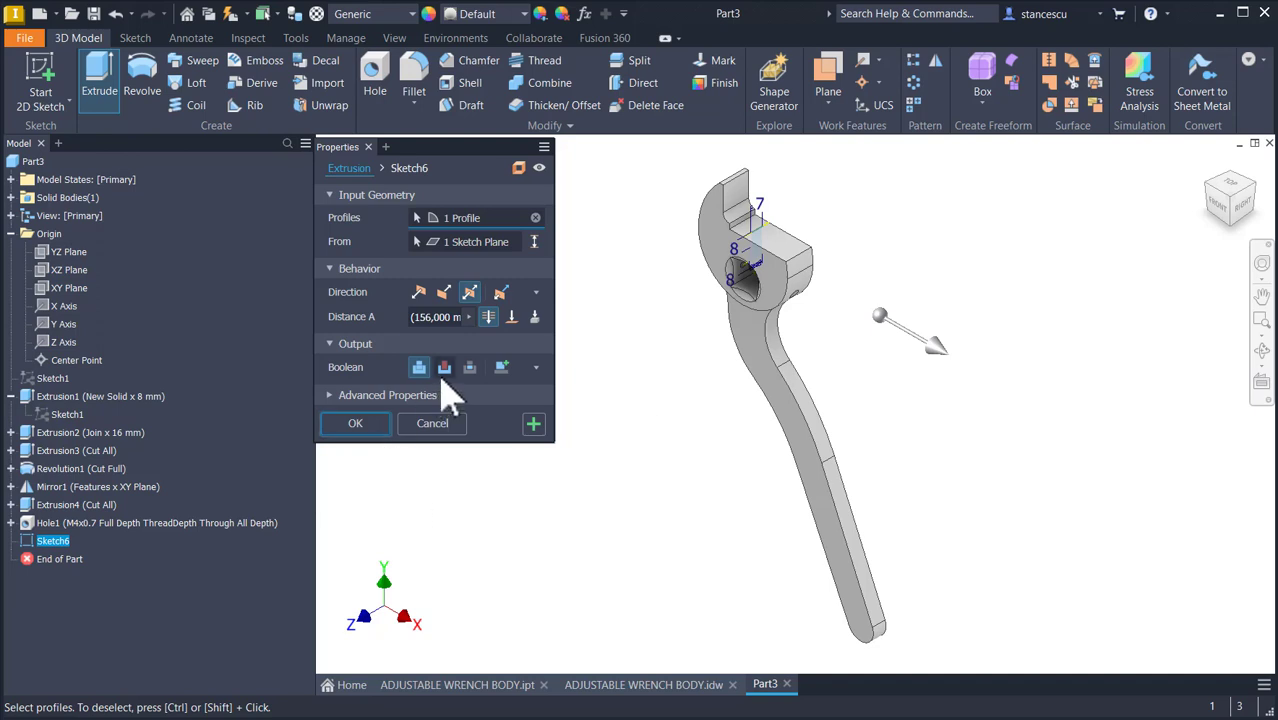
{"action": "left_click", "coordinate": [444, 368]}
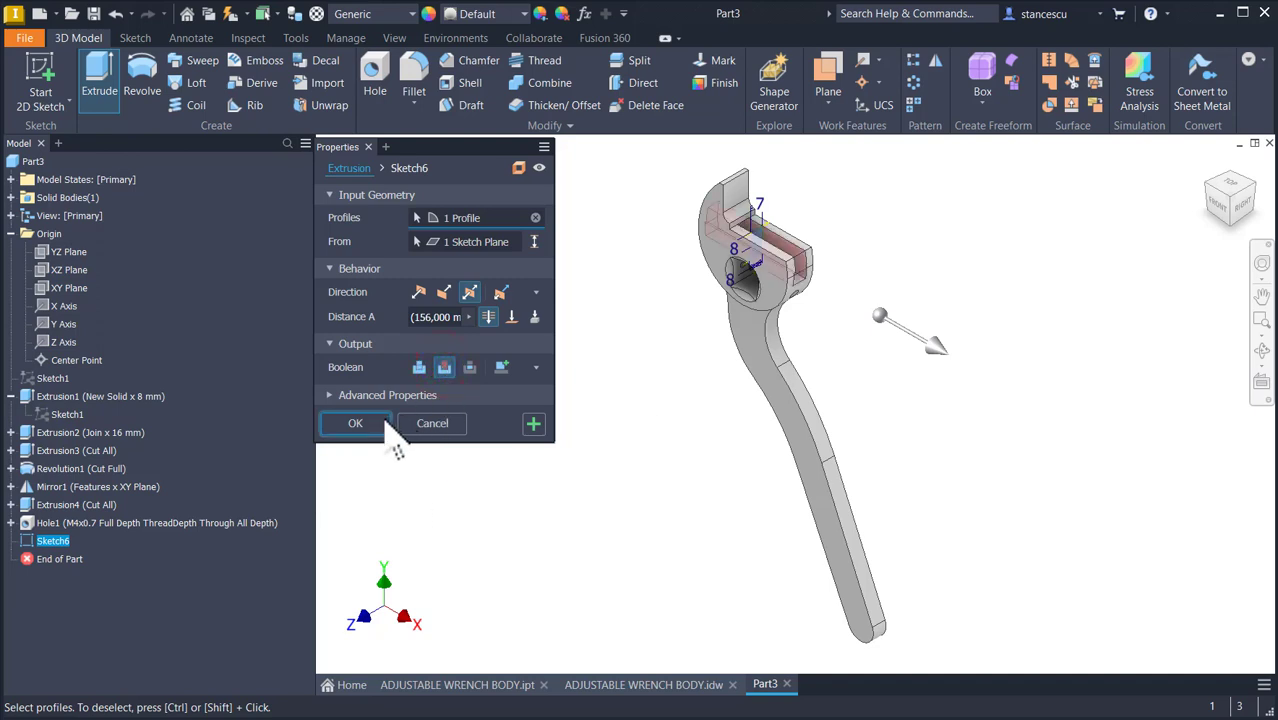
{"action": "left_click", "coordinate": [352, 425]}
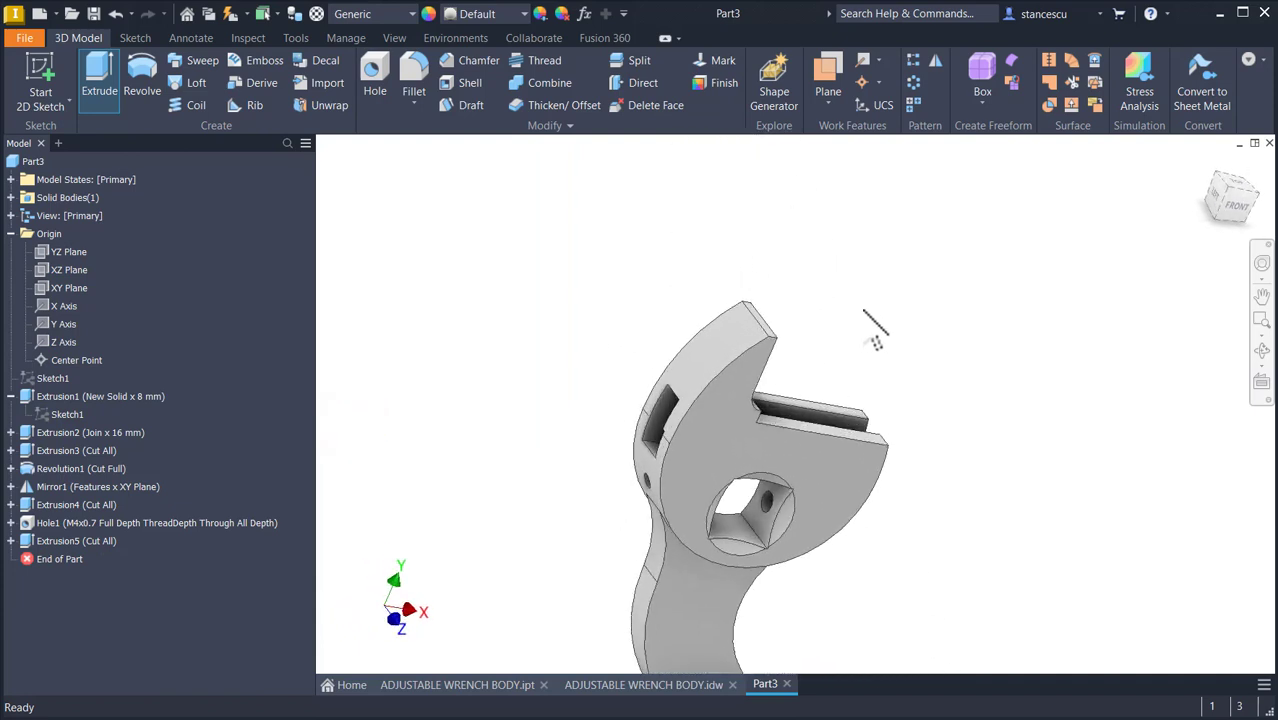
{"action": "key", "text": "F6"}
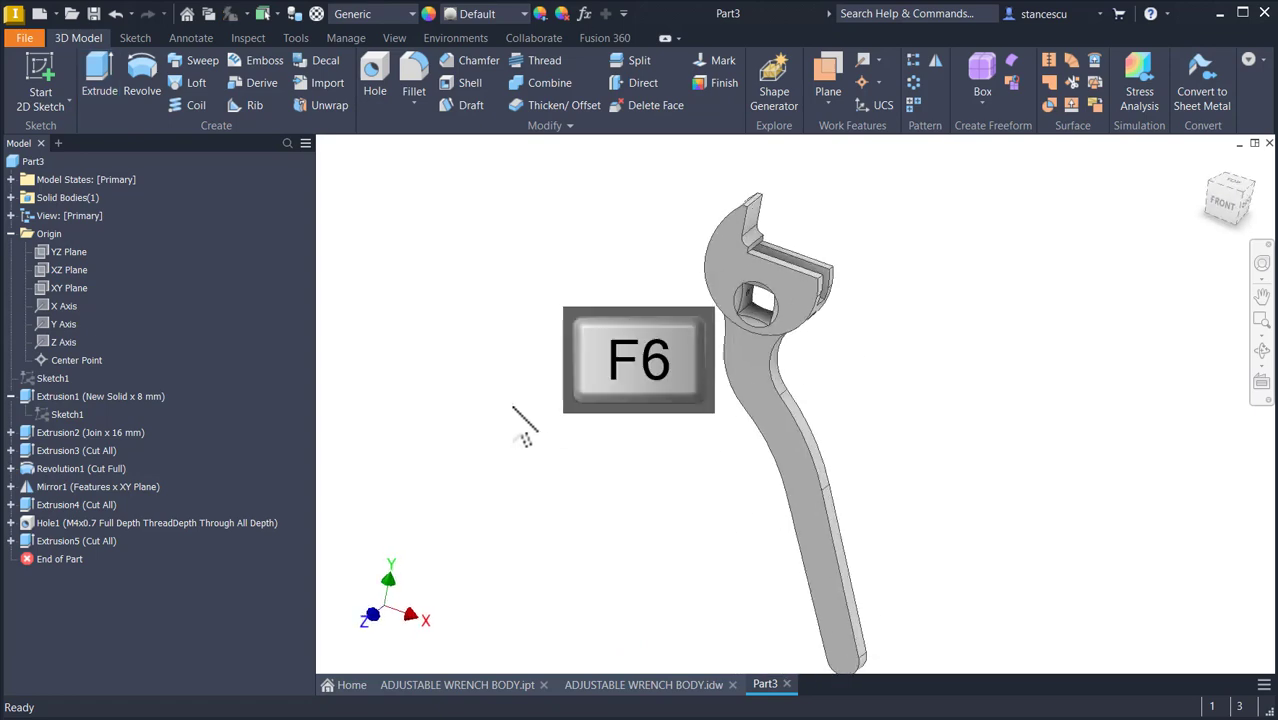
Step: Check the fillet radii in the drawing and fillet the handle's edges and its junctions with both sides of the head with 2 mm
{"action": "left_click", "coordinate": [612, 688]}
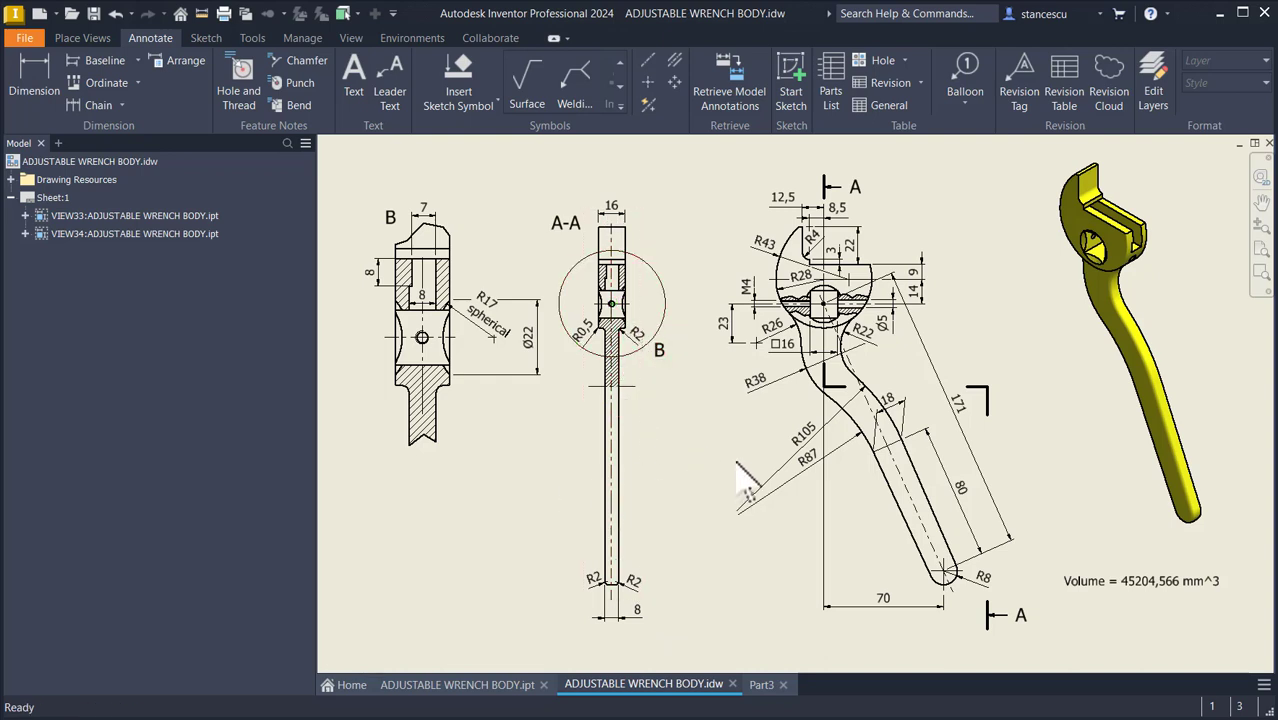
{"action": "scroll", "coordinate": [733, 355], "scroll_direction": "up", "scroll_amount": 3}
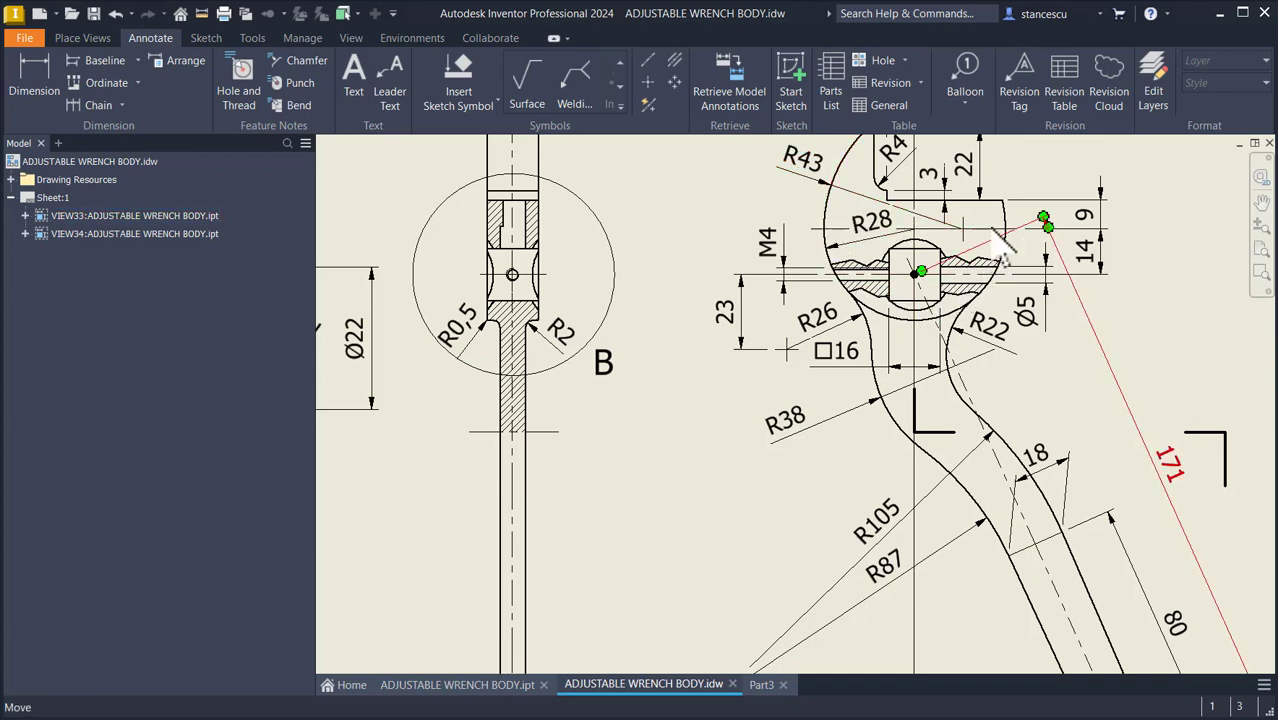
{"action": "key", "text": "Num_Lock"}
{"action": "key", "text": "Home"}
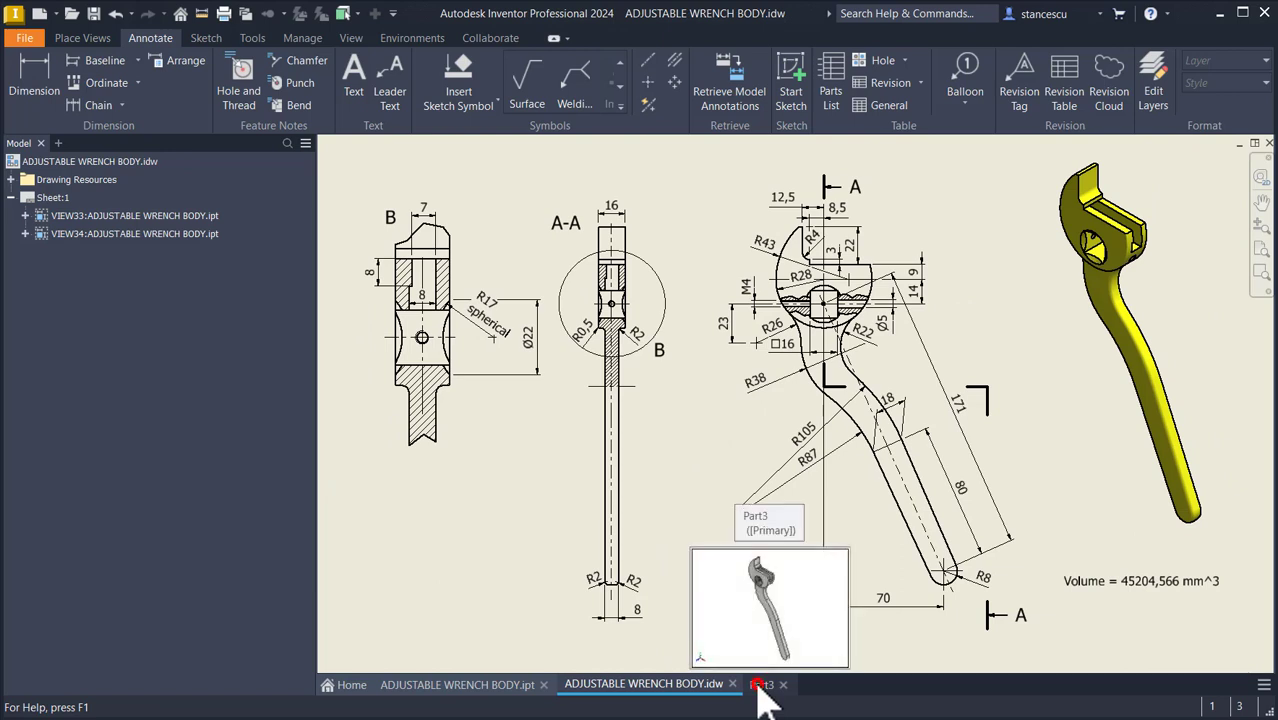
{"action": "left_click", "coordinate": [758, 685]}
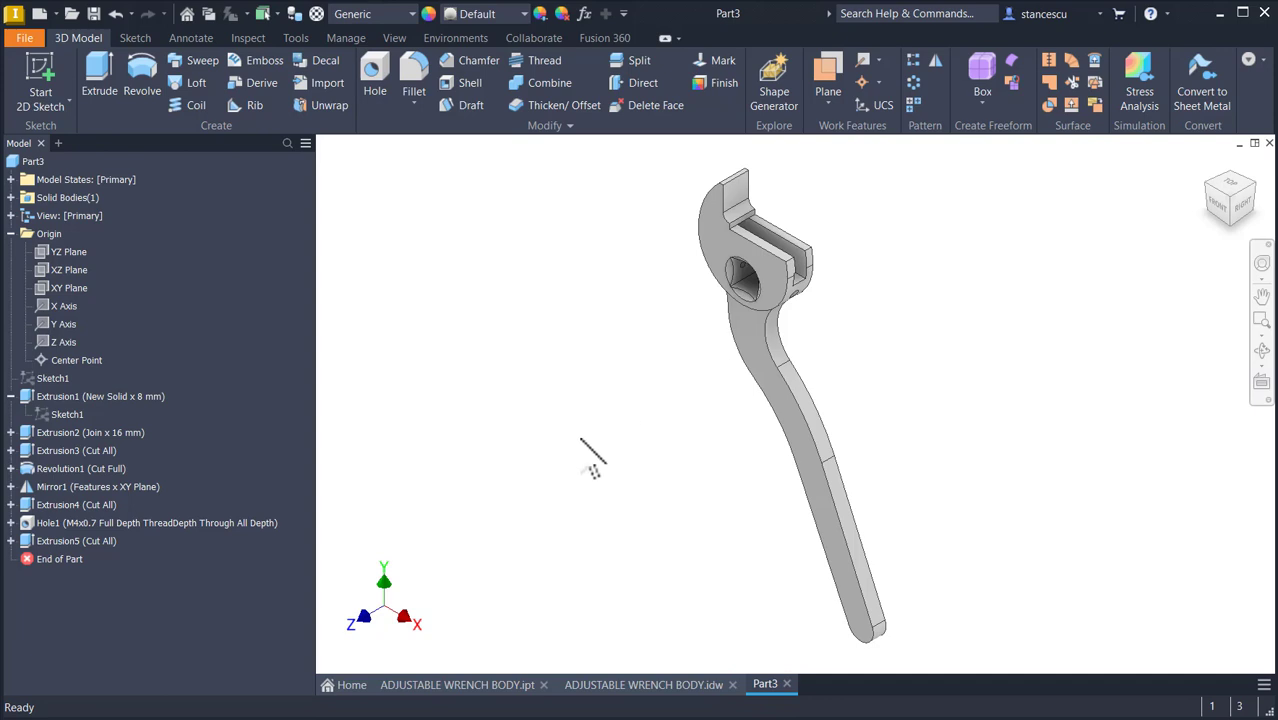
{"action": "left_click", "coordinate": [800, 411]}
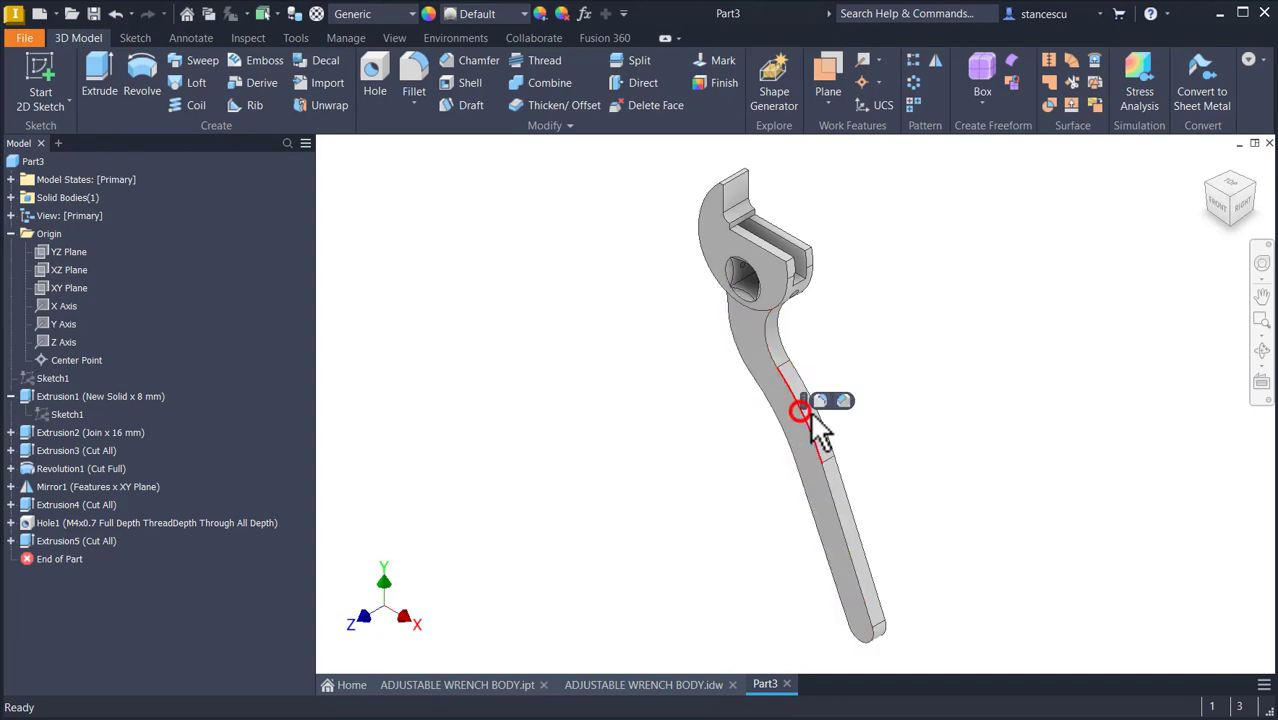
{"action": "left_click", "coordinate": [820, 400]}
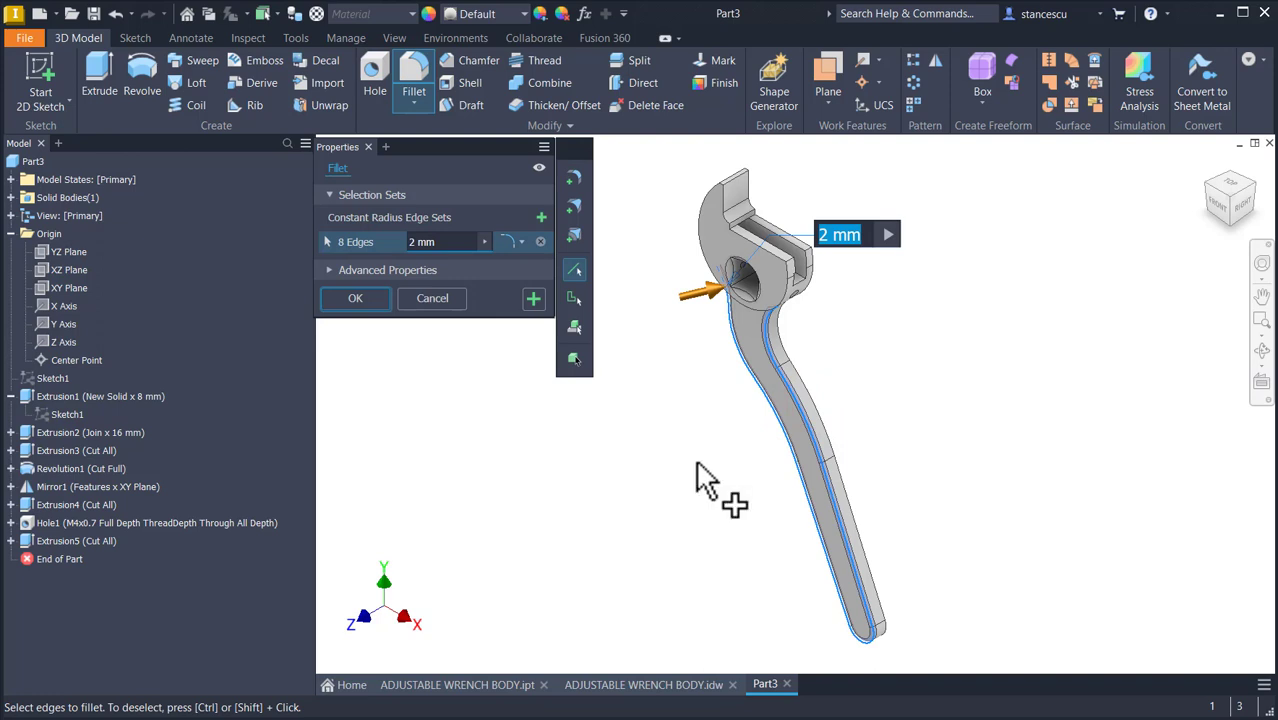
{"action": "left_click", "coordinate": [822, 418]}
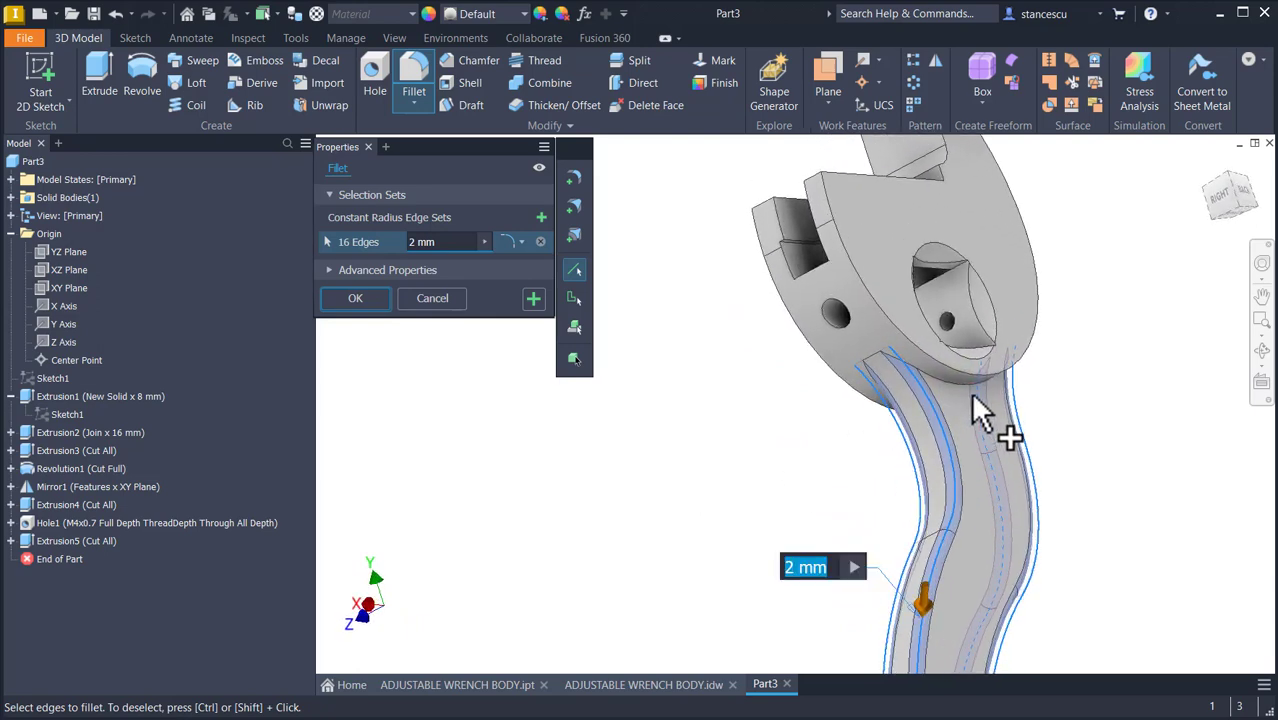
{"action": "left_click", "coordinate": [971, 390]}
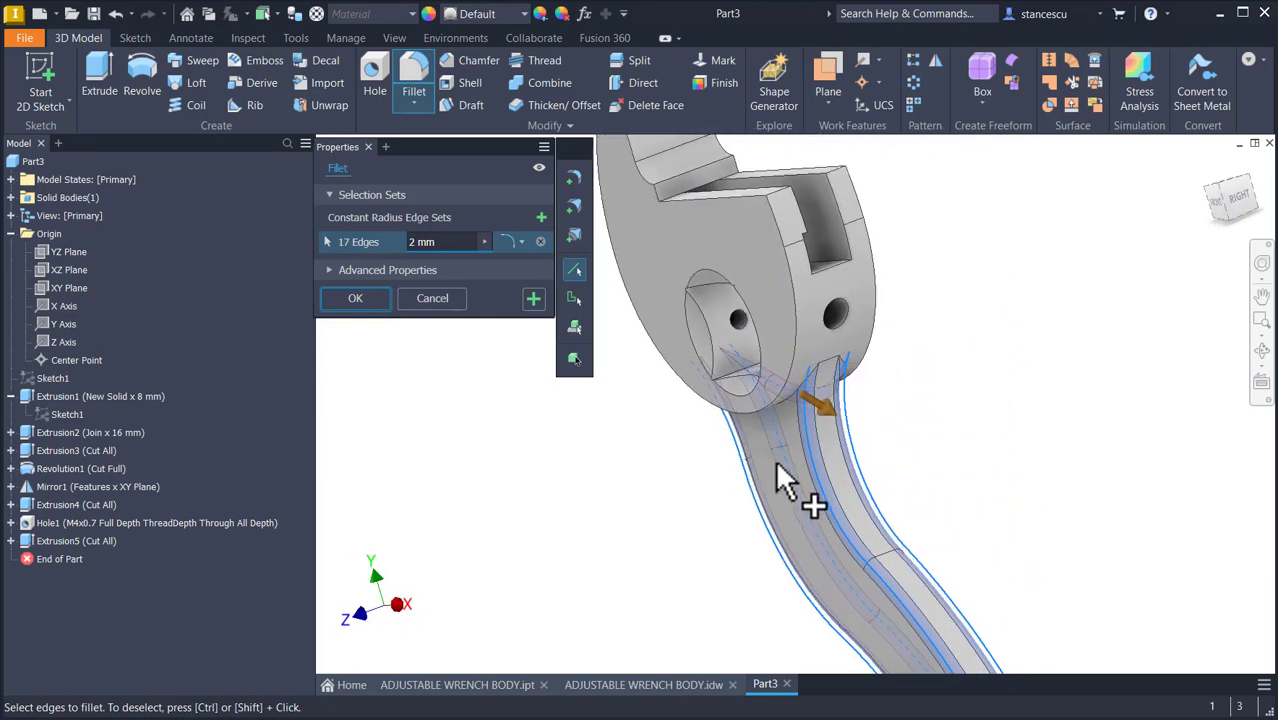
{"action": "left_click", "coordinate": [791, 508]}
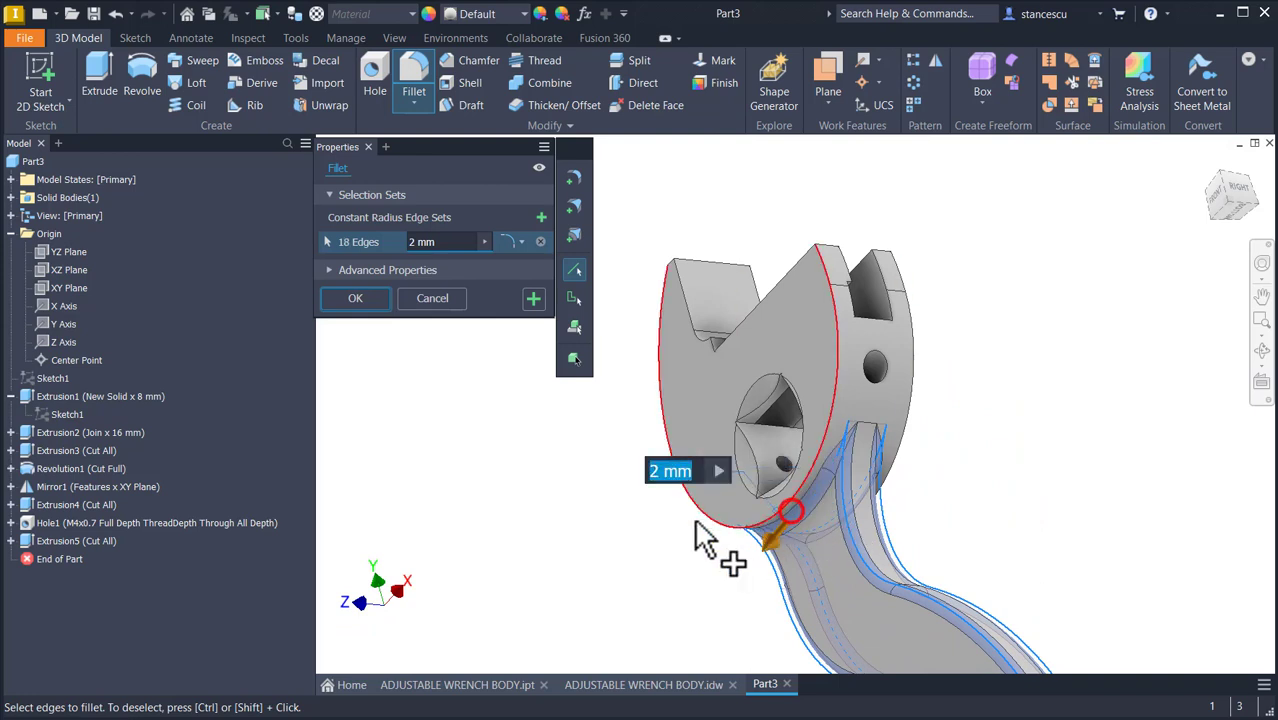
{"action": "left_click", "coordinate": [533, 298]}
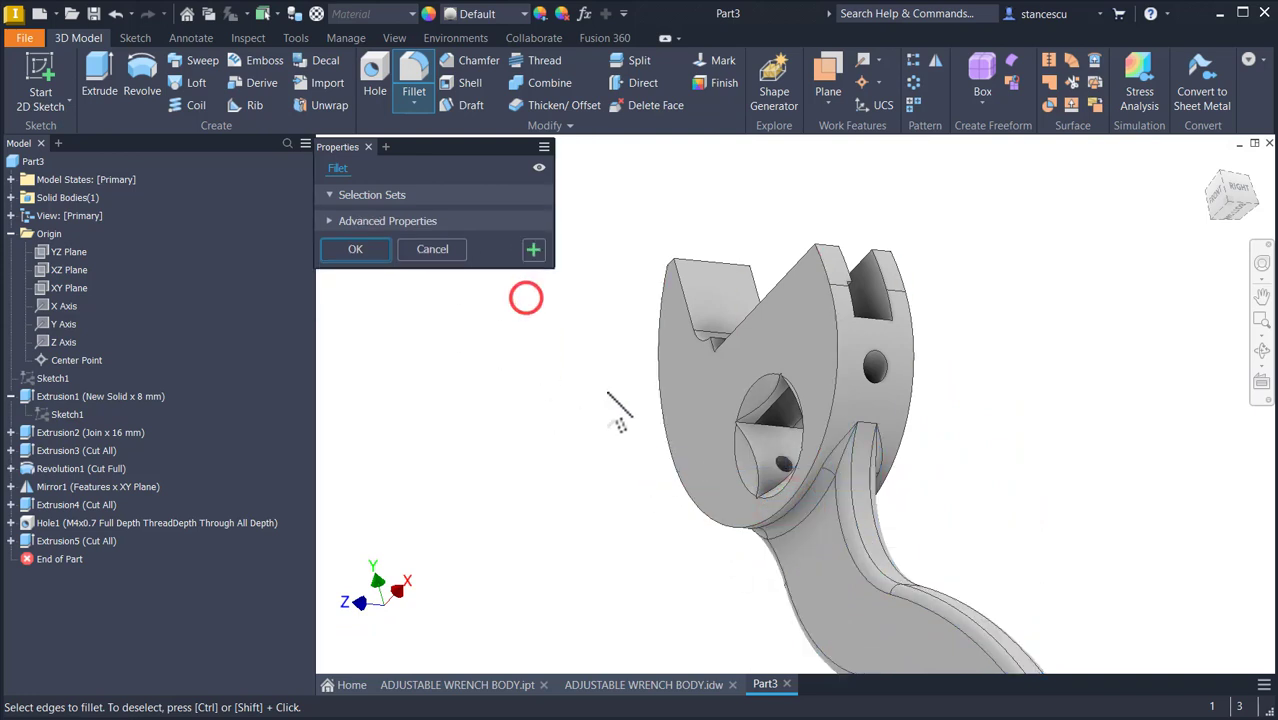
Step: Fillet the curved outer edges on both faces of the head with a 0,5 mm radius
{"action": "left_click", "coordinate": [836, 396]}
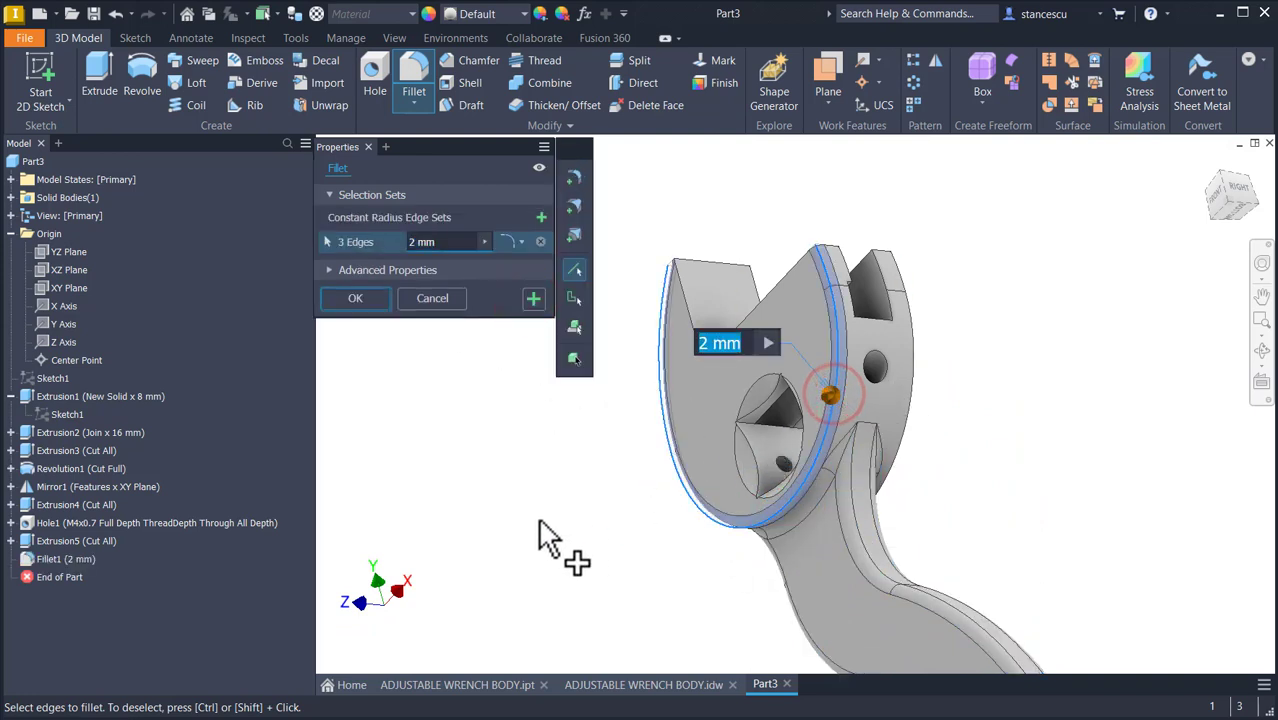
{"action": "type", "text": ",5"}
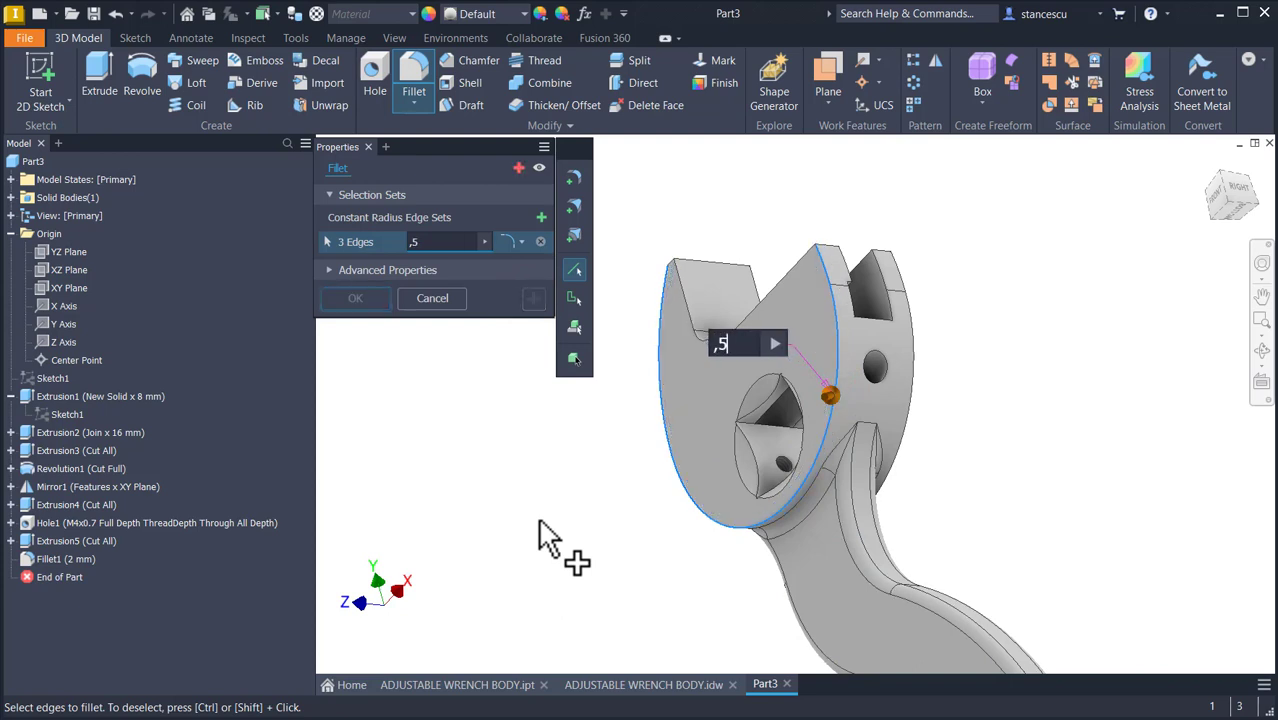
{"action": "middle_click_drag", "start_coordinate": [969, 376], "coordinate": [918, 398], "text": "shift"}
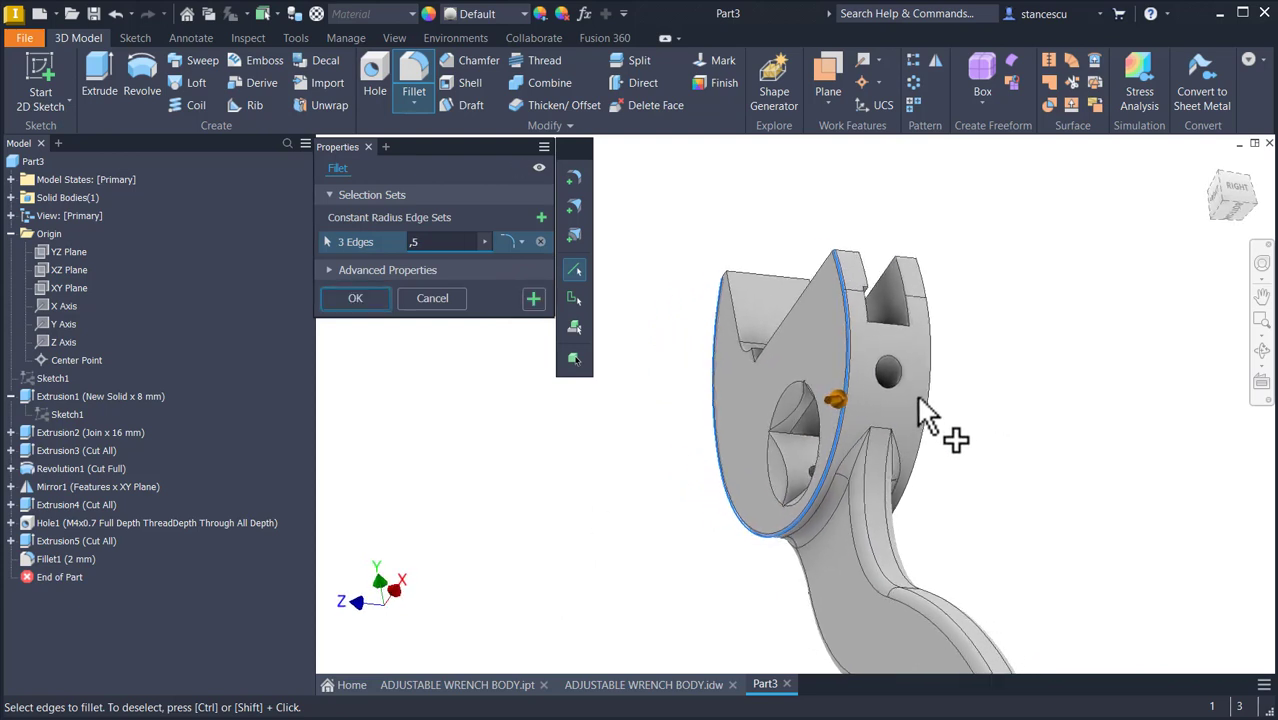
{"action": "left_click", "coordinate": [933, 400]}
{"action": "middle_click_drag", "start_coordinate": [1019, 388], "coordinate": [542, 414], "text": "shift"}
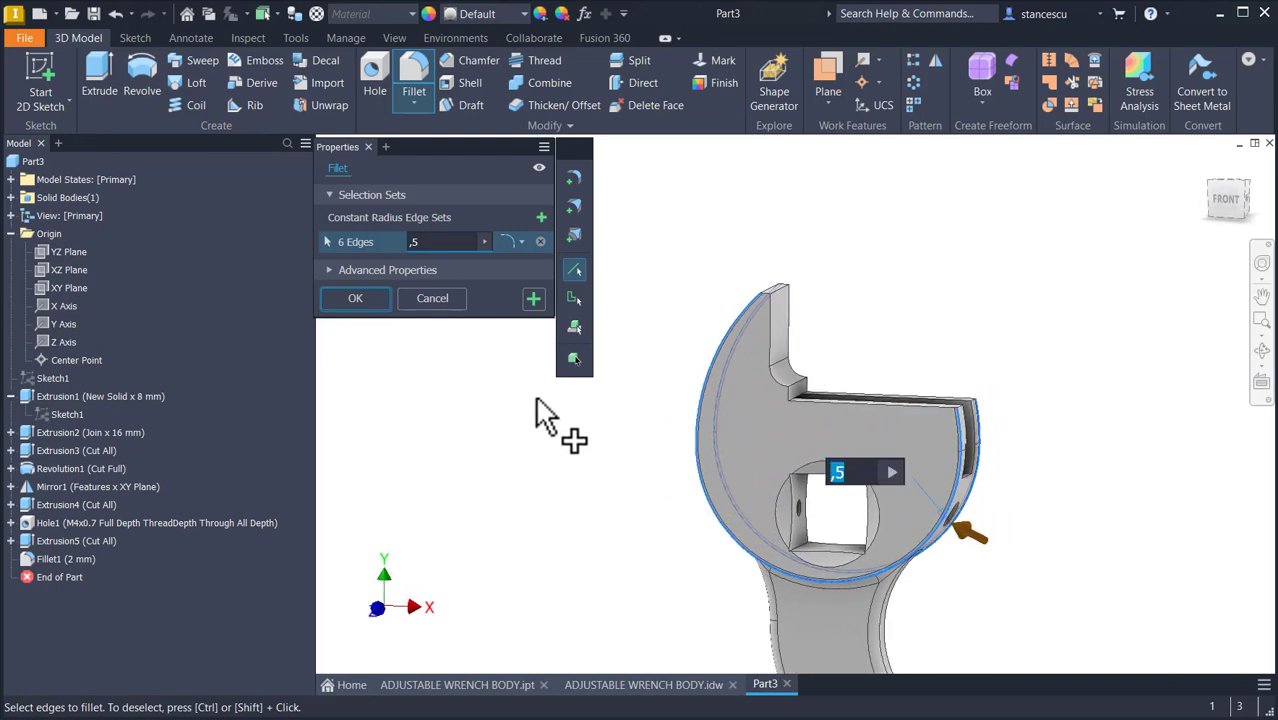
{"action": "left_click", "coordinate": [355, 299]}
{"action": "key", "text": "F6"}
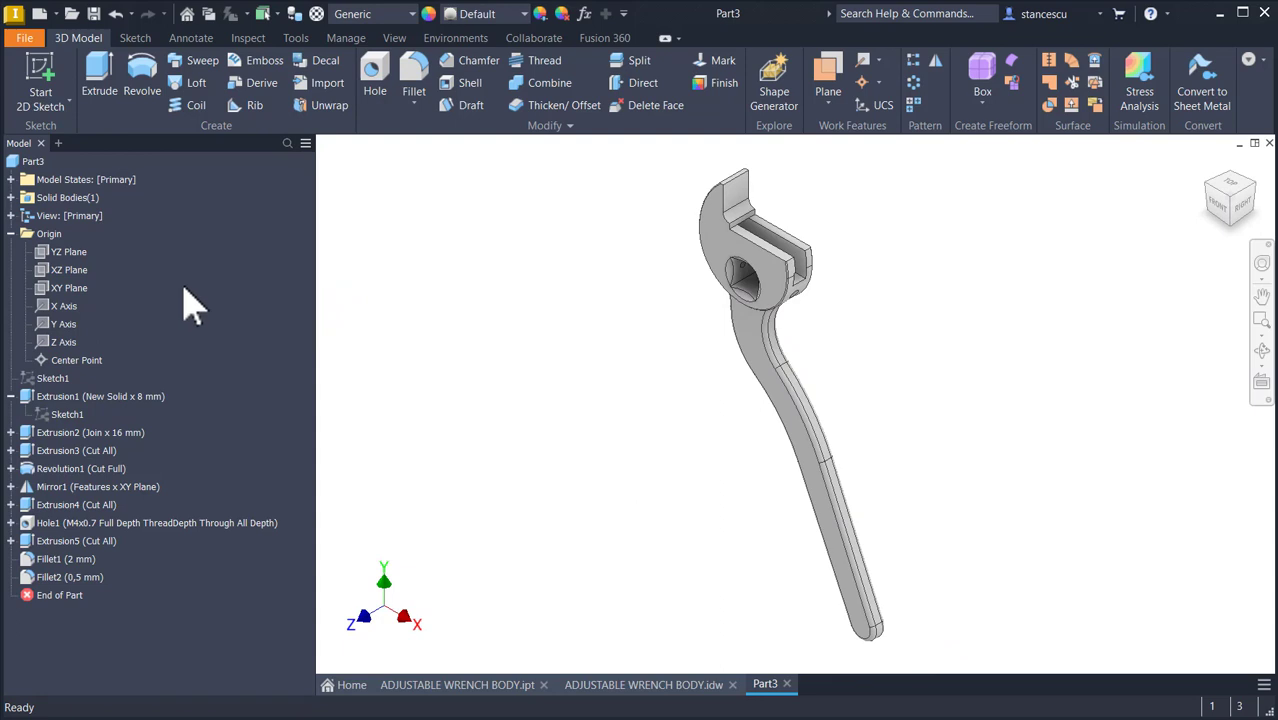
Step: Update the physical iProperties of Part3 and copy its volume value
{"action": "left_click", "coordinate": [10, 233]}
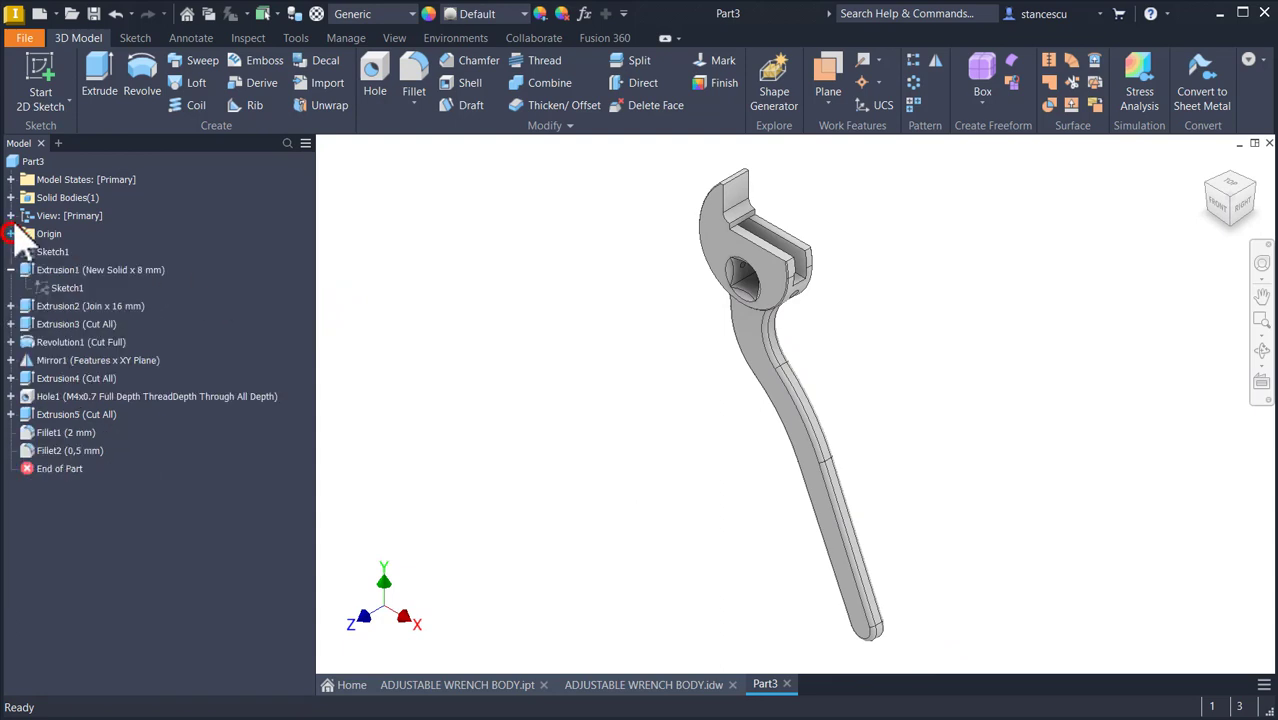
{"action": "left_click", "coordinate": [20, 162]}
{"action": "right_click", "coordinate": [19, 163]}
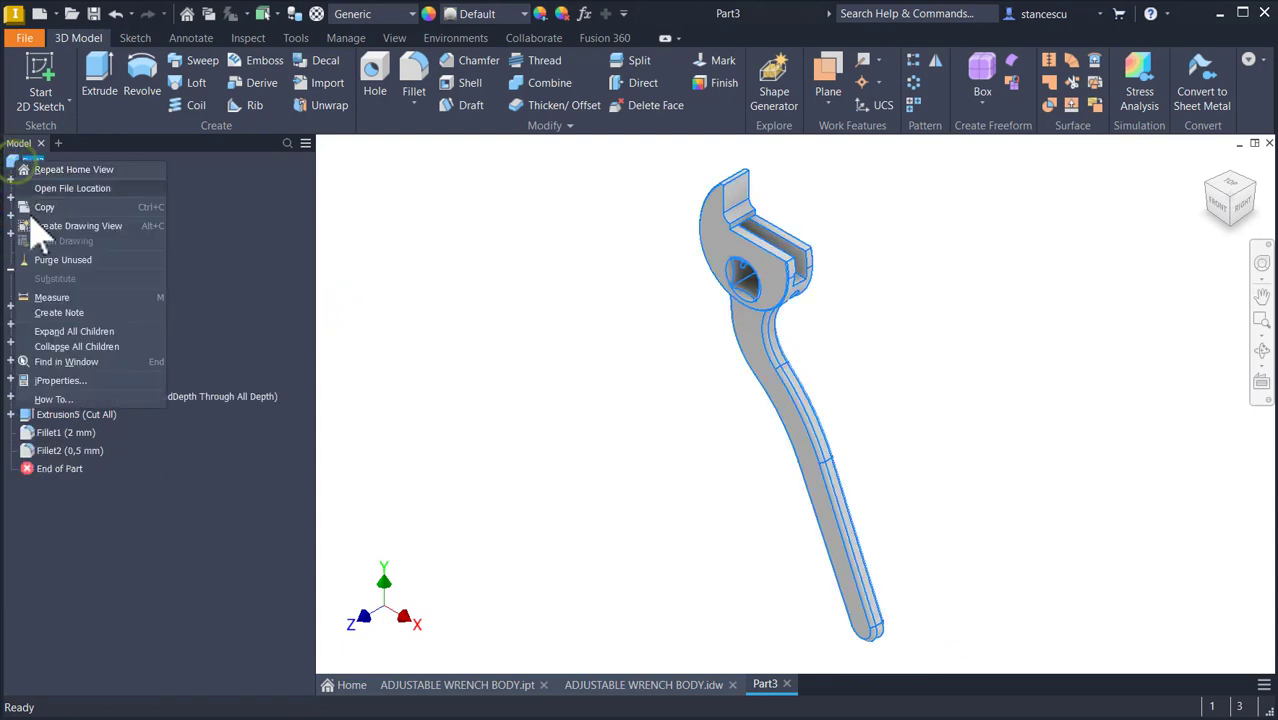
{"action": "left_click", "coordinate": [60, 380]}
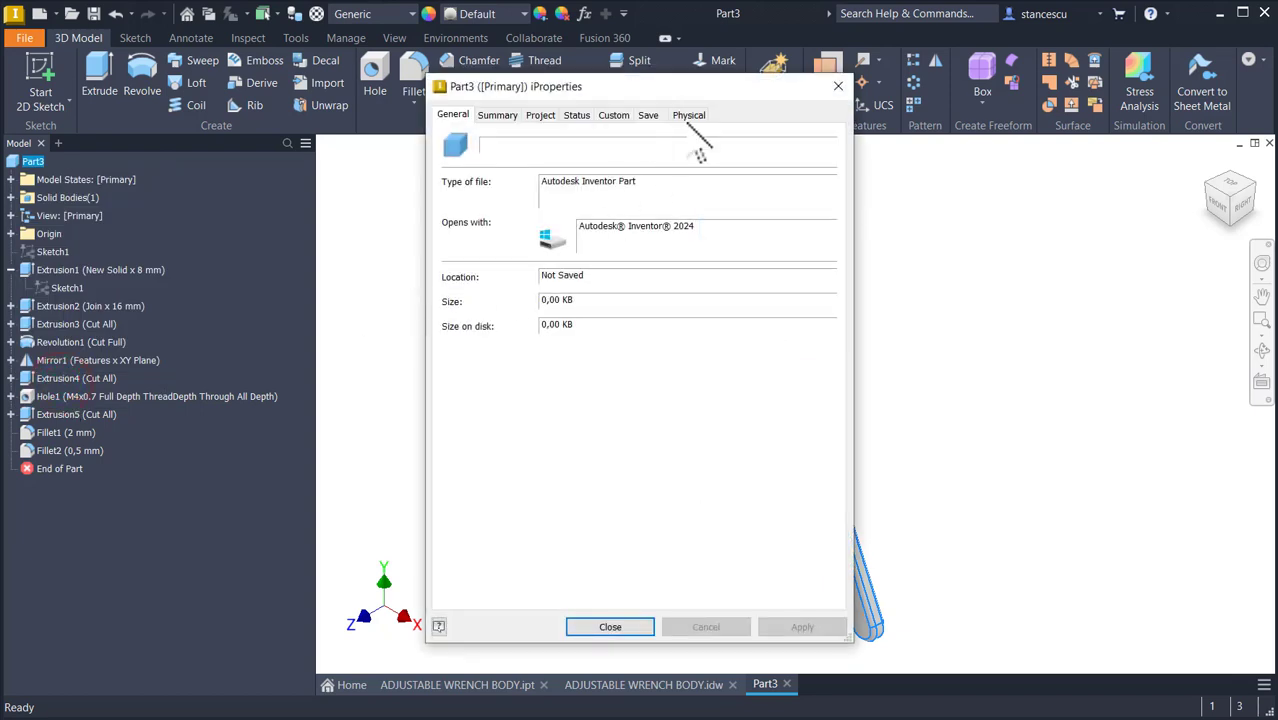
{"action": "left_click", "coordinate": [689, 115]}
{"action": "left_click", "coordinate": [772, 153]}
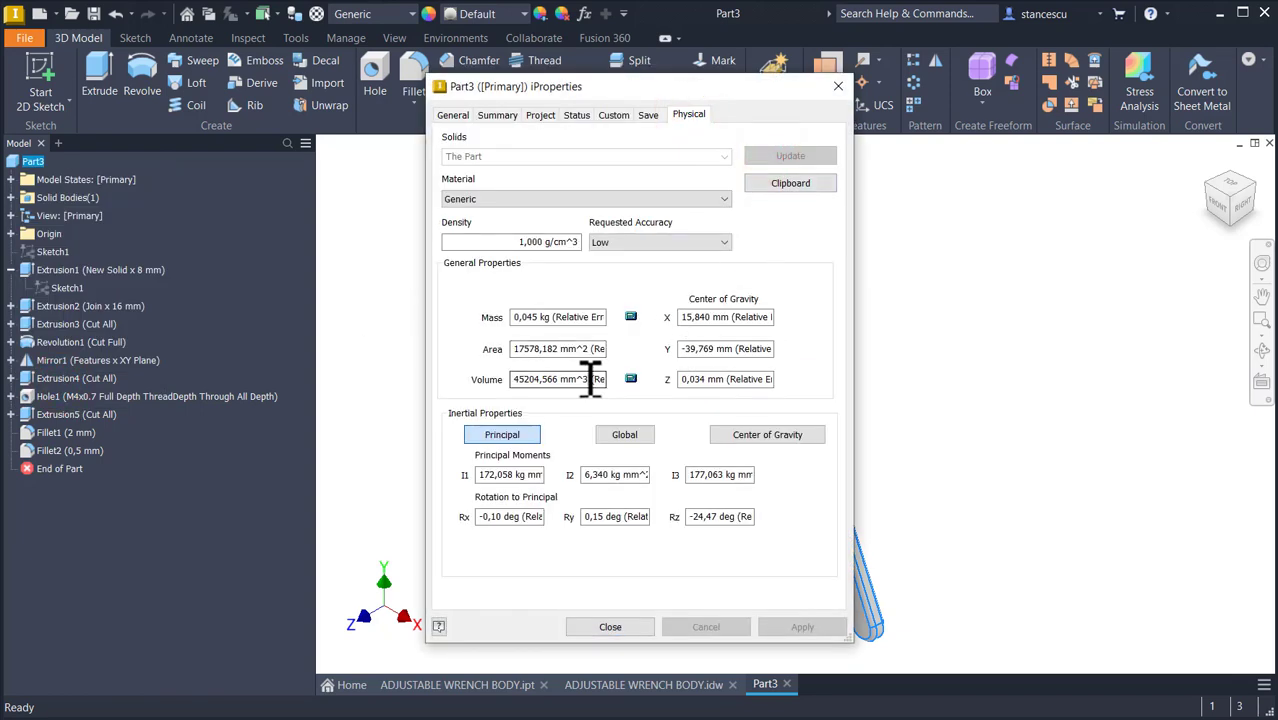
{"action": "left_click_drag", "start_coordinate": [590, 378], "coordinate": [448, 374]}
{"action": "key", "text": "ctrl+c"}
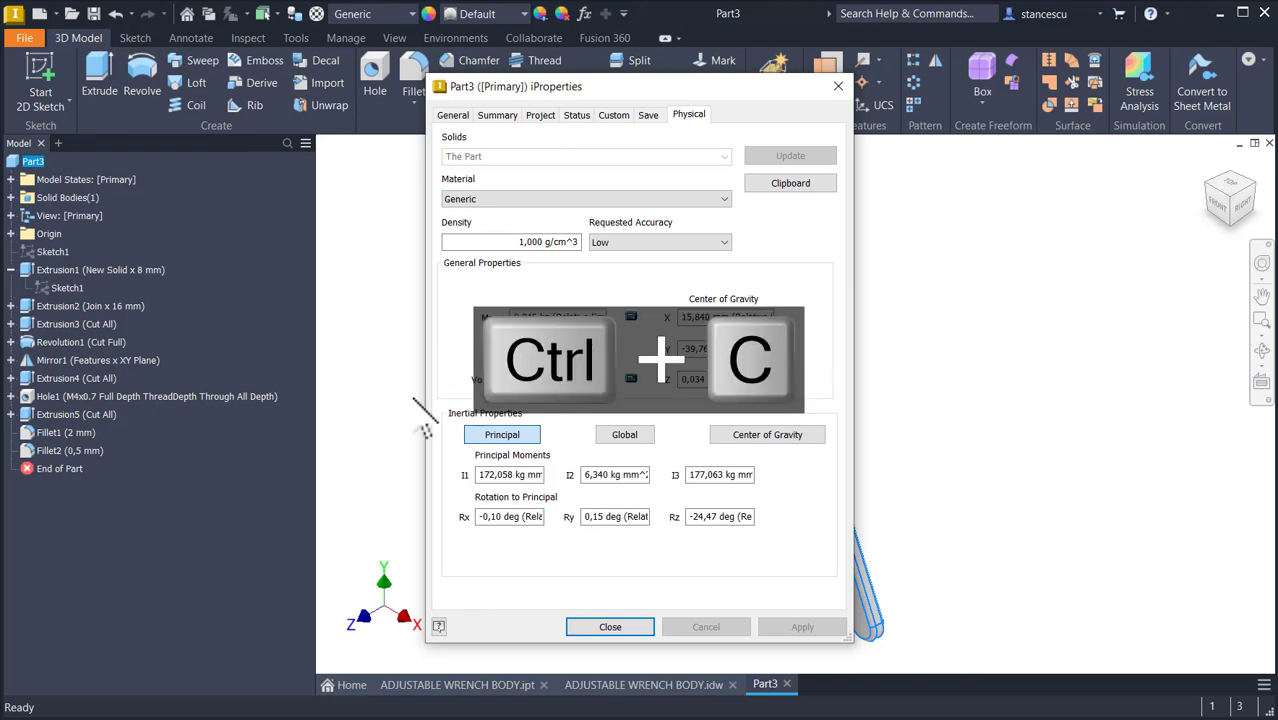
{"action": "left_click", "coordinate": [580, 626]}
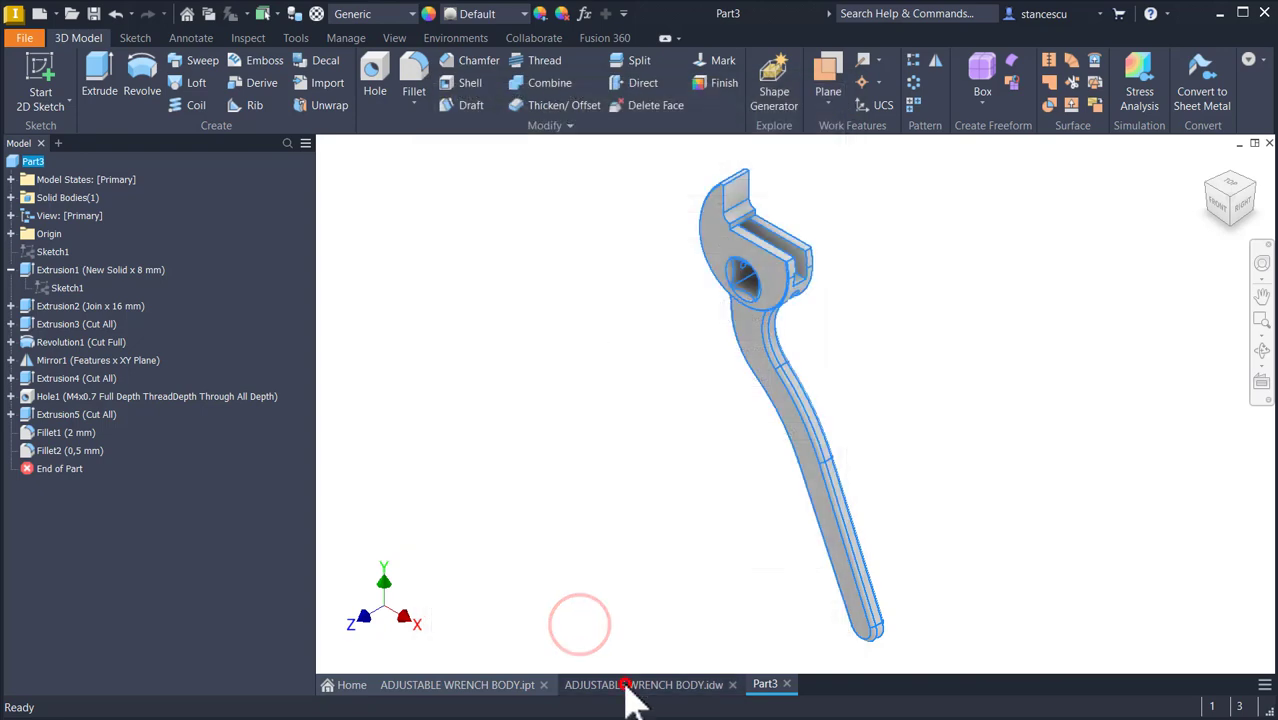
Step: Compare the part's volume with the drawing by pasting it below the existing volume note, and discard the text edit
{"action": "left_click", "coordinate": [624, 684]}
{"action": "left_click_drag", "start_coordinate": [1150, 466], "coordinate": [1170, 586]}
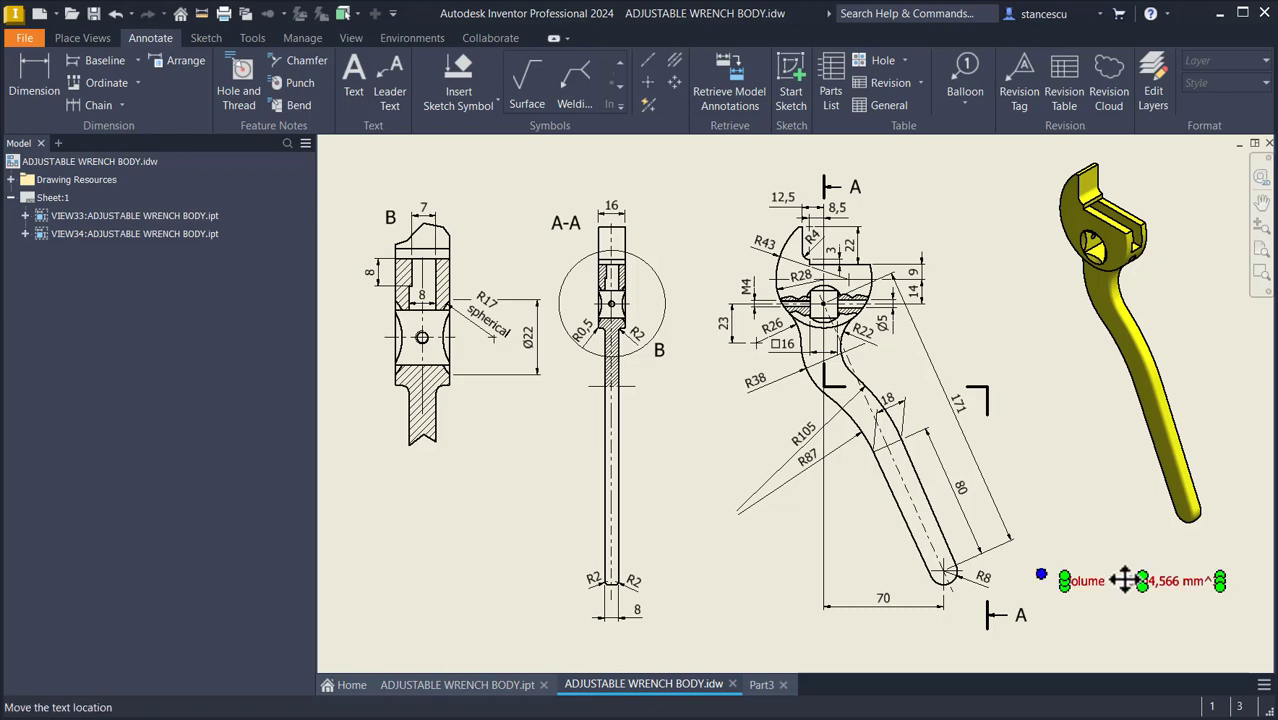
{"action": "double_click", "coordinate": [1115, 580]}
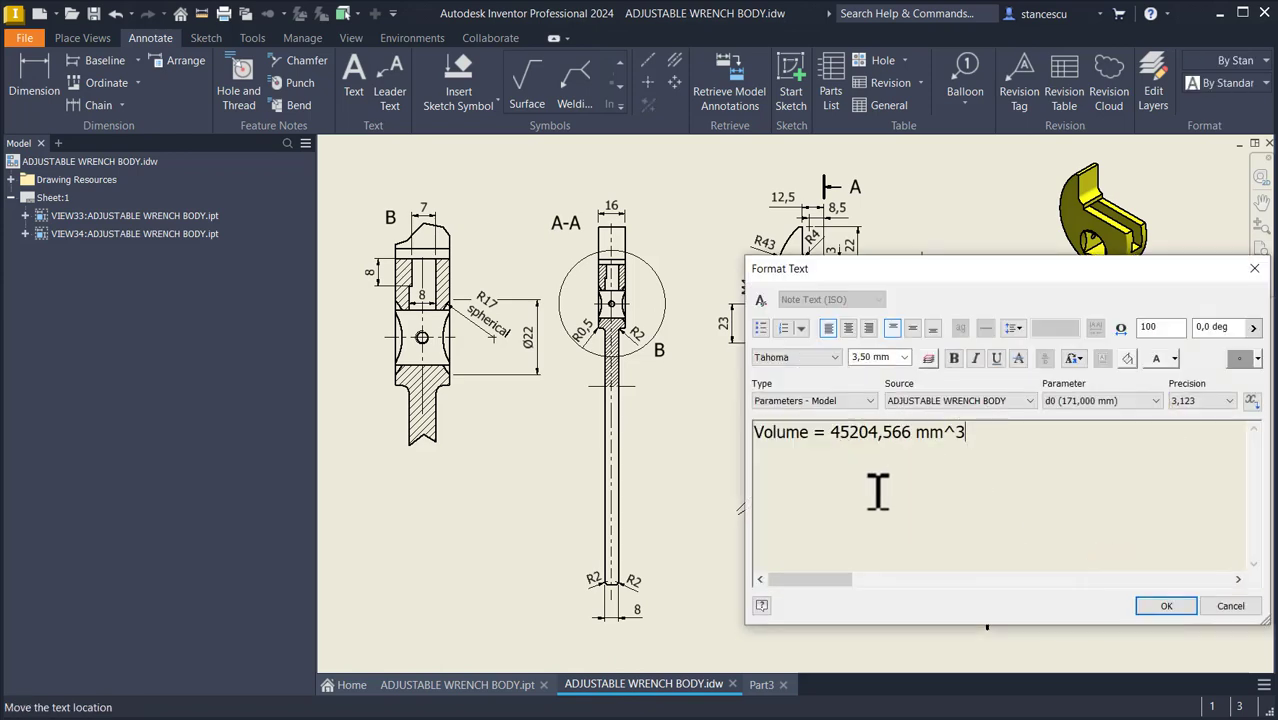
{"action": "key", "text": "Return"}
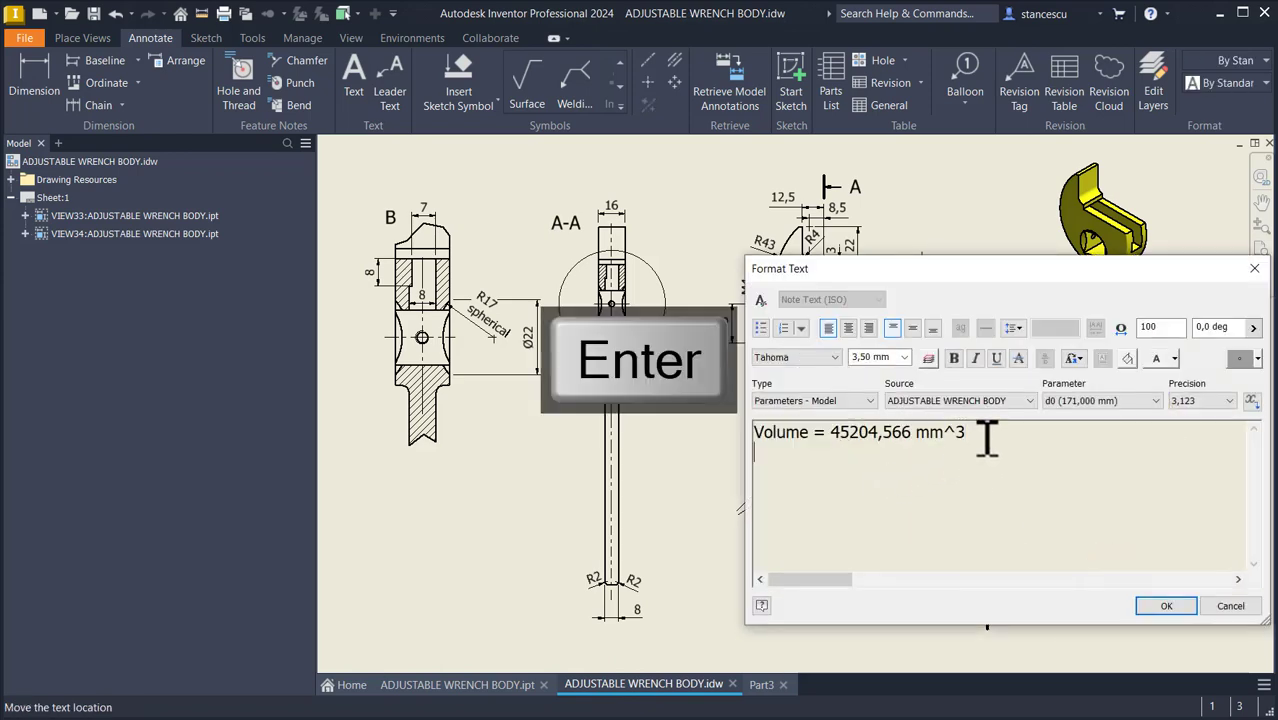
{"action": "key", "text": "ctrl+v"}
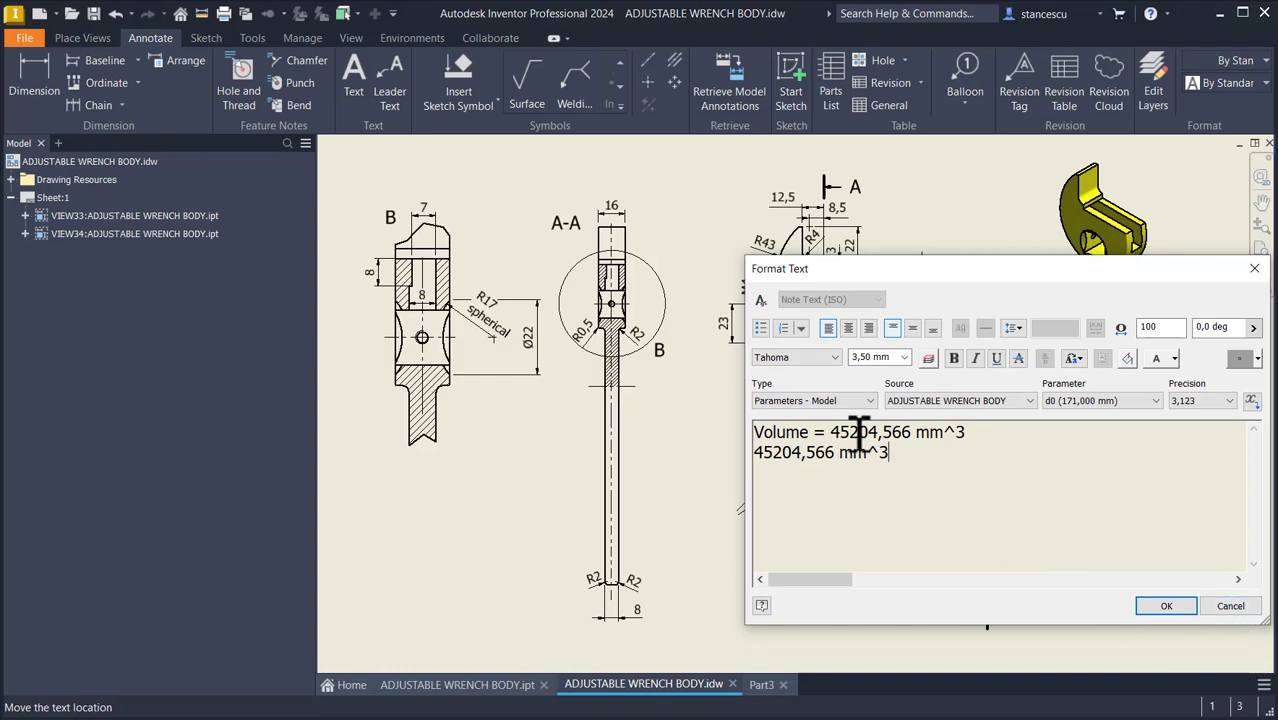
{"action": "left_click", "coordinate": [1230, 606]}
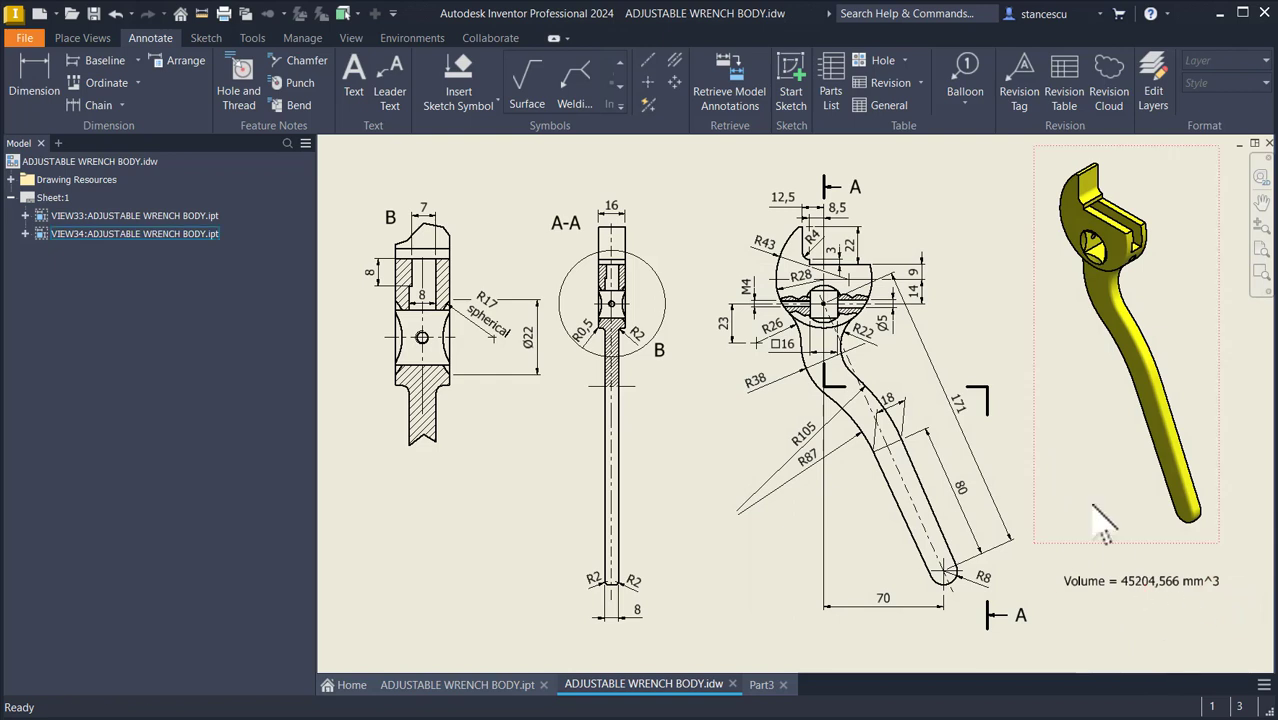
{"action": "left_click", "coordinate": [979, 214]}
{"action": "left_click", "coordinate": [1013, 238]}
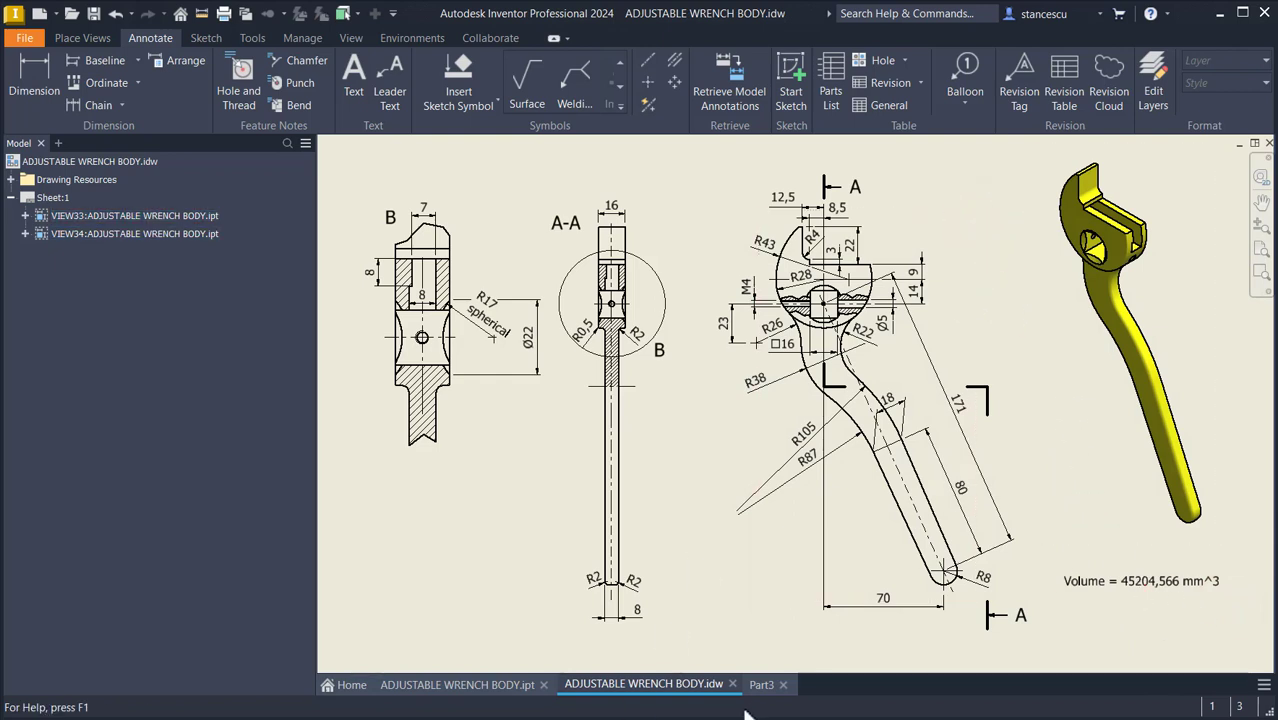
Step: Assign the Stainless Steel material to Part3 and override its appearance with Yellow
{"action": "left_click", "coordinate": [760, 685]}
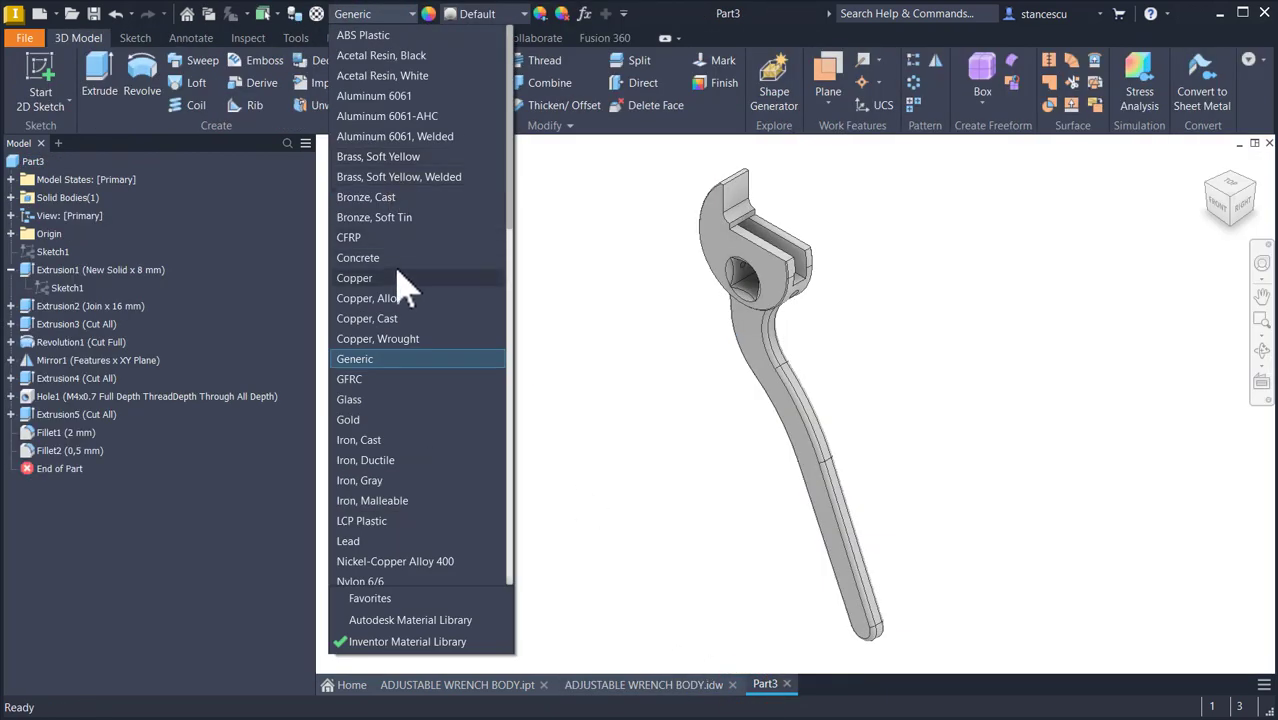
{"action": "scroll", "coordinate": [405, 285], "scroll_direction": "down", "scroll_amount": 10}
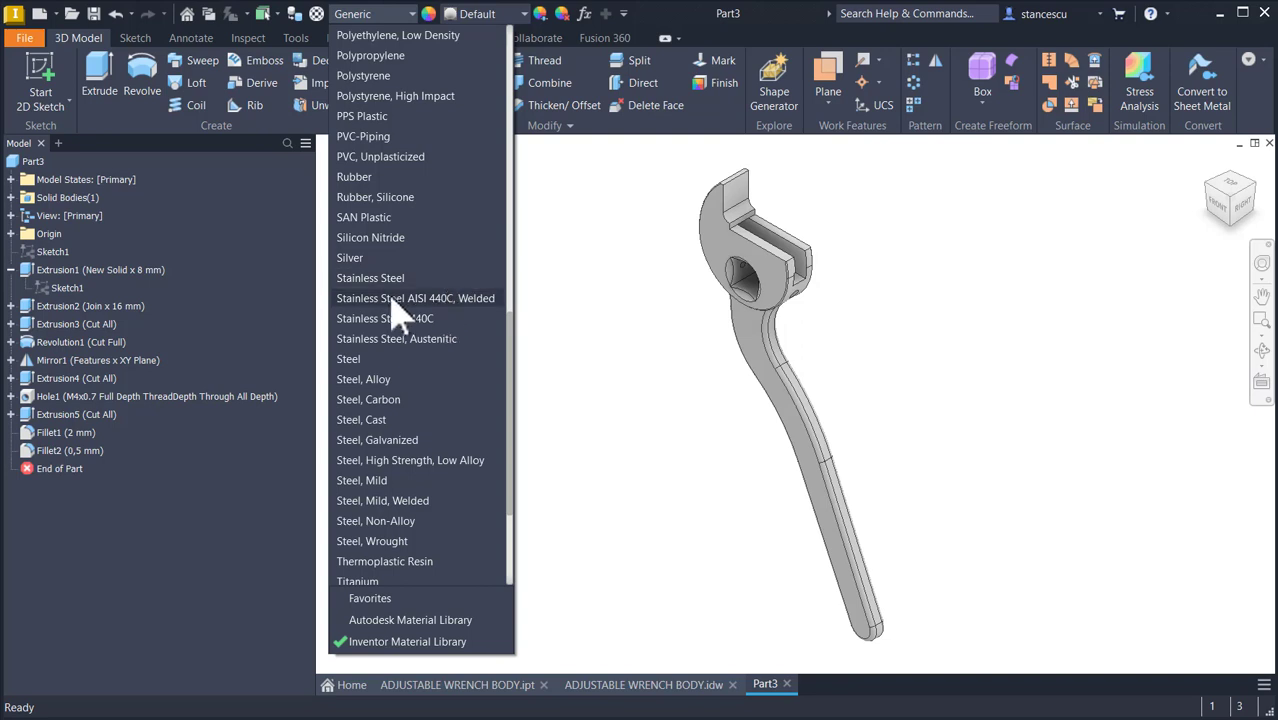
{"action": "left_click", "coordinate": [380, 279]}
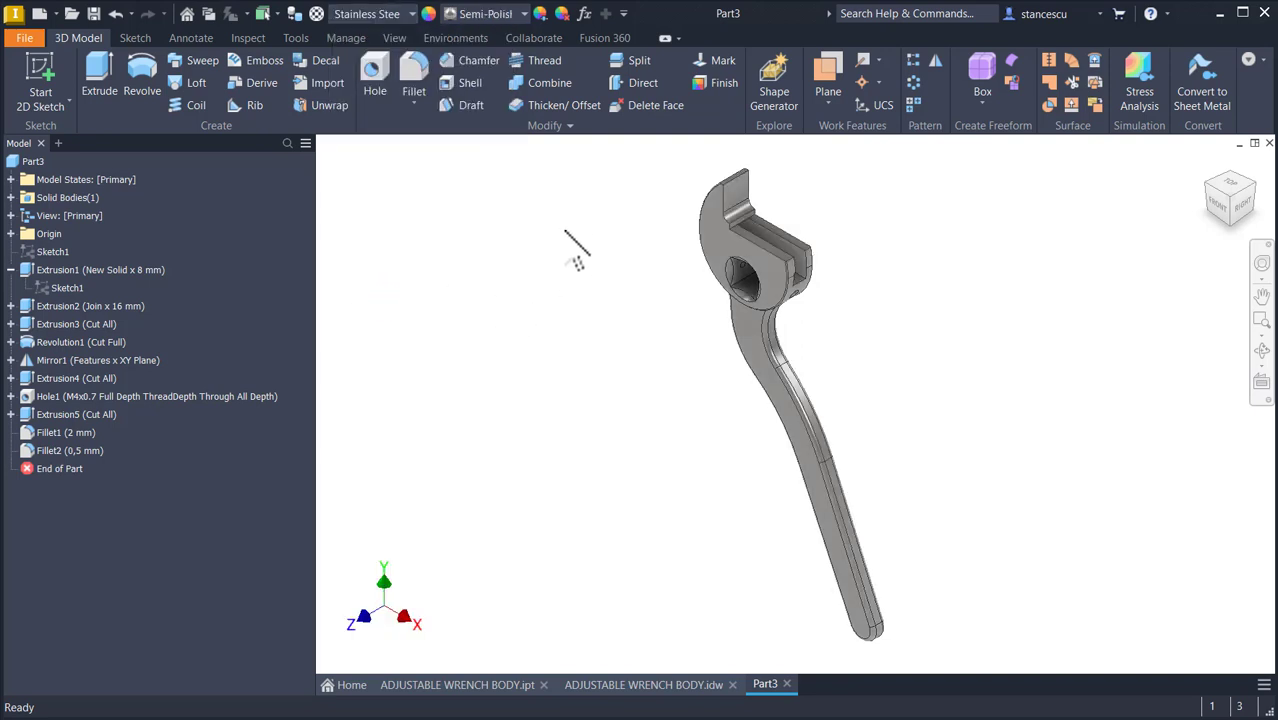
{"action": "left_click", "coordinate": [500, 14]}
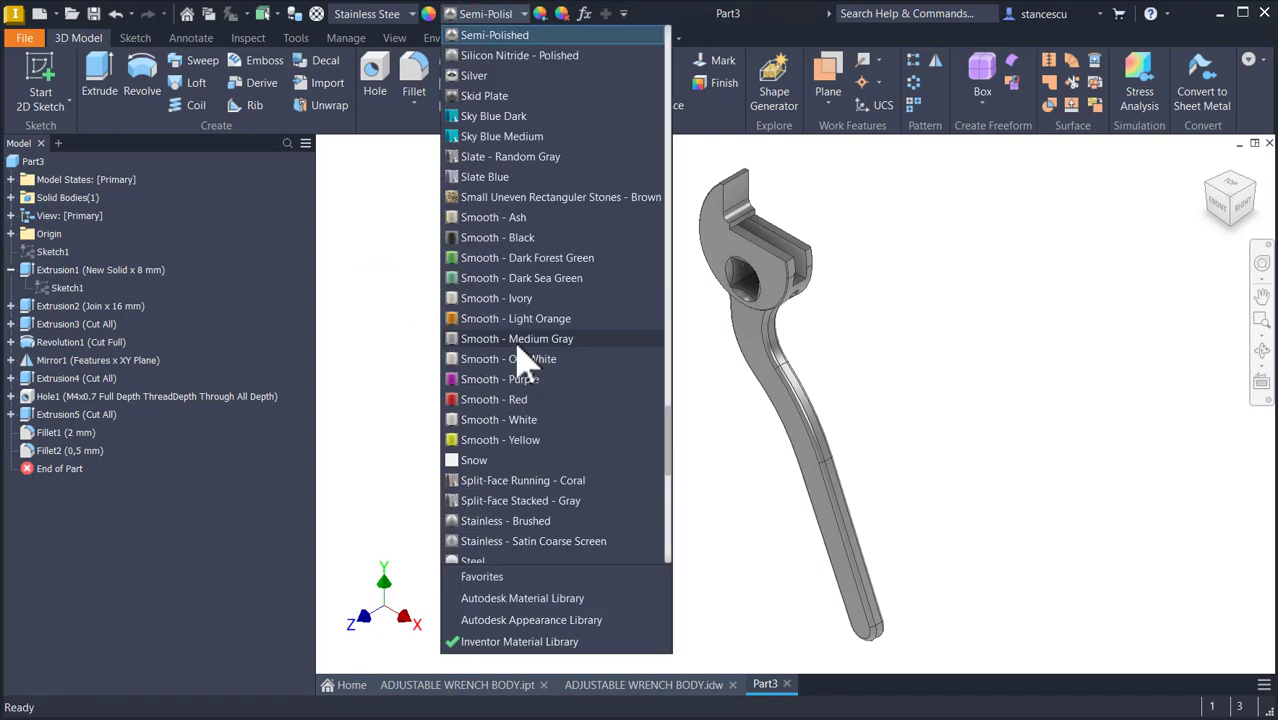
{"action": "scroll", "coordinate": [522, 360], "scroll_direction": "down", "scroll_amount": 10}
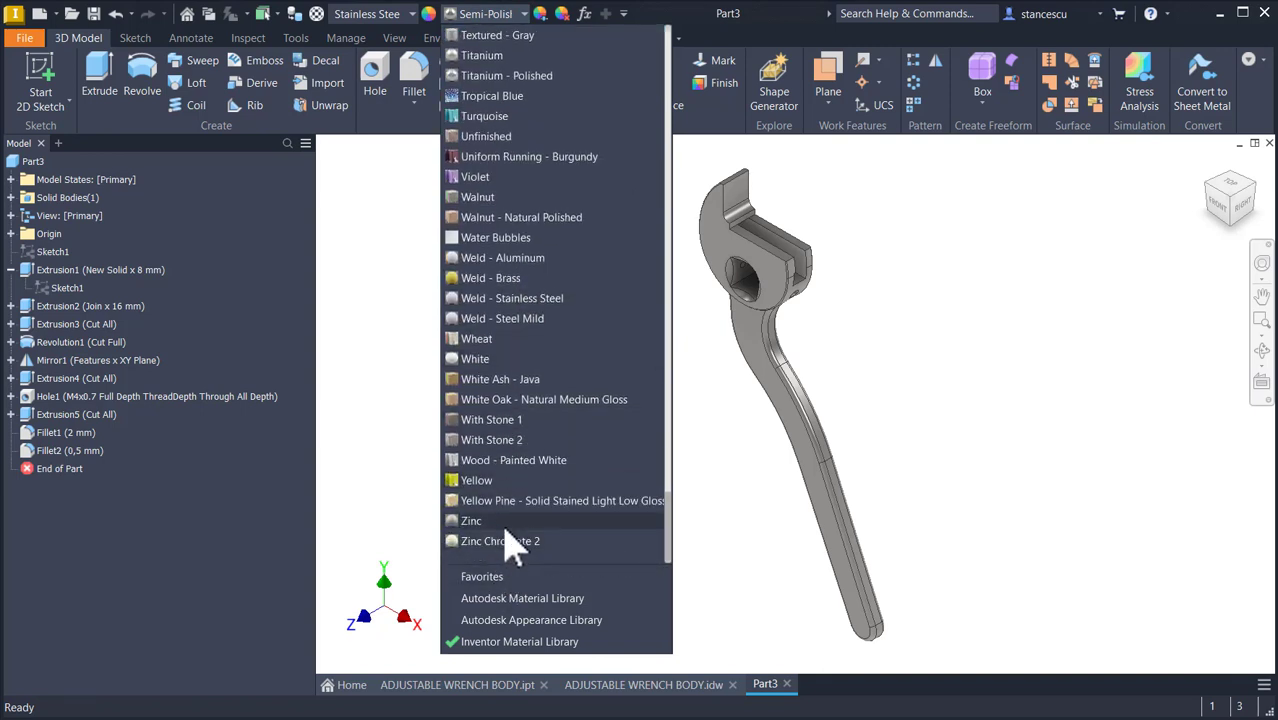
{"action": "left_click", "coordinate": [490, 482]}
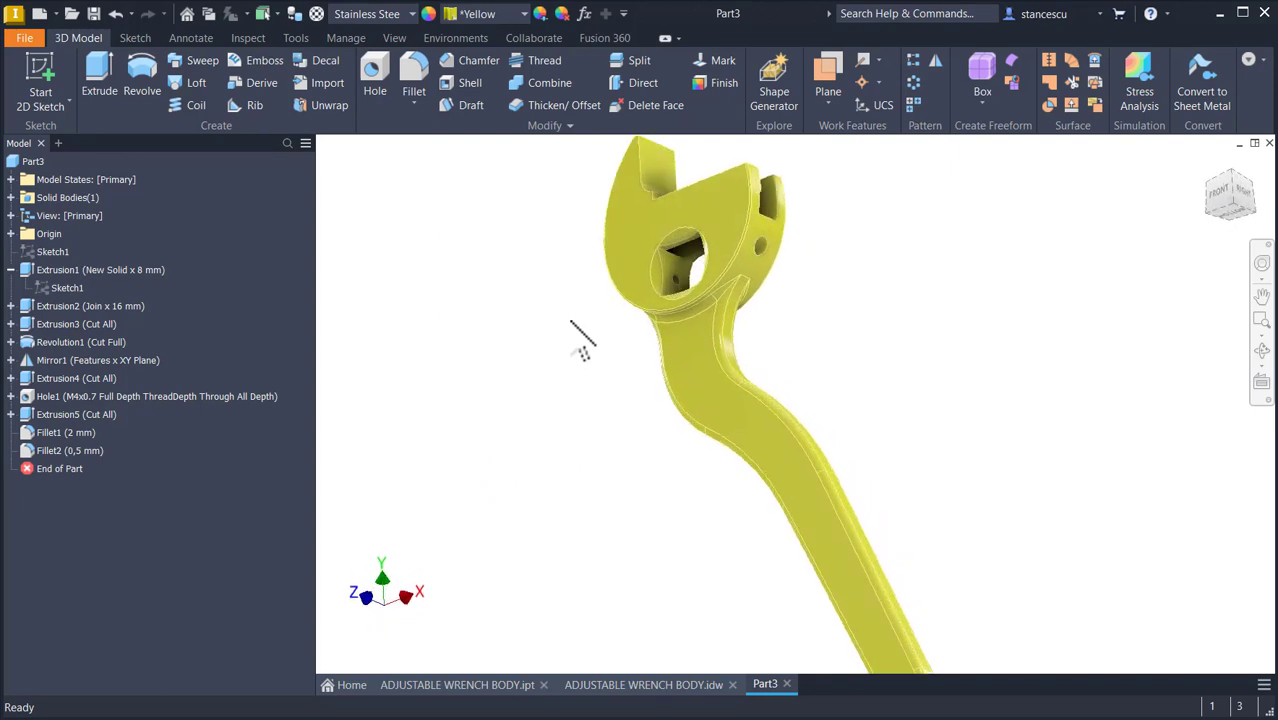
{"action": "key", "text": "F6"}
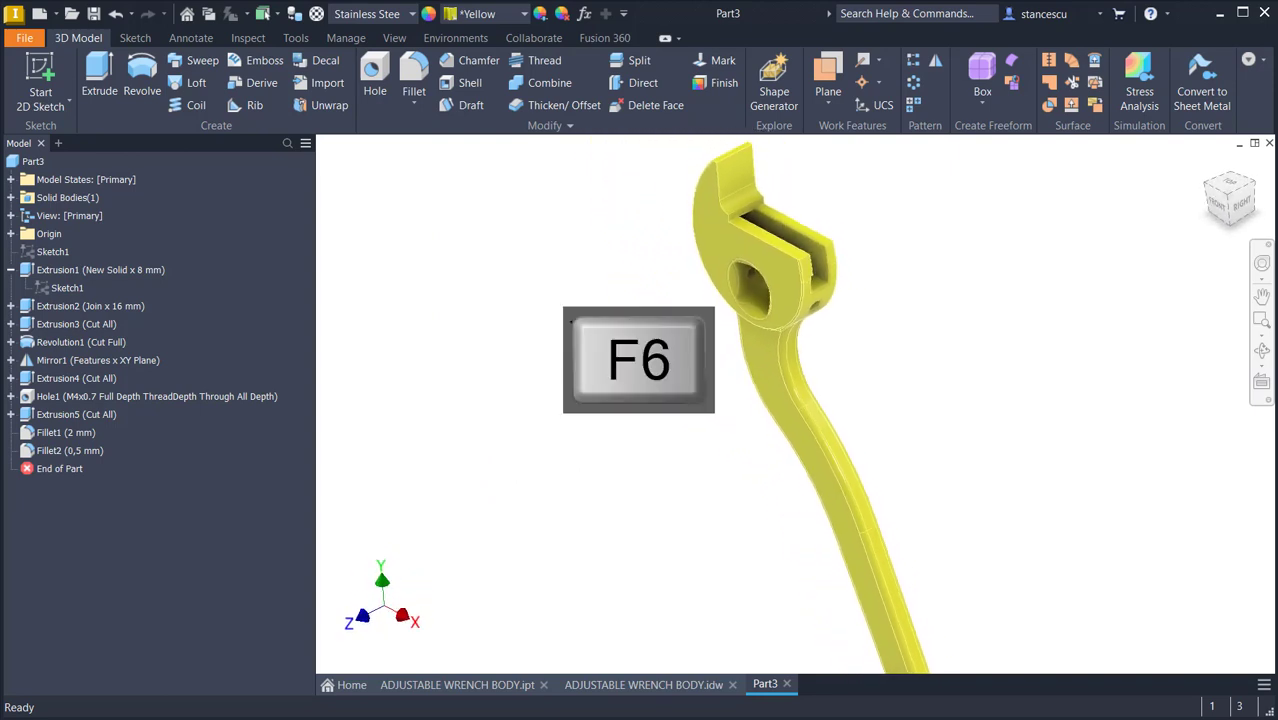